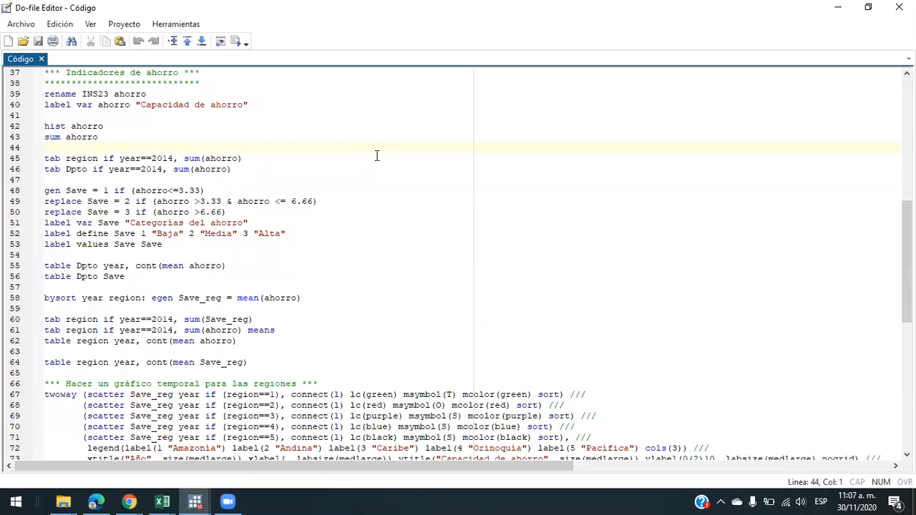
Step: Examine the heading and first commands of the "Indicadores de ahorro" section in the do-file
{"action": "key", "text": "Down"}
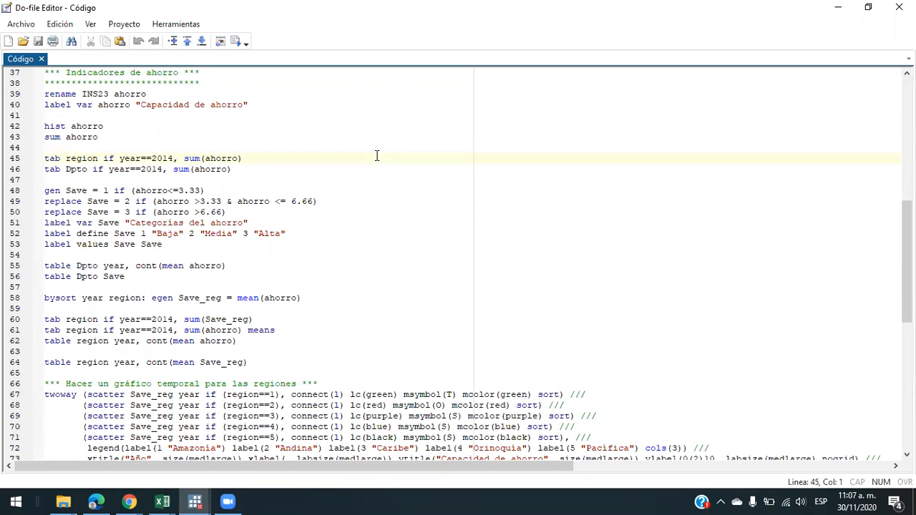
{"action": "scroll", "coordinate": [377, 156], "scroll_direction": "up", "scroll_amount": 1}
{"action": "key", "text": "Up"}
{"action": "key", "text": "Up"}
{"action": "key", "text": "Up"}
{"action": "key", "text": "Up"}
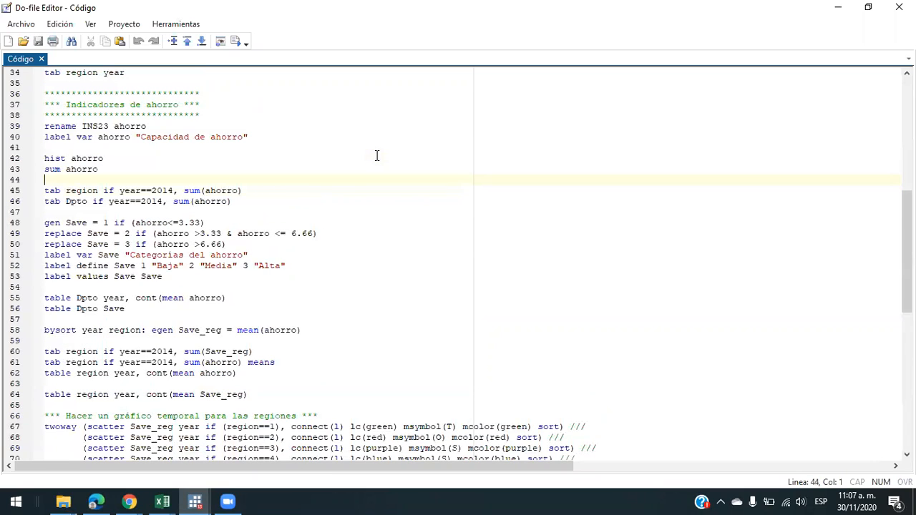
{"action": "key", "text": "Up"}
{"action": "key", "text": "Up"}
{"action": "key", "text": "Up"}
{"action": "key", "text": "Up"}
{"action": "key", "text": "shift+Down"}
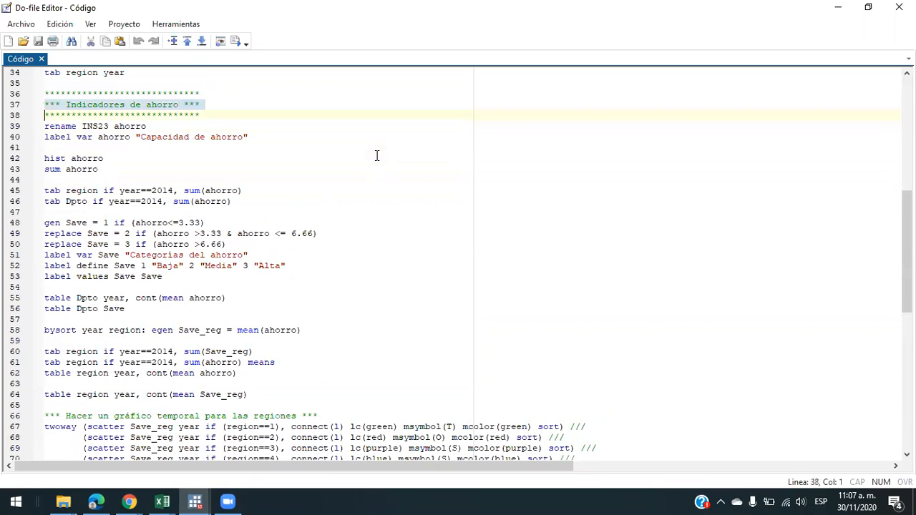
{"action": "key", "text": "Up"}
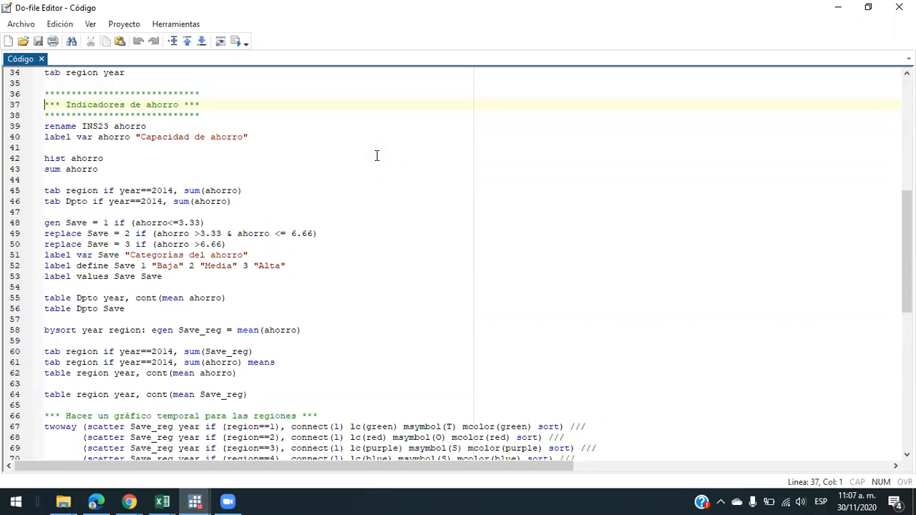
Step: Review the savings commands and the lines that generate and label the Save categories
{"action": "key", "text": "Down"}
{"action": "key", "text": "Down"}
{"action": "key", "text": "Down"}
{"action": "key", "text": "Down"}
{"action": "key", "text": "Down"}
{"action": "key", "text": "Down"}
{"action": "key", "text": "Down"}
{"action": "key", "text": "Down"}
{"action": "key", "text": "Down"}
{"action": "key", "text": "Down"}
{"action": "key", "text": "Down"}
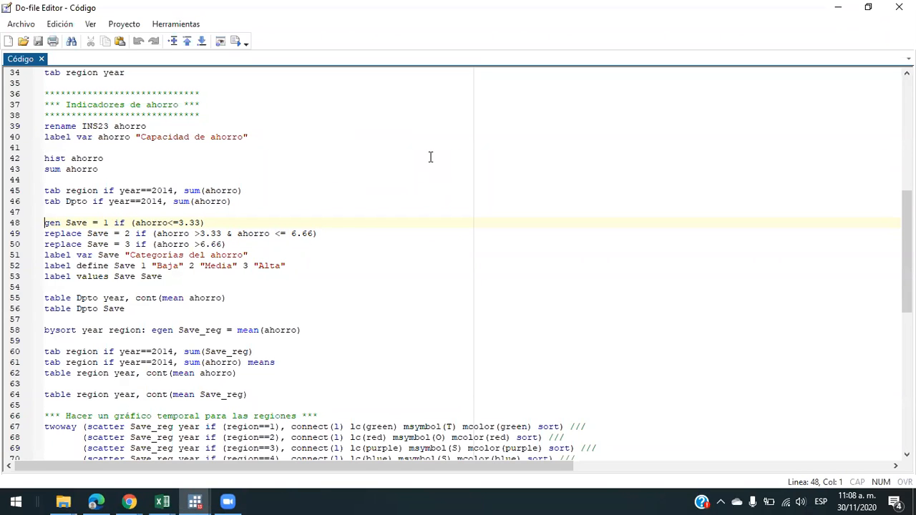
{"action": "key", "text": "shift+Down"}
{"action": "key", "text": "shift+Down"}
{"action": "key", "text": "shift+Down"}
{"action": "key", "text": "shift+Down"}
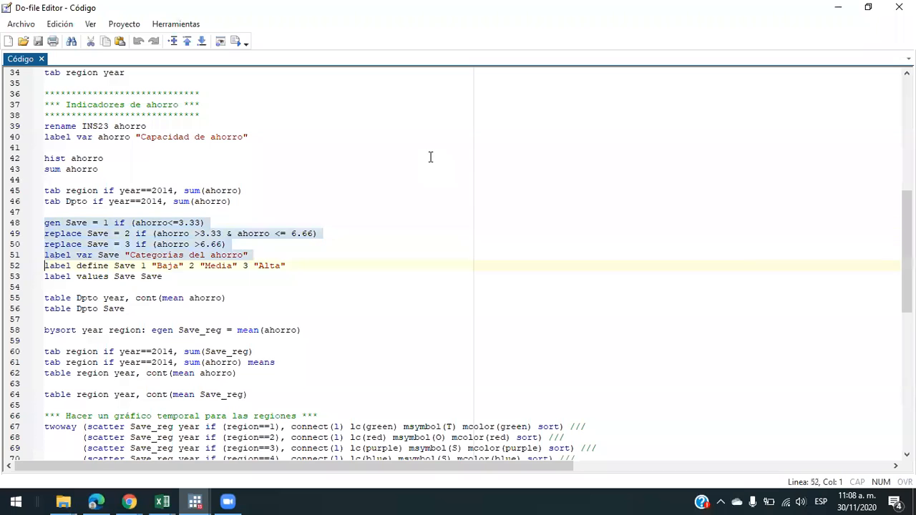
{"action": "key", "text": "Up"}
{"action": "key", "text": "Up"}
{"action": "key", "text": "Up"}
{"action": "key", "text": "Up"}
{"action": "key", "text": "Up"}
{"action": "key", "text": "Up"}
{"action": "key", "text": "Up"}
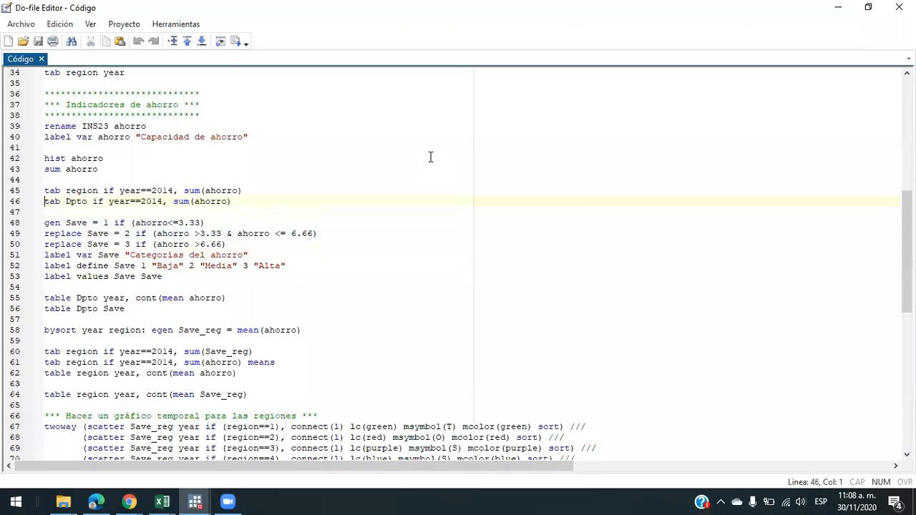
Step: Return to the start of the do-file and examine the "Importar base de datos definitiva" header
{"action": "key", "text": "Up"}
{"action": "key", "text": "Up"}
{"action": "key", "text": "Up"}
{"action": "key", "text": "Up"}
{"action": "key", "text": "Up"}
{"action": "key", "text": "Up"}
{"action": "key", "text": "Up"}
{"action": "key", "text": "Up"}
{"action": "key", "text": "Up"}
{"action": "key", "text": "Up"}
{"action": "key", "text": "Up"}
{"action": "key", "text": "Up"}
{"action": "key", "text": "Up"}
{"action": "key", "text": "Up"}
{"action": "key", "text": "Up"}
{"action": "key", "text": "Up"}
{"action": "key", "text": "Up"}
{"action": "key", "text": "Up"}
{"action": "key", "text": "Up"}
{"action": "key", "text": "Up"}
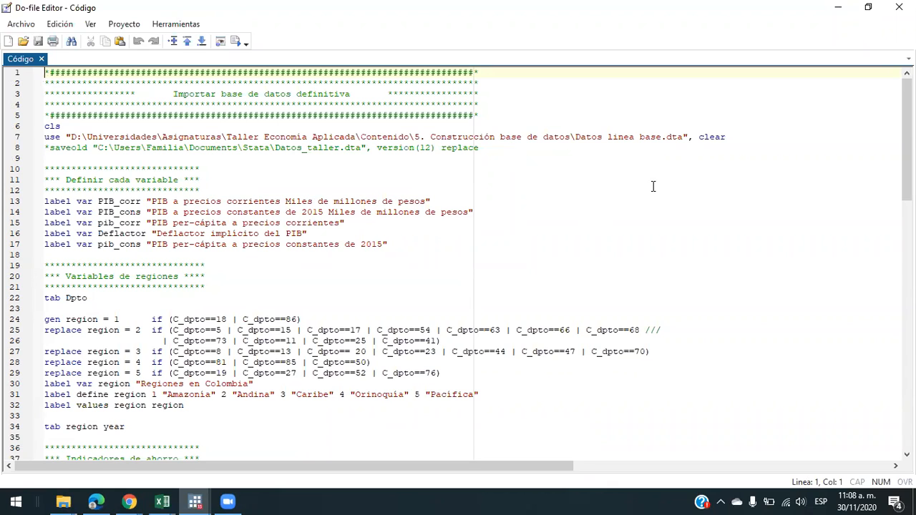
{"action": "key", "text": "End"}
{"action": "key", "text": "Home"}
{"action": "key", "text": "End"}
{"action": "key", "text": "Home"}
{"action": "key", "text": "Down"}
{"action": "key", "text": "Down"}
{"action": "key", "text": "Down"}
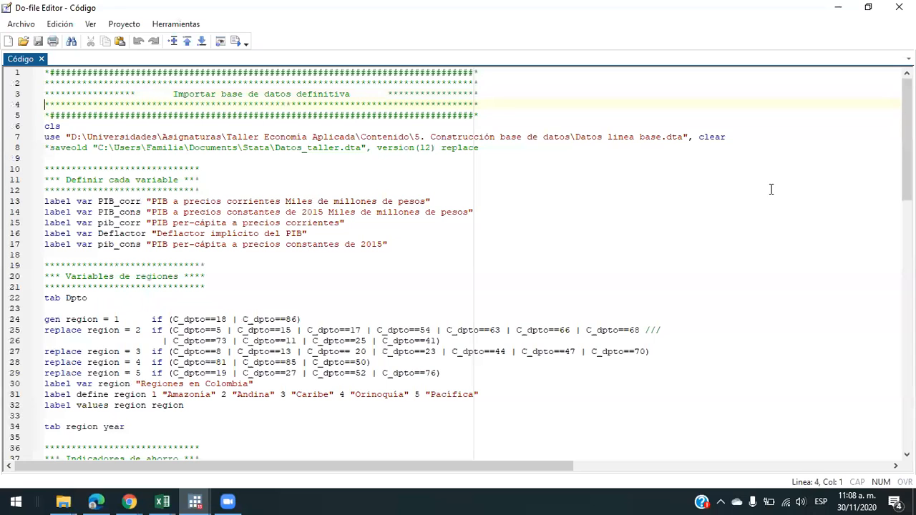
{"action": "key", "text": "Up"}
{"action": "key", "text": "Up"}
{"action": "key", "text": "Up"}
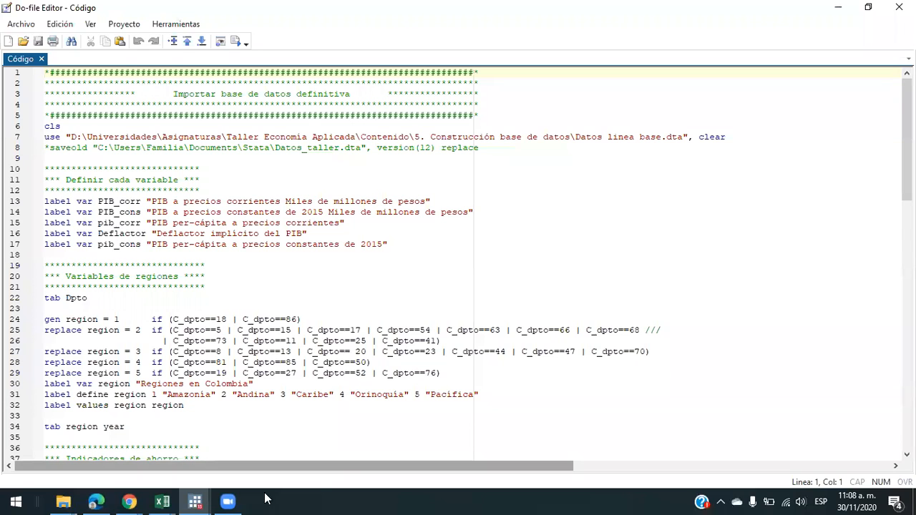
Step: Check the main Stata results window, and return to the Código do-file
{"action": "left_click", "coordinate": [195, 501]}
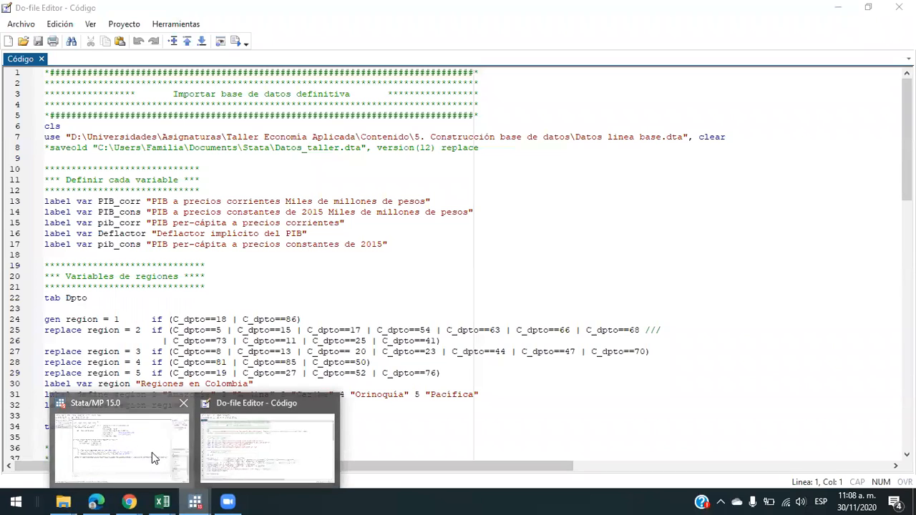
{"action": "left_click", "coordinate": [152, 453]}
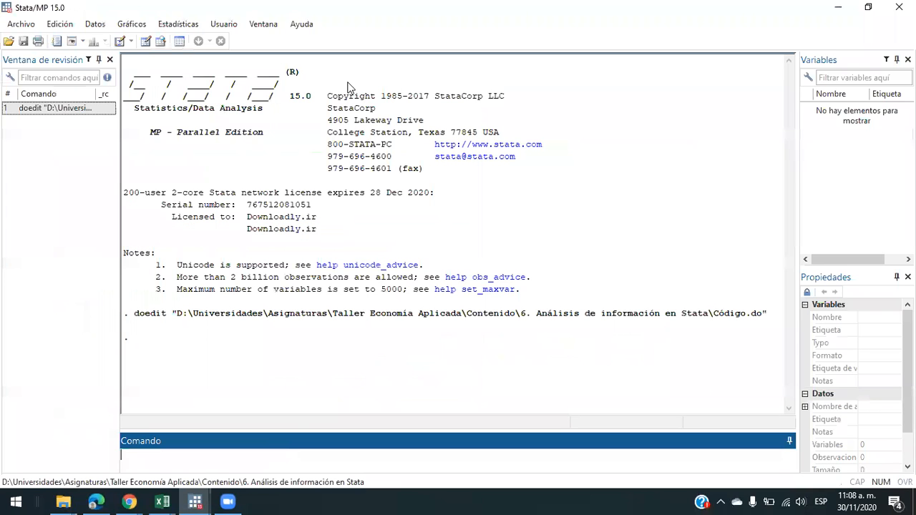
{"action": "left_click", "coordinate": [195, 501]}
{"action": "left_click", "coordinate": [275, 458]}
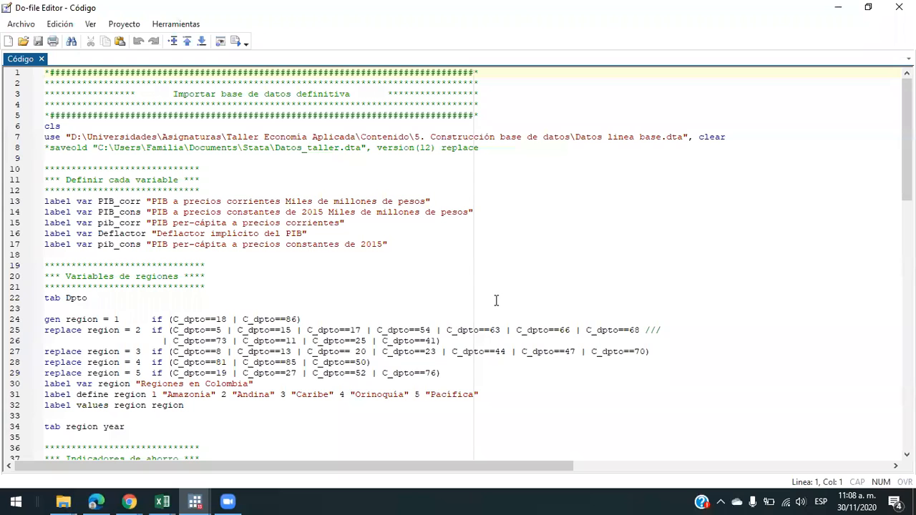
Step: Review the data import block in lines 1 to 8, highlighting the dataset name "Datos linea base" in the use command
{"action": "key", "text": "shift+Down"}
{"action": "key", "text": "shift+Down"}
{"action": "key", "text": "shift+Down"}
{"action": "key", "text": "shift+Down"}
{"action": "key", "text": "shift+Down"}
{"action": "key", "text": "shift+Down"}
{"action": "key", "text": "shift+Down"}
{"action": "key", "text": "shift+Down"}
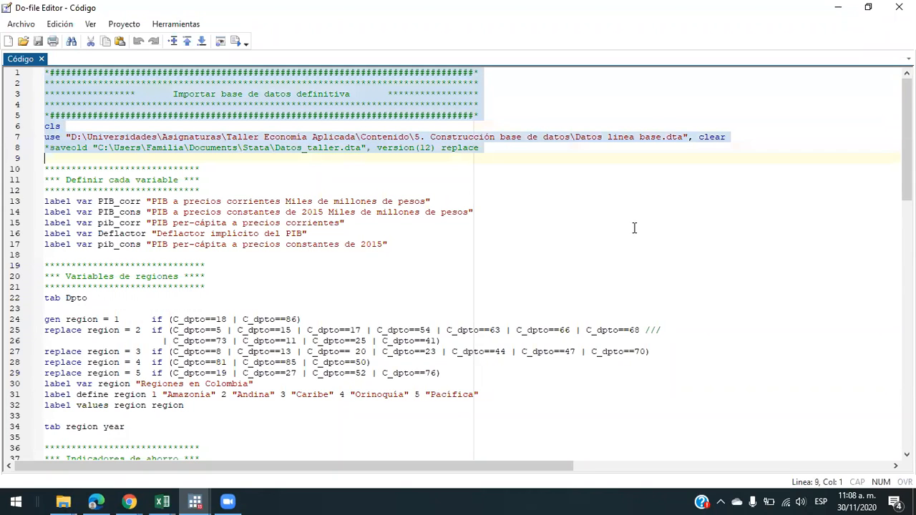
{"action": "left_click", "coordinate": [601, 142]}
{"action": "left_click_drag", "start_coordinate": [662, 137], "coordinate": [574, 137]}
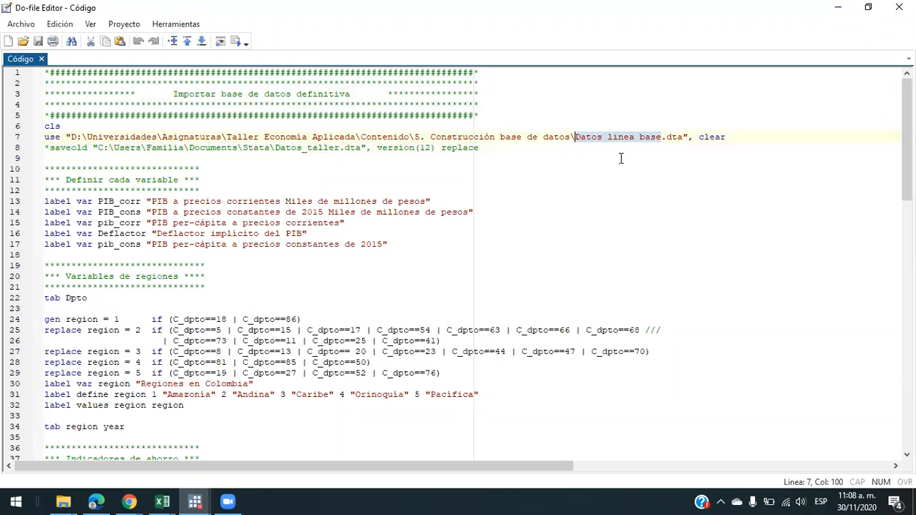
{"action": "key", "text": "Home"}
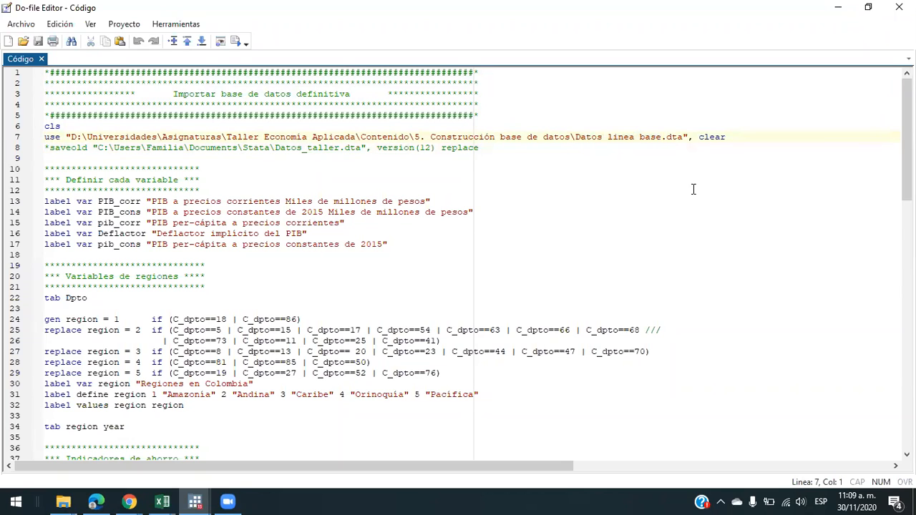
{"action": "key", "text": "Up"}
{"action": "key", "text": "Up"}
{"action": "key", "text": "Up"}
{"action": "key", "text": "Up"}
{"action": "key", "text": "Up"}
{"action": "key", "text": "Up"}
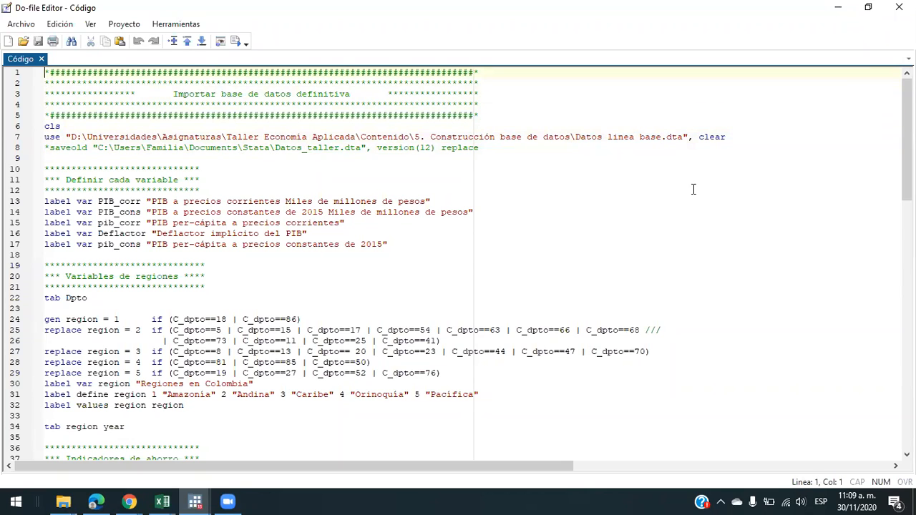
Step: Run the do-file code from line 1 through line 53, including the savings histogram and Save categories, and return to the do-file
{"action": "key", "text": "shift+Down"}
{"action": "key", "text": "shift+Down"}
{"action": "key", "text": "shift+Down"}
{"action": "key", "text": "shift+Down"}
{"action": "key", "text": "shift+Down"}
{"action": "key", "text": "shift+Down"}
{"action": "key", "text": "shift+Down"}
{"action": "key", "text": "shift+Down"}
{"action": "key", "text": "shift+Down"}
{"action": "key", "text": "shift+Down"}
{"action": "key", "text": "shift+Down"}
{"action": "key", "text": "shift+Down"}
{"action": "key", "text": "shift+Down"}
{"action": "key", "text": "shift+Down"}
{"action": "key", "text": "shift+Down"}
{"action": "key", "text": "shift+Down"}
{"action": "key", "text": "shift+Down"}
{"action": "key", "text": "shift+Down"}
{"action": "key", "text": "shift+Down"}
{"action": "key", "text": "shift+Down"}
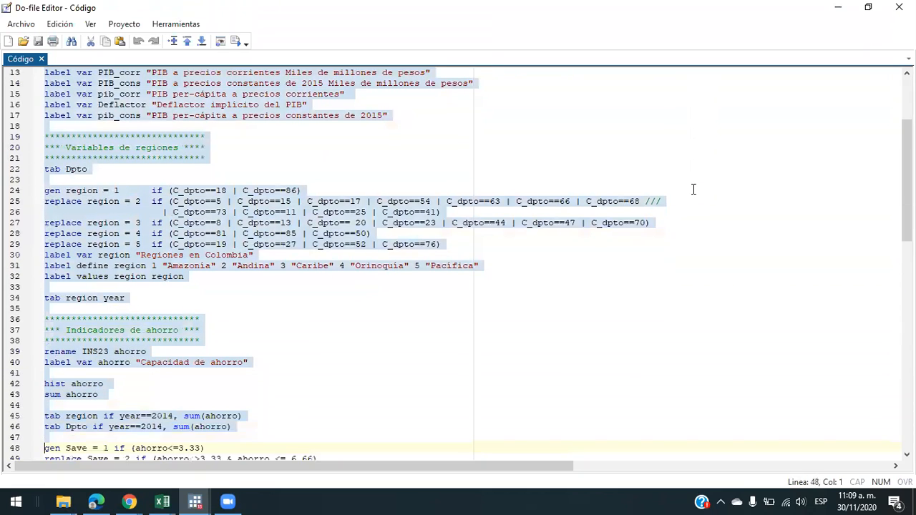
{"action": "key", "text": "shift+Down"}
{"action": "key", "text": "shift+Down"}
{"action": "key", "text": "shift+Down"}
{"action": "key", "text": "shift+Down"}
{"action": "key", "text": "shift+Down"}
{"action": "key", "text": "shift+Down"}
{"action": "key", "text": "shift+Down"}
{"action": "key", "text": "shift+Down"}
{"action": "key", "text": "shift+Down"}
{"action": "key", "text": "shift+Down"}
{"action": "key", "text": "shift+Down"}
{"action": "key", "text": "shift+Down"}
{"action": "key", "text": "shift+Down"}
{"action": "key", "text": "shift+Down"}
{"action": "key", "text": "shift+Down"}
{"action": "key", "text": "shift+Down"}
{"action": "key", "text": "shift+Down"}
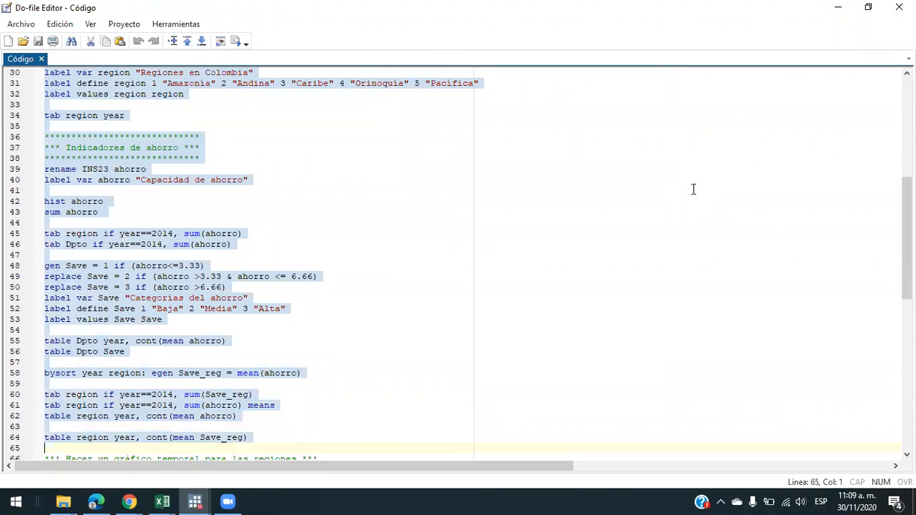
{"action": "key", "text": "shift+Up"}
{"action": "key", "text": "shift+Up"}
{"action": "key", "text": "shift+Up"}
{"action": "key", "text": "shift+Up"}
{"action": "key", "text": "shift+Up"}
{"action": "key", "text": "shift+Up"}
{"action": "key", "text": "shift+Up"}
{"action": "key", "text": "shift+Up"}
{"action": "key", "text": "shift+Up"}
{"action": "key", "text": "shift+Up"}
{"action": "key", "text": "shift+Up"}
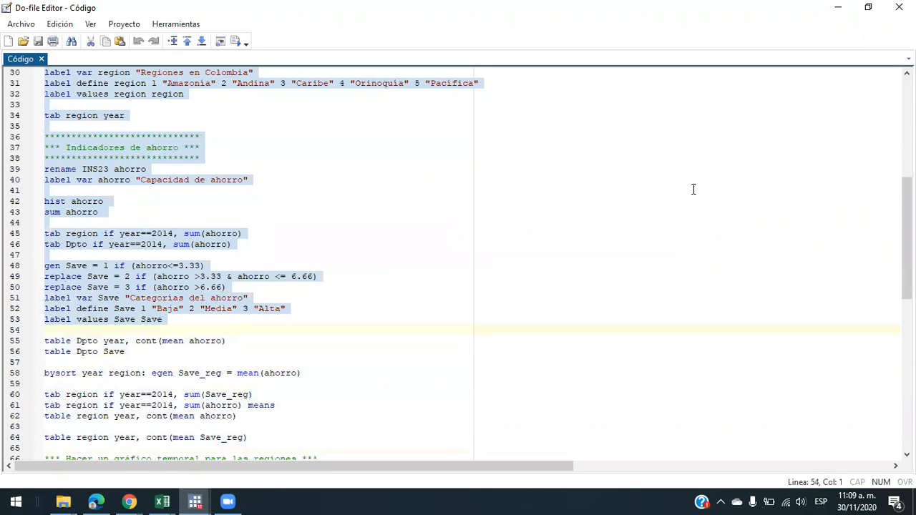
{"action": "key", "text": "Right"}
{"action": "scroll", "coordinate": [693, 195], "scroll_direction": "down", "scroll_amount": 5}
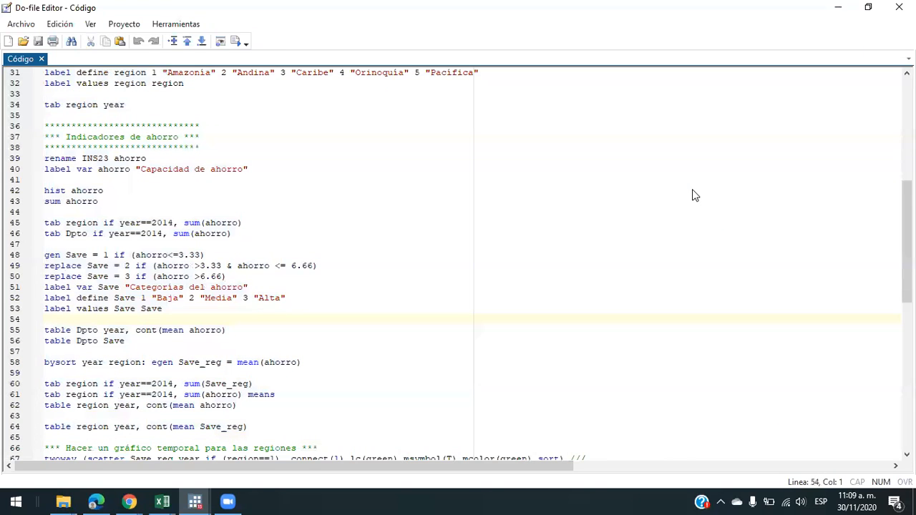
{"action": "scroll", "coordinate": [693, 195], "scroll_direction": "down", "scroll_amount": 2}
{"action": "scroll", "coordinate": [693, 192], "scroll_direction": "up", "scroll_amount": 1}
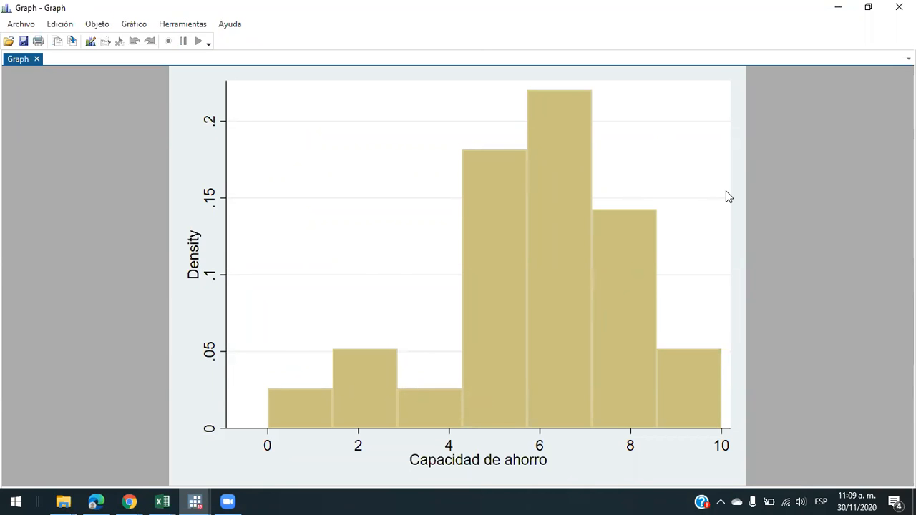
{"action": "key", "text": "alt+Tab"}
Step: Examine the arguments of the two table commands for Dpto in lines 55 and 56, by year with mean ahorro and by Save
{"action": "key", "text": "Down"}
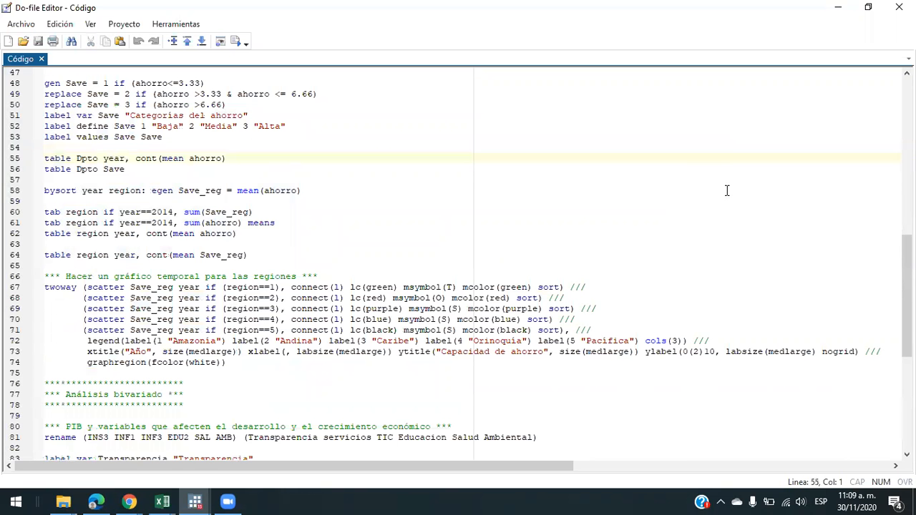
{"action": "key", "text": "ctrl+shift+Right"}
{"action": "key", "text": "ctrl+shift+Left"}
{"action": "key", "text": "shift+Right"}
{"action": "key", "text": "ctrl+shift+Right"}
{"action": "key", "text": "shift+Left"}
{"action": "key", "text": "Right"}
{"action": "key", "text": "ctrl+shift+Right"}
{"action": "key", "text": "Right"}
{"action": "key", "text": "ctrl+shift+Right"}
{"action": "key", "text": "ctrl+Right"}
{"action": "key", "text": "ctrl+Right"}
{"action": "key", "text": "ctrl+shift+Right"}
{"action": "key", "text": "ctrl+shift+Right"}
{"action": "key", "text": "Home"}
{"action": "key", "text": "Down"}
{"action": "key", "text": "End"}
{"action": "key", "text": "ctrl+shift+Left"}
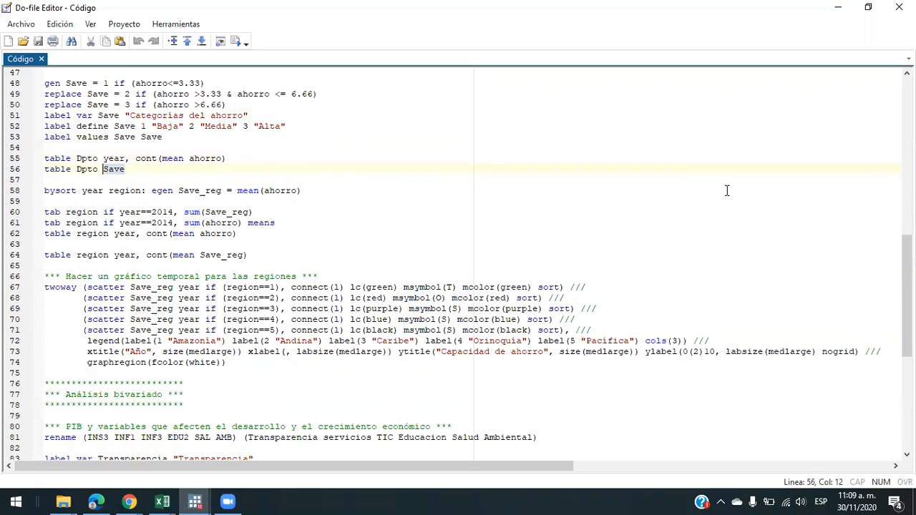
{"action": "key", "text": "ctrl+Left"}
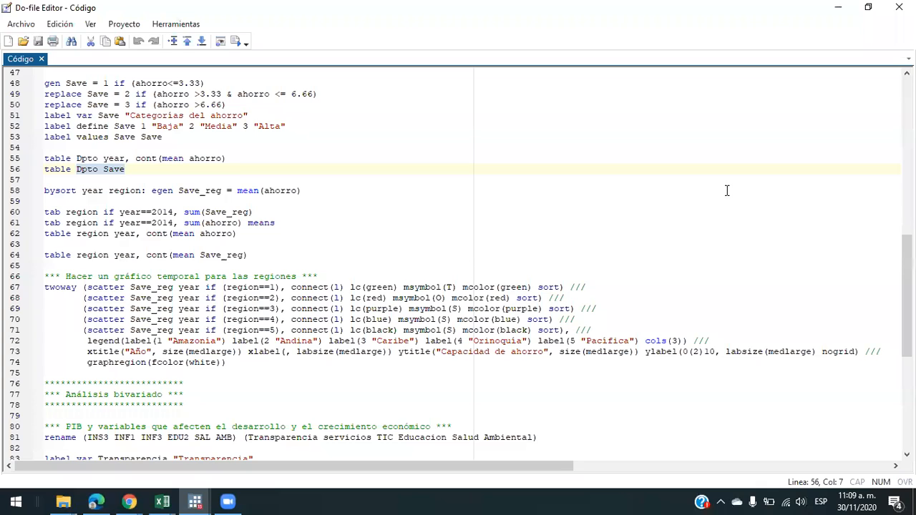
{"action": "key", "text": "Left"}
{"action": "key", "text": "ctrl+Right"}
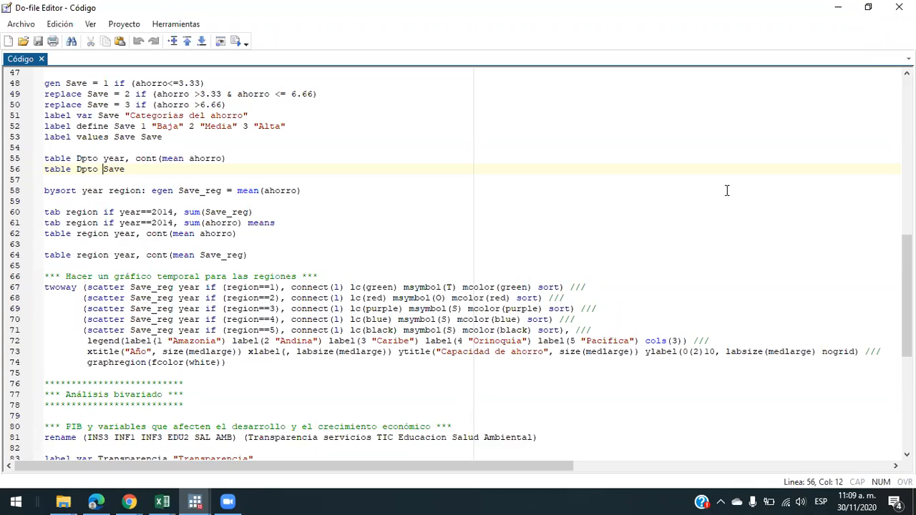
Step: Highlight the Save and ahorro arguments in the department table commands of lines 55 and 56
{"action": "key", "text": "ctrl+shift+Right"}
{"action": "key", "text": "Up"}
{"action": "key", "text": "End"}
{"action": "key", "text": "Left"}
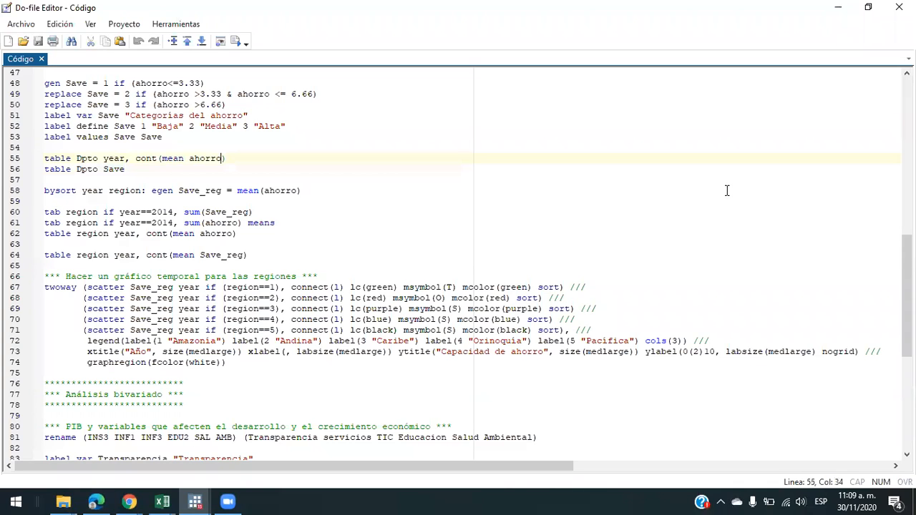
{"action": "key", "text": "ctrl+shift+Left"}
{"action": "key", "text": "Down"}
{"action": "key", "text": "ctrl+shift+Left"}
Step: Review the Save category code in lines 48 to 52, highlighting the label define line with "Baja", "Media" and "Alta"
{"action": "key", "text": "ctrl+Up"}
{"action": "key", "text": "Up"}
{"action": "key", "text": "Up"}
{"action": "key", "text": "Up"}
{"action": "key", "text": "Up"}
{"action": "key", "text": "Up"}
{"action": "key", "text": "Up"}
{"action": "key", "text": "Up"}
{"action": "key", "text": "Up"}
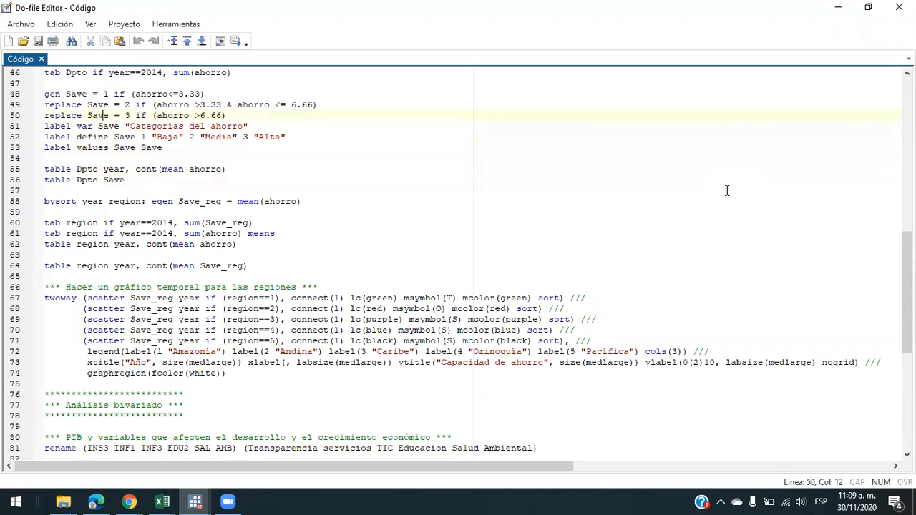
{"action": "key", "text": "Left"}
{"action": "key", "text": "Left"}
{"action": "key", "text": "Left"}
{"action": "key", "text": "ctrl+shift+Left"}
{"action": "key", "text": "Home"}
{"action": "key", "text": "Down"}
{"action": "key", "text": "Down"}
{"action": "key", "text": "Down"}
{"action": "key", "text": "Down"}
{"action": "key", "text": "shift+Down"}
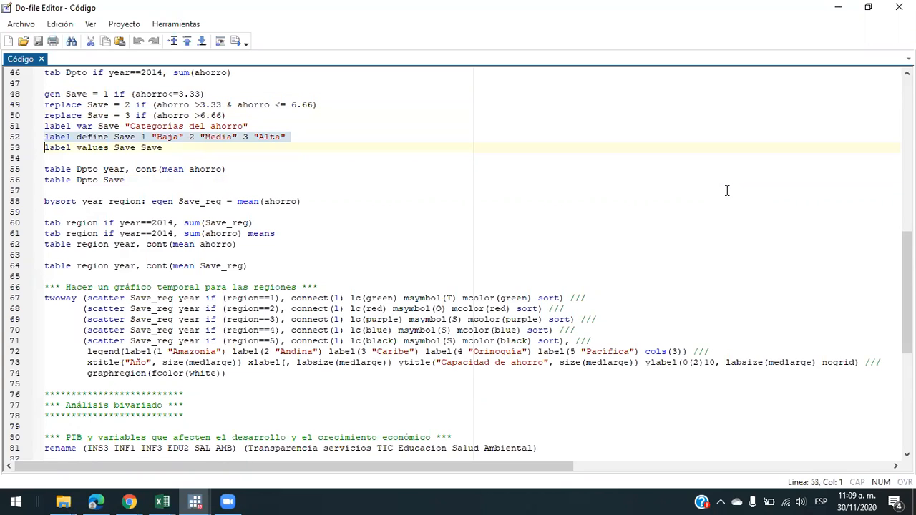
Step: Run the two Dpto table commands in lines 55 and 56 of the do-file
{"action": "key", "text": "Down"}
{"action": "key", "text": "Down"}
{"action": "key", "text": "shift+Down"}
{"action": "key", "text": "shift+Down"}
{"action": "key", "text": "shift+Left"}
{"action": "left_click", "coordinate": [195, 501]}
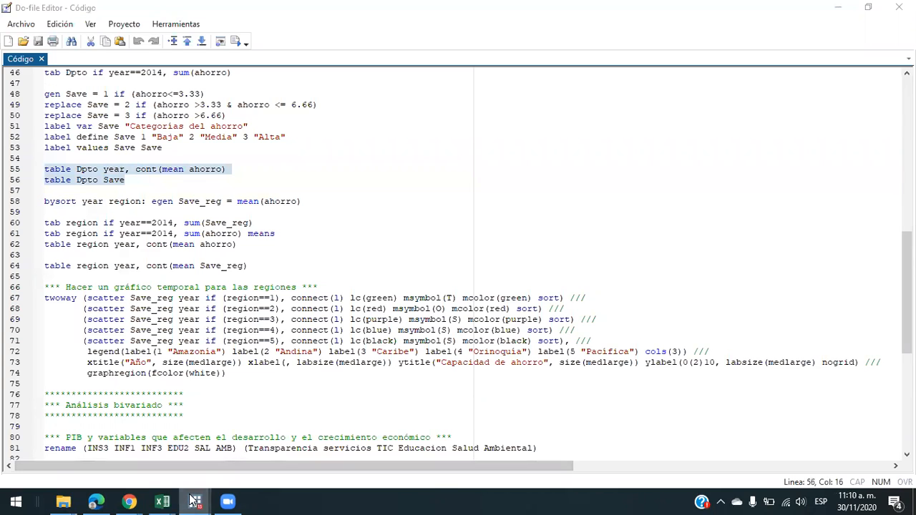
Step: Look over the savings indicator code around lines 37 to 74, highlighting the two table commands in lines 55 and 56
{"action": "left_click", "coordinate": [279, 154]}
{"action": "scroll", "coordinate": [332, 241], "scroll_direction": "up", "scroll_amount": 3}
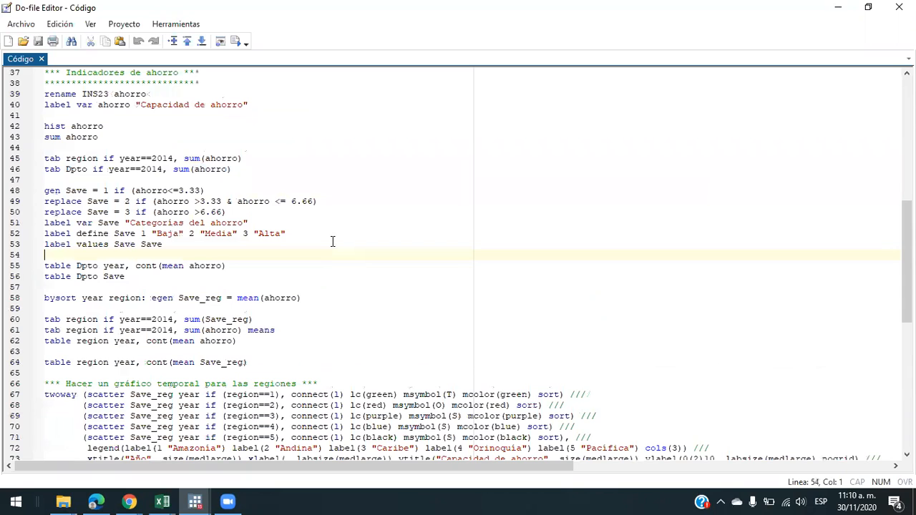
{"action": "scroll", "coordinate": [332, 242], "scroll_direction": "up", "scroll_amount": 1}
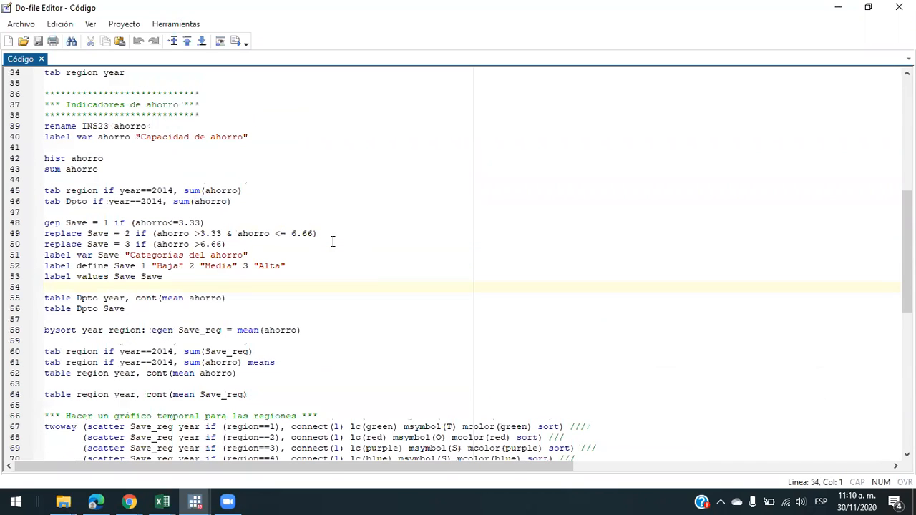
{"action": "scroll", "coordinate": [333, 241], "scroll_direction": "down", "scroll_amount": 1}
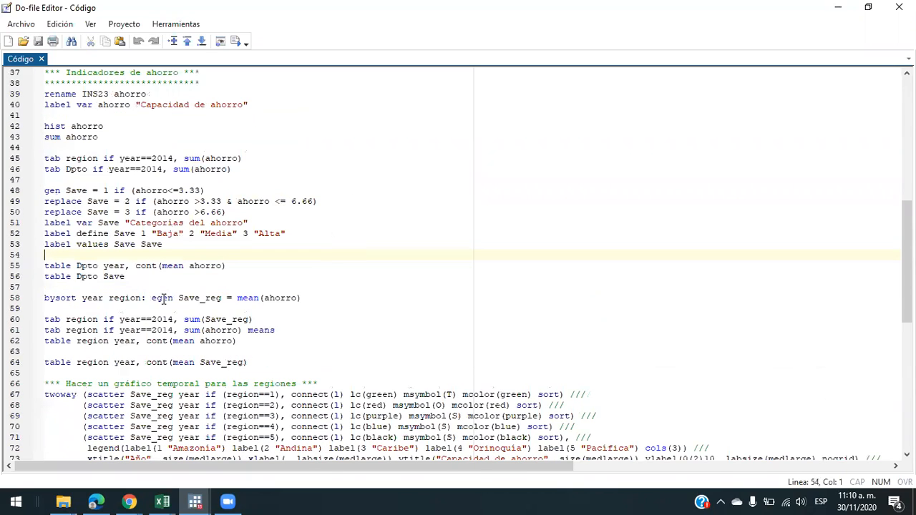
{"action": "scroll", "coordinate": [59, 184], "scroll_direction": "down", "scroll_amount": 2}
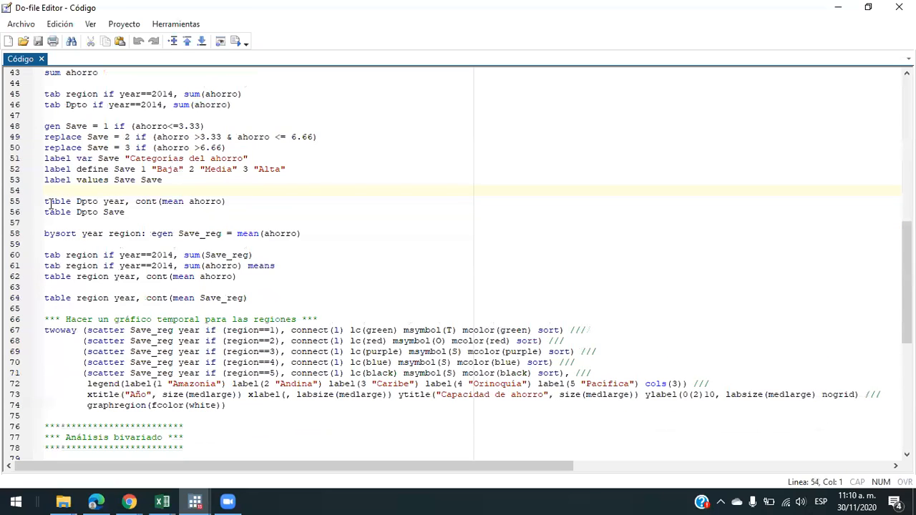
{"action": "left_click_drag", "start_coordinate": [45, 202], "coordinate": [126, 213]}
{"action": "scroll", "coordinate": [126, 213], "scroll_direction": "down", "scroll_amount": 2}
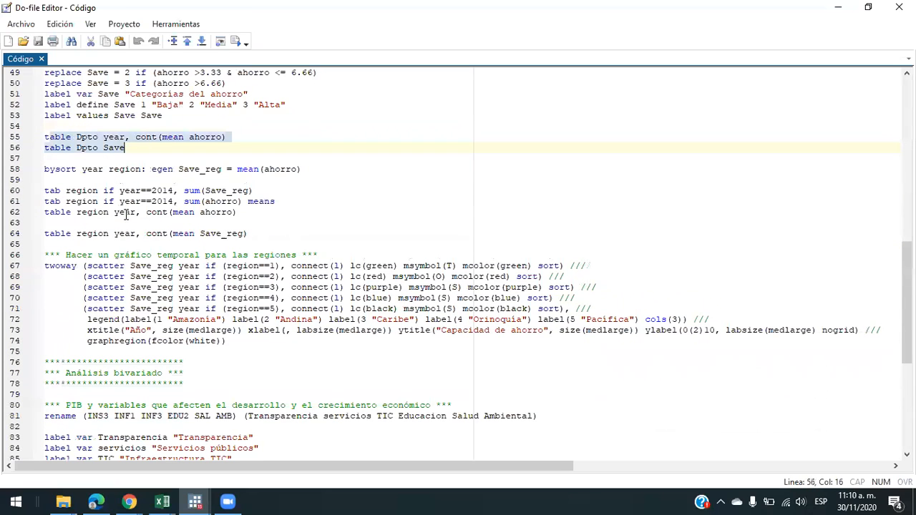
{"action": "left_click", "coordinate": [146, 287]}
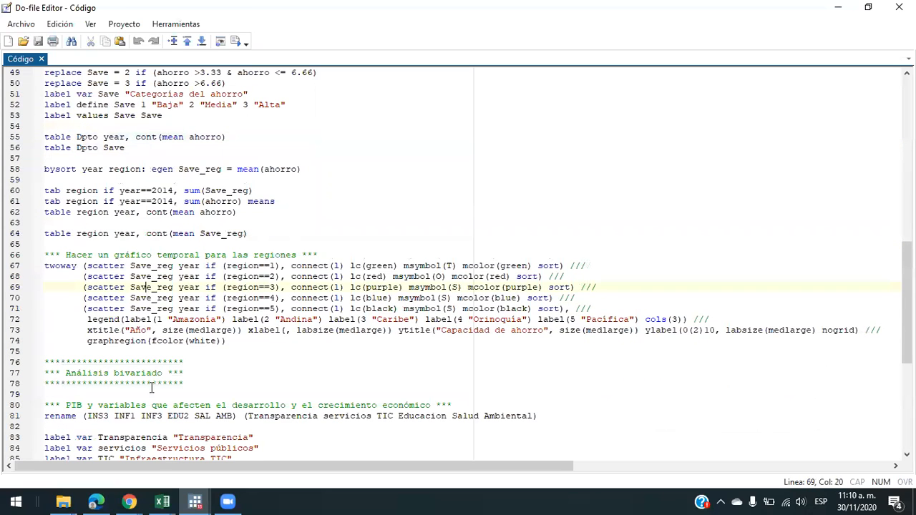
Step: Switch to the main Stata results window and examine the department tables by Save category and by year
{"action": "left_click", "coordinate": [196, 501]}
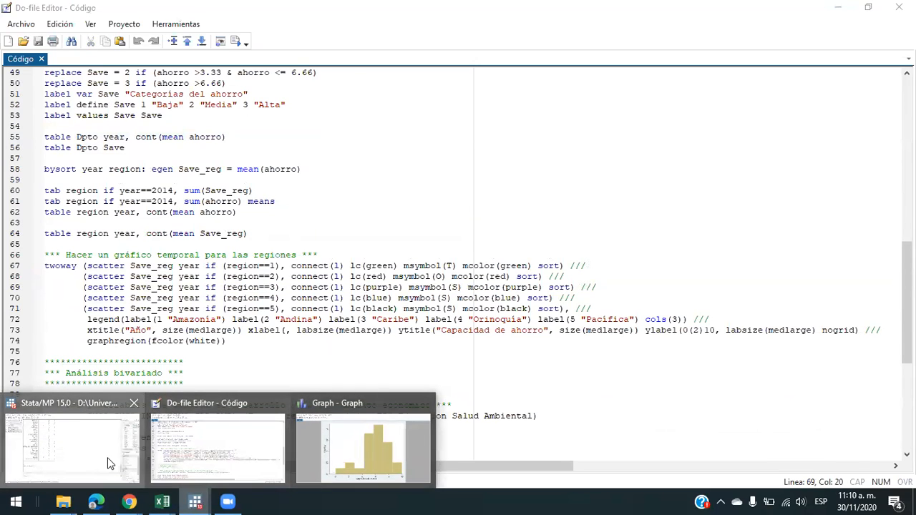
{"action": "left_click", "coordinate": [75, 444]}
{"action": "left_click", "coordinate": [338, 316]}
{"action": "scroll", "coordinate": [338, 316], "scroll_direction": "up", "scroll_amount": 2}
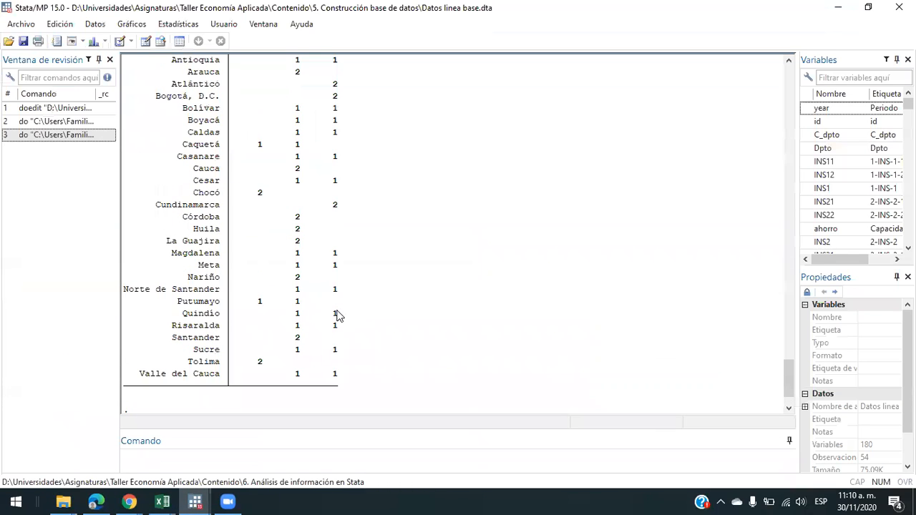
{"action": "left_click", "coordinate": [195, 501]}
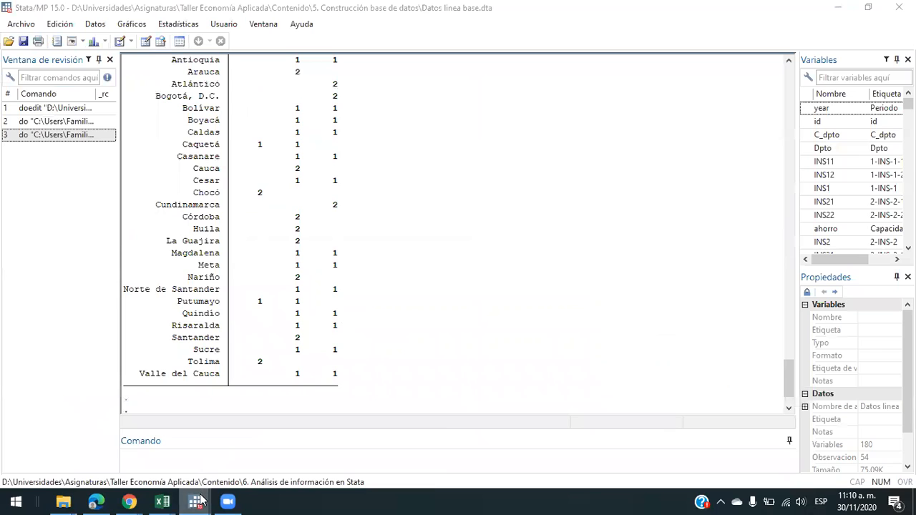
{"action": "left_click", "coordinate": [484, 152]}
{"action": "scroll", "coordinate": [483, 152], "scroll_direction": "up", "scroll_amount": 12}
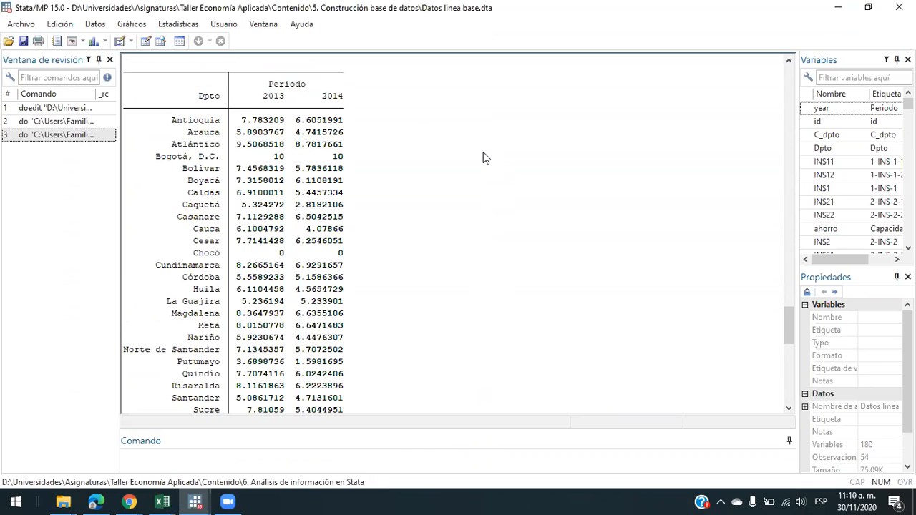
{"action": "scroll", "coordinate": [483, 158], "scroll_direction": "down", "scroll_amount": 1}
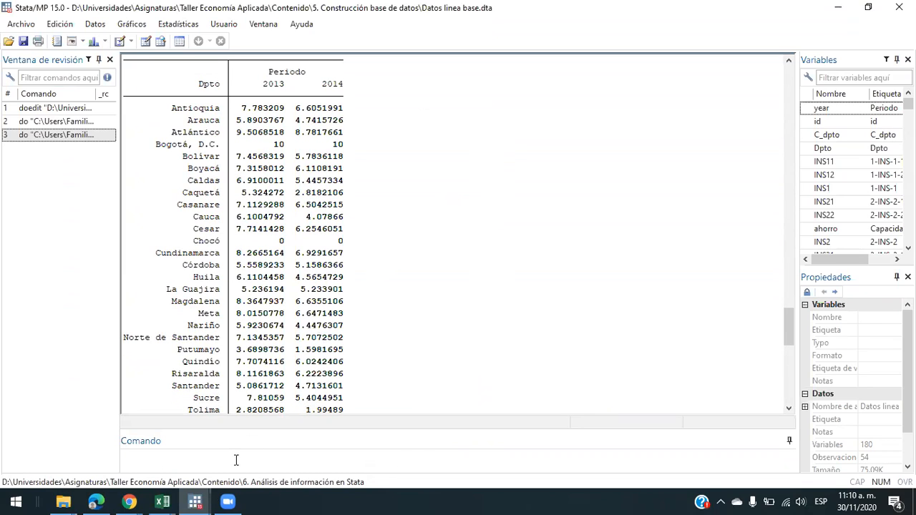
Step: Return to the Código do-file and review the Indicadores de ahorro section from line 36 onward
{"action": "mouse_move", "coordinate": [212, 502]}
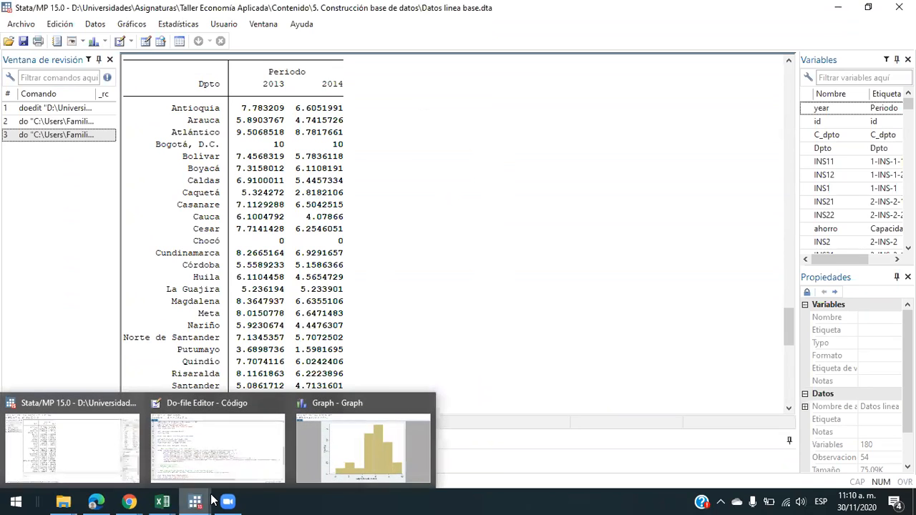
{"action": "left_click", "coordinate": [211, 440]}
{"action": "left_click", "coordinate": [409, 257]}
{"action": "key", "text": "Home"}
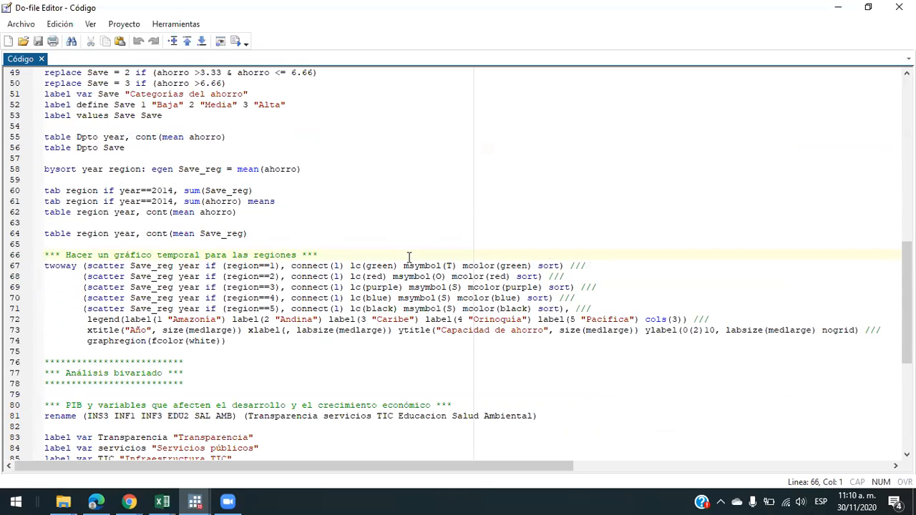
{"action": "scroll", "coordinate": [409, 257], "scroll_direction": "up", "scroll_amount": 1}
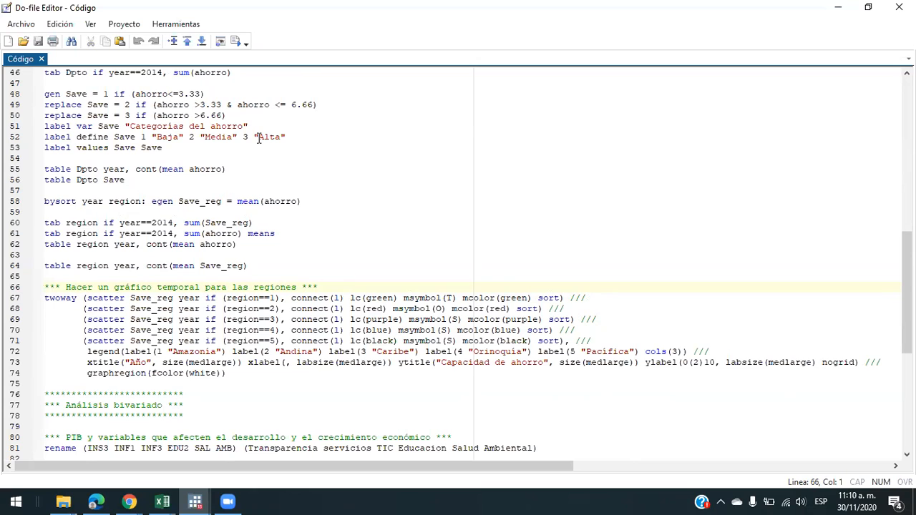
{"action": "scroll", "coordinate": [249, 192], "scroll_direction": "up", "scroll_amount": 6}
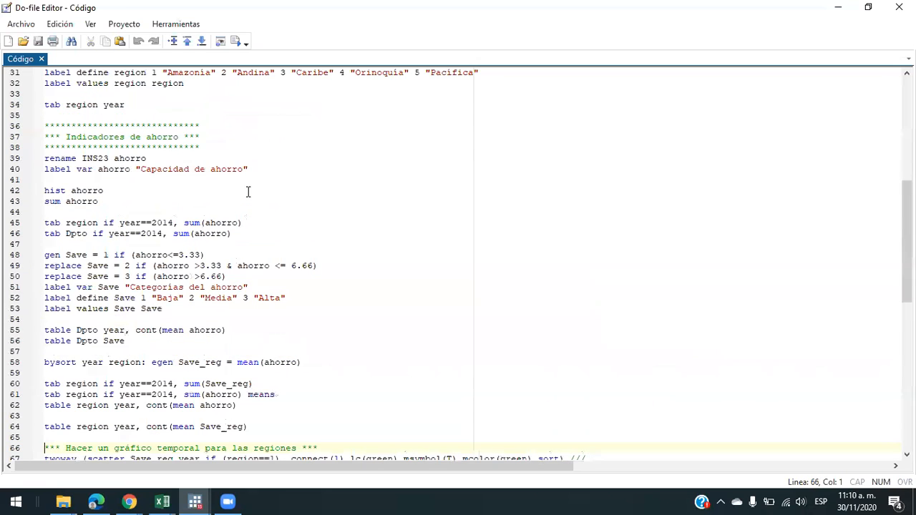
{"action": "scroll", "coordinate": [248, 192], "scroll_direction": "down", "scroll_amount": 2}
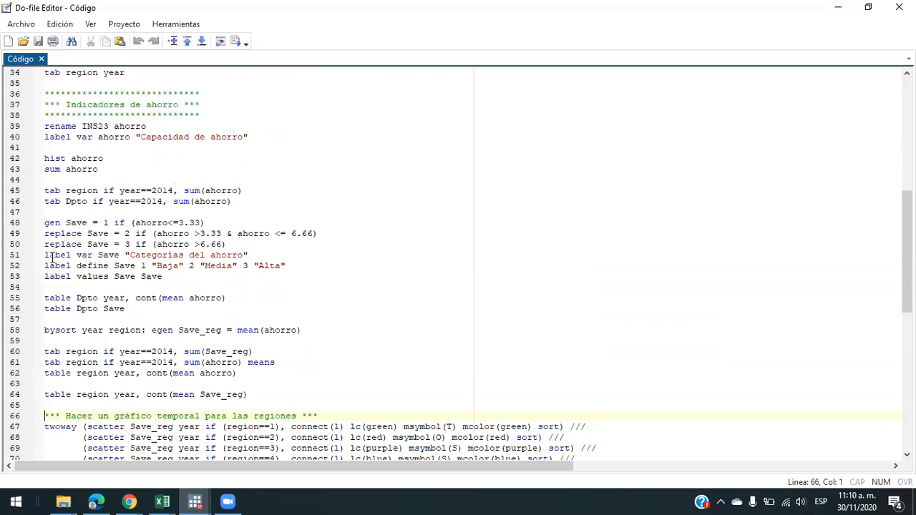
Step: Examine the Save labels in lines 51 and 52, pointing out the categories "Baja", "Media" and "Alta"
{"action": "left_click", "coordinate": [335, 262]}
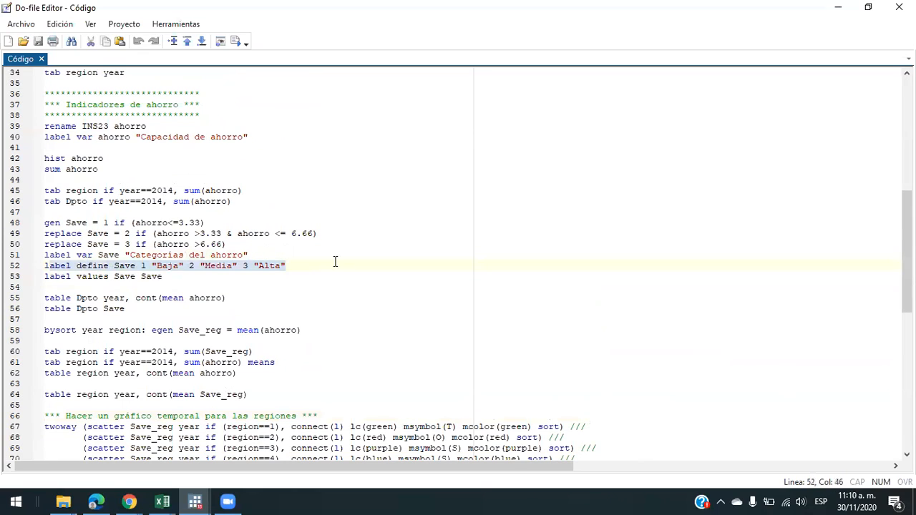
{"action": "left_click", "coordinate": [168, 256]}
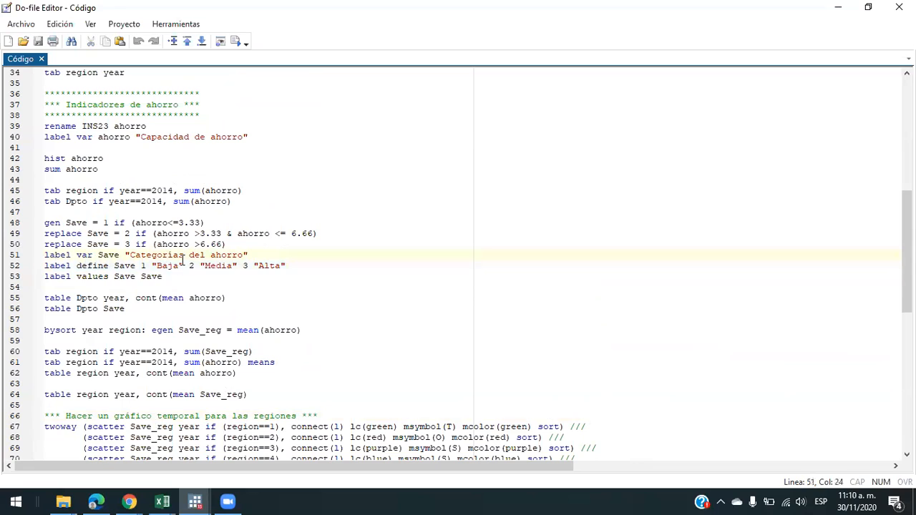
{"action": "left_click", "coordinate": [172, 267]}
{"action": "left_click_drag", "start_coordinate": [214, 267], "coordinate": [271, 275]}
{"action": "left_click", "coordinate": [269, 270]}
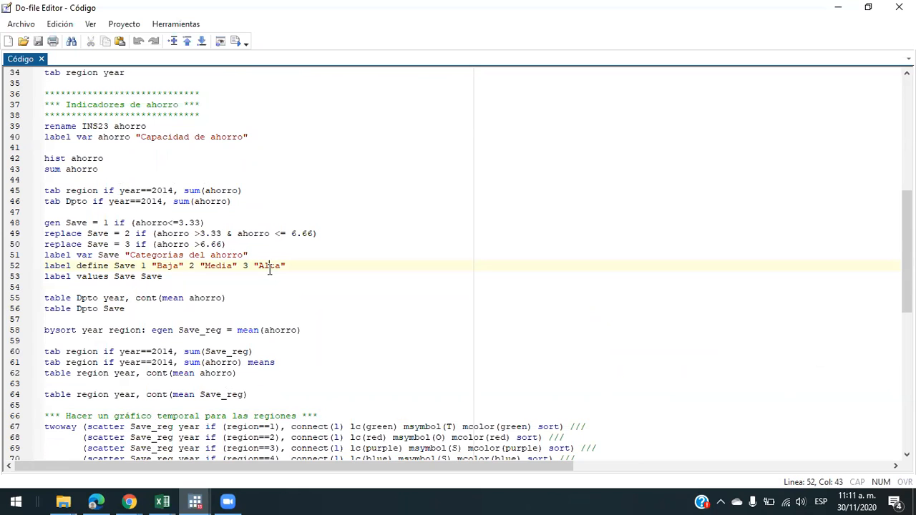
{"action": "key", "text": "Home"}
Step: Locate the table command in line 55, check its department-by-year output in the Stata results window, and return to the do-file
{"action": "scroll", "coordinate": [270, 270], "scroll_direction": "down", "scroll_amount": 5}
{"action": "scroll", "coordinate": [269, 269], "scroll_direction": "up", "scroll_amount": 2}
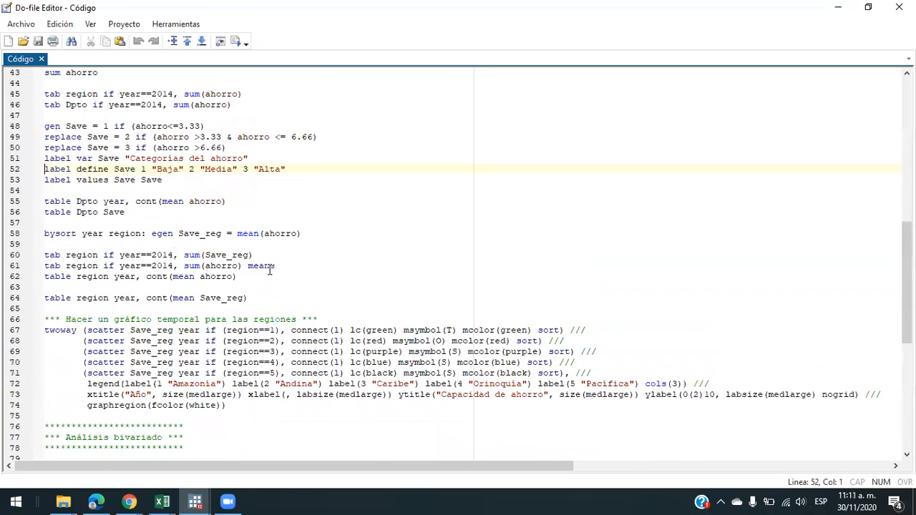
{"action": "left_click", "coordinate": [45, 202]}
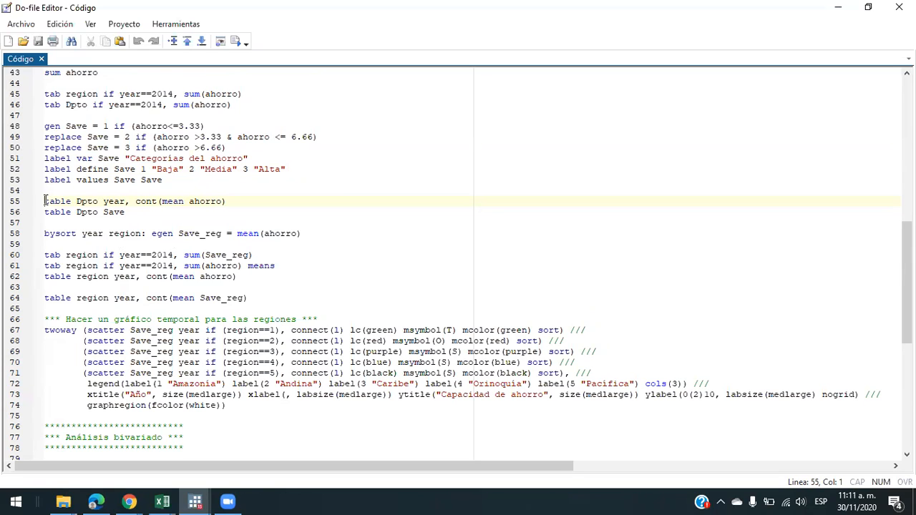
{"action": "left_click", "coordinate": [203, 500]}
{"action": "left_click", "coordinate": [64, 433]}
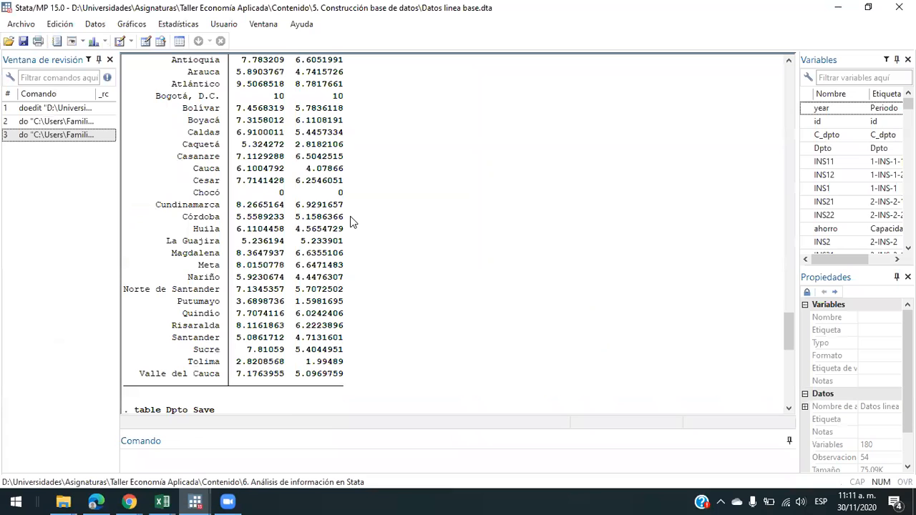
{"action": "left_click", "coordinate": [229, 501]}
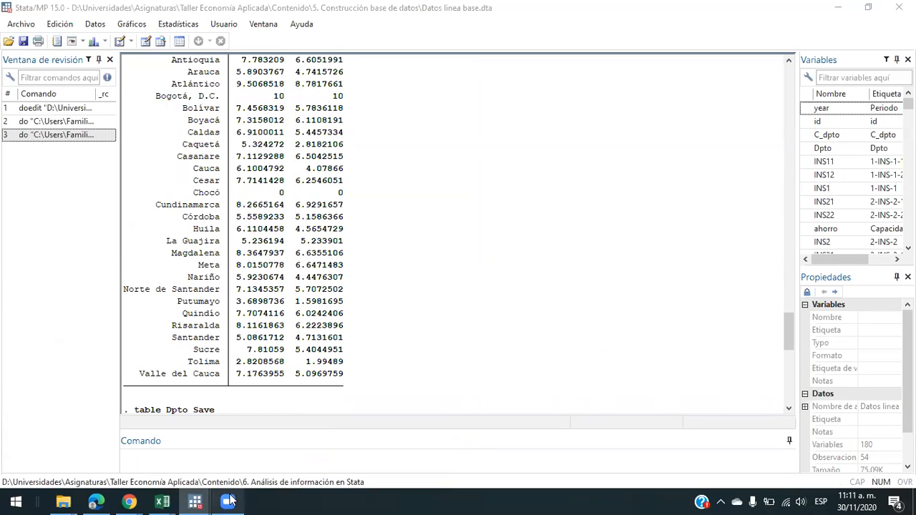
{"action": "mouse_move", "coordinate": [194, 501]}
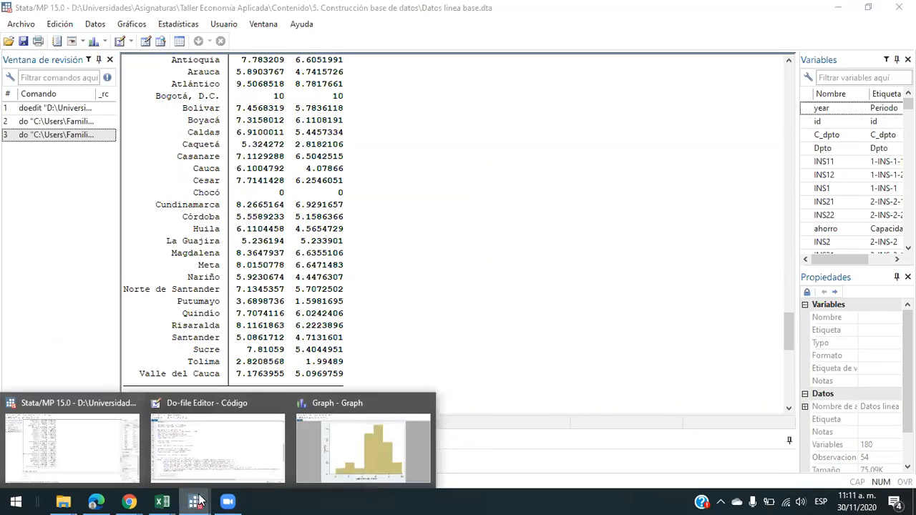
{"action": "left_click", "coordinate": [222, 453]}
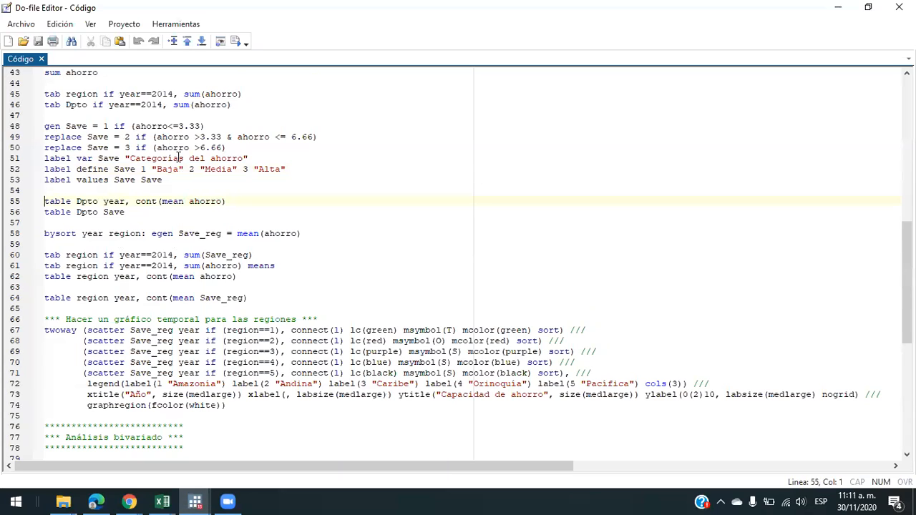
Step: Highlight the variable ahorro in the condition for Save category 2 in line 49
{"action": "left_click", "coordinate": [157, 137]}
{"action": "left_click_drag", "start_coordinate": [157, 137], "coordinate": [190, 138]}
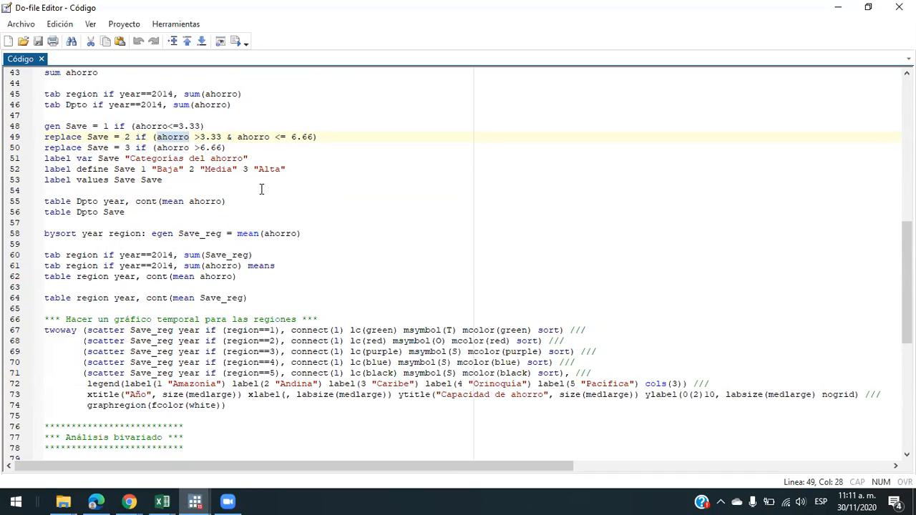
{"action": "scroll", "coordinate": [261, 189], "scroll_direction": "up", "scroll_amount": 3}
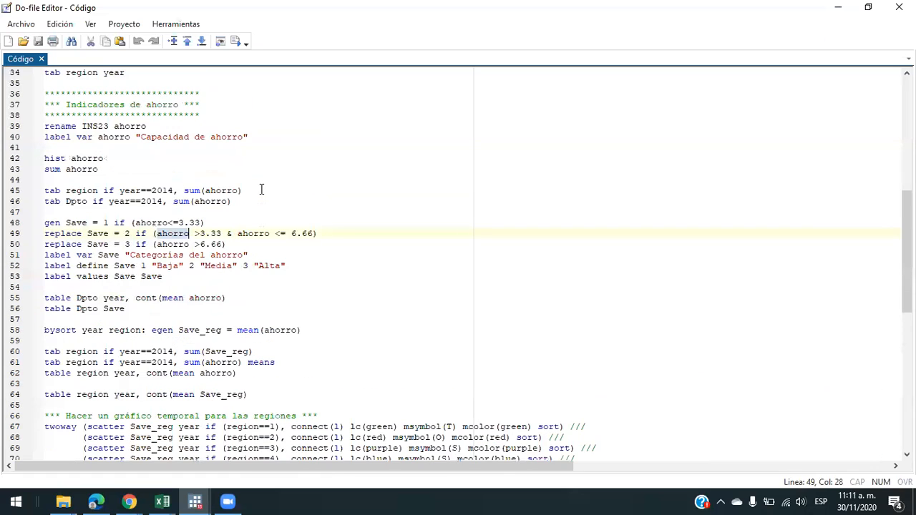
Step: Review the PIB variable labels, marking the base year 2015 in line 14, and the region definitions in lines 24 to 32
{"action": "scroll", "coordinate": [261, 189], "scroll_direction": "up", "scroll_amount": 11}
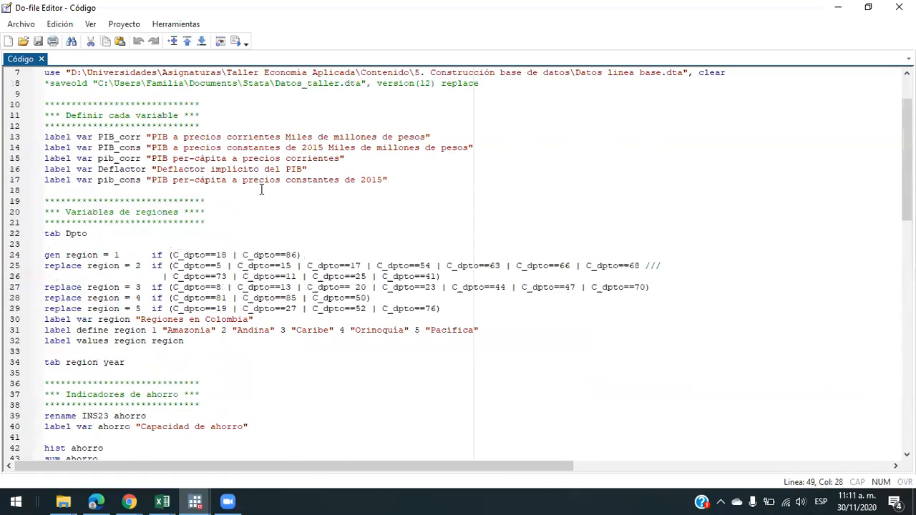
{"action": "scroll", "coordinate": [261, 189], "scroll_direction": "down", "scroll_amount": 1}
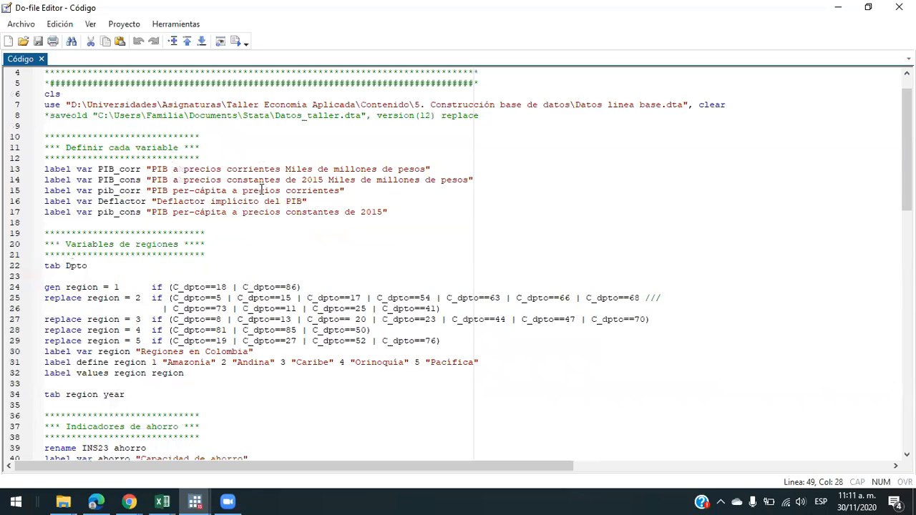
{"action": "left_click", "coordinate": [315, 180]}
{"action": "key", "text": "shift+Right"}
{"action": "type", "text": "1"}
{"action": "scroll", "coordinate": [306, 258], "scroll_direction": "down", "scroll_amount": 2}
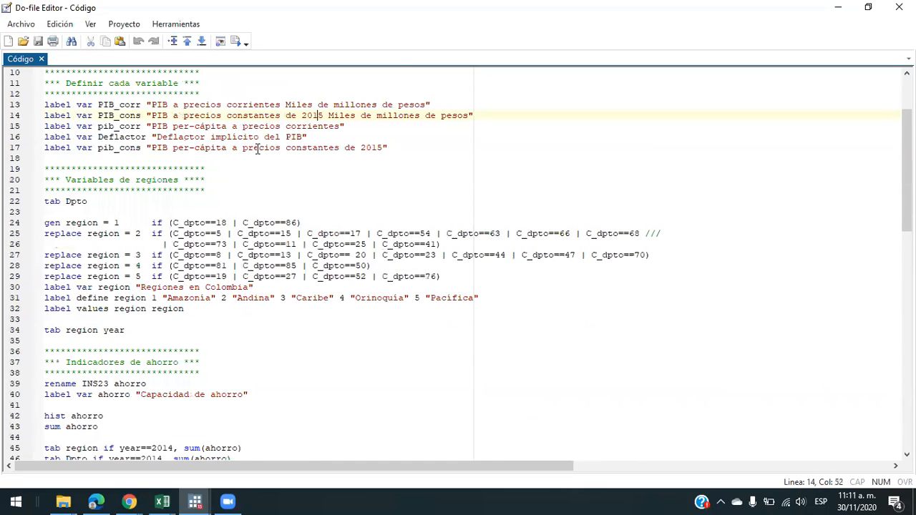
{"action": "scroll", "coordinate": [258, 149], "scroll_direction": "down", "scroll_amount": 1}
{"action": "scroll", "coordinate": [258, 149], "scroll_direction": "down", "scroll_amount": 1}
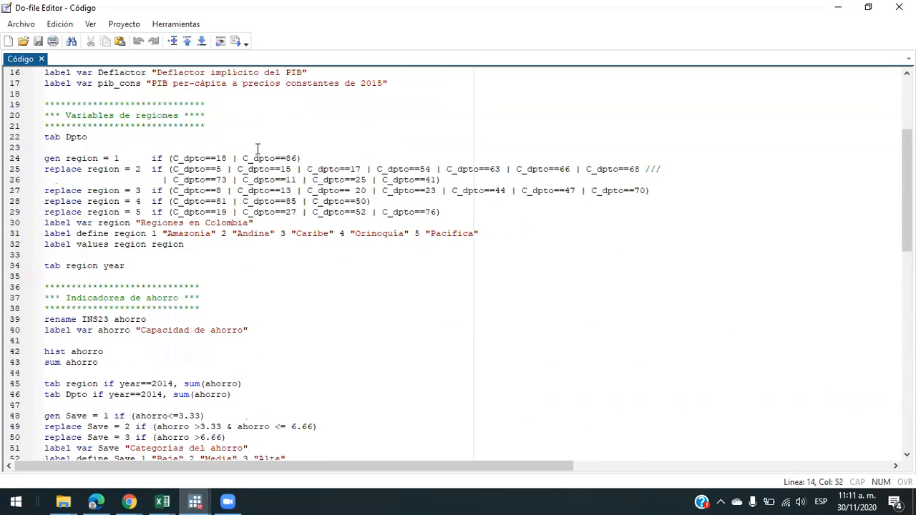
Step: Point out the year 2014 condition and highlight the variable ahorro in the region tabulation in line 45
{"action": "scroll", "coordinate": [257, 149], "scroll_direction": "down", "scroll_amount": 5}
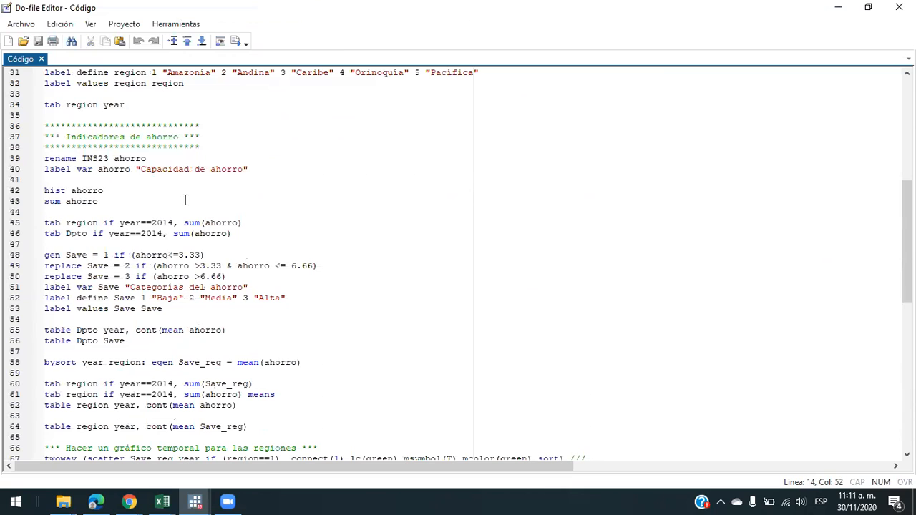
{"action": "double_click", "coordinate": [155, 219]}
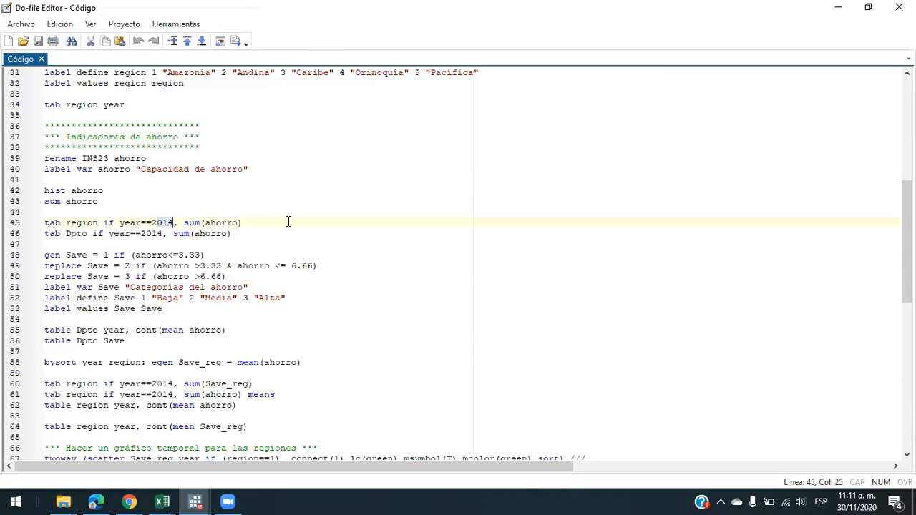
{"action": "scroll", "coordinate": [288, 221], "scroll_direction": "down", "scroll_amount": 1}
{"action": "scroll", "coordinate": [289, 221], "scroll_direction": "down", "scroll_amount": 1}
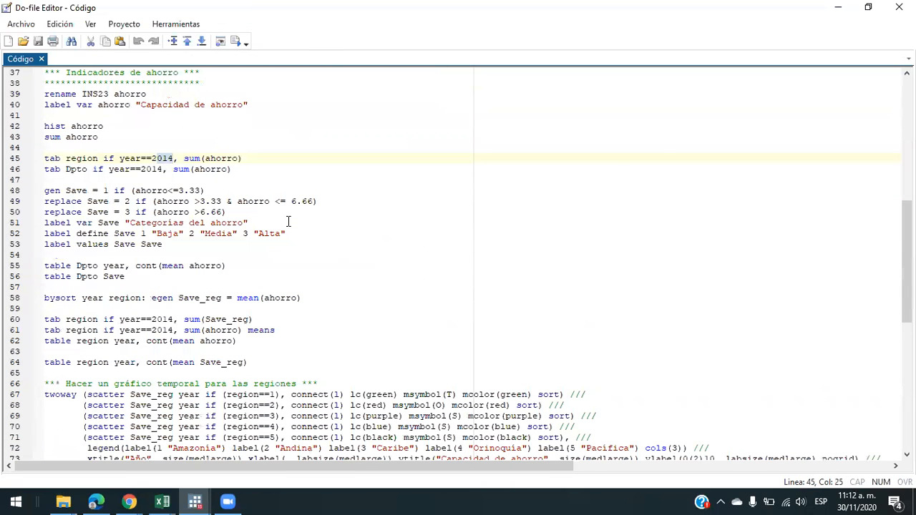
{"action": "scroll", "coordinate": [288, 221], "scroll_direction": "up", "scroll_amount": 1}
{"action": "left_click", "coordinate": [131, 189]}
{"action": "left_click", "coordinate": [173, 190]}
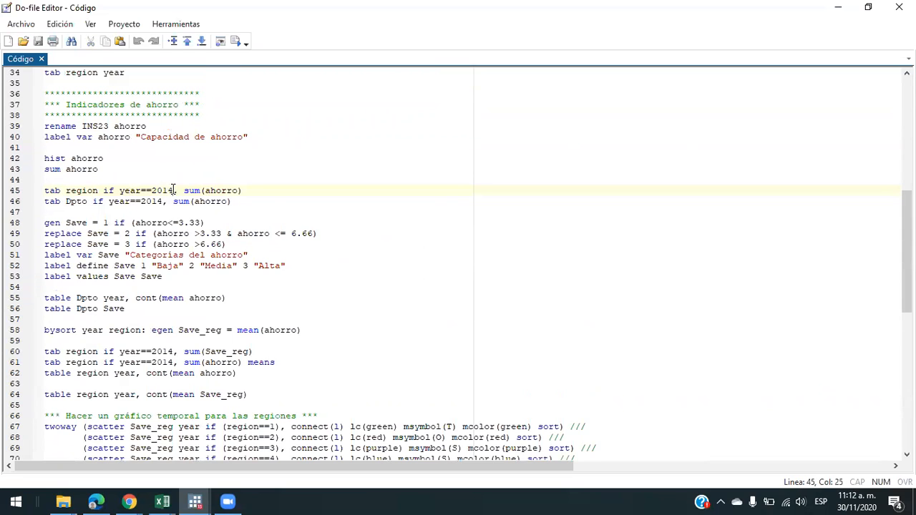
{"action": "left_click_drag", "start_coordinate": [205, 191], "coordinate": [239, 191]}
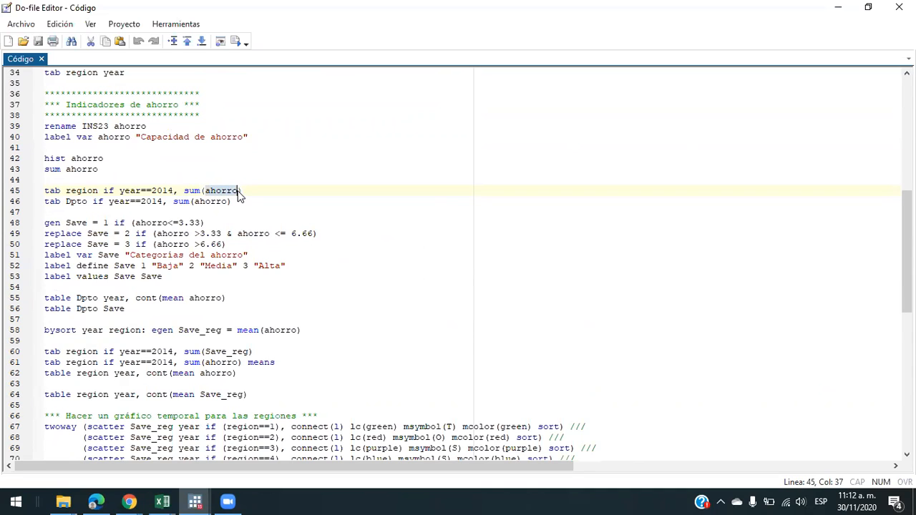
{"action": "left_click", "coordinate": [240, 192]}
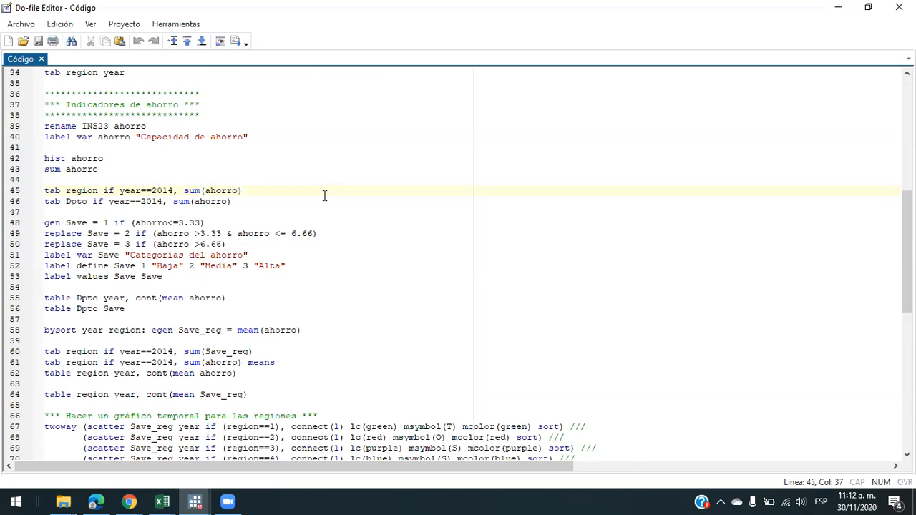
Step: Examine the department-by-year savings table and the savings category table in the Stata results window, and return to the do-file
{"action": "left_click", "coordinate": [197, 503]}
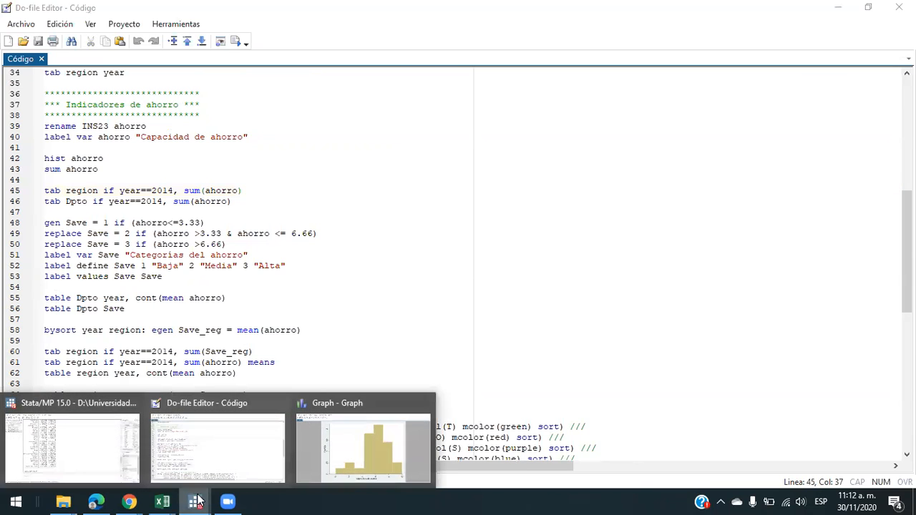
{"action": "left_click", "coordinate": [93, 436]}
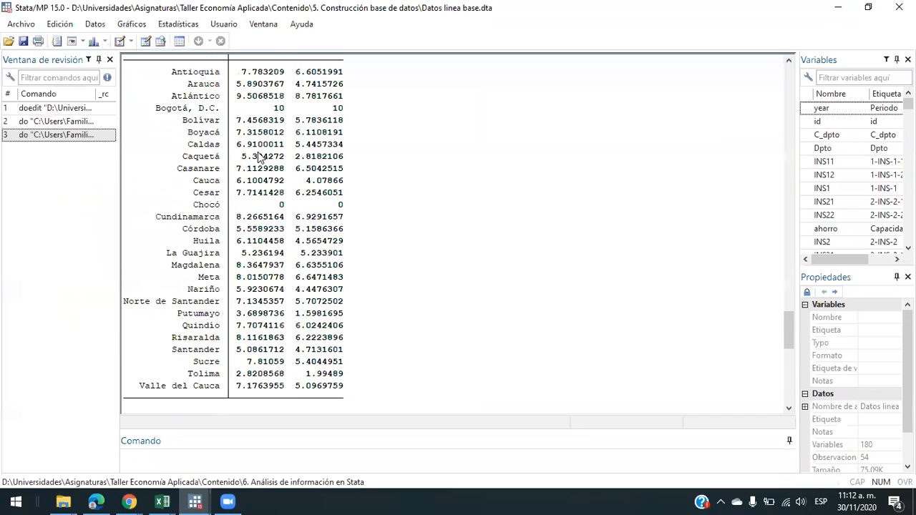
{"action": "scroll", "coordinate": [204, 109], "scroll_direction": "up", "scroll_amount": 1}
{"action": "left_click_drag", "start_coordinate": [147, 108], "coordinate": [367, 144]}
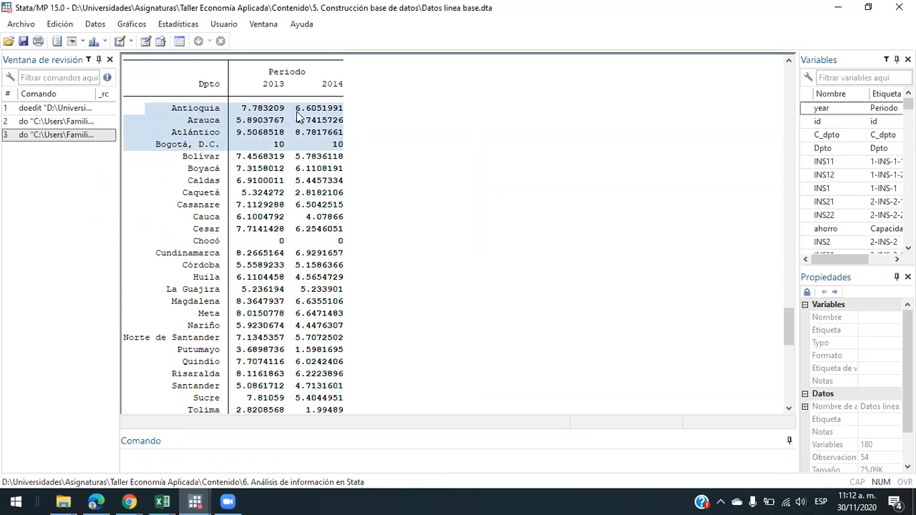
{"action": "scroll", "coordinate": [349, 205], "scroll_direction": "down", "scroll_amount": 1}
{"action": "scroll", "coordinate": [349, 210], "scroll_direction": "down", "scroll_amount": 9}
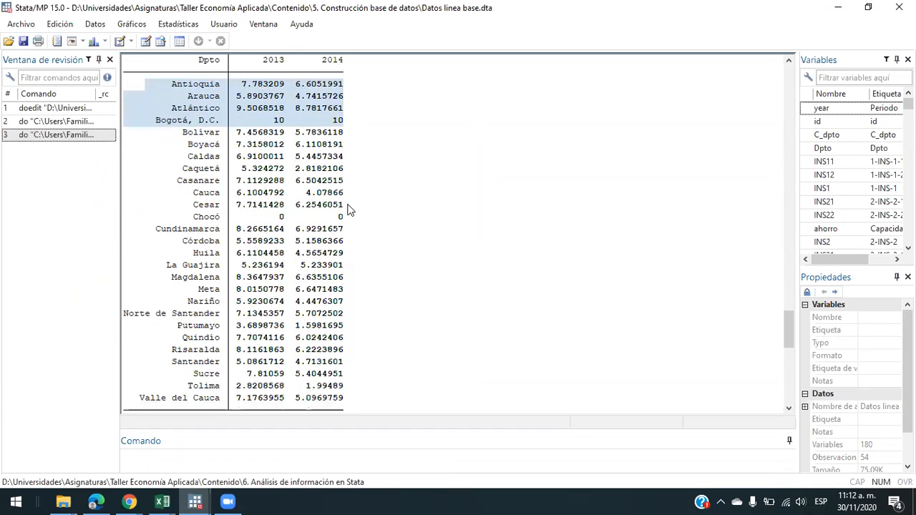
{"action": "scroll", "coordinate": [350, 209], "scroll_direction": "down", "scroll_amount": 2}
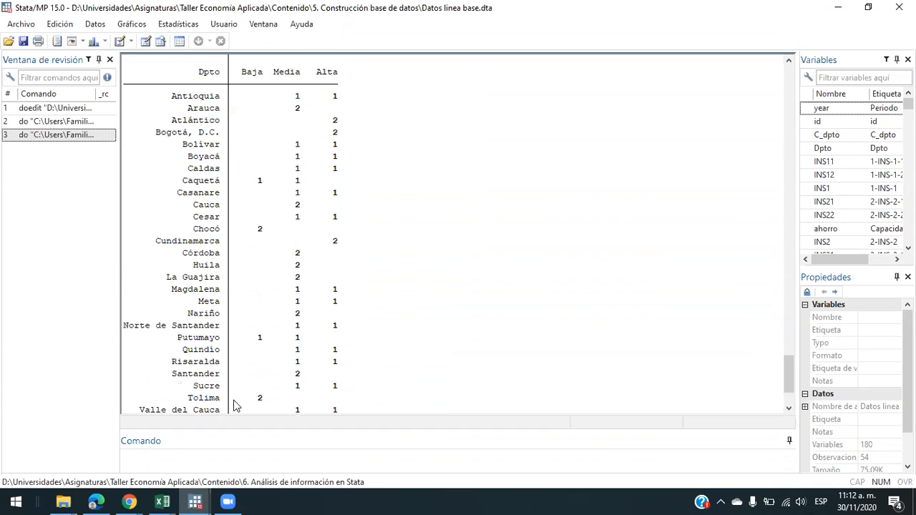
{"action": "mouse_move", "coordinate": [195, 501]}
{"action": "left_click", "coordinate": [194, 453]}
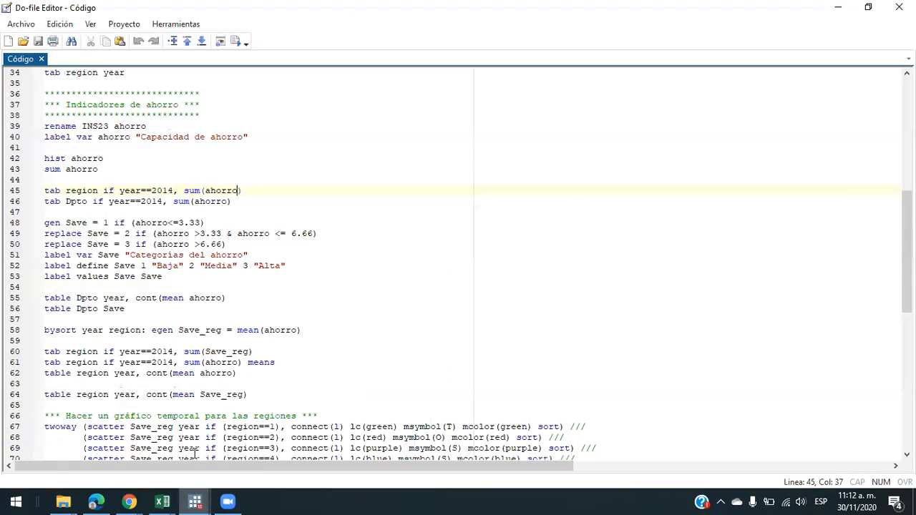
Step: Step through the tabulation and Save category code from line 45 to line 54
{"action": "key", "text": "Home"}
{"action": "scroll", "coordinate": [373, 228], "scroll_direction": "down", "scroll_amount": 2}
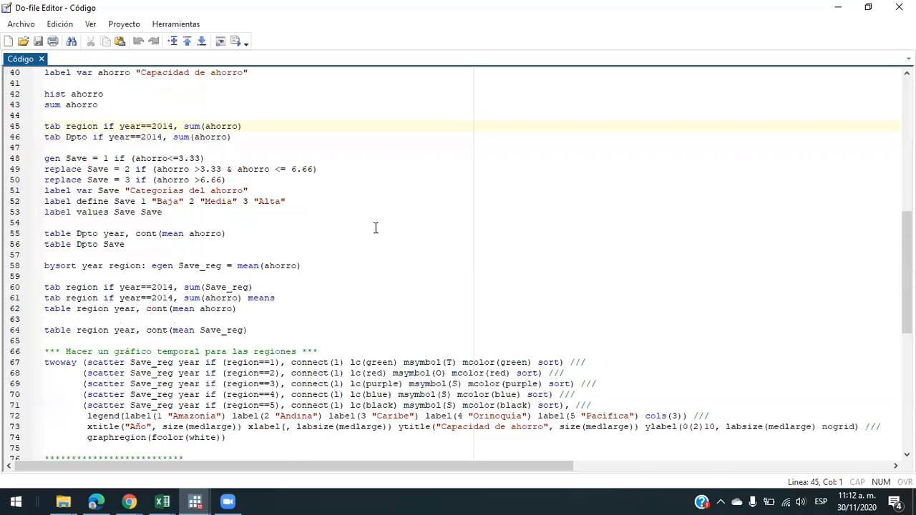
{"action": "key", "text": "Down"}
{"action": "key", "text": "Down"}
{"action": "key", "text": "Down"}
{"action": "key", "text": "Down"}
{"action": "key", "text": "Down"}
{"action": "key", "text": "Down"}
{"action": "key", "text": "Down"}
{"action": "key", "text": "Down"}
{"action": "key", "text": "Down"}
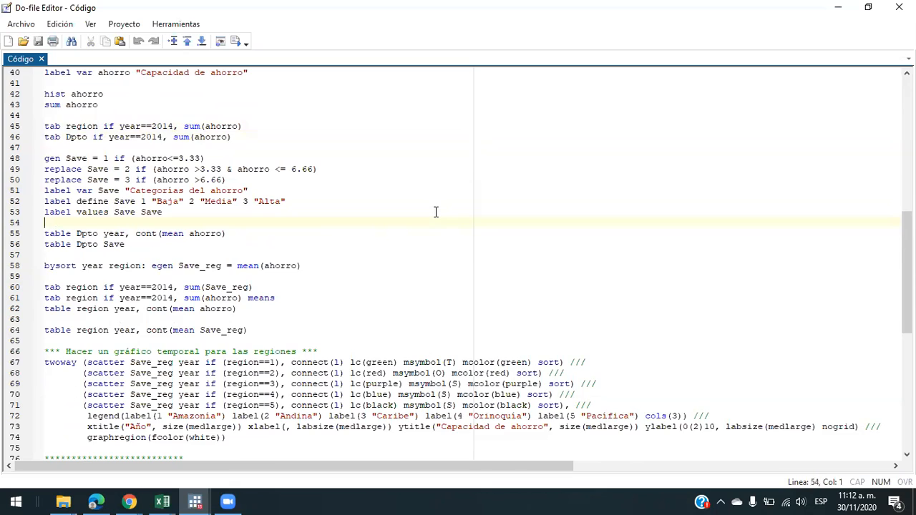
Step: Highlight the two department table commands in lines 55 and 56
{"action": "scroll", "coordinate": [435, 212], "scroll_direction": "up", "scroll_amount": 2}
{"action": "left_click", "coordinate": [121, 309]}
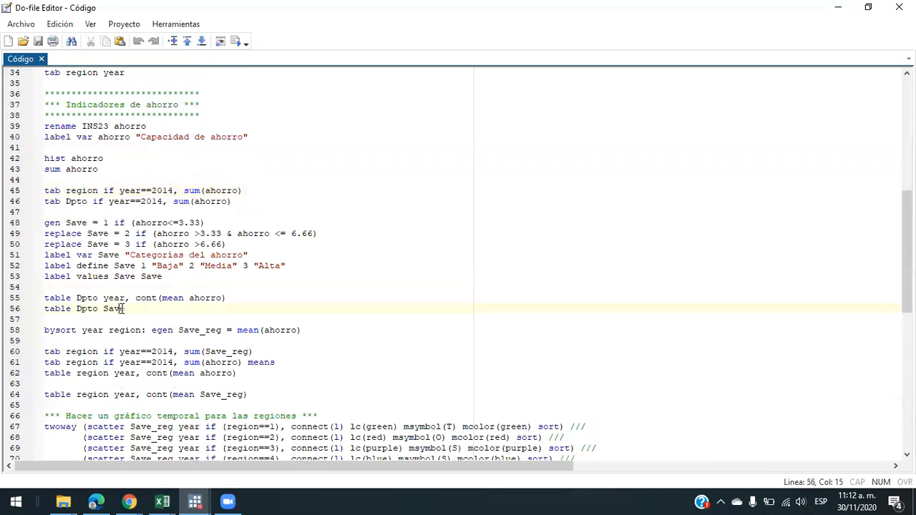
{"action": "left_click_drag", "start_coordinate": [122, 309], "coordinate": [46, 299]}
{"action": "left_click", "coordinate": [133, 312]}
Step: View the histogram of savings capacity in the graph window and mark the hist command in line 42 of the do-file
{"action": "mouse_move", "coordinate": [194, 501]}
{"action": "left_click", "coordinate": [372, 469]}
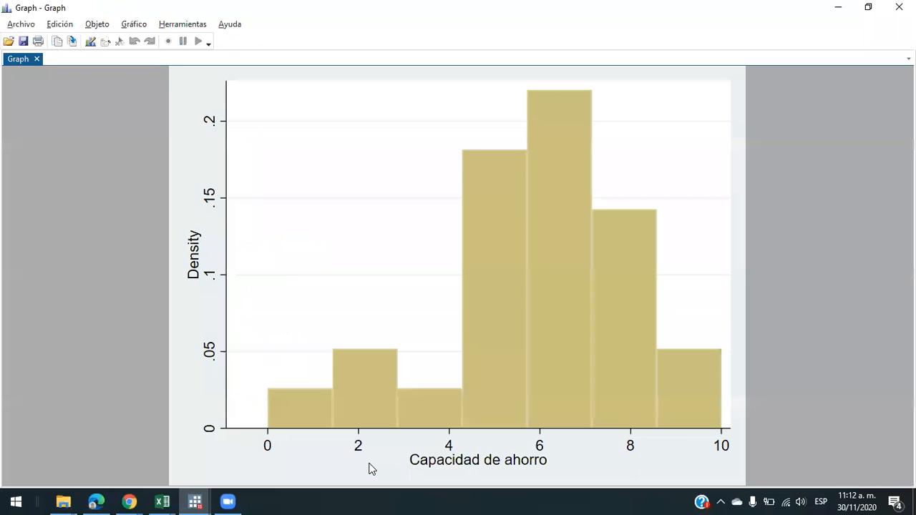
{"action": "left_click", "coordinate": [195, 501]}
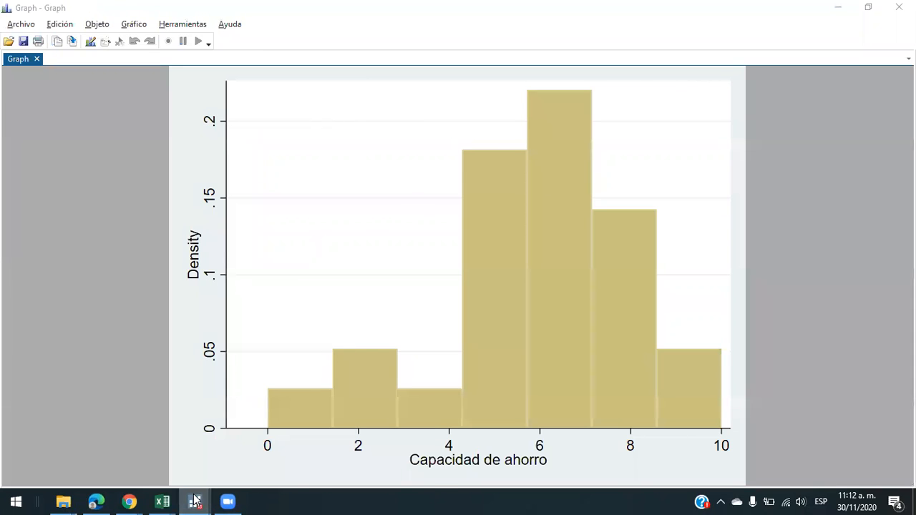
{"action": "left_click", "coordinate": [210, 471]}
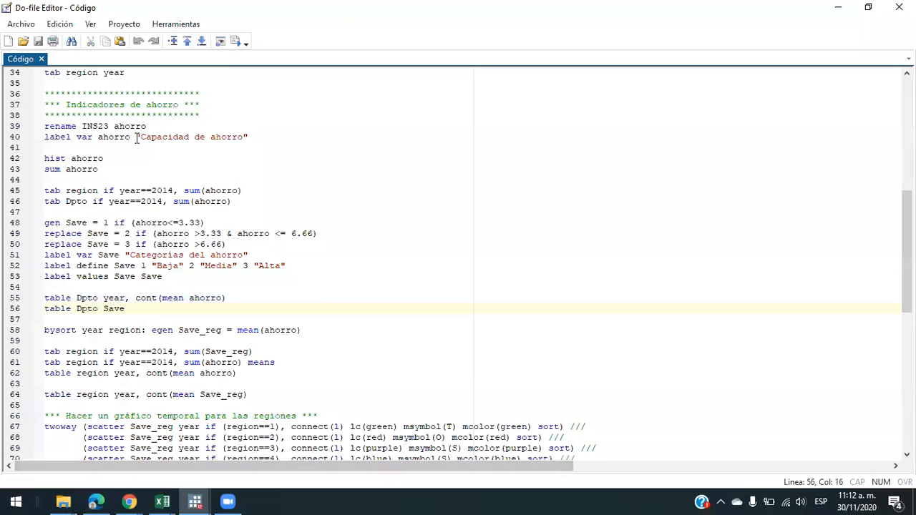
{"action": "left_click_drag", "start_coordinate": [43, 158], "coordinate": [66, 158]}
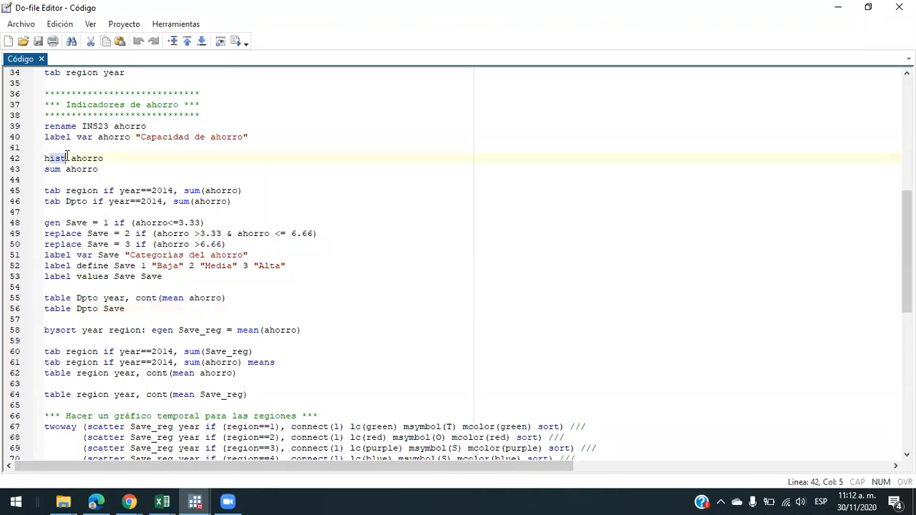
Step: Highlight the table commands in lines 55 and 56, check the department-by-category output in the results window, and return to the do-file
{"action": "left_click", "coordinate": [138, 306]}
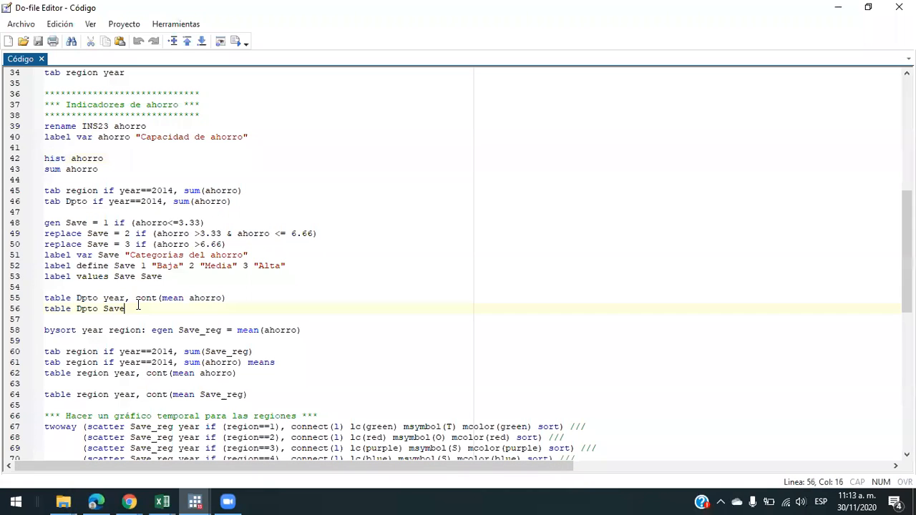
{"action": "left_click_drag", "start_coordinate": [138, 306], "coordinate": [38, 295]}
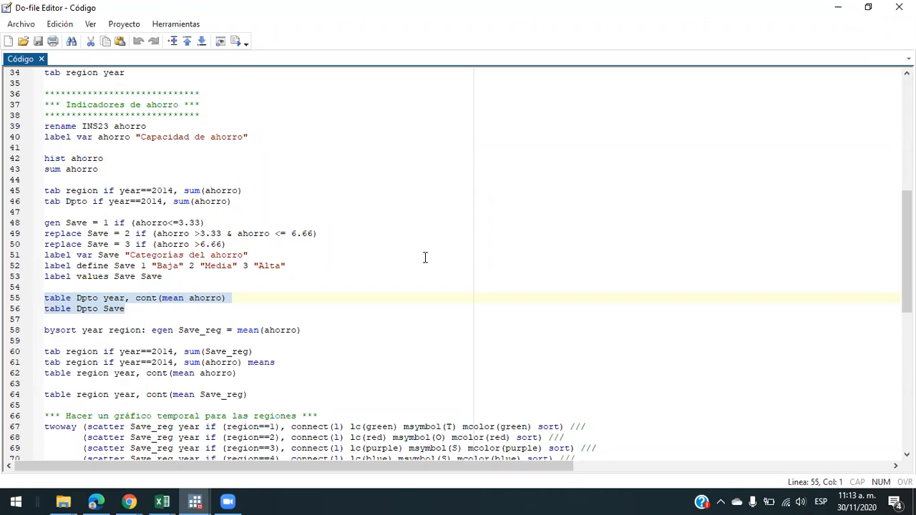
{"action": "left_click", "coordinate": [194, 502]}
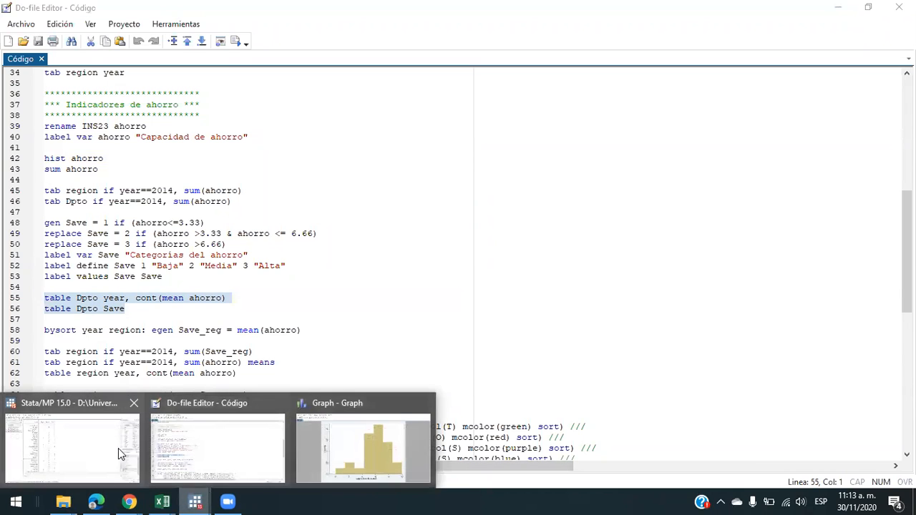
{"action": "left_click", "coordinate": [108, 452]}
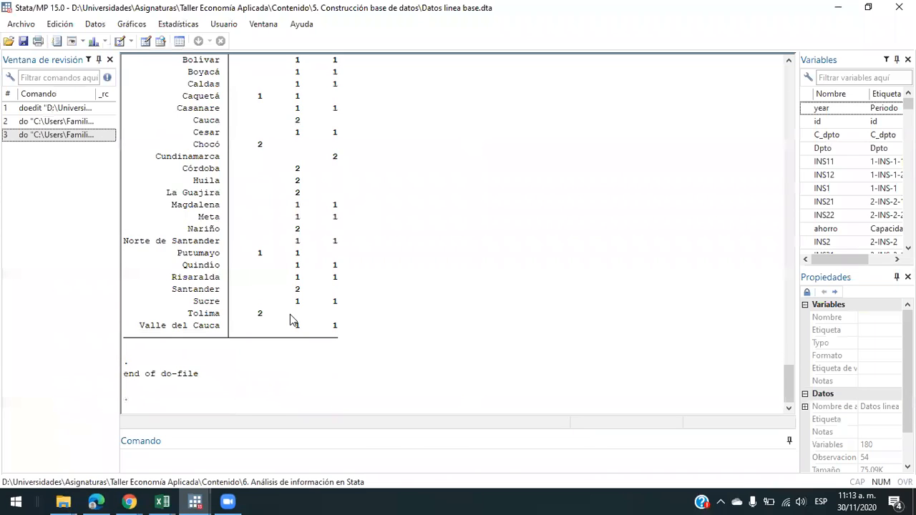
{"action": "scroll", "coordinate": [290, 314], "scroll_direction": "up", "scroll_amount": 3}
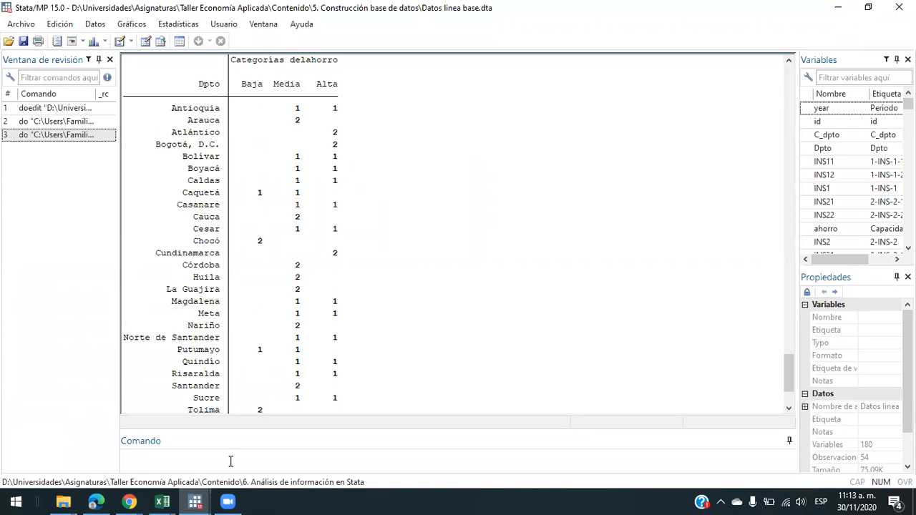
{"action": "left_click", "coordinate": [197, 501]}
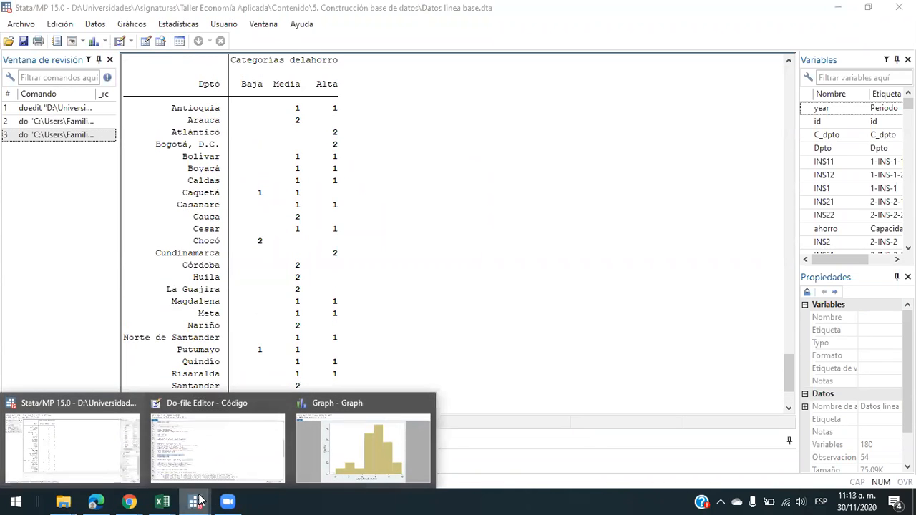
{"action": "left_click", "coordinate": [236, 434]}
{"action": "key", "text": "Left"}
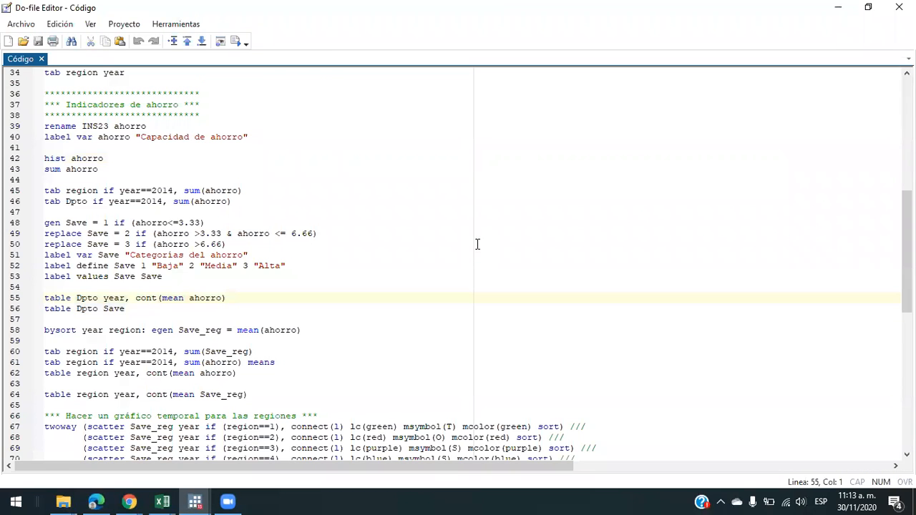
Step: Go back to the region variables section and mark the tab Dpto command in line 22
{"action": "scroll", "coordinate": [477, 245], "scroll_direction": "up", "scroll_amount": 11}
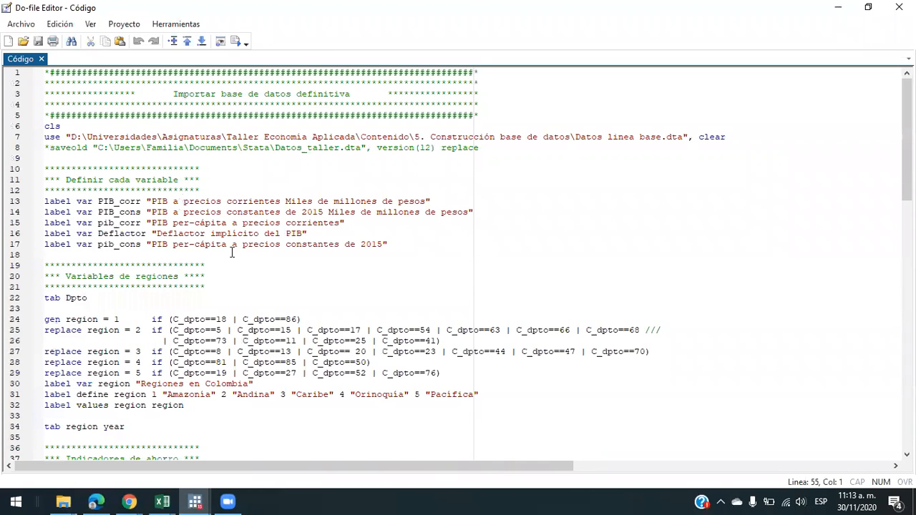
{"action": "scroll", "coordinate": [214, 319], "scroll_direction": "down", "scroll_amount": 1}
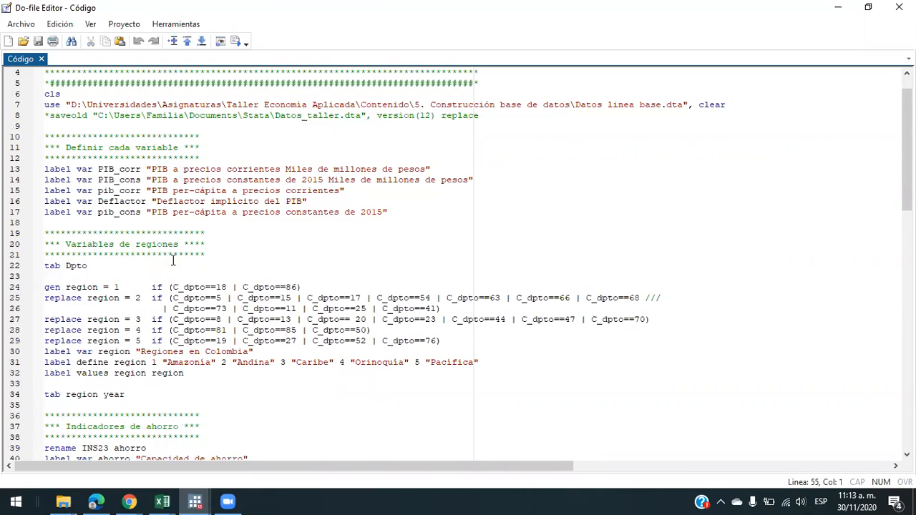
{"action": "left_click", "coordinate": [209, 260]}
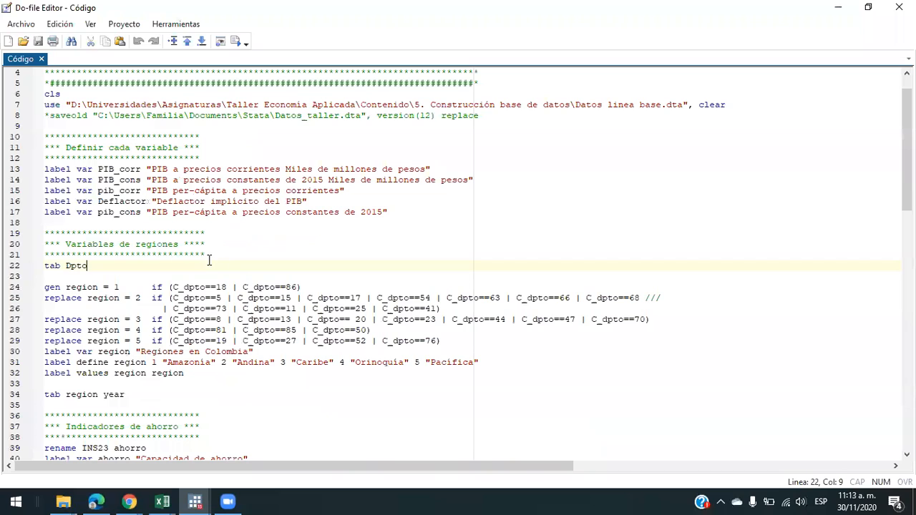
{"action": "key", "text": "Home"}
{"action": "key", "text": "shift+End"}
{"action": "key", "text": "shift+Home"}
{"action": "key", "text": "Home"}
Step: Locate the table commands in lines 55 and 56, highlight table Dpto Save, and return to the beginning of the do-file
{"action": "scroll", "coordinate": [478, 200], "scroll_direction": "down", "scroll_amount": 5}
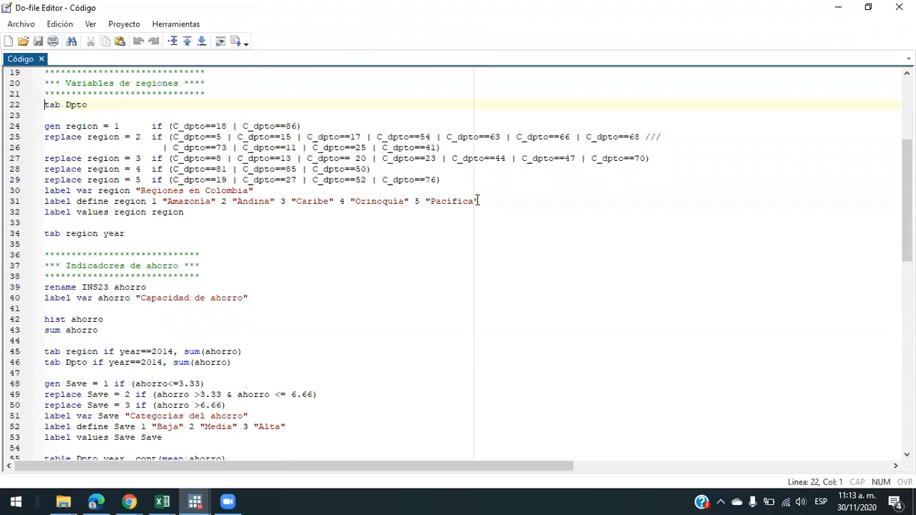
{"action": "scroll", "coordinate": [478, 200], "scroll_direction": "down", "scroll_amount": 5}
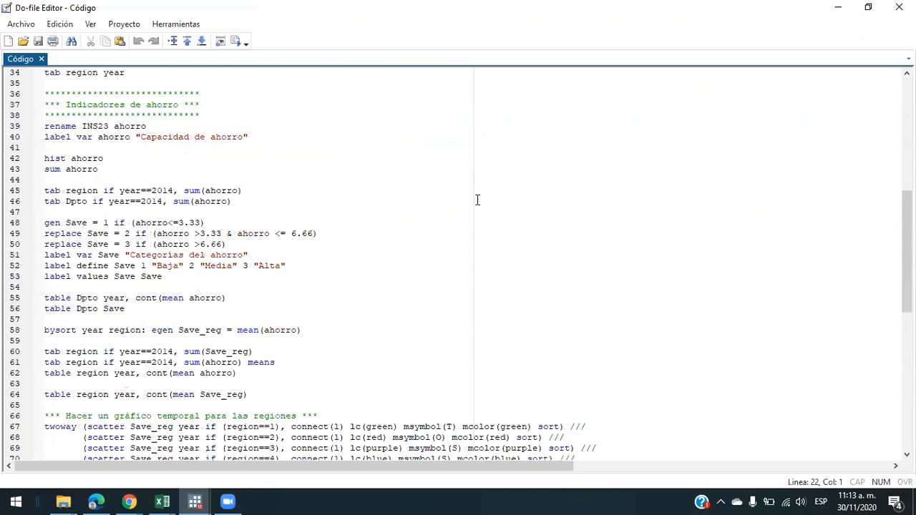
{"action": "left_click", "coordinate": [302, 301]}
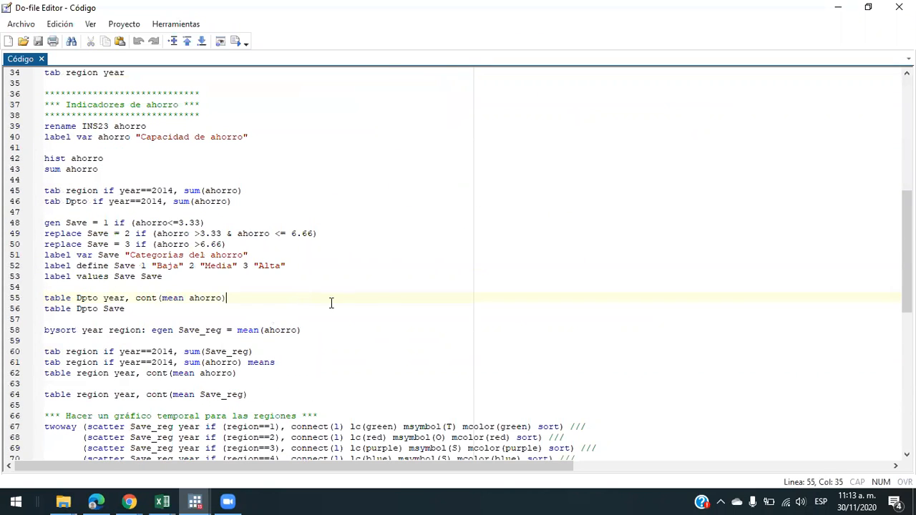
{"action": "scroll", "coordinate": [390, 305], "scroll_direction": "down", "scroll_amount": 2}
{"action": "key", "text": "Home"}
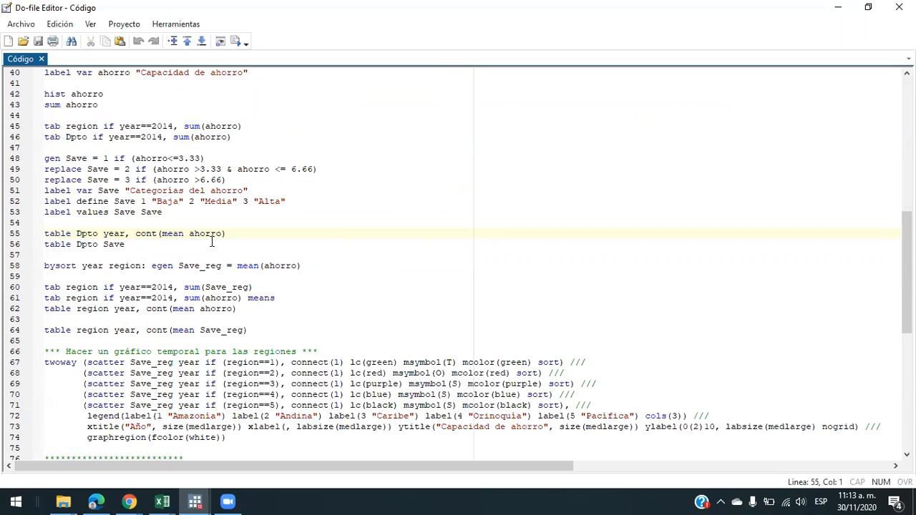
{"action": "left_click_drag", "start_coordinate": [143, 245], "coordinate": [27, 254]}
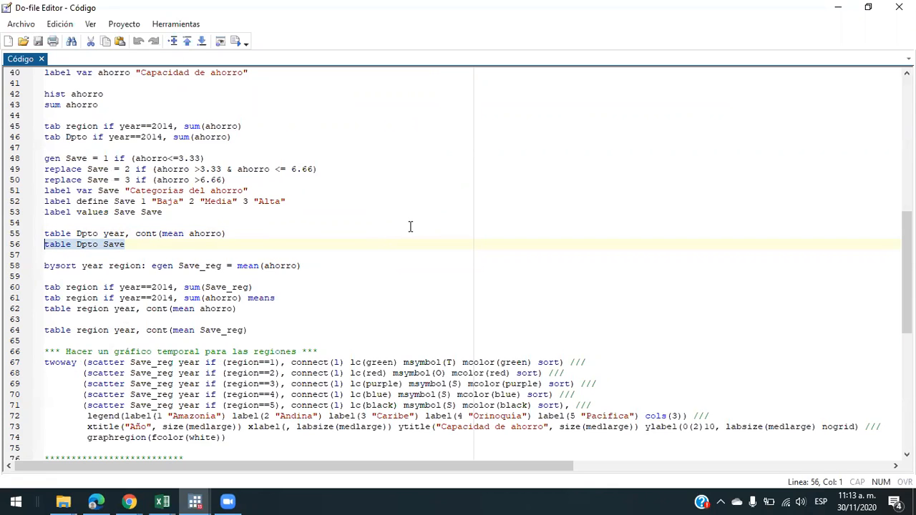
{"action": "key", "text": "Home"}
{"action": "key", "text": "End"}
{"action": "key", "text": "Home"}
{"action": "scroll", "coordinate": [410, 226], "scroll_direction": "up", "scroll_amount": 13}
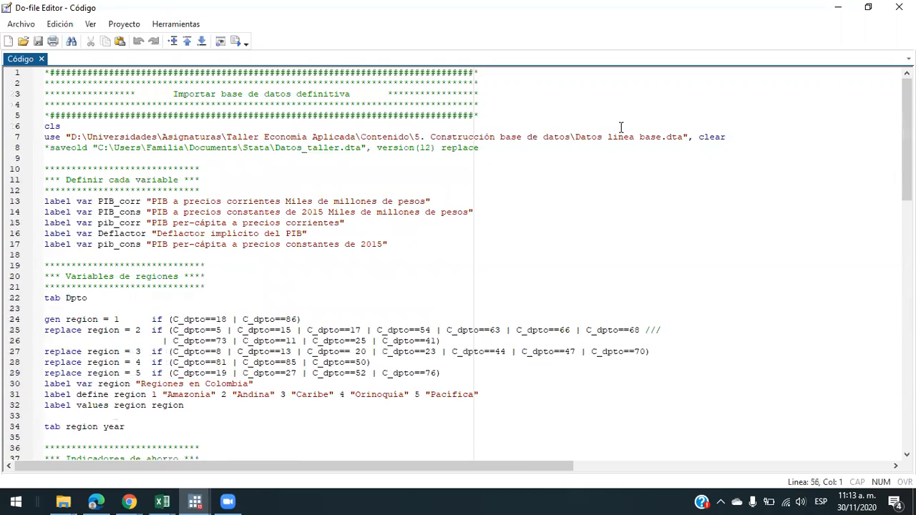
Step: Examine the dataset import path in line 7 and the GDP variable labels in lines 13 to 17
{"action": "left_click_drag", "start_coordinate": [584, 137], "coordinate": [635, 138]}
{"action": "left_click", "coordinate": [362, 245]}
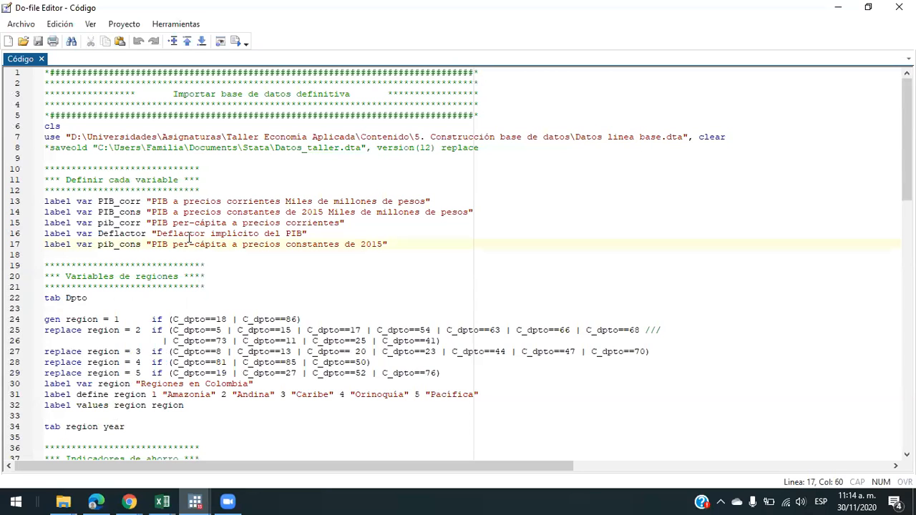
{"action": "scroll", "coordinate": [190, 238], "scroll_direction": "down", "scroll_amount": 4}
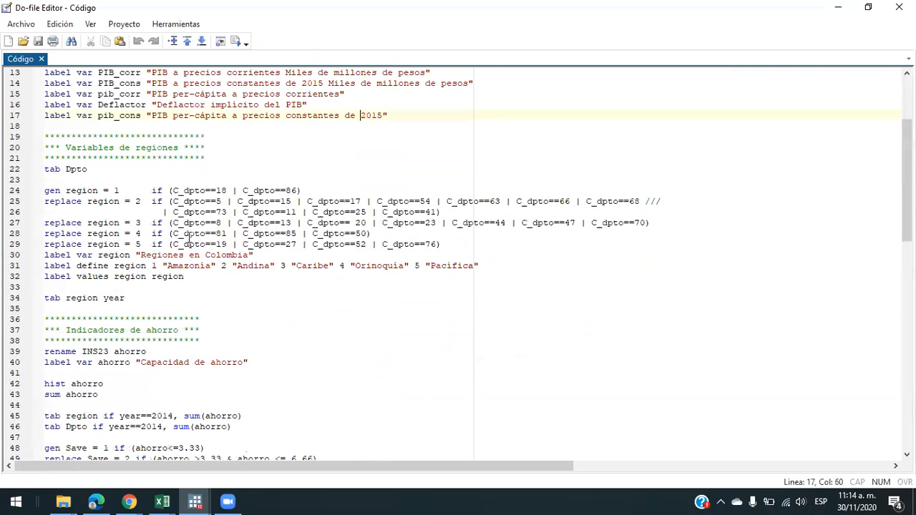
{"action": "scroll", "coordinate": [190, 238], "scroll_direction": "up", "scroll_amount": 3}
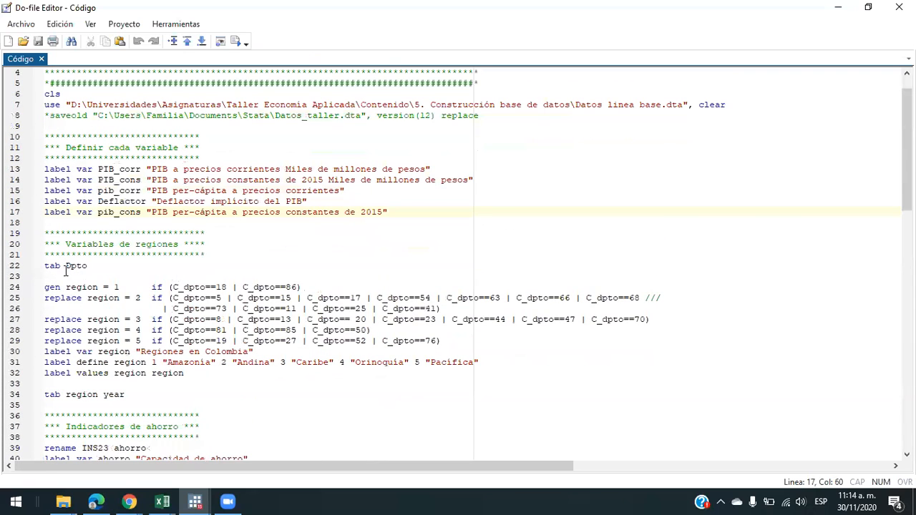
Step: Highlight the Dpto variable in the tab command of line 22 and return to the start of that line
{"action": "left_click_drag", "start_coordinate": [65, 266], "coordinate": [91, 266]}
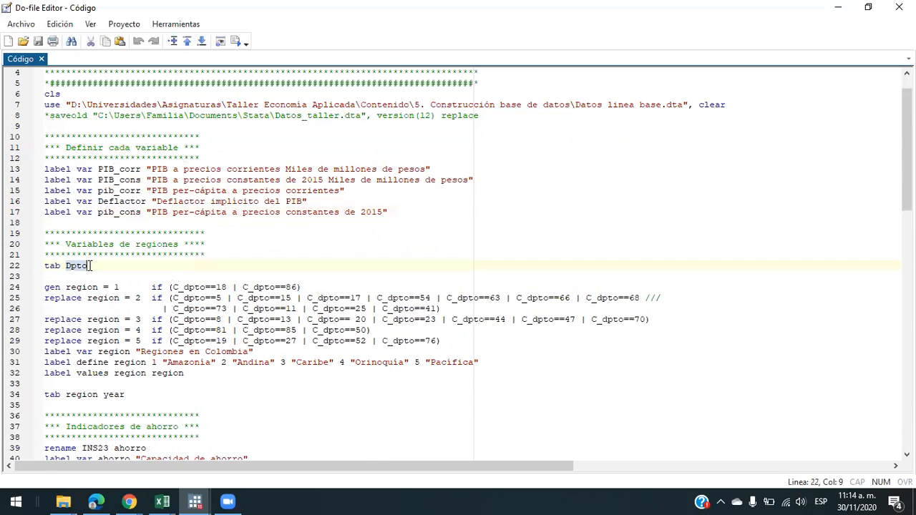
{"action": "left_click", "coordinate": [76, 266]}
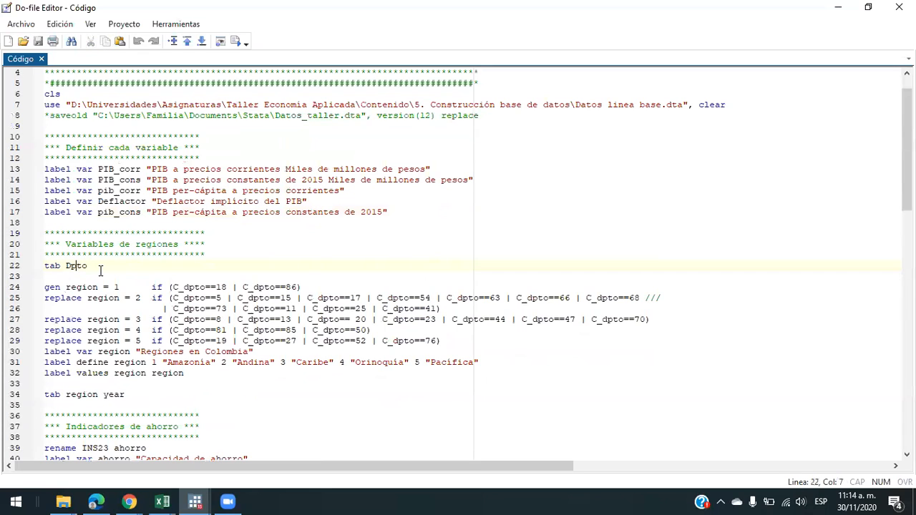
{"action": "left_click_drag", "start_coordinate": [67, 266], "coordinate": [86, 268]}
{"action": "left_click", "coordinate": [85, 267]}
{"action": "key", "text": "Home"}
Step: Highlight the region replace conditions in lines 27 to 29 and place the cursor at the end of line 29
{"action": "scroll", "coordinate": [222, 259], "scroll_direction": "down", "scroll_amount": 2}
{"action": "scroll", "coordinate": [222, 259], "scroll_direction": "down", "scroll_amount": 1}
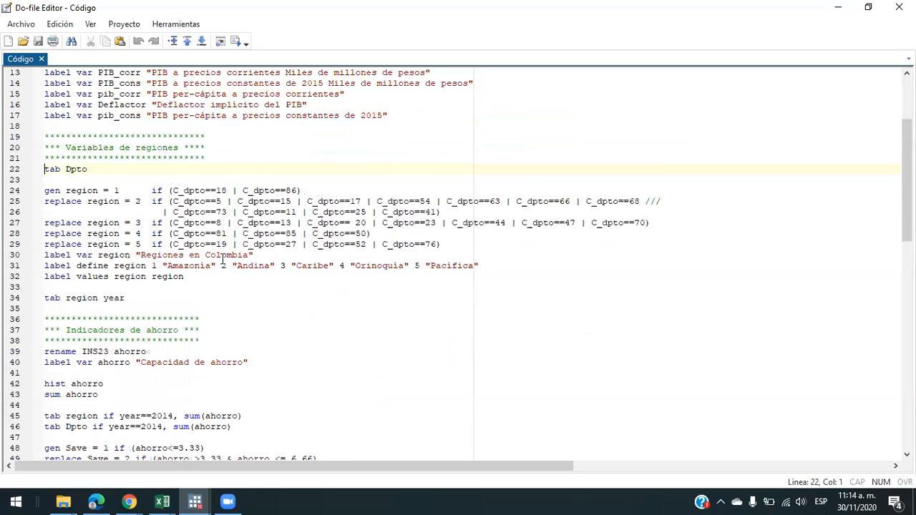
{"action": "scroll", "coordinate": [222, 259], "scroll_direction": "down", "scroll_amount": 1}
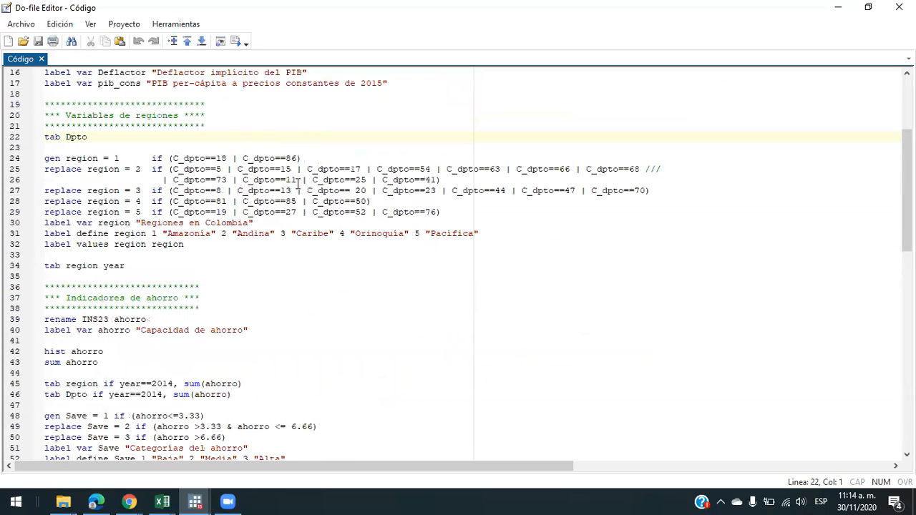
{"action": "left_click_drag", "start_coordinate": [289, 191], "coordinate": [448, 213]}
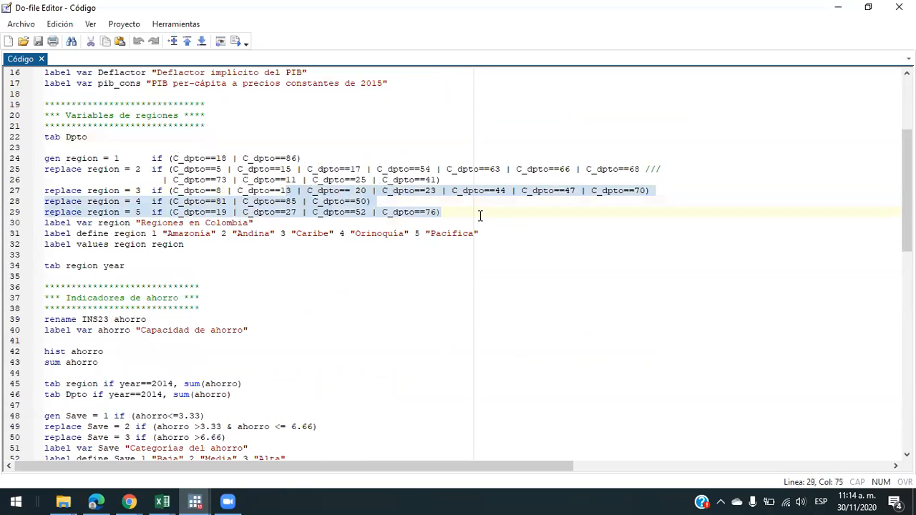
{"action": "left_click", "coordinate": [481, 215]}
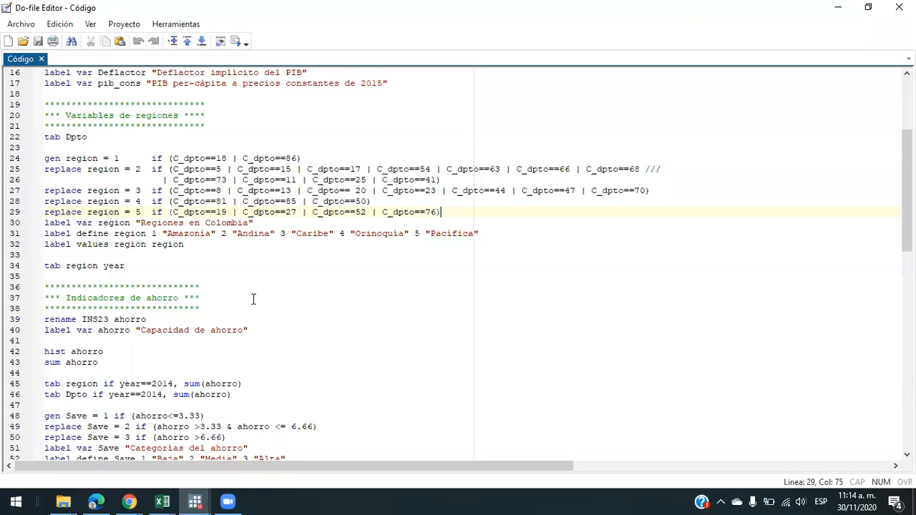
Step: Locate the table Dpto year command in line 55 and place the cursor at its start
{"action": "scroll", "coordinate": [253, 299], "scroll_direction": "down", "scroll_amount": 1}
{"action": "scroll", "coordinate": [253, 299], "scroll_direction": "down", "scroll_amount": 7}
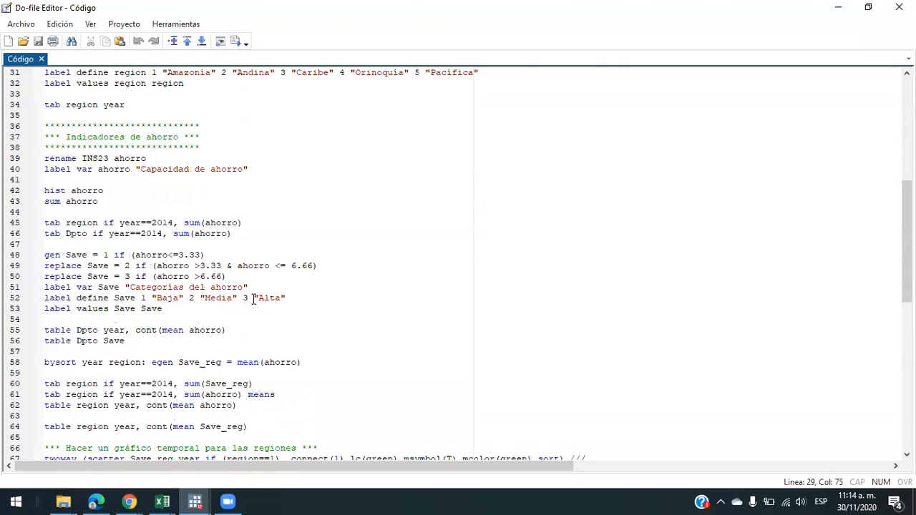
{"action": "scroll", "coordinate": [253, 299], "scroll_direction": "down", "scroll_amount": 2}
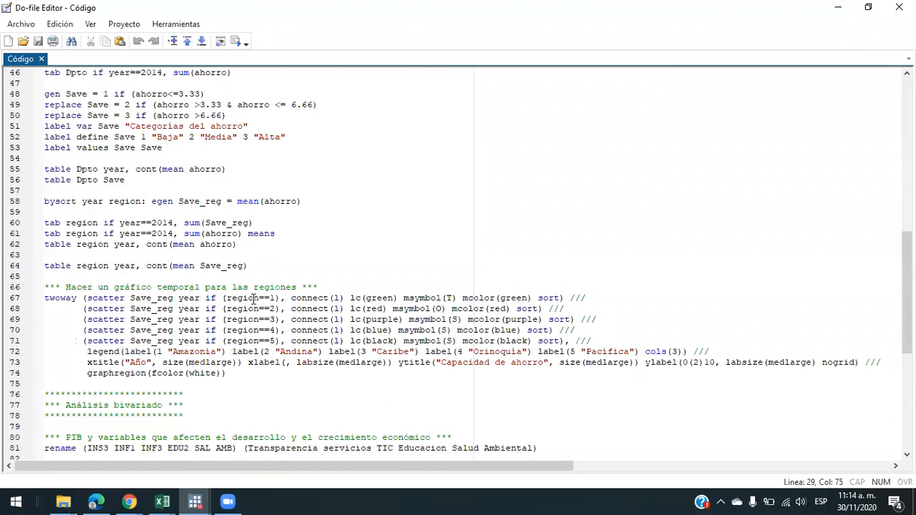
{"action": "left_click", "coordinate": [280, 170]}
{"action": "key", "text": "Home"}
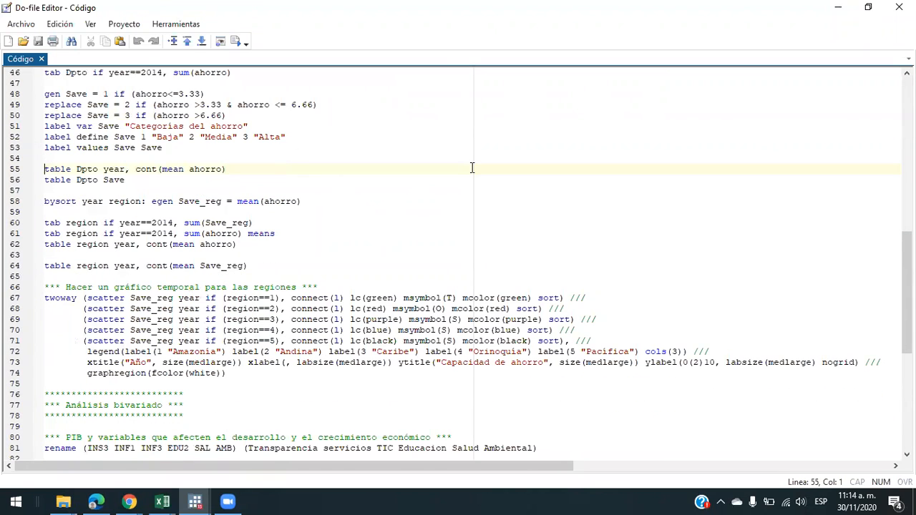
Step: Go back line by line through the savings and region sections to the first line of the do-file
{"action": "key", "text": "Up"}
{"action": "key", "text": "Up"}
{"action": "key", "text": "Up"}
{"action": "key", "text": "Up"}
{"action": "key", "text": "Up"}
{"action": "key", "text": "Up"}
{"action": "key", "text": "Up"}
{"action": "key", "text": "Up"}
{"action": "key", "text": "Up"}
{"action": "key", "text": "Up"}
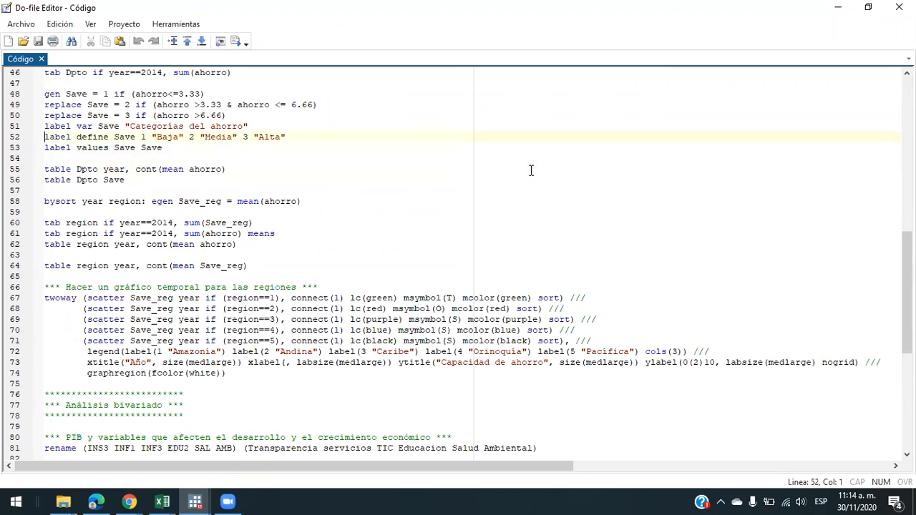
{"action": "key", "text": "Up"}
{"action": "key", "text": "Up"}
{"action": "key", "text": "Down"}
{"action": "key", "text": "Down"}
{"action": "key", "text": "Down"}
{"action": "key", "text": "Down"}
{"action": "key", "text": "Down"}
{"action": "key", "text": "Down"}
{"action": "key", "text": "Down"}
{"action": "key", "text": "Down"}
{"action": "key", "text": "Down"}
{"action": "key", "text": "Down"}
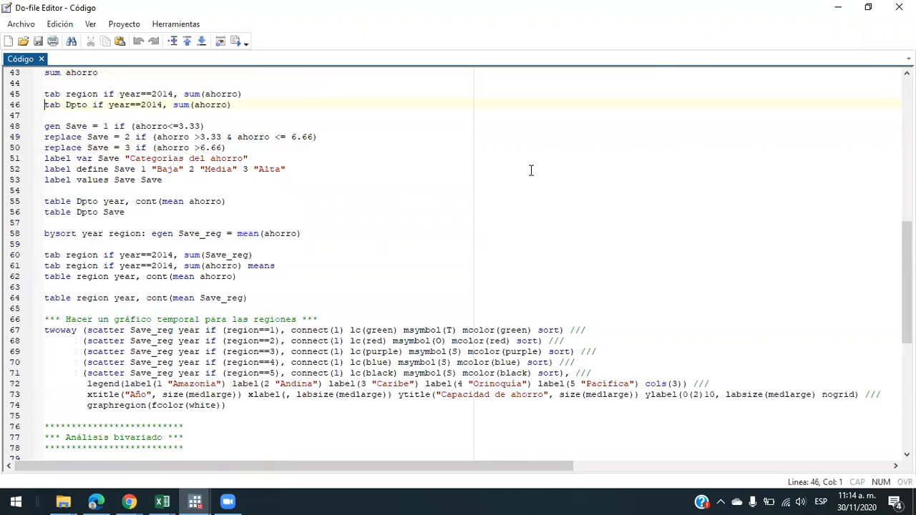
{"action": "key", "text": "Up"}
{"action": "key", "text": "Up"}
{"action": "key", "text": "Up"}
{"action": "key", "text": "Up"}
{"action": "key", "text": "Up"}
{"action": "key", "text": "Up"}
{"action": "key", "text": "Up"}
{"action": "key", "text": "Up"}
{"action": "key", "text": "Up"}
{"action": "key", "text": "Up"}
{"action": "key", "text": "Up"}
{"action": "key", "text": "Up"}
{"action": "key", "text": "Up"}
{"action": "key", "text": "Up"}
{"action": "key", "text": "Up"}
{"action": "key", "text": "Up"}
{"action": "key", "text": "Up"}
{"action": "key", "text": "Up"}
{"action": "key", "text": "Up"}
{"action": "key", "text": "Up"}
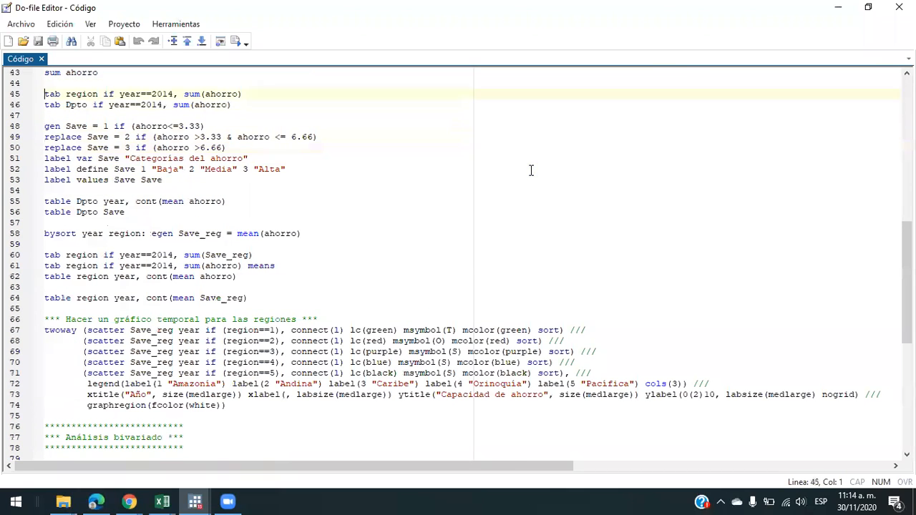
{"action": "key", "text": "Up"}
{"action": "key", "text": "Up"}
{"action": "key", "text": "Up"}
{"action": "key", "text": "Up"}
{"action": "key", "text": "Up"}
{"action": "key", "text": "Up"}
{"action": "key", "text": "Up"}
{"action": "key", "text": "Up"}
{"action": "key", "text": "Up"}
{"action": "key", "text": "Up"}
{"action": "key", "text": "Up"}
{"action": "key", "text": "Up"}
{"action": "key", "text": "Up"}
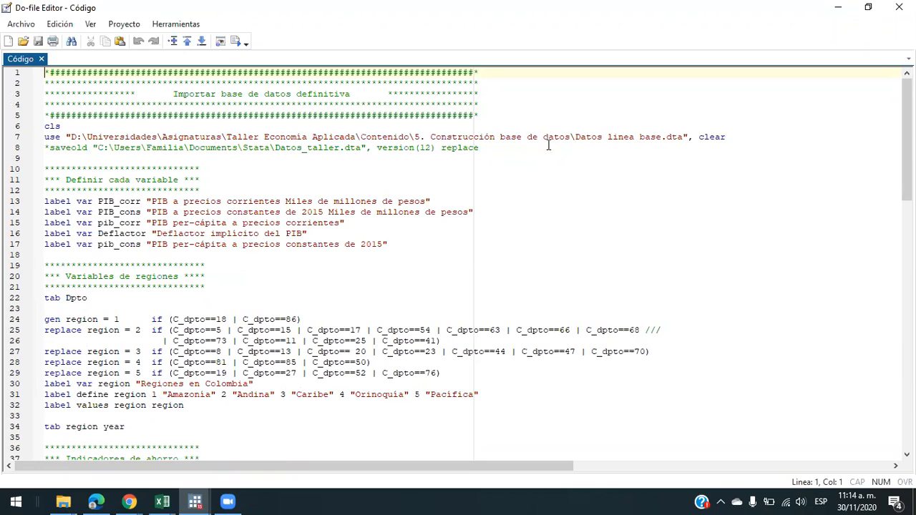
{"action": "key", "text": "End"}
{"action": "key", "text": "Home"}
{"action": "scroll", "coordinate": [494, 219], "scroll_direction": "down", "scroll_amount": 2}
{"action": "scroll", "coordinate": [493, 218], "scroll_direction": "down", "scroll_amount": 2}
{"action": "scroll", "coordinate": [493, 219], "scroll_direction": "up", "scroll_amount": 1}
{"action": "scroll", "coordinate": [377, 192], "scroll_direction": "up", "scroll_amount": 3}
{"action": "scroll", "coordinate": [299, 222], "scroll_direction": "down", "scroll_amount": 2}
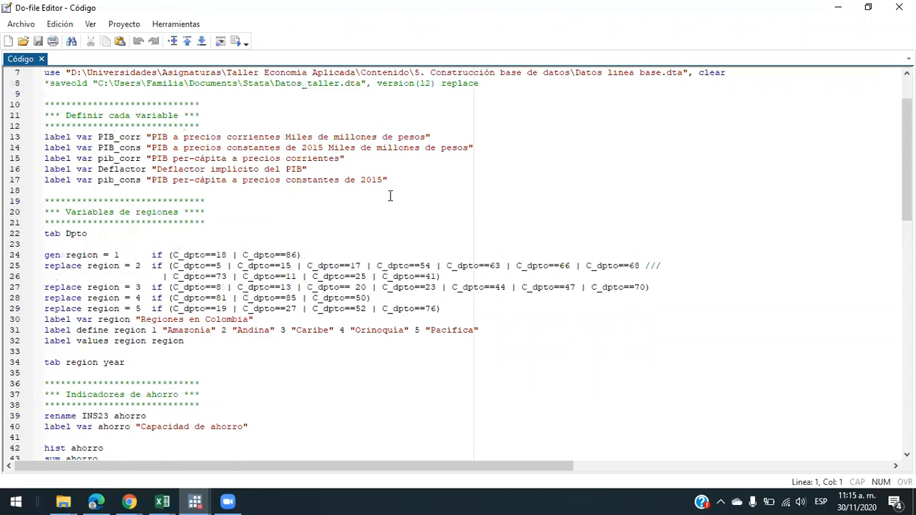
Step: Locate the bysort command in line 58 and place the cursor at the start of table Dpto Save in line 56
{"action": "scroll", "coordinate": [390, 197], "scroll_direction": "down", "scroll_amount": 9}
{"action": "scroll", "coordinate": [390, 196], "scroll_direction": "down", "scroll_amount": 3}
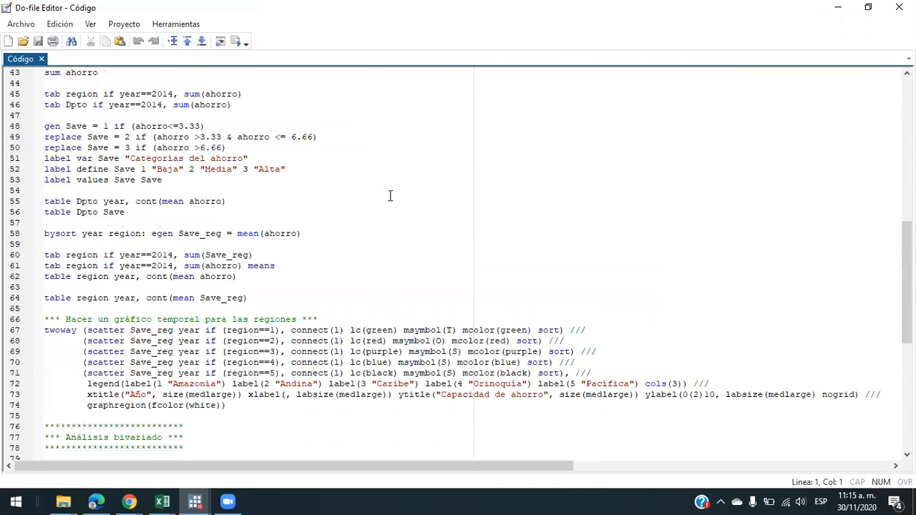
{"action": "scroll", "coordinate": [386, 170], "scroll_direction": "down", "scroll_amount": 2}
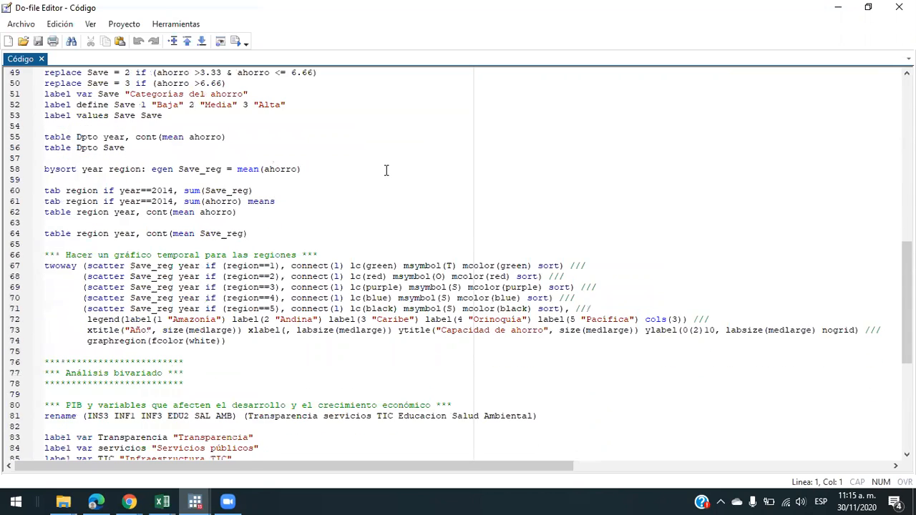
{"action": "scroll", "coordinate": [386, 170], "scroll_direction": "down", "scroll_amount": 1}
{"action": "left_click", "coordinate": [304, 126]}
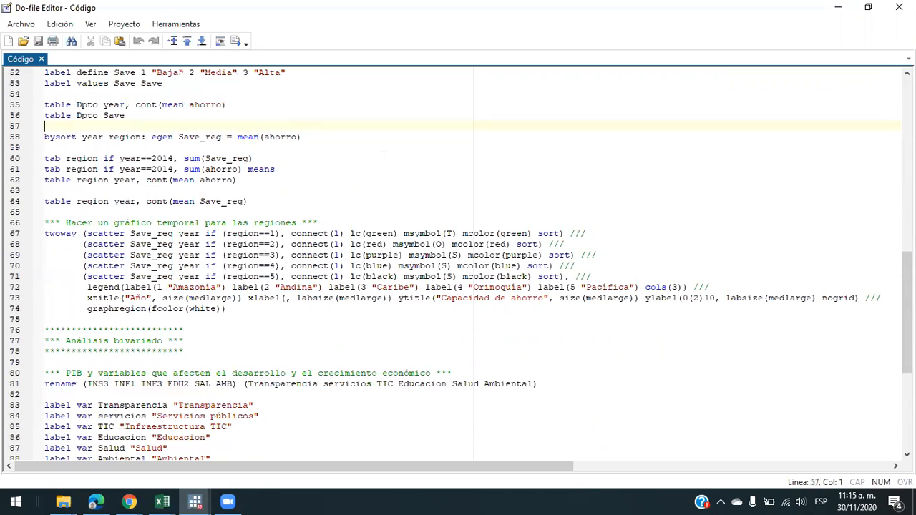
{"action": "key", "text": "Down"}
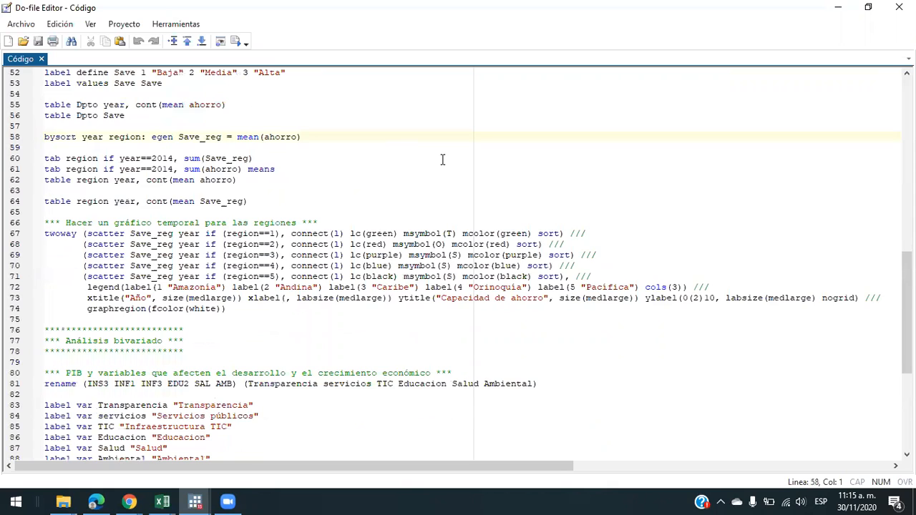
{"action": "scroll", "coordinate": [443, 160], "scroll_direction": "up", "scroll_amount": 3}
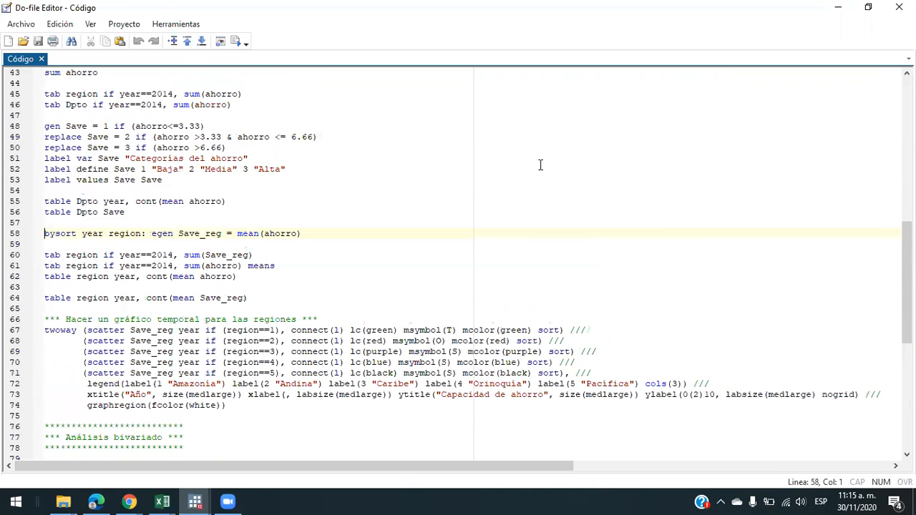
{"action": "key", "text": "Up"}
{"action": "key", "text": "Up"}
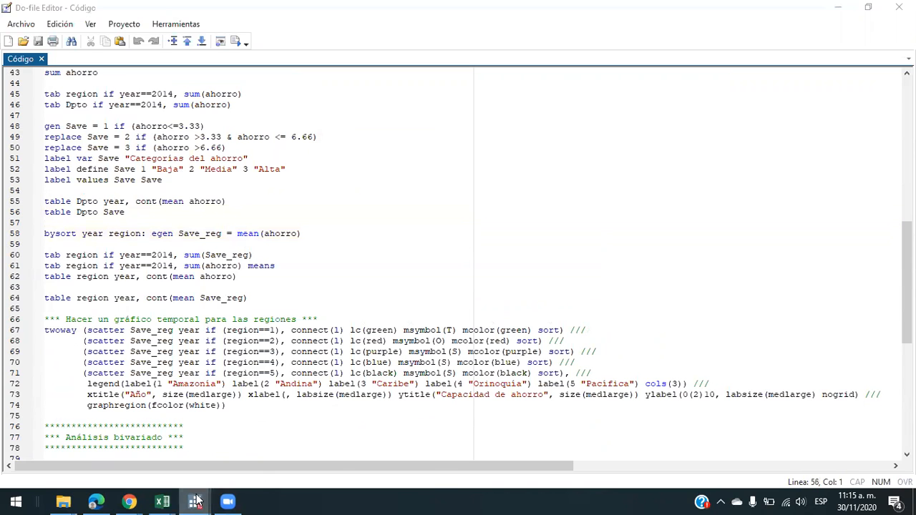
Step: Switch to the Stata results window and mark the 2013 and 2014 columns and the departments in the mean savings table
{"action": "mouse_move", "coordinate": [194, 501]}
{"action": "left_click", "coordinate": [59, 455]}
{"action": "left_click", "coordinate": [355, 269]}
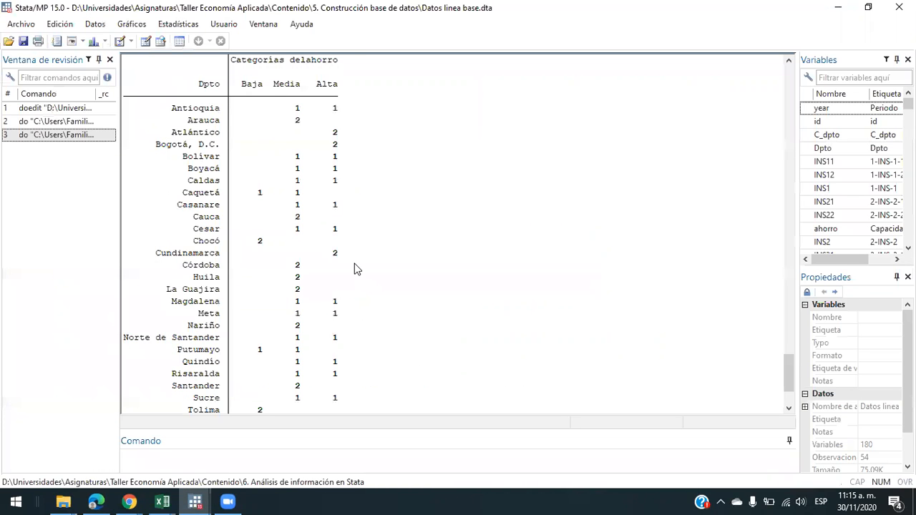
{"action": "scroll", "coordinate": [356, 269], "scroll_direction": "up", "scroll_amount": 9}
{"action": "scroll", "coordinate": [356, 268], "scroll_direction": "up", "scroll_amount": 4}
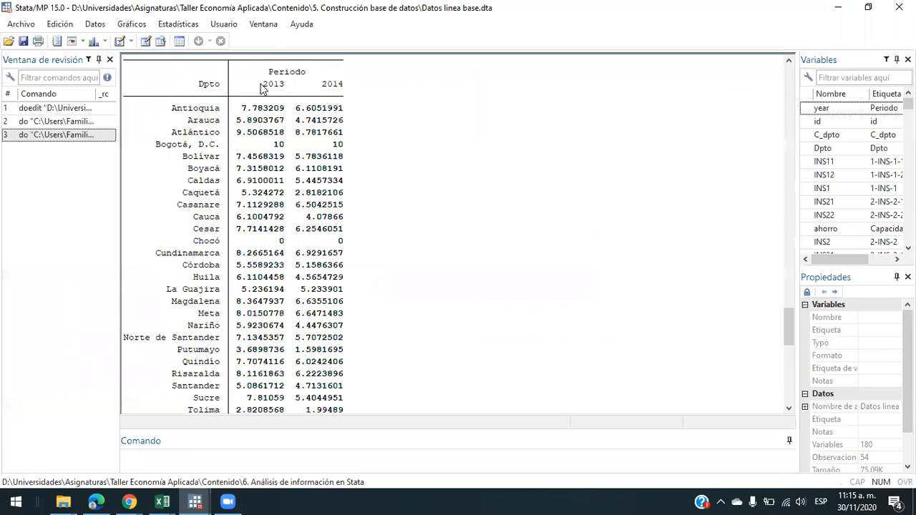
{"action": "left_click_drag", "start_coordinate": [264, 85], "coordinate": [349, 85]}
{"action": "left_click_drag", "start_coordinate": [202, 129], "coordinate": [204, 235]}
{"action": "left_click", "coordinate": [276, 175]}
Step: Mark the cont(mean ahorro) option in the table Dpto year command above the results table
{"action": "scroll", "coordinate": [305, 175], "scroll_direction": "up", "scroll_amount": 2}
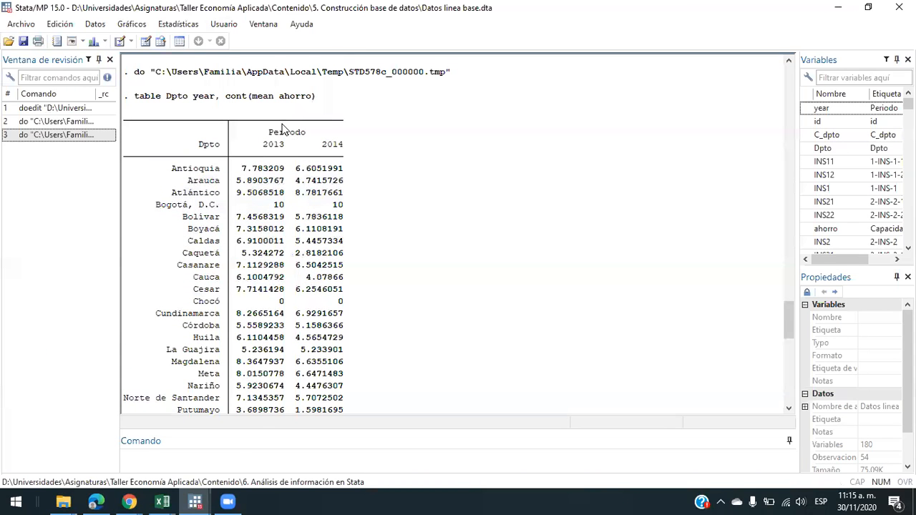
{"action": "left_click_drag", "start_coordinate": [228, 100], "coordinate": [313, 104]}
{"action": "left_click", "coordinate": [311, 102]}
{"action": "left_click", "coordinate": [280, 102]}
Step: Mark the table Dpto Save command in the results, examine its savings category table, and return to the do-file
{"action": "scroll", "coordinate": [444, 248], "scroll_direction": "down", "scroll_amount": 1}
{"action": "scroll", "coordinate": [443, 249], "scroll_direction": "down", "scroll_amount": 12}
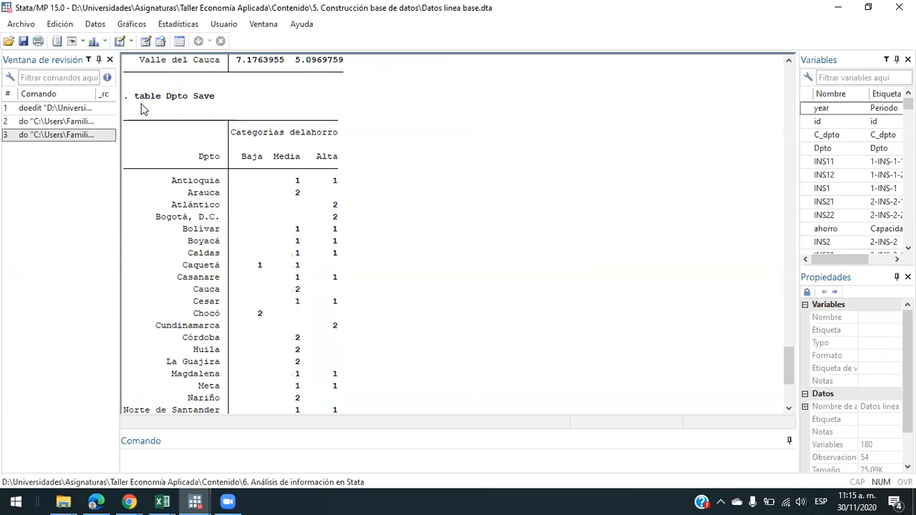
{"action": "left_click_drag", "start_coordinate": [135, 97], "coordinate": [213, 97]}
{"action": "left_click", "coordinate": [214, 96]}
{"action": "scroll", "coordinate": [299, 204], "scroll_direction": "down", "scroll_amount": 5}
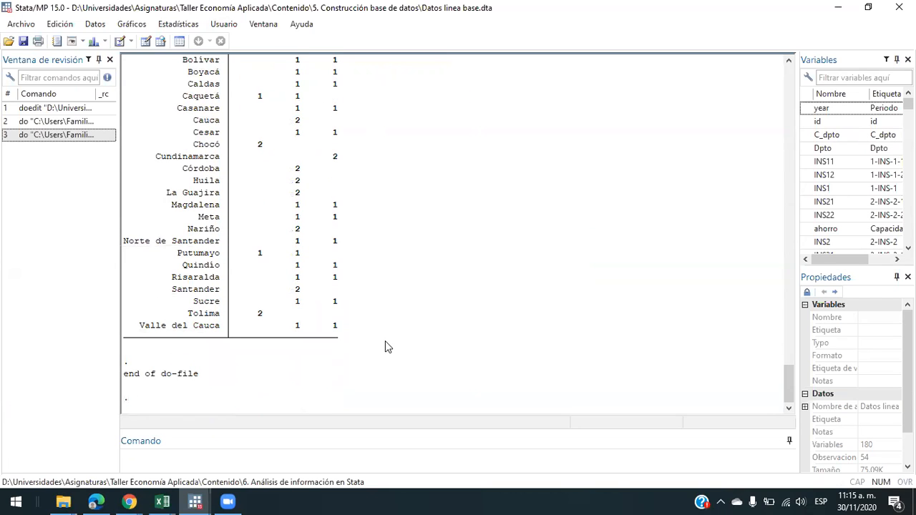
{"action": "key", "text": "alt+Tab"}
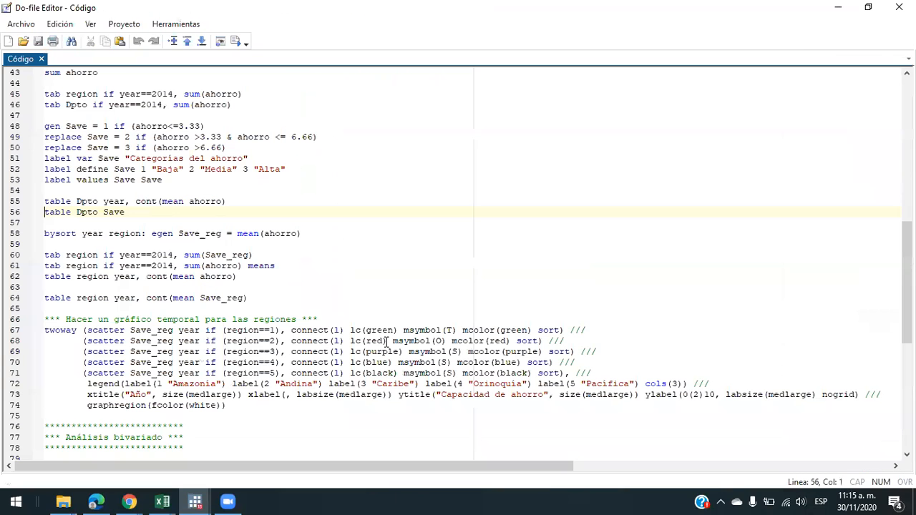
Step: Highlight bysort in line 58 of the do-file and enlarge the editor text
{"action": "scroll", "coordinate": [486, 245], "scroll_direction": "down", "scroll_amount": 2}
{"action": "scroll", "coordinate": [486, 245], "scroll_direction": "down", "scroll_amount": 1}
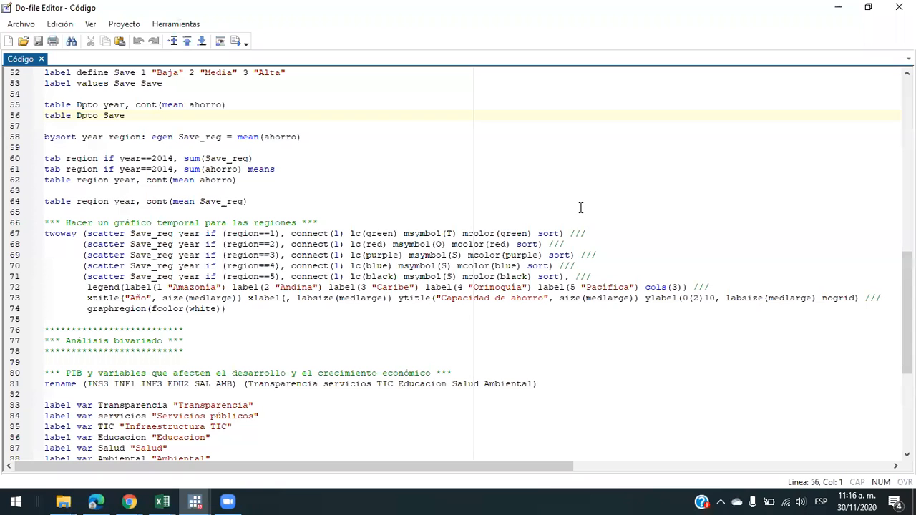
{"action": "scroll", "coordinate": [581, 208], "scroll_direction": "up", "scroll_amount": 1}
{"action": "key", "text": "Down"}
{"action": "key", "text": "Down"}
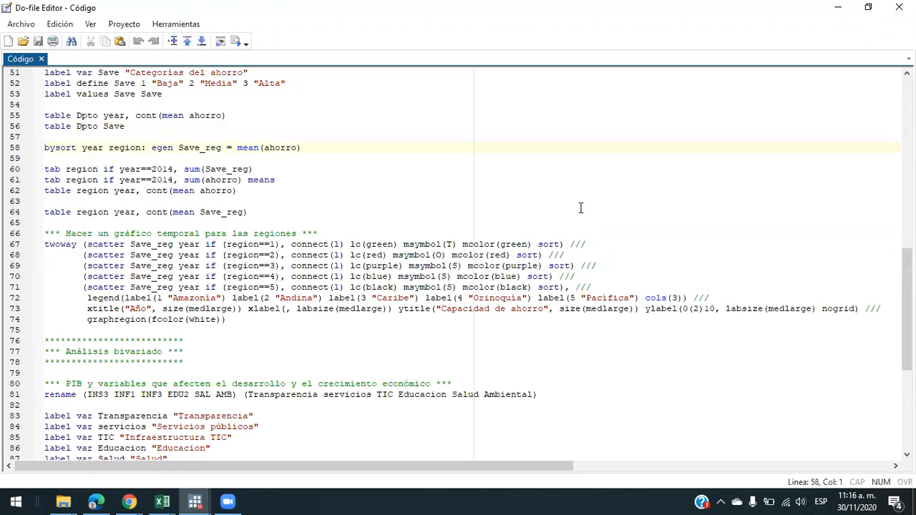
{"action": "key", "text": "ctrl+shift+Right"}
{"action": "key", "text": "shift+Left"}
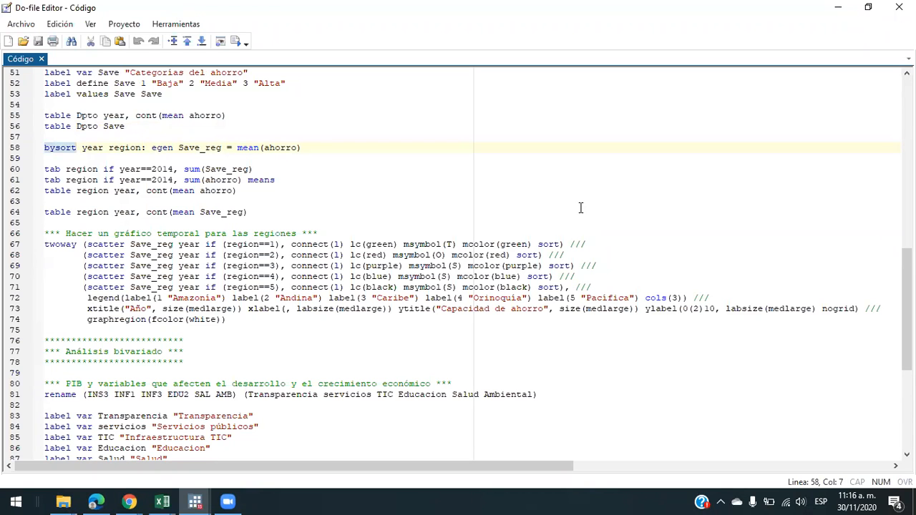
{"action": "scroll", "coordinate": [581, 208], "scroll_direction": "up", "scroll_amount": 5}
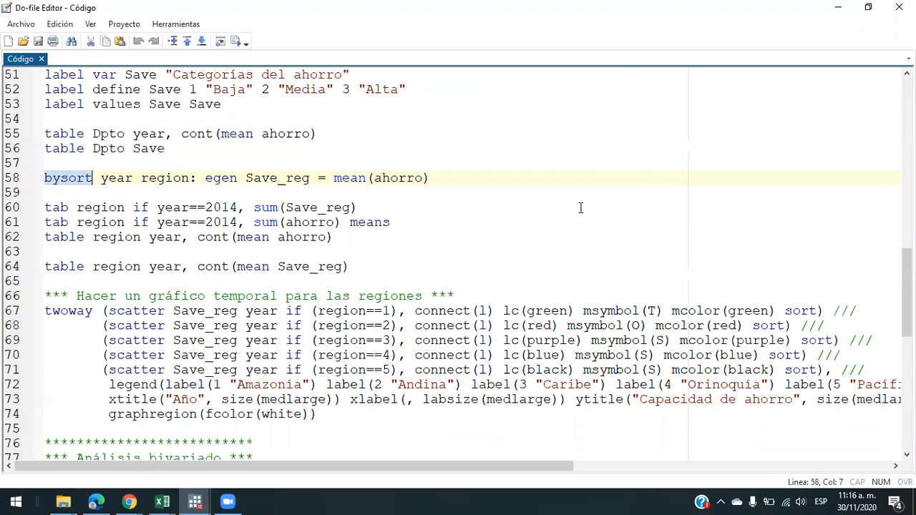
Step: Highlight the egen command within line 58
{"action": "key", "text": "Home"}
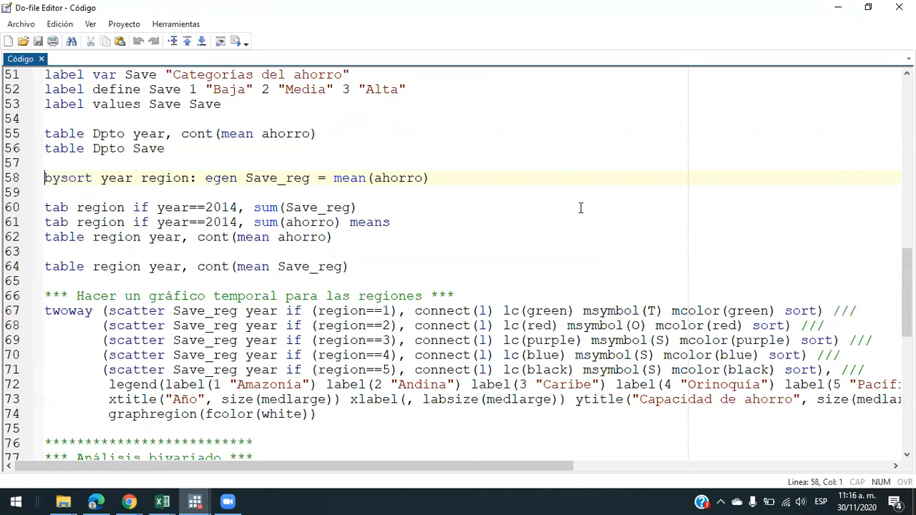
{"action": "key", "text": "ctrl+Right"}
{"action": "key", "text": "ctrl+Right"}
{"action": "key", "text": "ctrl+Right"}
{"action": "key", "text": "ctrl+Right"}
{"action": "key", "text": "ctrl+Right"}
{"action": "key", "text": "ctrl+Left"}
{"action": "key", "text": "shift+Right"}
{"action": "key", "text": "shift+Right"}
{"action": "key", "text": "shift+Right"}
{"action": "key", "text": "shift+Right"}
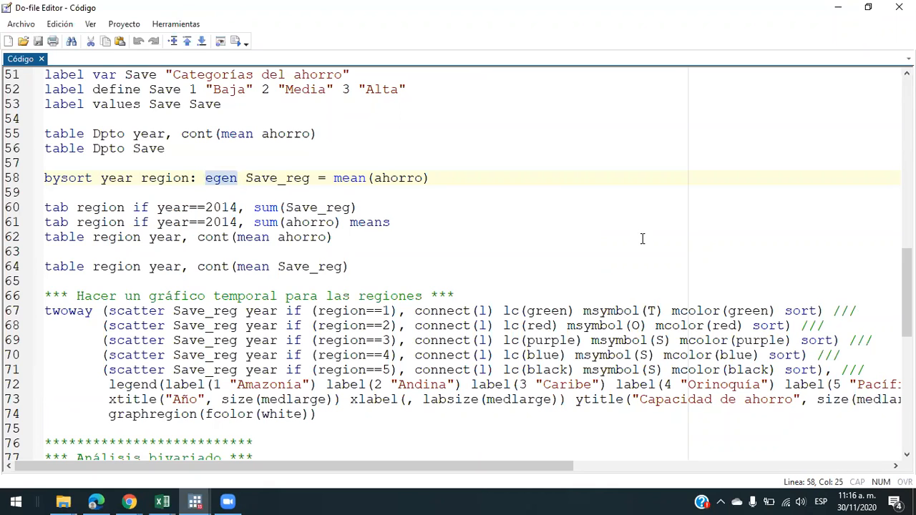
Step: Highlight the new variable name Save_reg in line 58 of the do-file
{"action": "key", "text": "ctrl+Right"}
{"action": "key", "text": "Right"}
{"action": "key", "text": "Left"}
{"action": "key", "text": "ctrl+shift+Right"}
{"action": "key", "text": "shift+Left"}
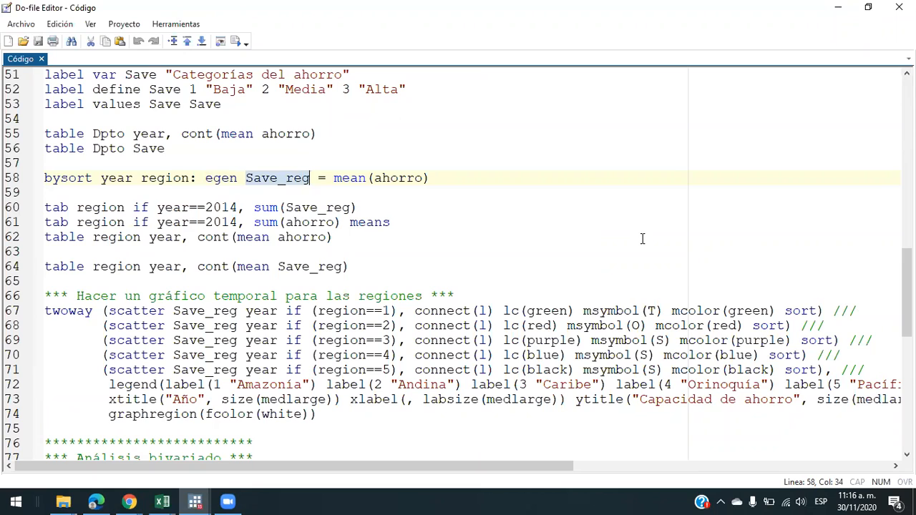
Step: Highlight the year grouping variable in the bysort prefix of line 58
{"action": "key", "text": "Left"}
{"action": "key", "text": "Right"}
{"action": "key", "text": "ctrl+shift+Left"}
{"action": "key", "text": "ctrl+Left"}
{"action": "key", "text": "ctrl+Left"}
{"action": "key", "text": "ctrl+Left"}
{"action": "key", "text": "ctrl+Left"}
{"action": "key", "text": "ctrl+Left"}
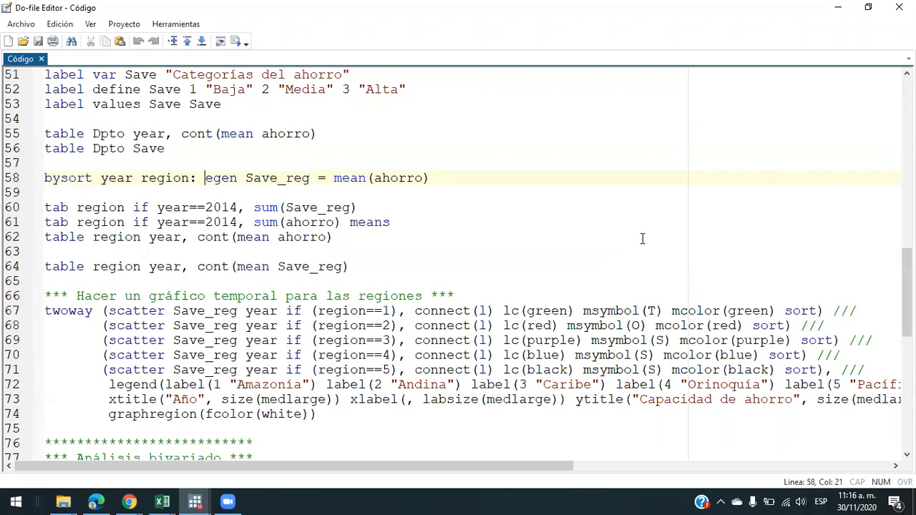
{"action": "key", "text": "ctrl+Right"}
{"action": "key", "text": "ctrl+shift+Right"}
{"action": "key", "text": "ctrl+shift+Right"}
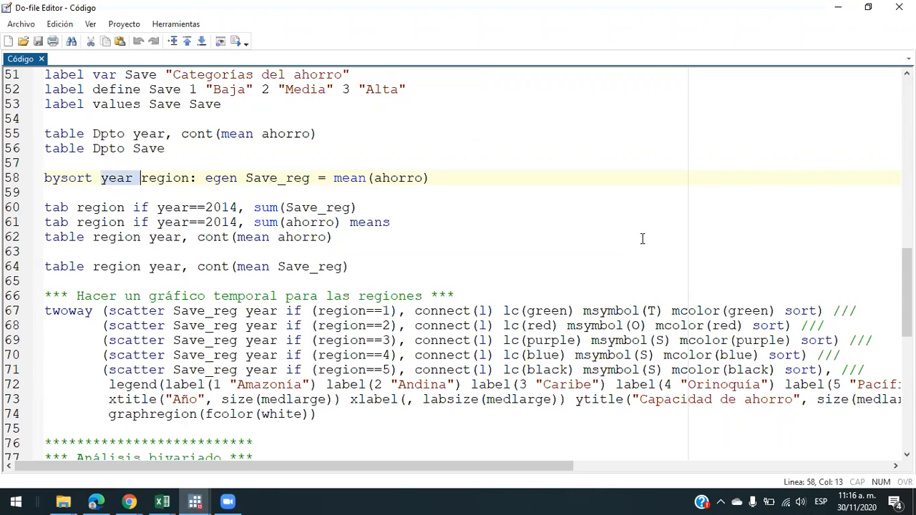
{"action": "key", "text": "Left"}
{"action": "key", "text": "Left"}
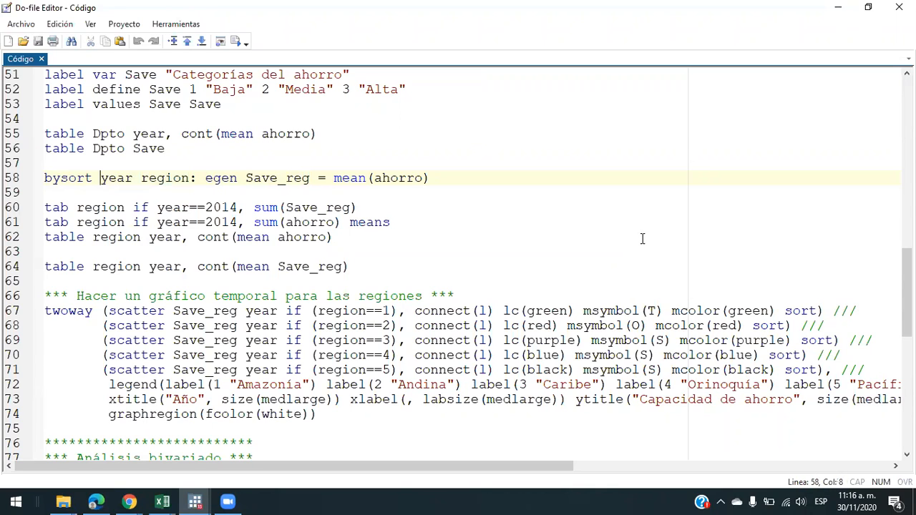
Step: Go through the bysort year region prefix in line 58 and highlight egen
{"action": "key", "text": "shift+Left"}
{"action": "key", "text": "shift+Left"}
{"action": "key", "text": "shift+Left"}
{"action": "key", "text": "shift+Left"}
{"action": "key", "text": "Left"}
{"action": "key", "text": "Left"}
{"action": "key", "text": "Left"}
{"action": "key", "text": "Right"}
{"action": "key", "text": "Right"}
{"action": "key", "text": "Right"}
{"action": "key", "text": "Right"}
{"action": "key", "text": "Right"}
{"action": "key", "text": "Right"}
{"action": "key", "text": "Right"}
{"action": "key", "text": "Right"}
{"action": "key", "text": "Right"}
{"action": "key", "text": "Right"}
{"action": "key", "text": "Right"}
{"action": "key", "text": "Right"}
{"action": "key", "text": "Right"}
{"action": "key", "text": "Right"}
{"action": "key", "text": "Right"}
{"action": "key", "text": "Right"}
{"action": "key", "text": "Right"}
{"action": "key", "text": "Left"}
{"action": "key", "text": "Left"}
{"action": "key", "text": "shift+Right"}
{"action": "key", "text": "shift+Right"}
{"action": "key", "text": "shift+Right"}
{"action": "key", "text": "shift+Right"}
Step: Highlight Save_reg and the expression mean(ahorro) assigned to it in line 58
{"action": "key", "text": "Right"}
{"action": "key", "text": "ctrl+shift+Right"}
{"action": "key", "text": "shift+Left"}
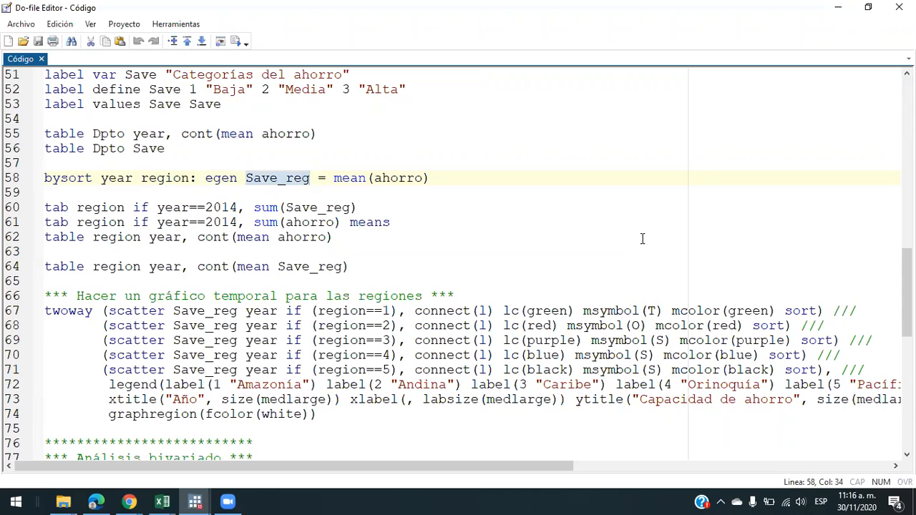
{"action": "key", "text": "Right"}
{"action": "key", "text": "Right"}
{"action": "key", "text": "Right"}
{"action": "key", "text": "Right"}
{"action": "key", "text": "shift+End"}
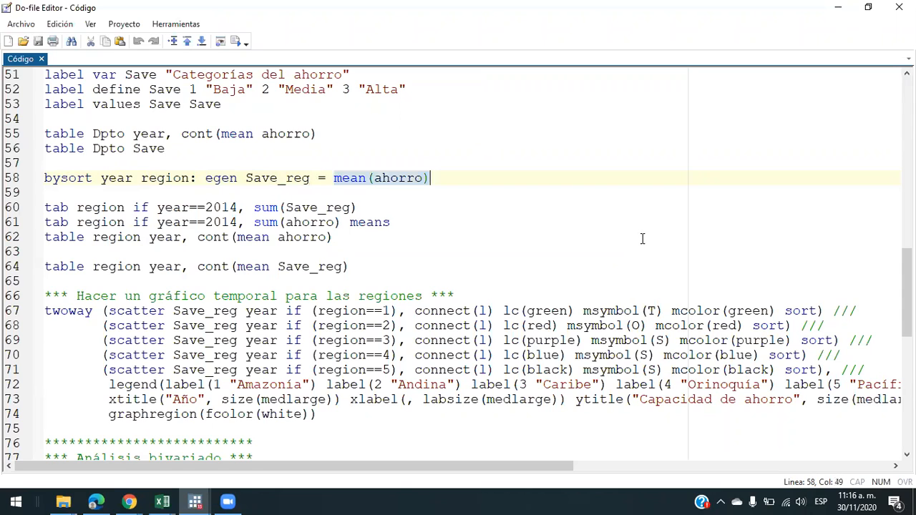
Step: Highlight the entire bysort year region command in line 58
{"action": "key", "text": "Home"}
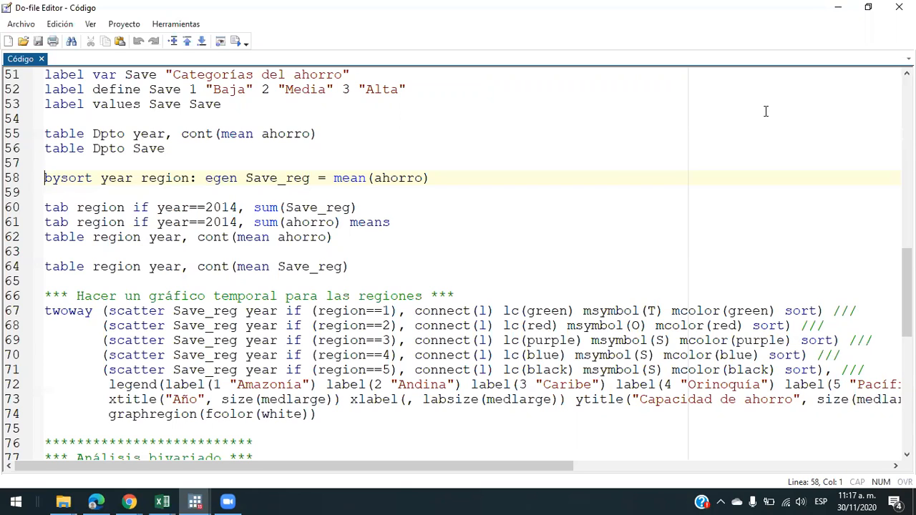
{"action": "key", "text": "ctrl+shift+Right"}
{"action": "key", "text": "shift+Left"}
{"action": "key", "text": "Down"}
{"action": "key", "text": "Down"}
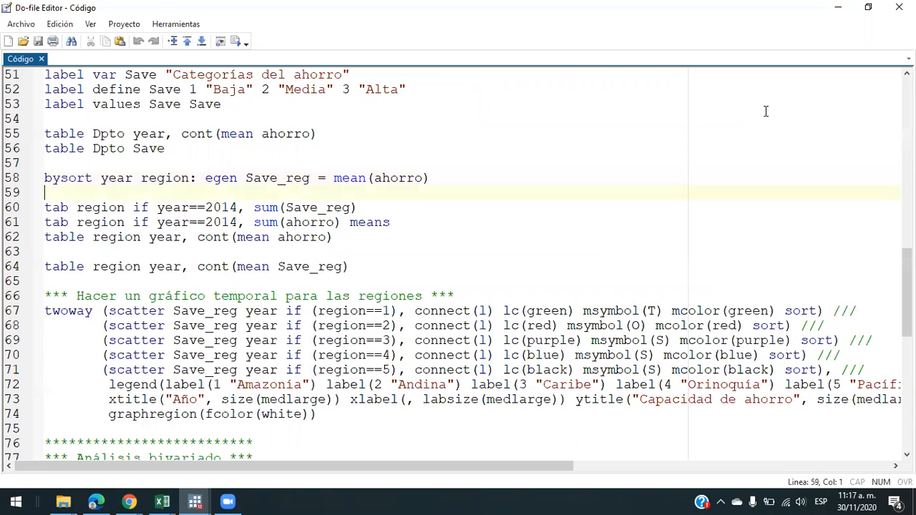
{"action": "key", "text": "Up"}
{"action": "key", "text": "Up"}
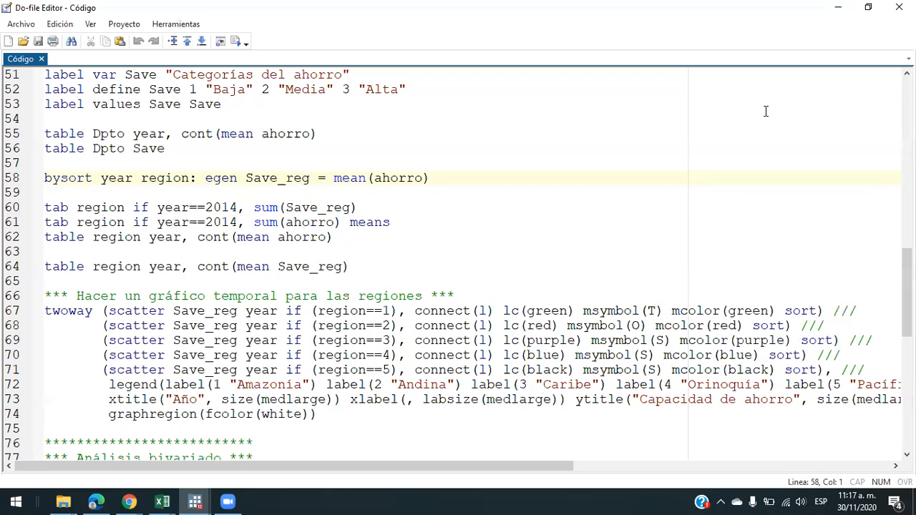
{"action": "key", "text": "shift+Down"}
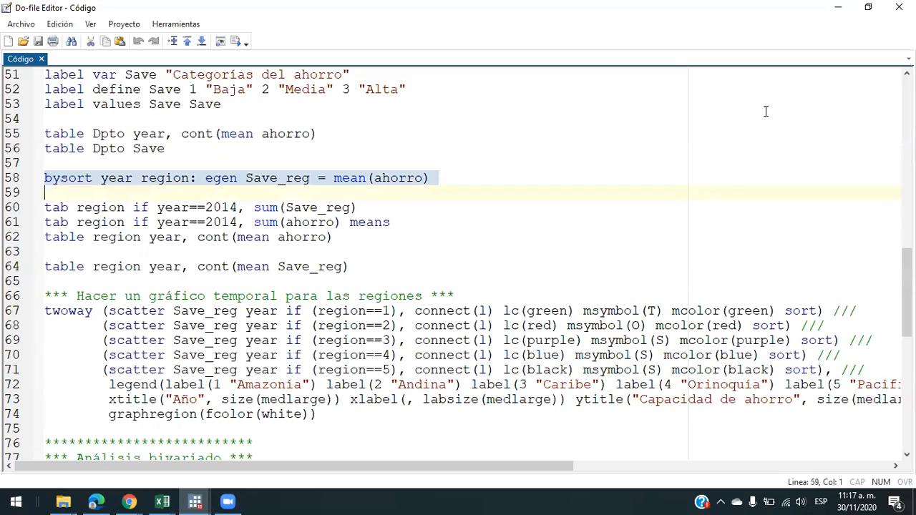
Step: Highlight the tab region command in line 60 and its region and Save_reg variables
{"action": "key", "text": "Down"}
{"action": "key", "text": "shift+Down"}
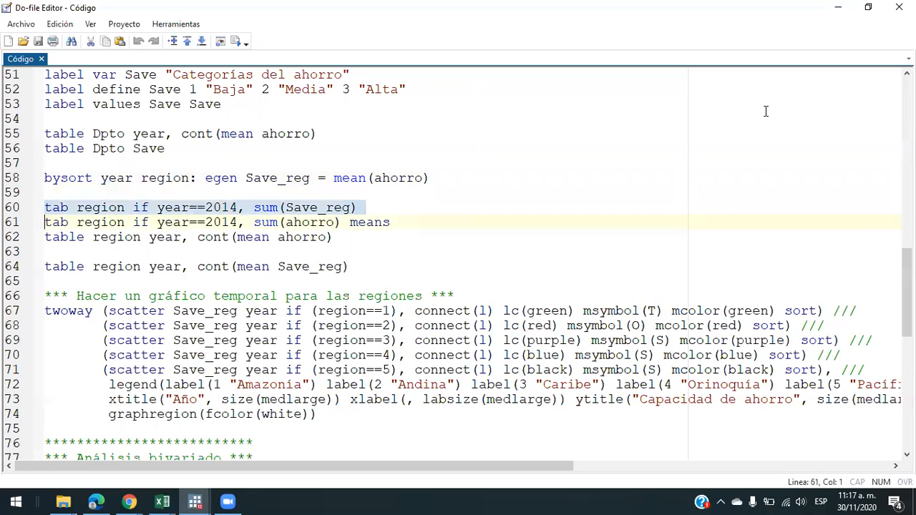
{"action": "key", "text": "Up"}
{"action": "key", "text": "ctrl+Right"}
{"action": "key", "text": "ctrl+shift+Right"}
{"action": "key", "text": "ctrl+Right"}
{"action": "key", "text": "ctrl+Right"}
{"action": "key", "text": "ctrl+Right"}
{"action": "key", "text": "ctrl+Right"}
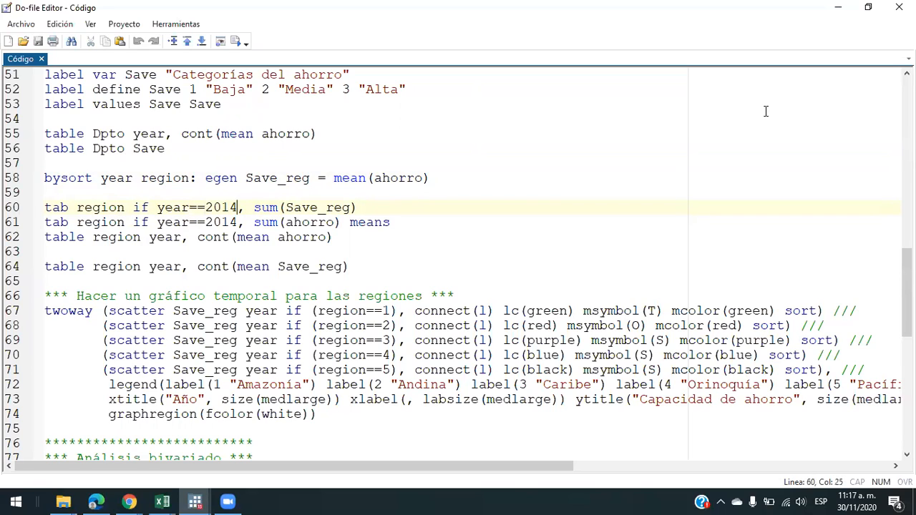
{"action": "key", "text": "ctrl+shift+Right"}
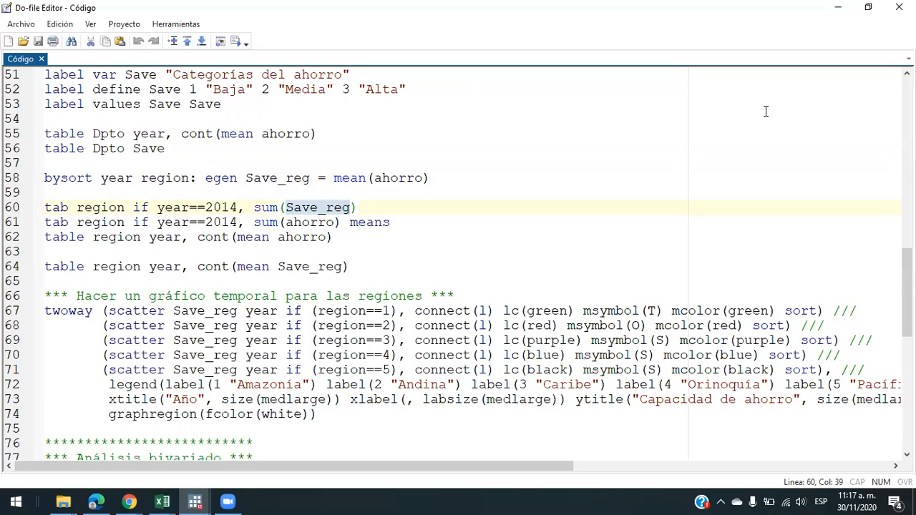
Step: Highlight the sum option of line 60 and its Save_reg argument
{"action": "key", "text": "ctrl+Left"}
{"action": "key", "text": "ctrl+Left"}
{"action": "key", "text": "ctrl+shift+Left"}
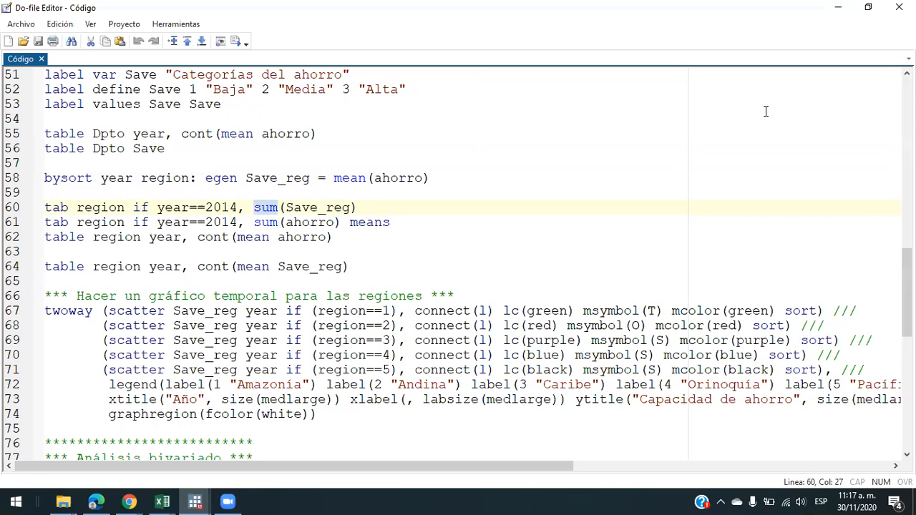
{"action": "key", "text": "ctrl+Right"}
{"action": "key", "text": "ctrl+Right"}
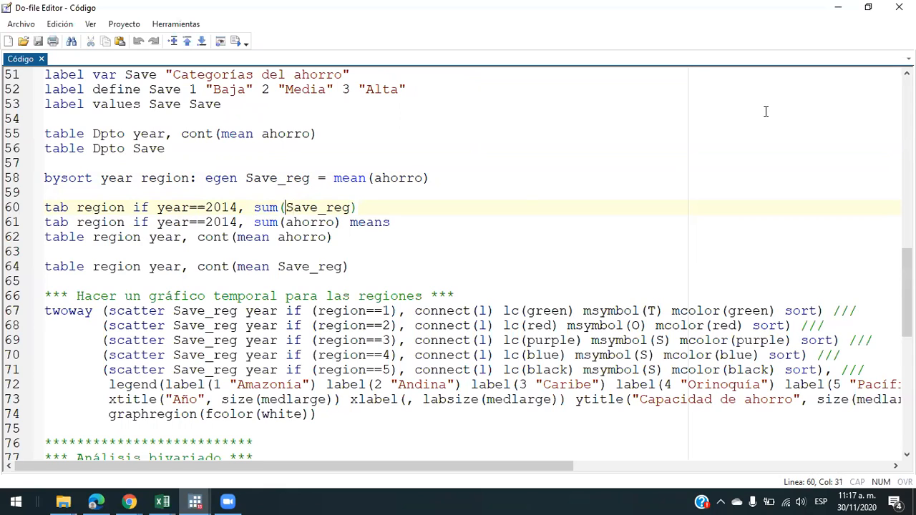
{"action": "key", "text": "ctrl+shift+Right"}
Step: Select and run lines 58 to 60 to generate Save_reg and tabulate it by region for 2014
{"action": "key", "text": "Home"}
{"action": "key", "text": "Up"}
{"action": "key", "text": "Up"}
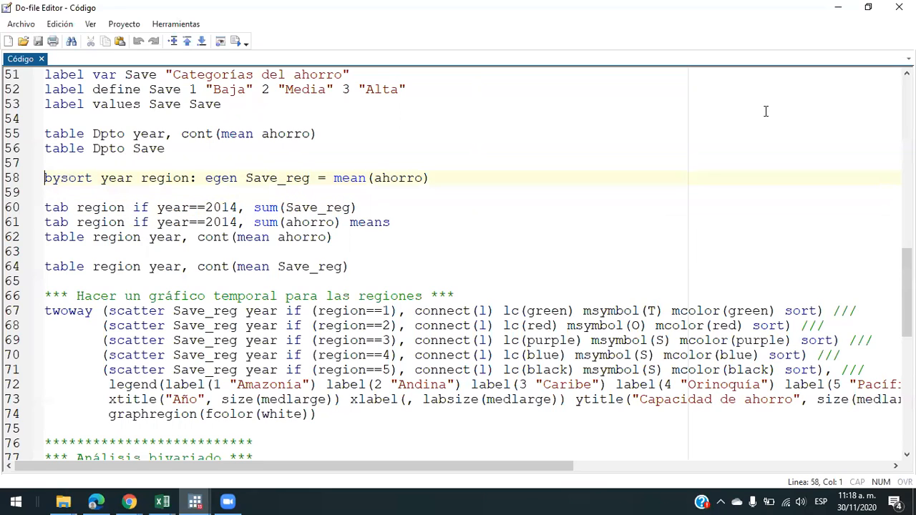
{"action": "key", "text": "shift+Down"}
{"action": "key", "text": "shift+Down"}
{"action": "key", "text": "shift+Down"}
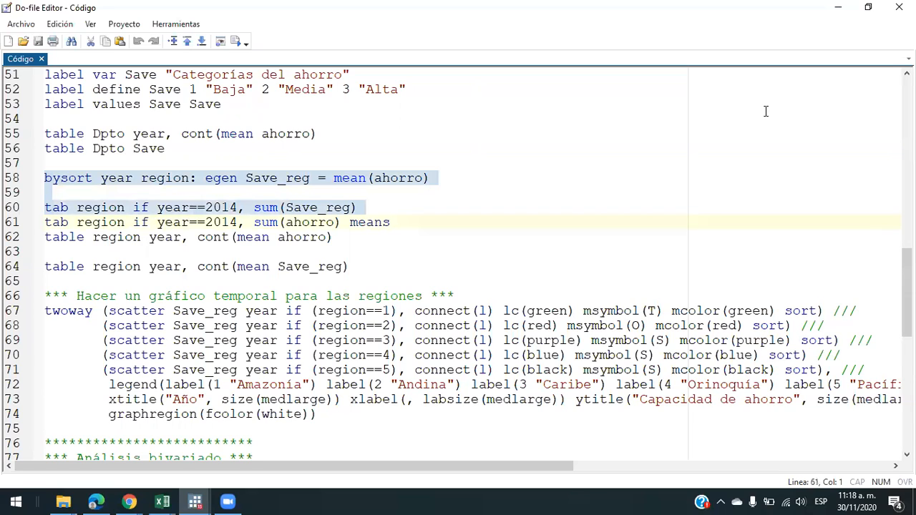
{"action": "key", "text": "shift+Left"}
{"action": "key", "text": "ctrl+d"}
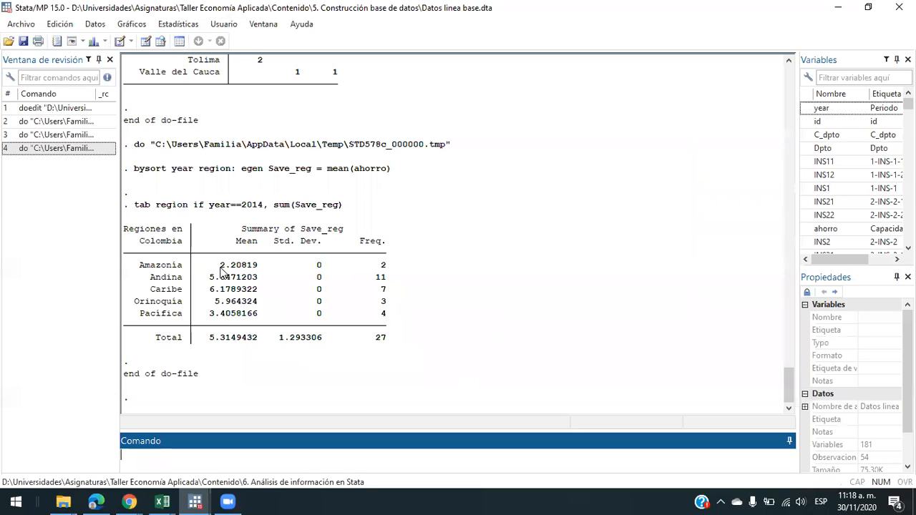
Step: Mark the Amazonía and Caribe means and the region frequencies in the results, and return to the do-file
{"action": "left_click_drag", "start_coordinate": [219, 251], "coordinate": [262, 264]}
{"action": "left_click", "coordinate": [235, 297]}
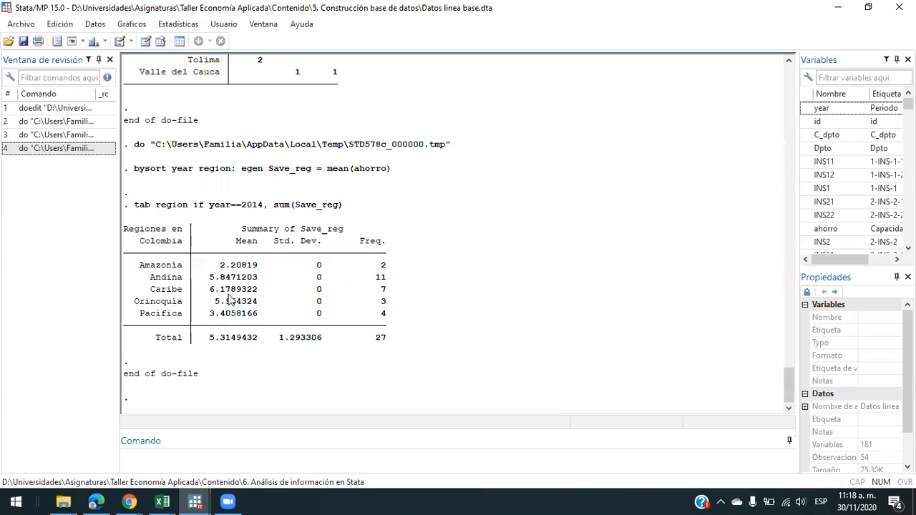
{"action": "left_click_drag", "start_coordinate": [208, 290], "coordinate": [256, 295]}
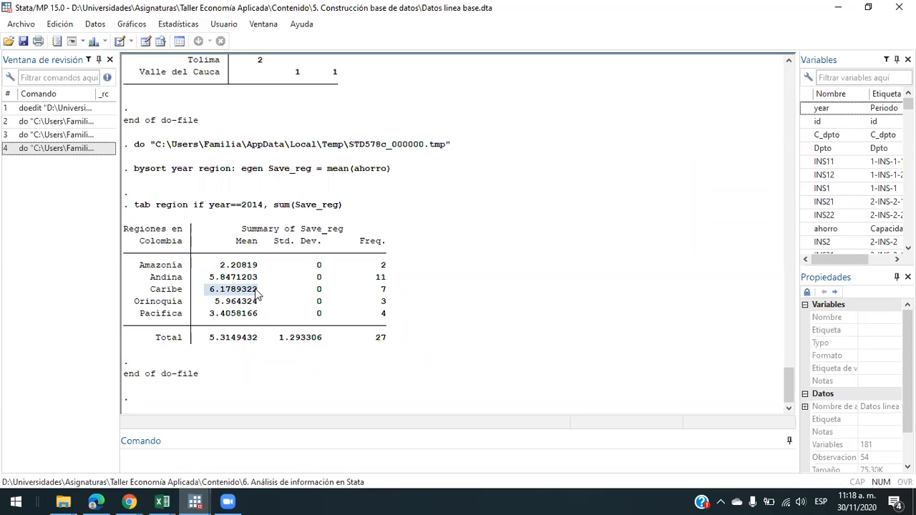
{"action": "left_click", "coordinate": [391, 296]}
{"action": "left_click_drag", "start_coordinate": [390, 296], "coordinate": [382, 281]}
{"action": "left_click", "coordinate": [382, 278]}
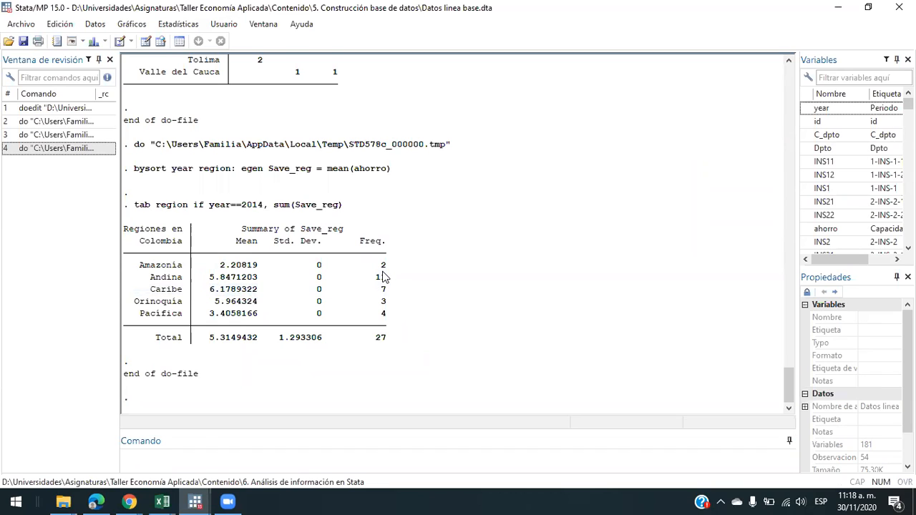
{"action": "double_click", "coordinate": [378, 280]}
{"action": "left_click_drag", "start_coordinate": [387, 260], "coordinate": [375, 272]}
{"action": "key", "text": "alt+Tab"}
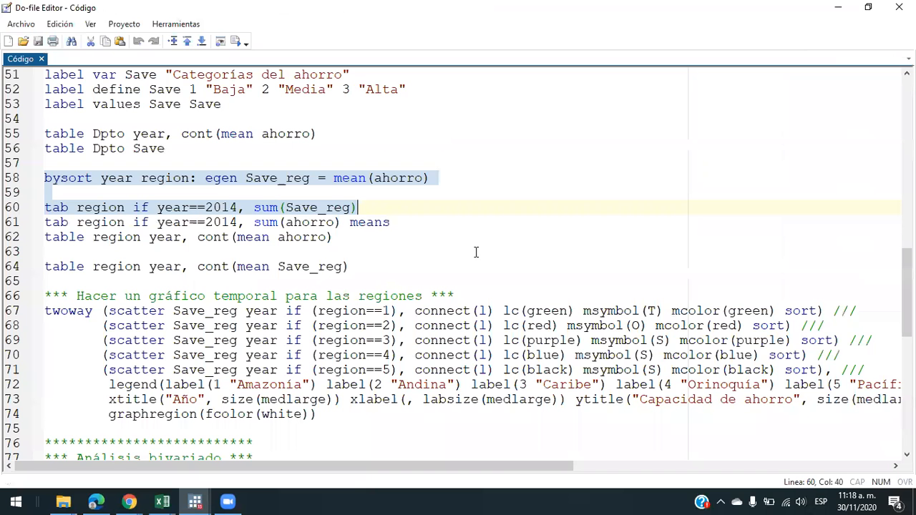
Step: Select and run lines 61 and 62 to tabulate mean ahorro by region and by year
{"action": "left_click", "coordinate": [476, 252], "text": "shift"}
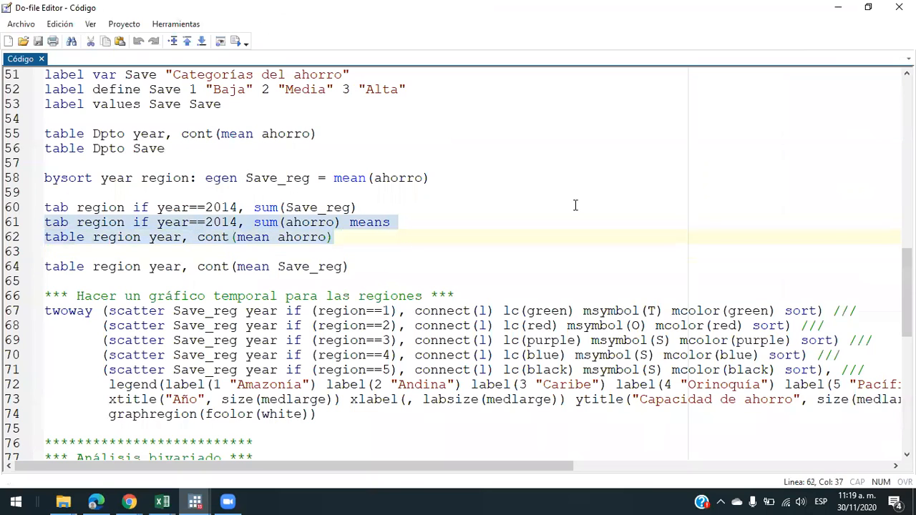
{"action": "key", "text": "ctrl+d"}
{"action": "scroll", "coordinate": [500, 230], "scroll_direction": "up", "scroll_amount": 2}
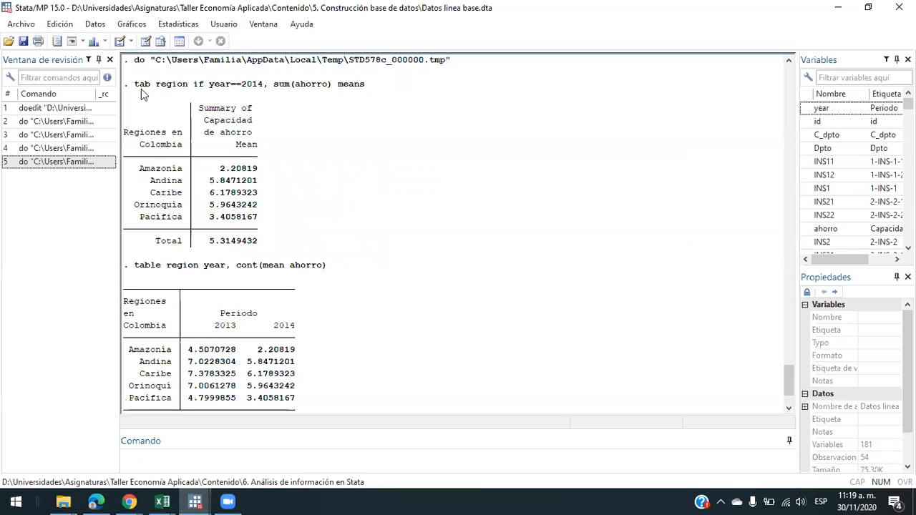
Step: Mark the year==2014 condition, the sum(ahorro) option and the regional means table in the results
{"action": "left_click_drag", "start_coordinate": [186, 88], "coordinate": [247, 89]}
{"action": "left_click", "coordinate": [247, 89]}
{"action": "left_click_drag", "start_coordinate": [274, 87], "coordinate": [331, 96]}
{"action": "left_click", "coordinate": [331, 95]}
{"action": "left_click_drag", "start_coordinate": [364, 126], "coordinate": [361, 292]}
Step: Compare the 2014 regional means produced by sum(Save_reg) with those from sum(ahorro) and the region-by-year table
{"action": "scroll", "coordinate": [362, 291], "scroll_direction": "up", "scroll_amount": 6}
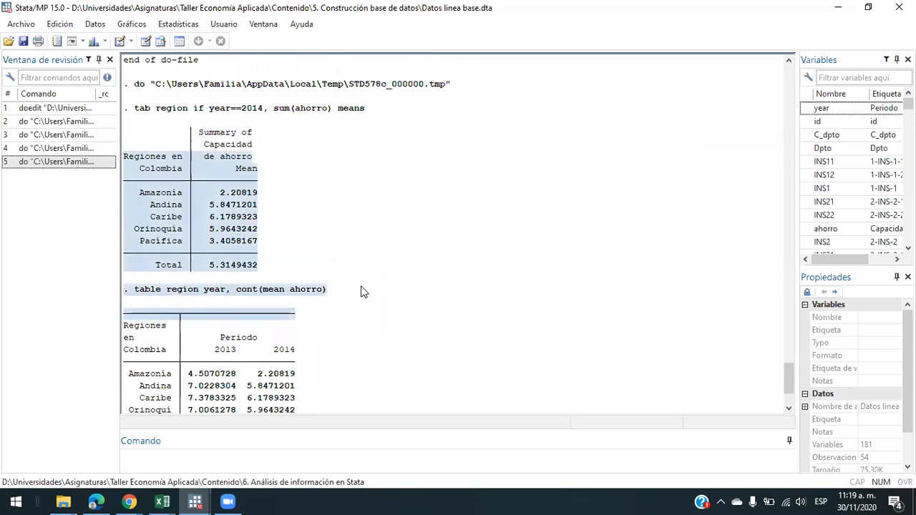
{"action": "left_click", "coordinate": [351, 93]}
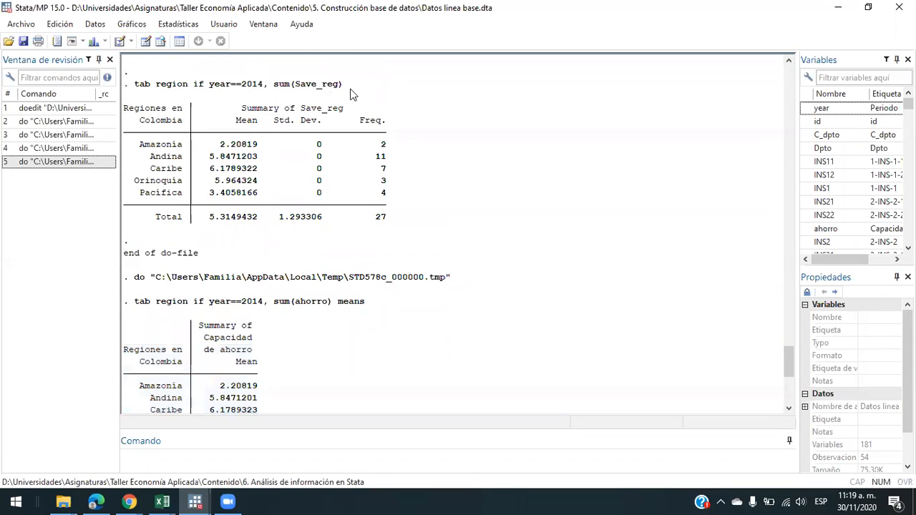
{"action": "right_click", "coordinate": [333, 316]}
{"action": "left_click", "coordinate": [290, 330]}
{"action": "scroll", "coordinate": [290, 330], "scroll_direction": "down", "scroll_amount": 2}
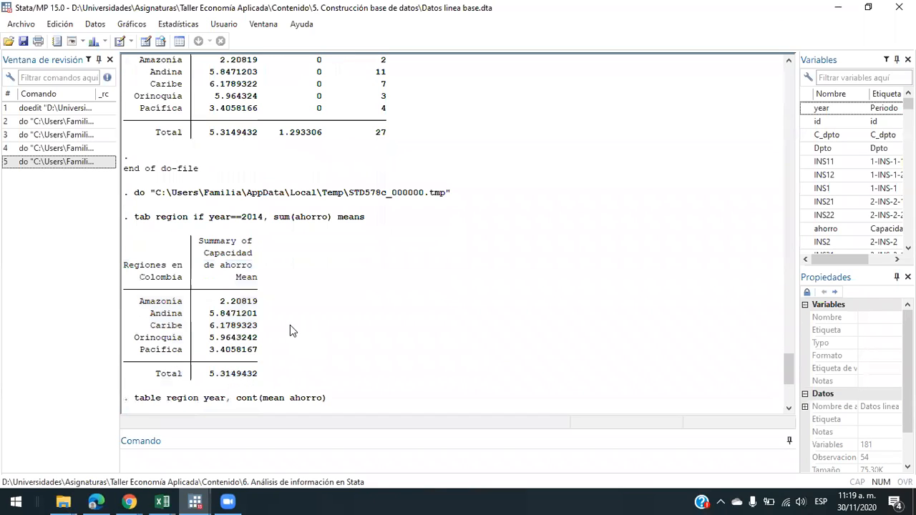
{"action": "scroll", "coordinate": [304, 279], "scroll_direction": "down", "scroll_amount": 1}
{"action": "scroll", "coordinate": [303, 280], "scroll_direction": "down", "scroll_amount": 3}
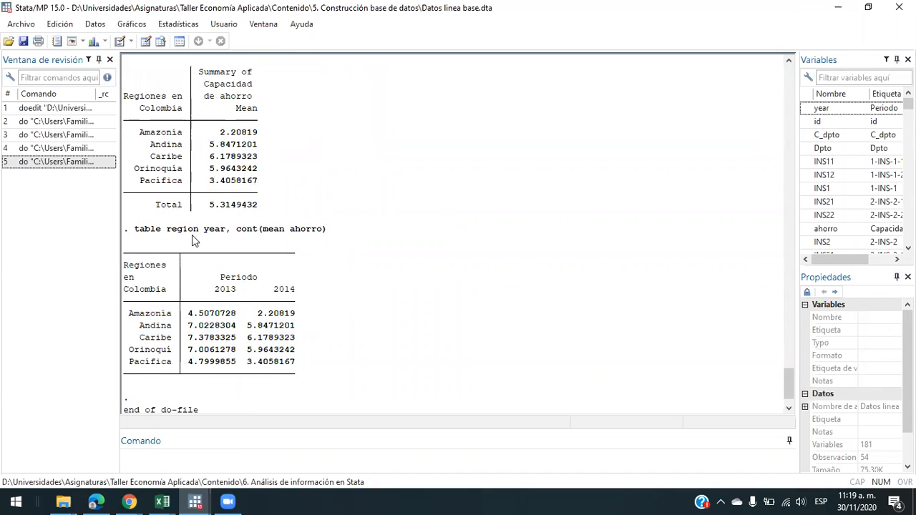
{"action": "scroll", "coordinate": [192, 234], "scroll_direction": "up", "scroll_amount": 2}
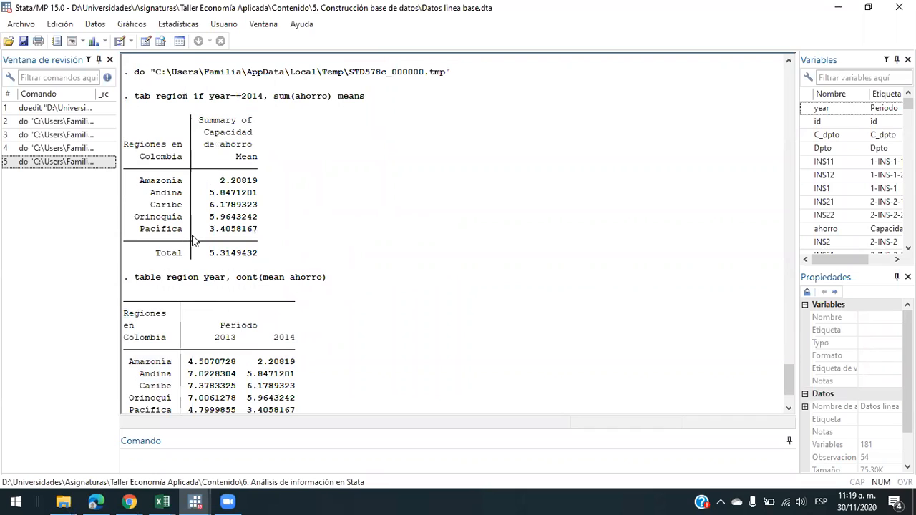
{"action": "scroll", "coordinate": [245, 243], "scroll_direction": "down", "scroll_amount": 1}
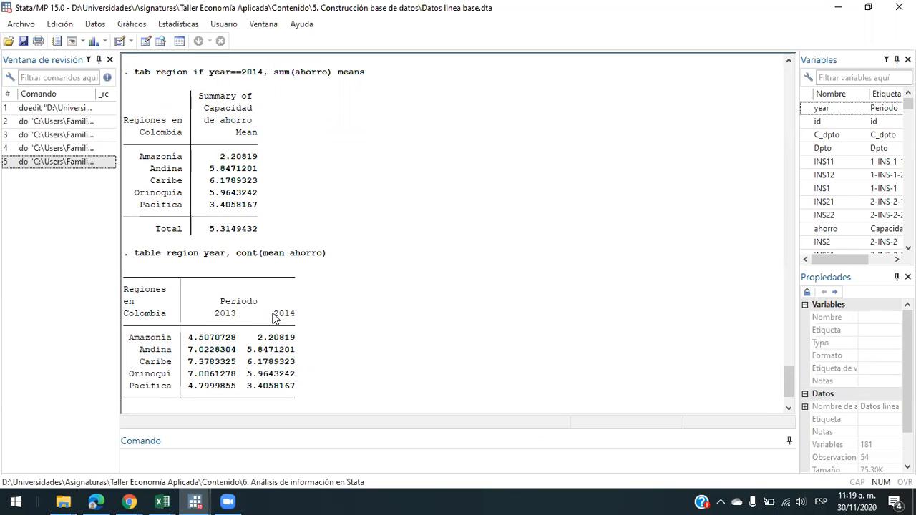
Step: Mark the regions, the 2013 and 2014 columns, and the matching table region year terms in the results
{"action": "left_click_drag", "start_coordinate": [159, 332], "coordinate": [163, 391]}
{"action": "left_click", "coordinate": [224, 313]}
{"action": "left_click_drag", "start_coordinate": [222, 308], "coordinate": [303, 308]}
{"action": "left_click", "coordinate": [304, 308]}
{"action": "left_click_drag", "start_coordinate": [165, 255], "coordinate": [225, 258]}
{"action": "left_click", "coordinate": [222, 257]}
{"action": "left_click_drag", "start_coordinate": [139, 257], "coordinate": [171, 255]}
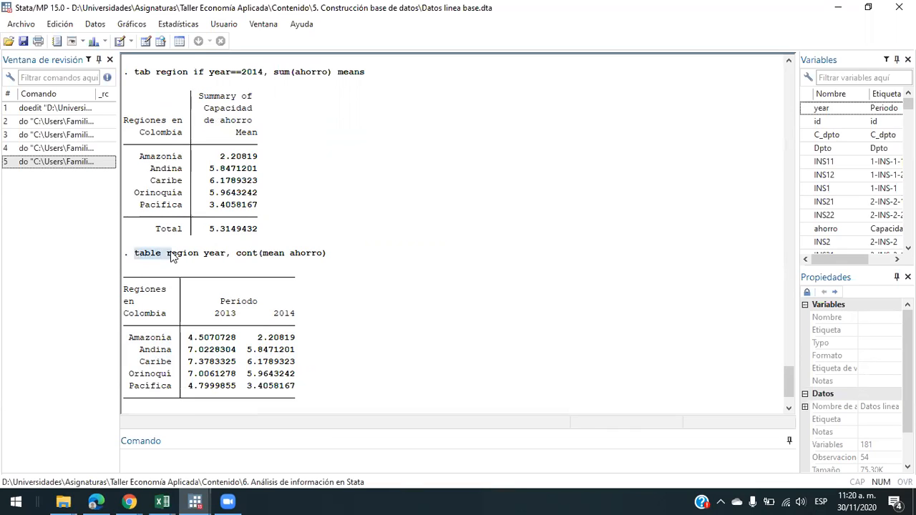
Step: Highlight the full table region year, cont(mean ahorro) command above its results, then the word table
{"action": "left_click", "coordinate": [394, 466]}
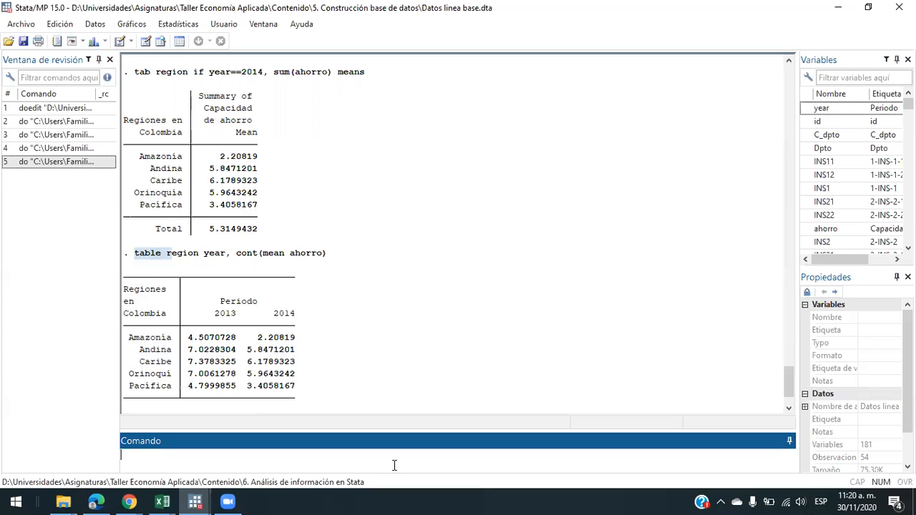
{"action": "left_click", "coordinate": [524, 302]}
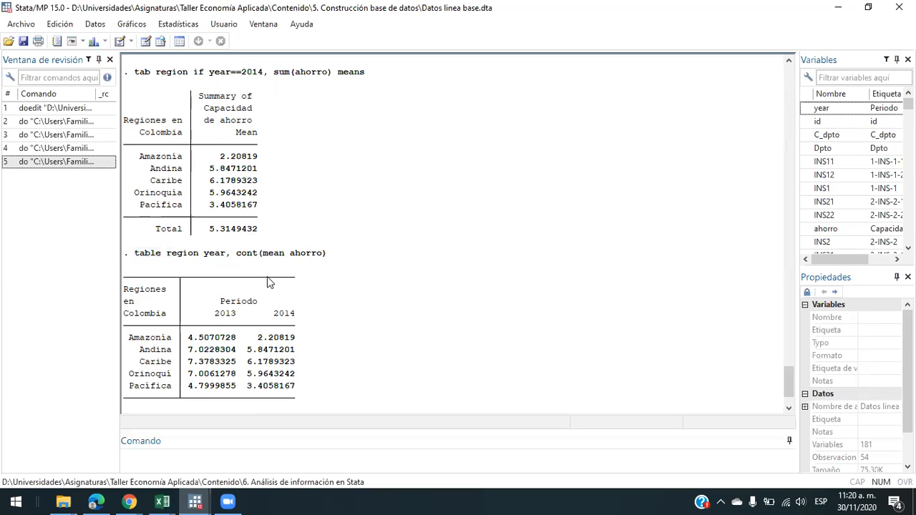
{"action": "left_click_drag", "start_coordinate": [141, 258], "coordinate": [336, 266]}
{"action": "left_click", "coordinate": [336, 266]}
{"action": "double_click", "coordinate": [139, 259]}
{"action": "left_click", "coordinate": [140, 260]}
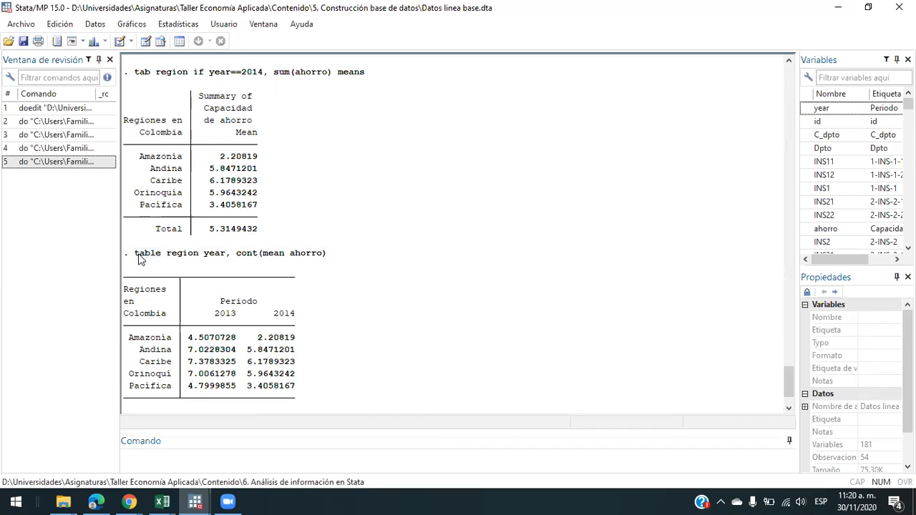
Step: Open the help page for the table command
{"action": "left_click", "coordinate": [364, 459]}
{"action": "type", "text": "help"}
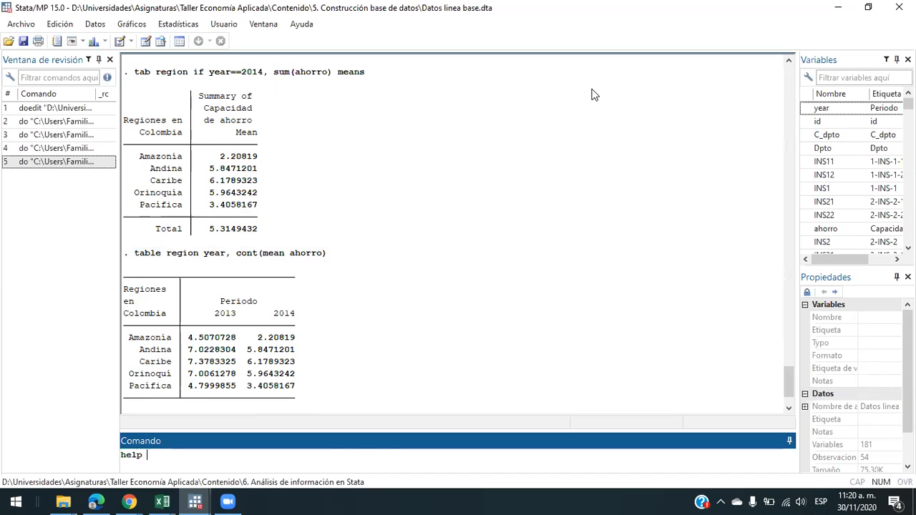
{"action": "type", "text": " table"}
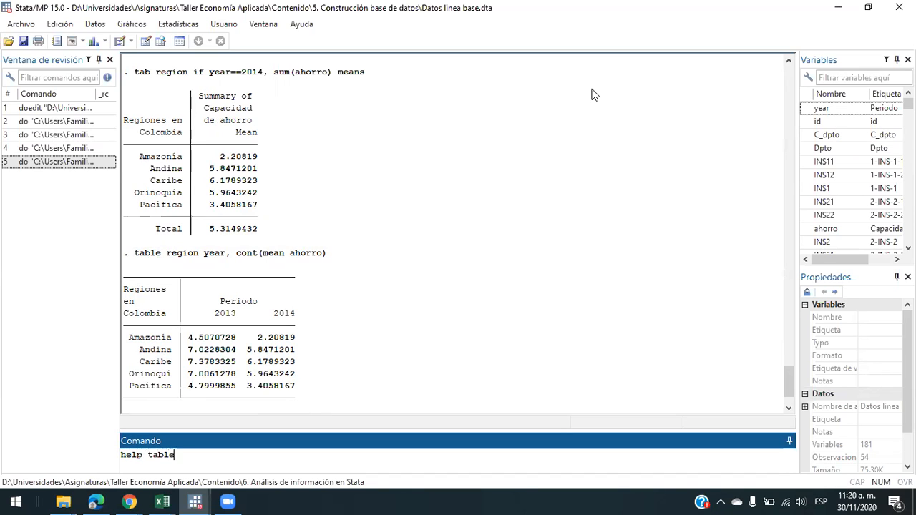
{"action": "key", "text": "Return"}
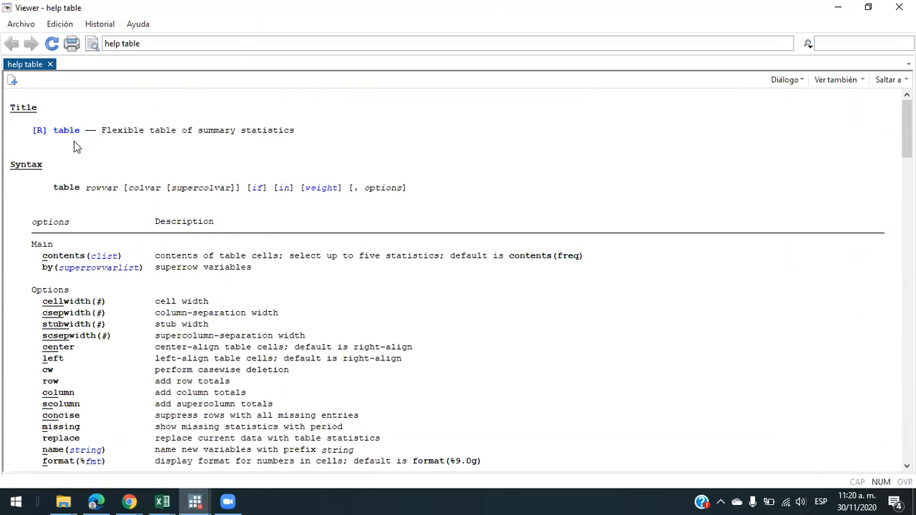
Step: Read the table command's description, syntax and options list, marking the summary statistics wording and the row and column totals options
{"action": "left_click_drag", "start_coordinate": [231, 133], "coordinate": [268, 132]}
{"action": "left_click", "coordinate": [269, 132]}
{"action": "scroll", "coordinate": [269, 131], "scroll_direction": "down", "scroll_amount": 1}
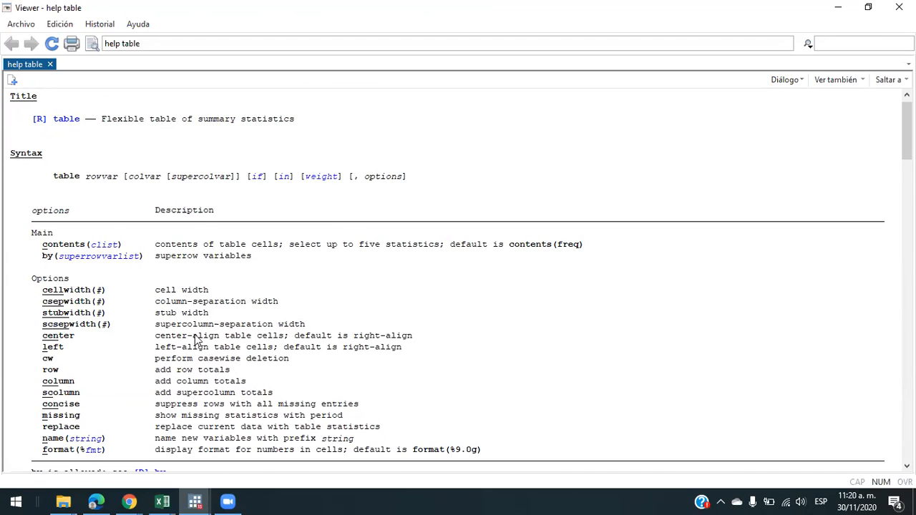
{"action": "scroll", "coordinate": [195, 335], "scroll_direction": "down", "scroll_amount": 1}
{"action": "scroll", "coordinate": [195, 335], "scroll_direction": "down", "scroll_amount": 2}
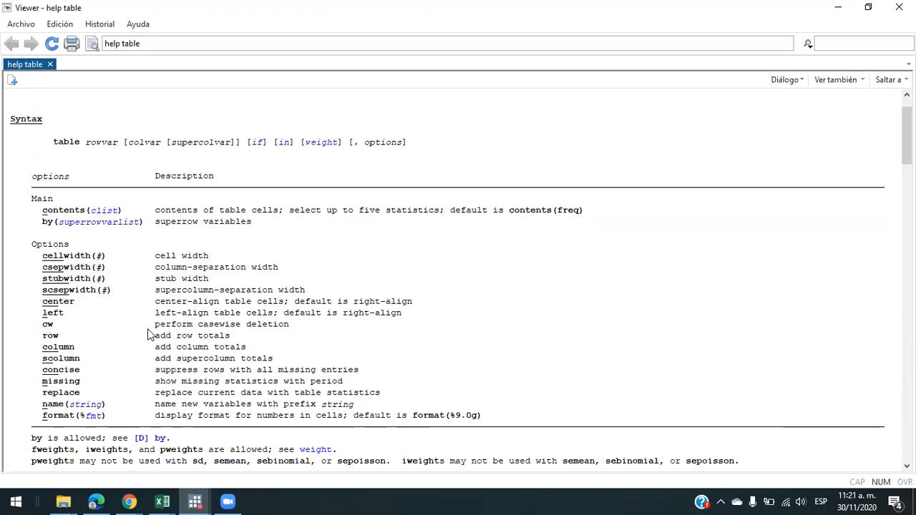
{"action": "left_click_drag", "start_coordinate": [154, 339], "coordinate": [141, 355]}
{"action": "left_click", "coordinate": [141, 355]}
Step: In the do-file Código, insert a blank line between the tab region sum(ahorro) means line and the table region year, cont(mean ahorro) line
{"action": "key", "text": "alt+Tab"}
{"action": "key", "text": "alt+Tab"}
{"action": "key", "text": "alt+Tab"}
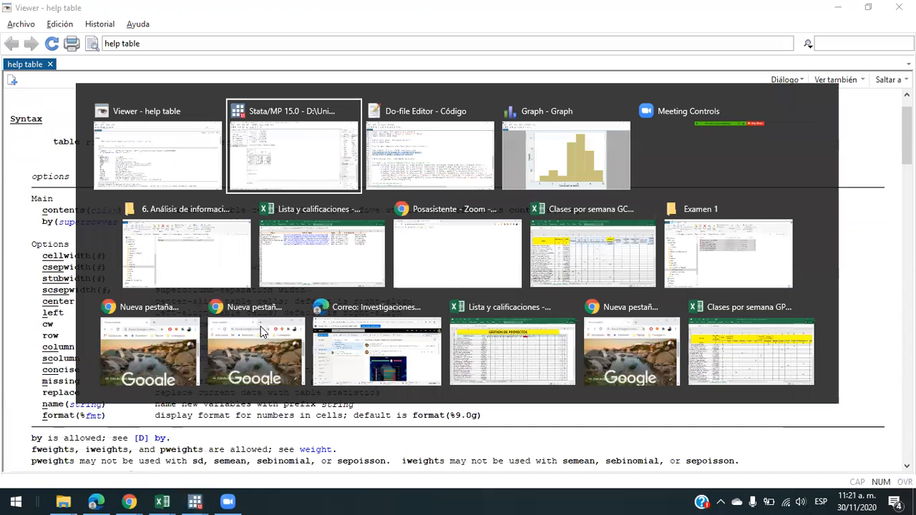
{"action": "key", "text": "alt+Tab"}
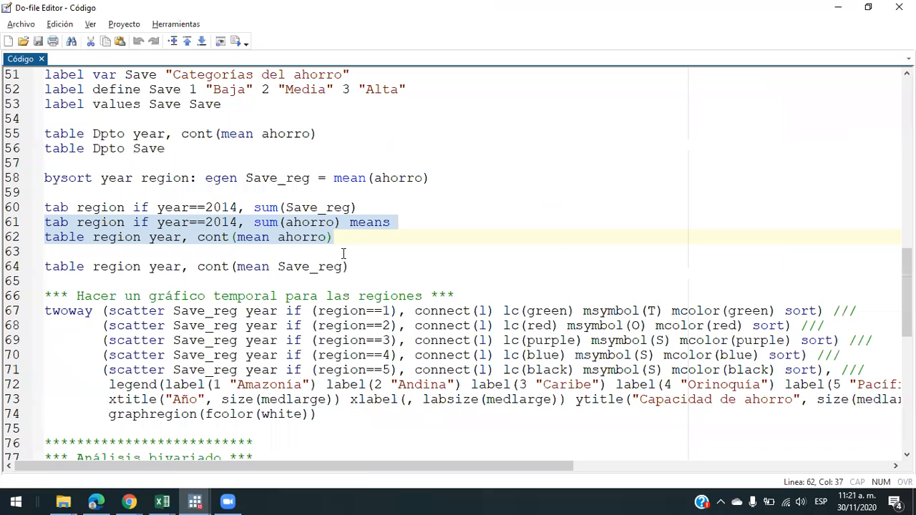
{"action": "left_click", "coordinate": [391, 237]}
{"action": "key", "text": "Up"}
{"action": "key", "text": "End"}
{"action": "key", "text": "Return"}
{"action": "key", "text": "Down"}
{"action": "key", "text": "End"}
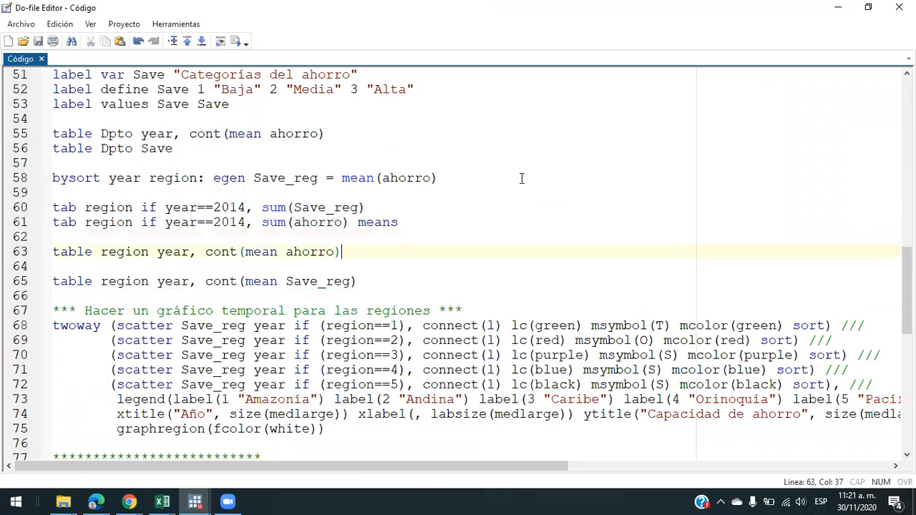
Step: Mark cont in the do-file's table region year, cont(mean ahorro) line and check it against the table help page
{"action": "left_click", "coordinate": [208, 252]}
{"action": "key", "text": "ctrl+shift+Right"}
{"action": "key", "text": "alt+Tab"}
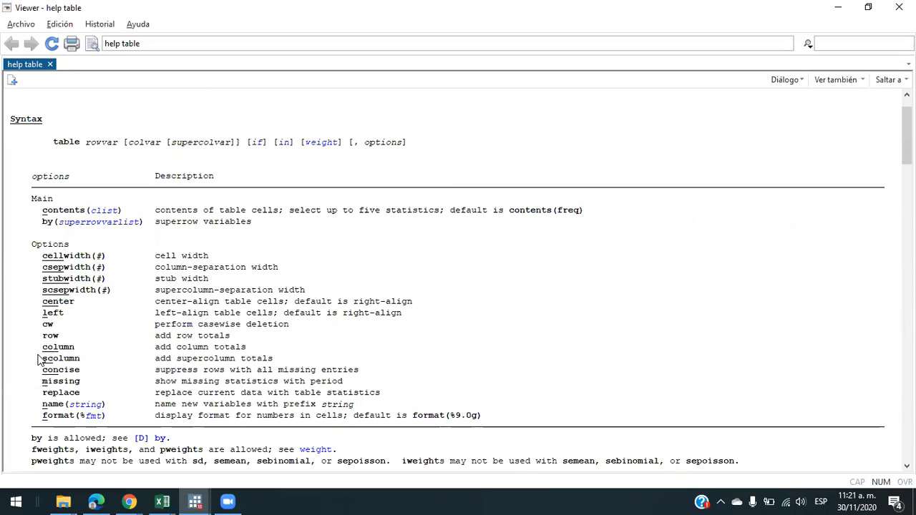
{"action": "key", "text": "alt+Tab"}
{"action": "key", "text": "alt+Tab"}
Step: Examine the table help from the options list through the clist statistics to the explanation of the contents() option
{"action": "scroll", "coordinate": [178, 210], "scroll_direction": "down", "scroll_amount": 1}
{"action": "scroll", "coordinate": [178, 210], "scroll_direction": "down", "scroll_amount": 4}
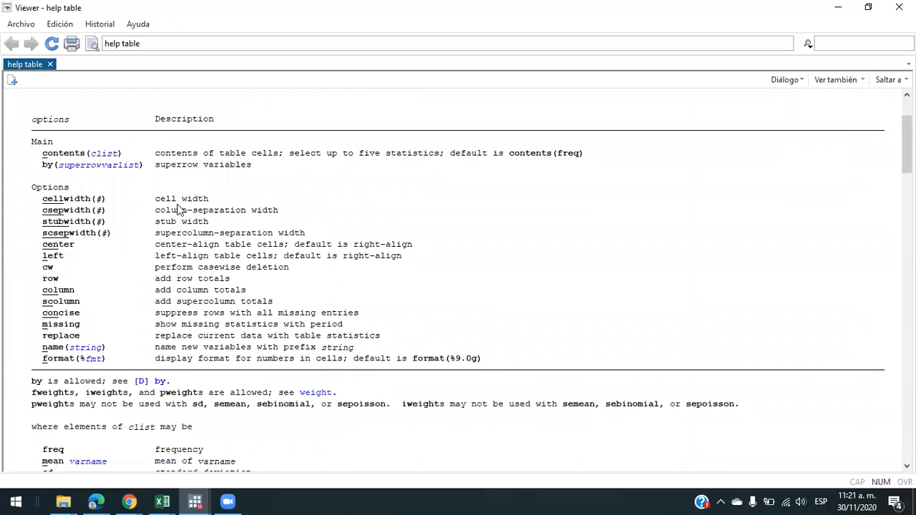
{"action": "scroll", "coordinate": [178, 210], "scroll_direction": "down", "scroll_amount": 3}
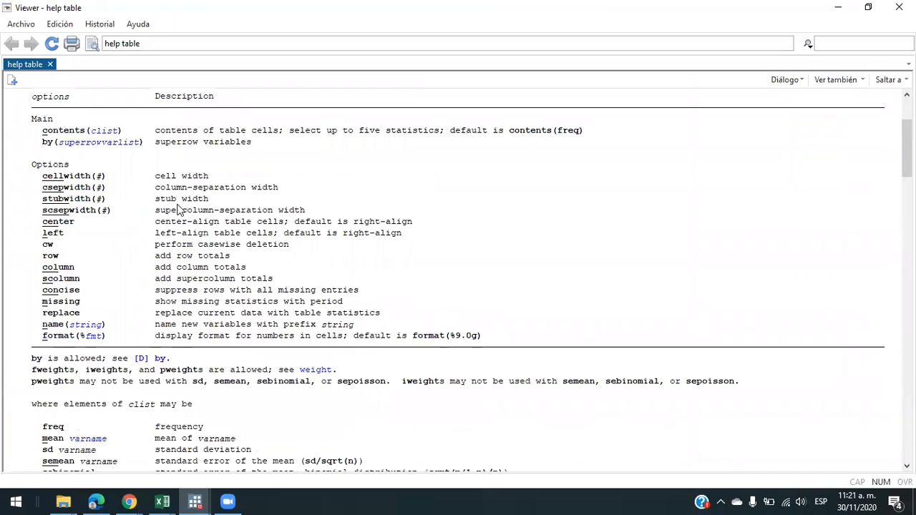
{"action": "scroll", "coordinate": [179, 210], "scroll_direction": "down", "scroll_amount": 5}
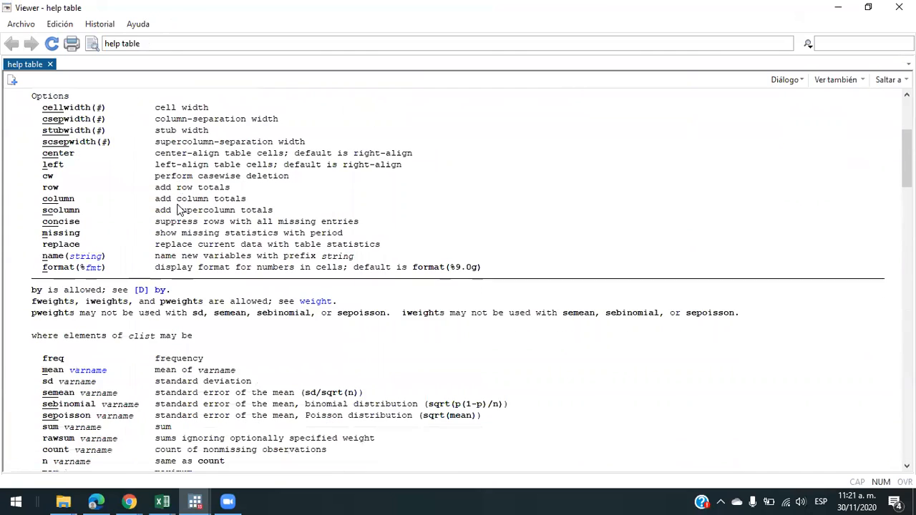
{"action": "scroll", "coordinate": [178, 209], "scroll_direction": "down", "scroll_amount": 4}
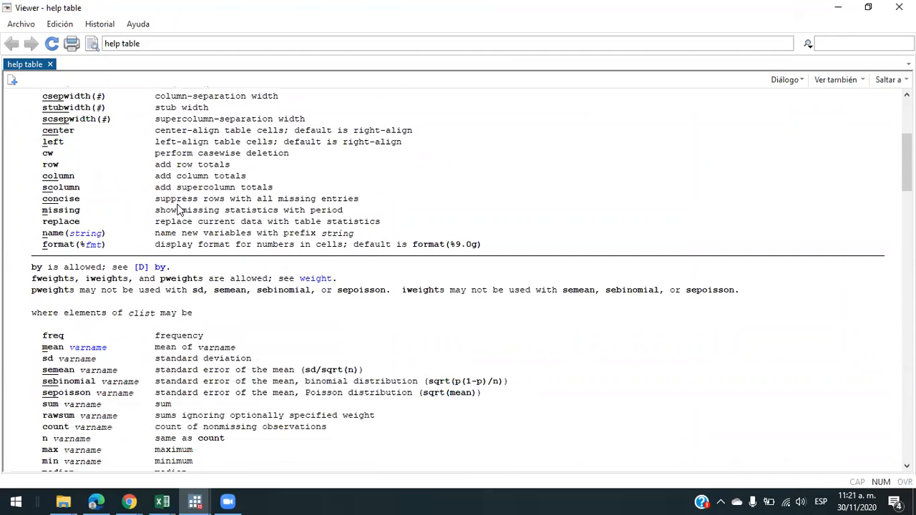
{"action": "key", "text": "alt+Tab"}
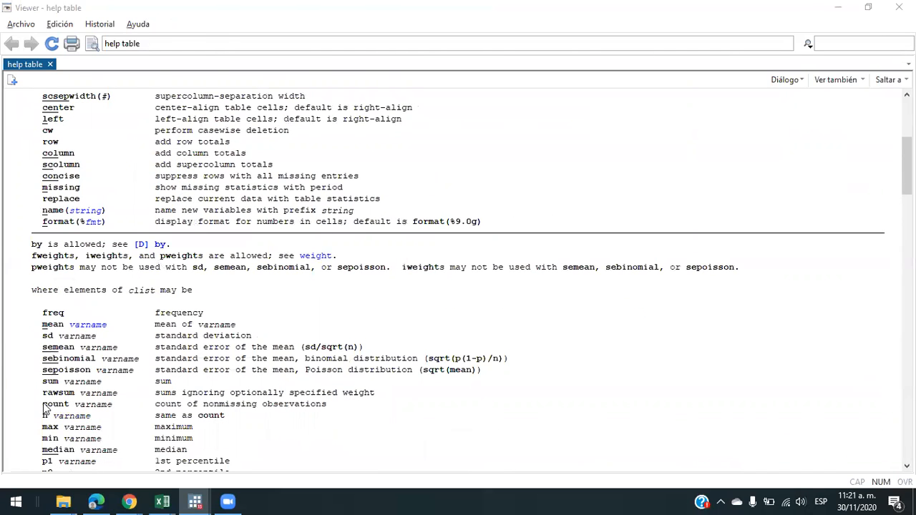
{"action": "key", "text": "alt+Tab"}
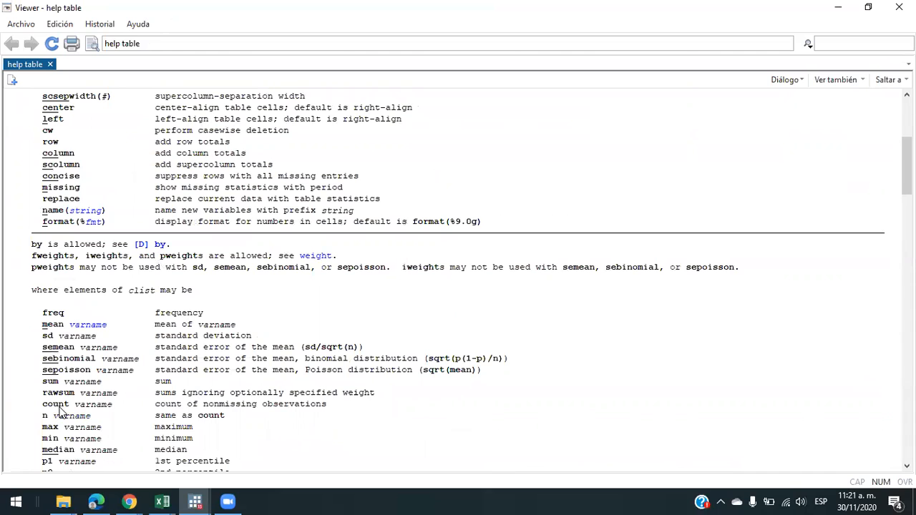
{"action": "scroll", "coordinate": [61, 411], "scroll_direction": "down", "scroll_amount": 1}
{"action": "scroll", "coordinate": [61, 411], "scroll_direction": "down", "scroll_amount": 1}
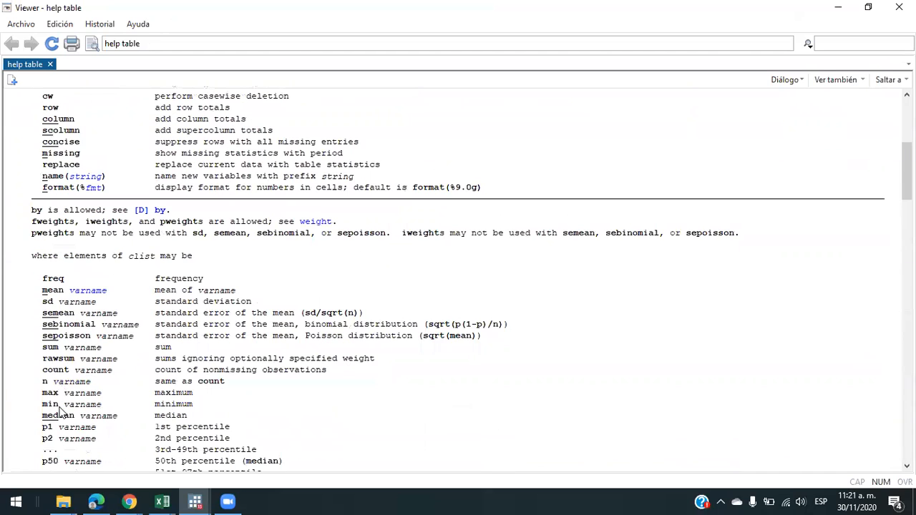
{"action": "scroll", "coordinate": [60, 410], "scroll_direction": "down", "scroll_amount": 3}
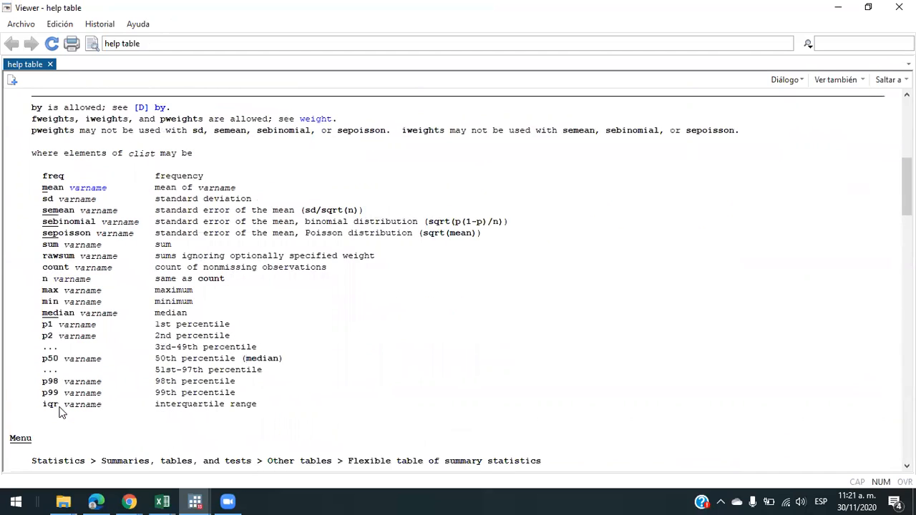
{"action": "scroll", "coordinate": [61, 413], "scroll_direction": "down", "scroll_amount": 5}
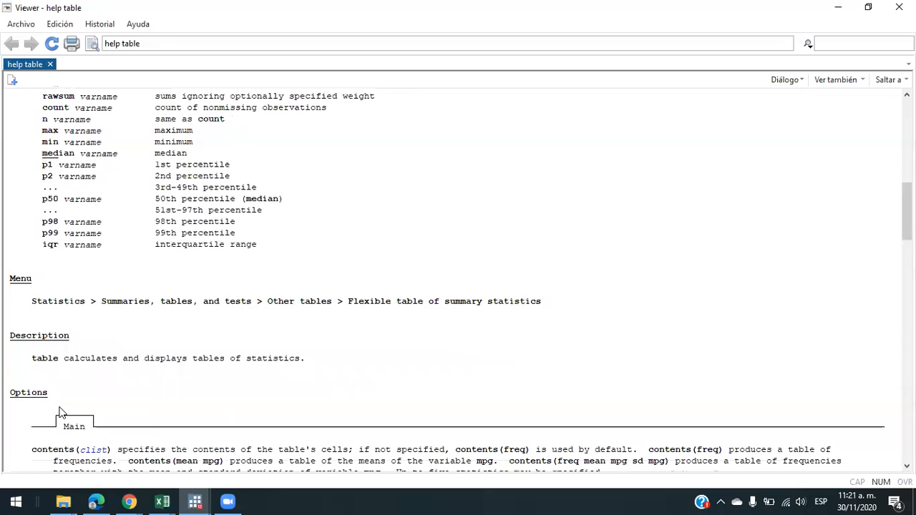
{"action": "scroll", "coordinate": [61, 413], "scroll_direction": "down", "scroll_amount": 4}
Step: Highlight the cont abbreviation of contents() and the terms of the contents(freq mean mpg sd mpg) example in the help text
{"action": "left_click_drag", "start_coordinate": [32, 328], "coordinate": [52, 329]}
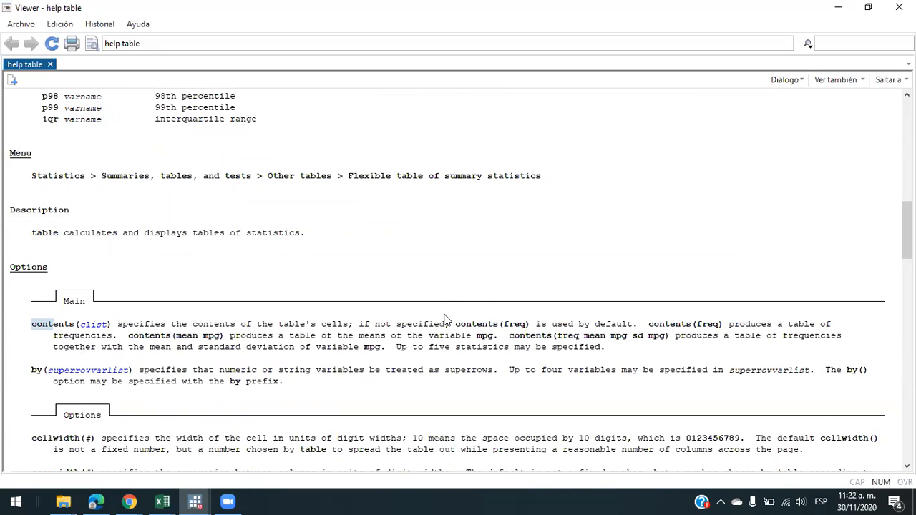
{"action": "double_click", "coordinate": [530, 335]}
{"action": "left_click", "coordinate": [560, 345]}
{"action": "left_click_drag", "start_coordinate": [612, 342], "coordinate": [625, 345]}
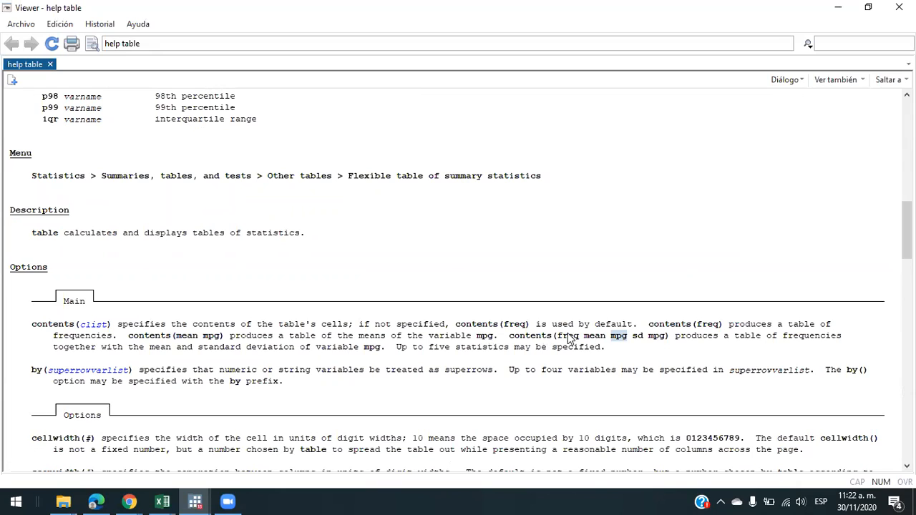
{"action": "left_click_drag", "start_coordinate": [564, 336], "coordinate": [594, 337]}
{"action": "left_click", "coordinate": [594, 337]}
Step: Review the clist statistics and options again, and go to the one-way and two-way table examples in the help
{"action": "scroll", "coordinate": [432, 287], "scroll_direction": "up", "scroll_amount": 4}
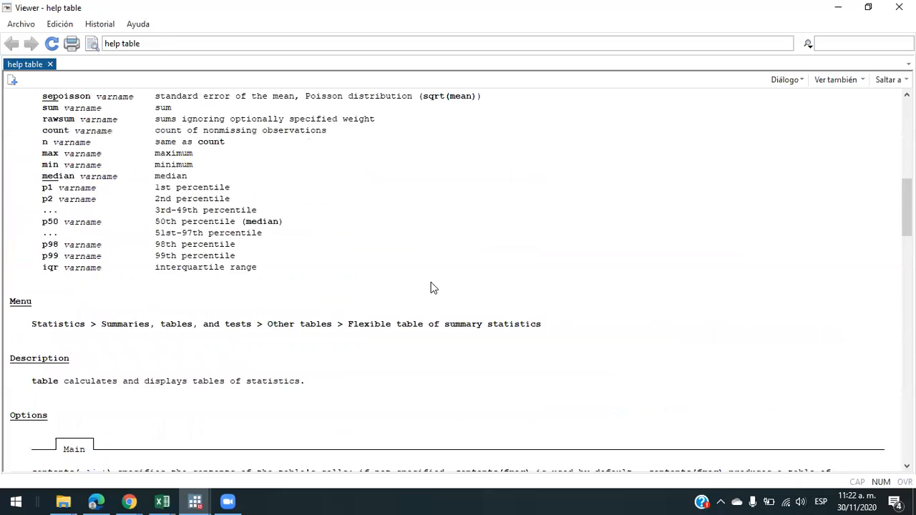
{"action": "scroll", "coordinate": [432, 287], "scroll_direction": "up", "scroll_amount": 4}
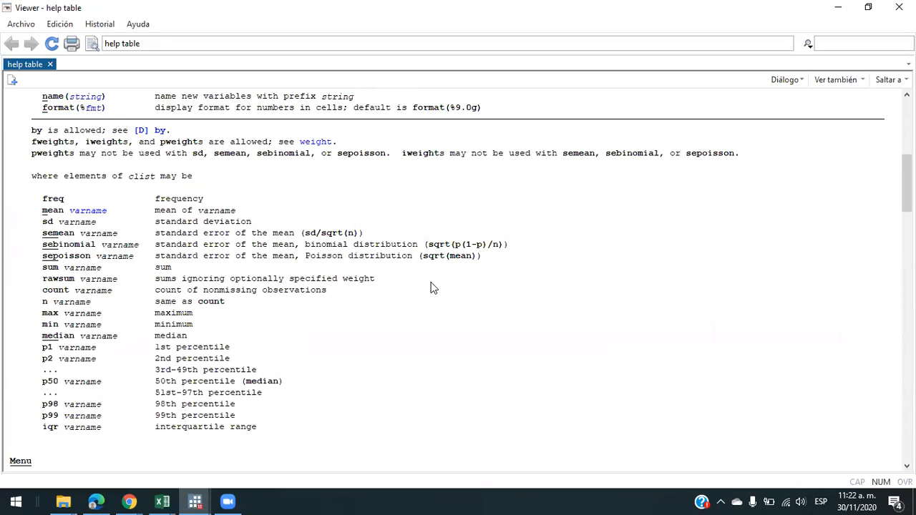
{"action": "scroll", "coordinate": [432, 287], "scroll_direction": "up", "scroll_amount": 2}
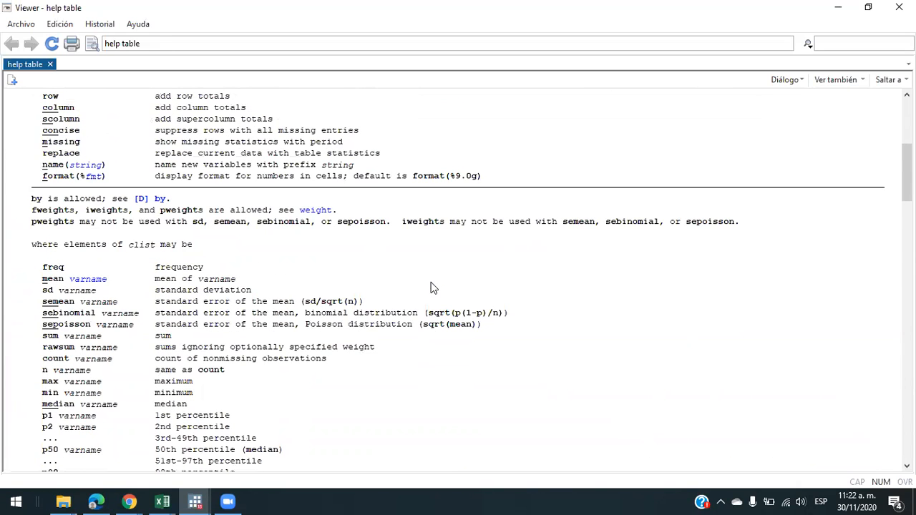
{"action": "scroll", "coordinate": [432, 287], "scroll_direction": "up", "scroll_amount": 5}
{"action": "scroll", "coordinate": [432, 287], "scroll_direction": "down", "scroll_amount": 10}
{"action": "scroll", "coordinate": [432, 287], "scroll_direction": "down", "scroll_amount": 20}
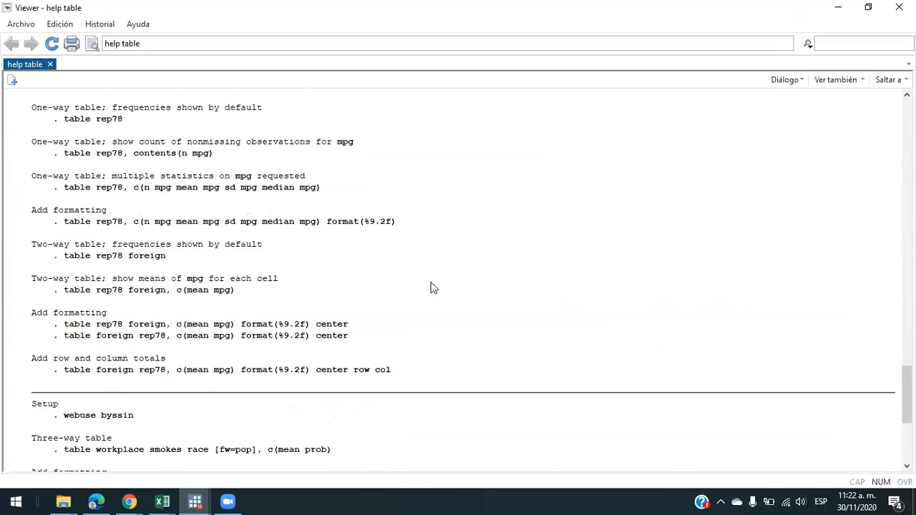
{"action": "scroll", "coordinate": [431, 287], "scroll_direction": "down", "scroll_amount": 2}
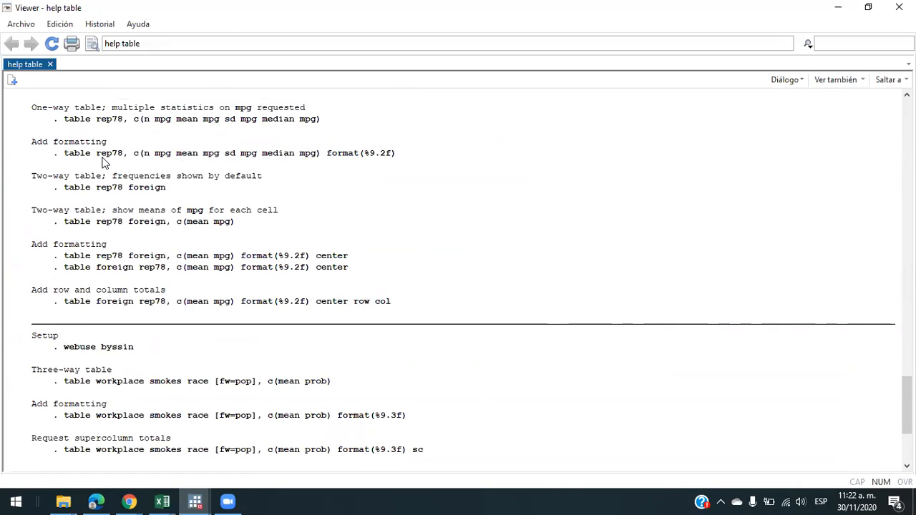
Step: Mark rep78, the requested mpg statistics and format(%9.2f) in the one-way table formatting example
{"action": "left_click_drag", "start_coordinate": [98, 155], "coordinate": [123, 159]}
{"action": "left_click", "coordinate": [138, 159]}
{"action": "left_click_drag", "start_coordinate": [151, 158], "coordinate": [331, 159]}
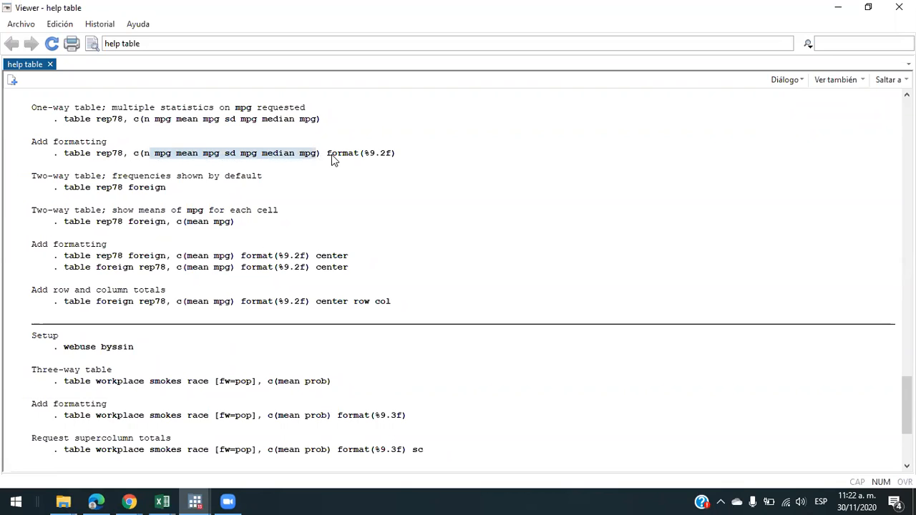
{"action": "left_click", "coordinate": [349, 158]}
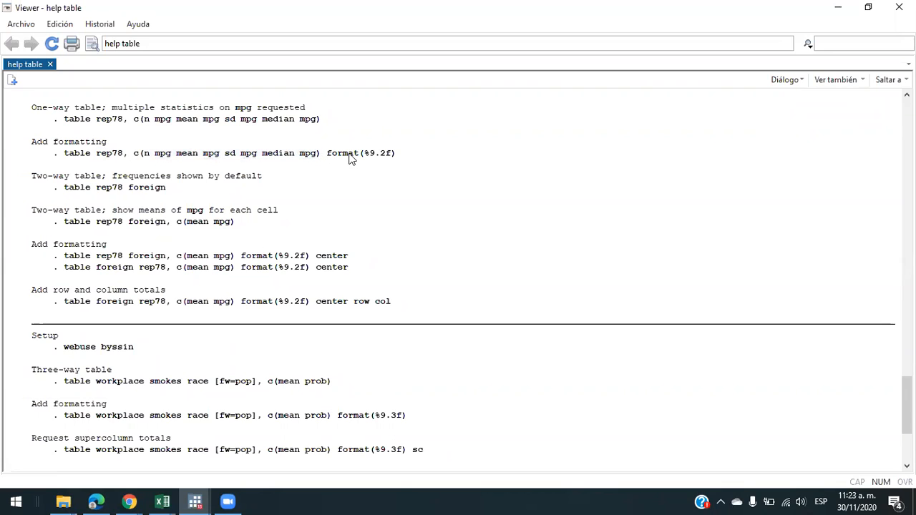
{"action": "left_click_drag", "start_coordinate": [329, 161], "coordinate": [379, 164]}
Step: Copy the table region year, cont(mean ahorro) command from the Stata results into the command line
{"action": "key", "text": "alt+Tab"}
{"action": "key", "text": "Tab"}
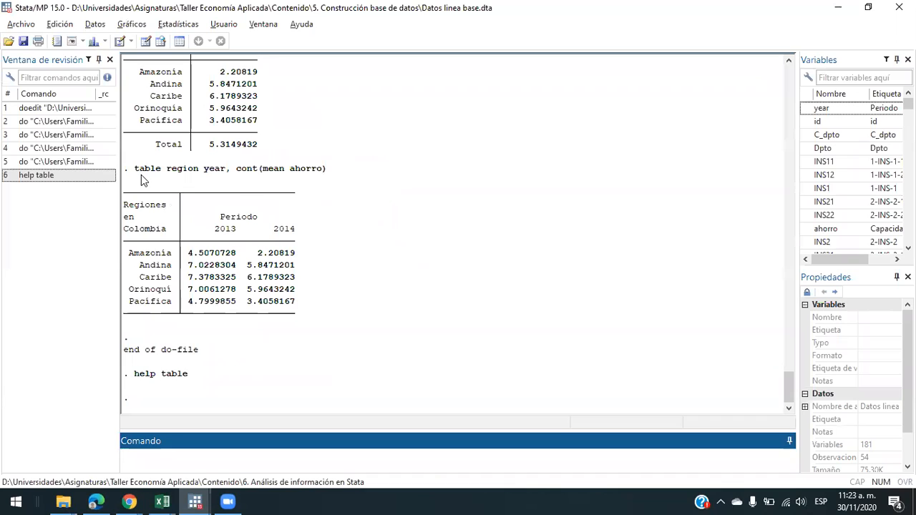
{"action": "left_click_drag", "start_coordinate": [134, 169], "coordinate": [320, 180]}
{"action": "key", "text": "ctrl+c"}
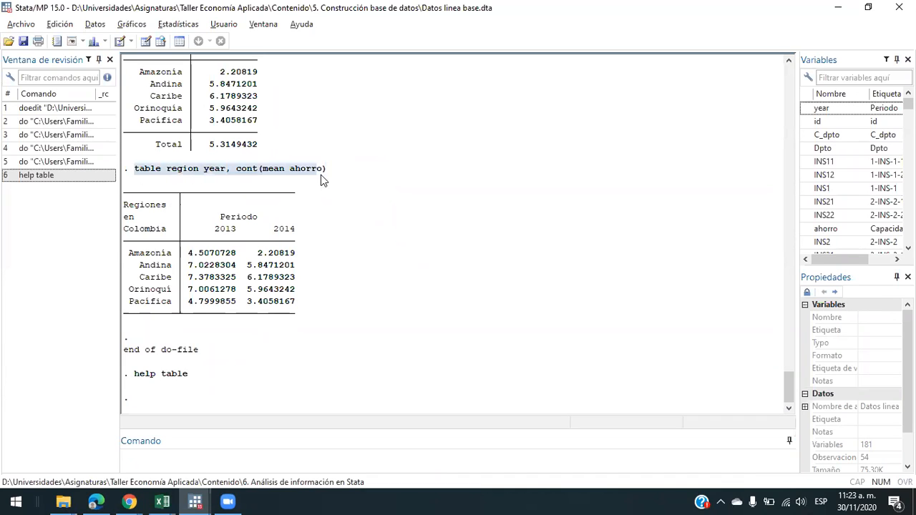
{"action": "left_click", "coordinate": [327, 455]}
{"action": "key", "text": "ctrl+v"}
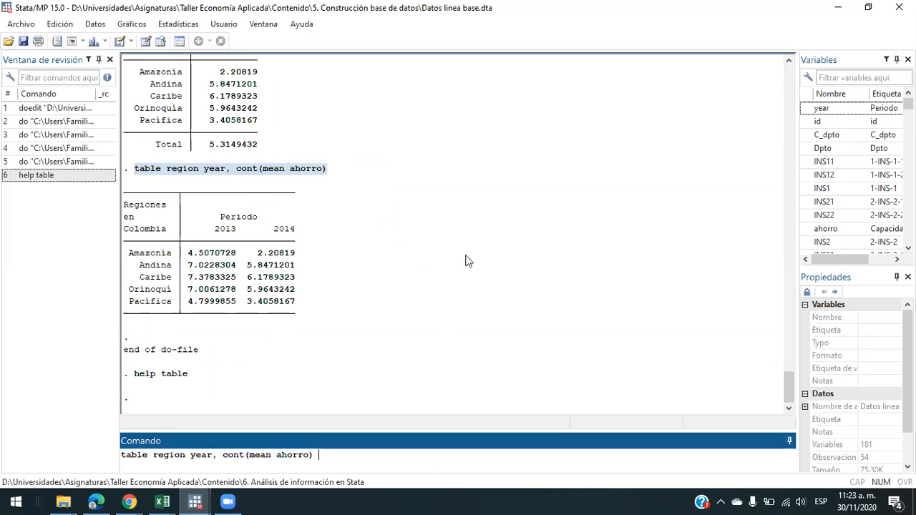
Step: Append format(%9.2f), copied from the help example, to the table region year command and run it
{"action": "key", "text": "alt+Tab"}
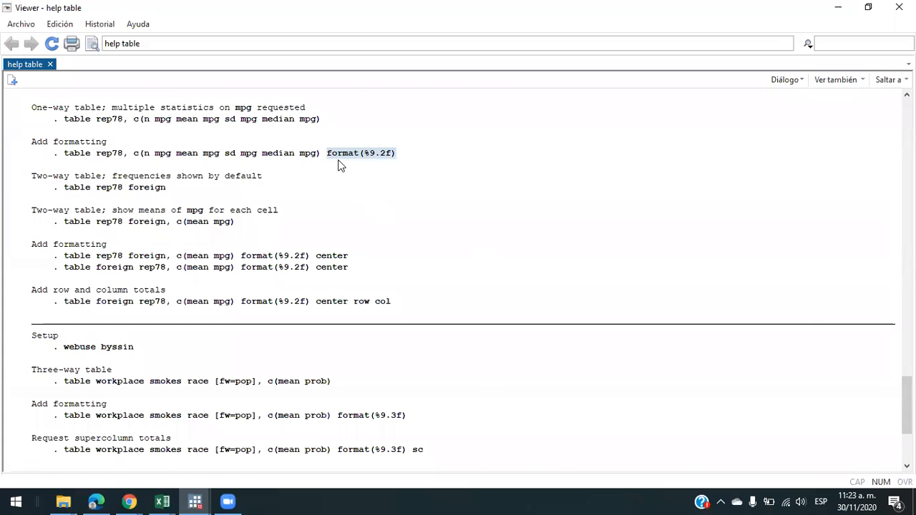
{"action": "key", "text": "ctrl+c"}
{"action": "key", "text": "alt+Tab"}
{"action": "key", "text": "ctrl+v"}
{"action": "key", "text": "Return"}
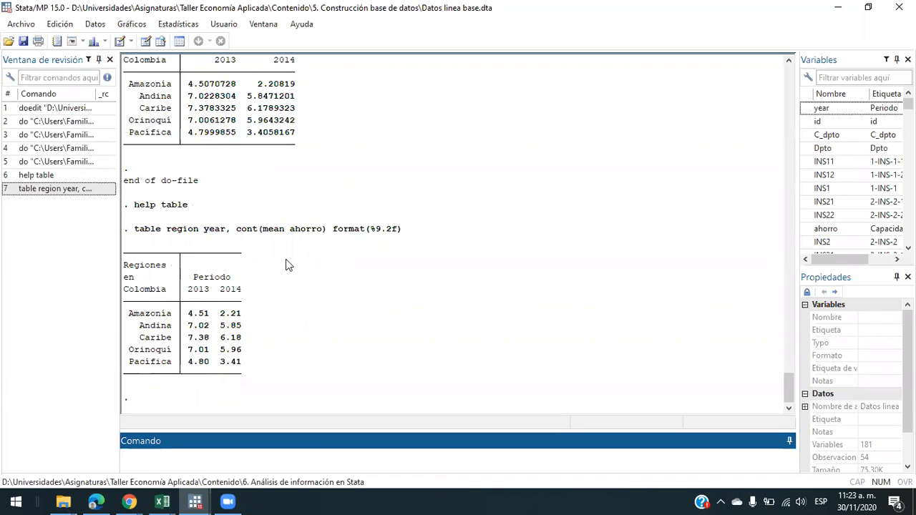
Step: Compare the unformatted regional means with the format(%9.2f) table, highlighting the decimals of the 2013 Amazonía mean
{"action": "left_click", "coordinate": [222, 231]}
{"action": "scroll", "coordinate": [287, 170], "scroll_direction": "up", "scroll_amount": 1}
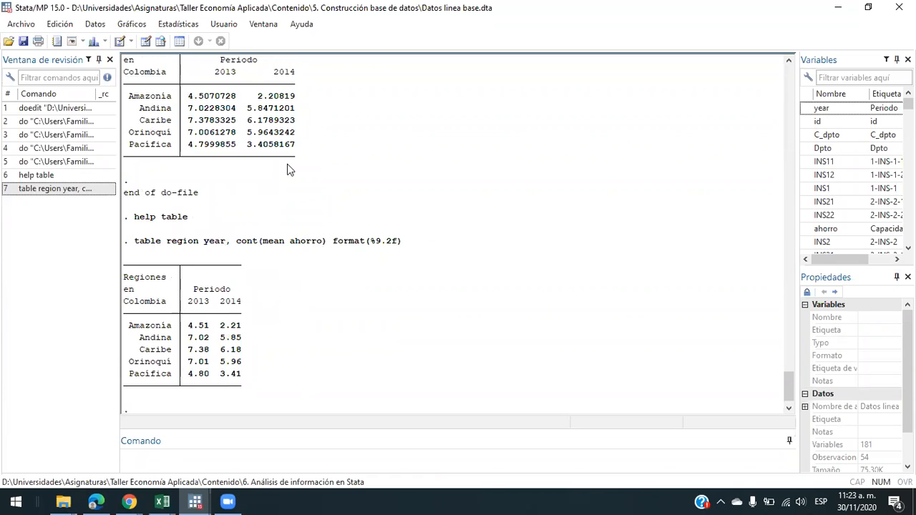
{"action": "left_click_drag", "start_coordinate": [292, 156], "coordinate": [203, 101]}
{"action": "left_click", "coordinate": [202, 102]}
{"action": "scroll", "coordinate": [205, 284], "scroll_direction": "down", "scroll_amount": 2}
{"action": "left_click_drag", "start_coordinate": [197, 316], "coordinate": [208, 320]}
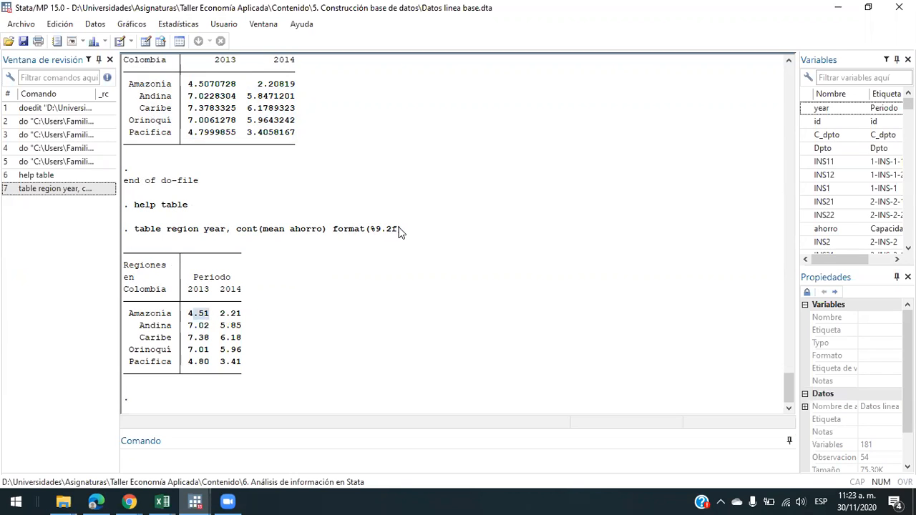
{"action": "key", "text": "alt+Tab"}
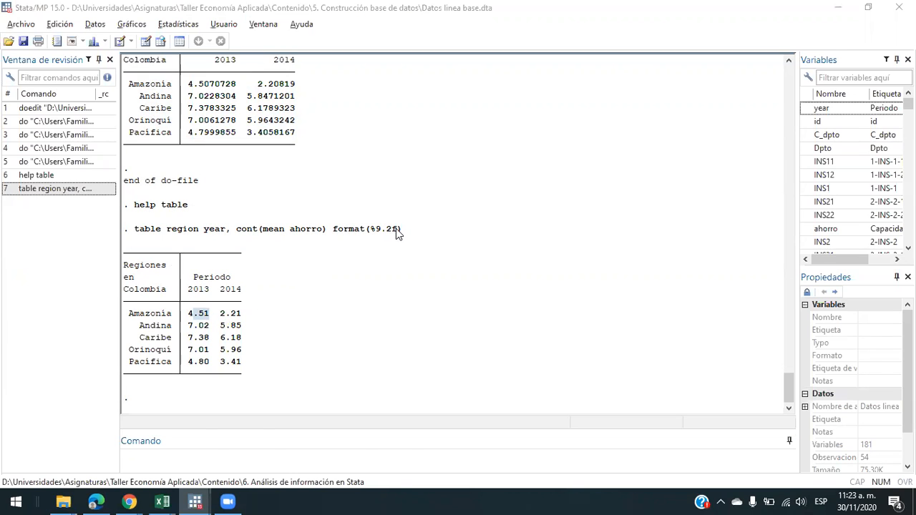
Step: Add the center option from the two-way formatting help example to the table region year, cont(mean ahorro) format(%9.2f) command and run it
{"action": "left_click", "coordinate": [304, 187]}
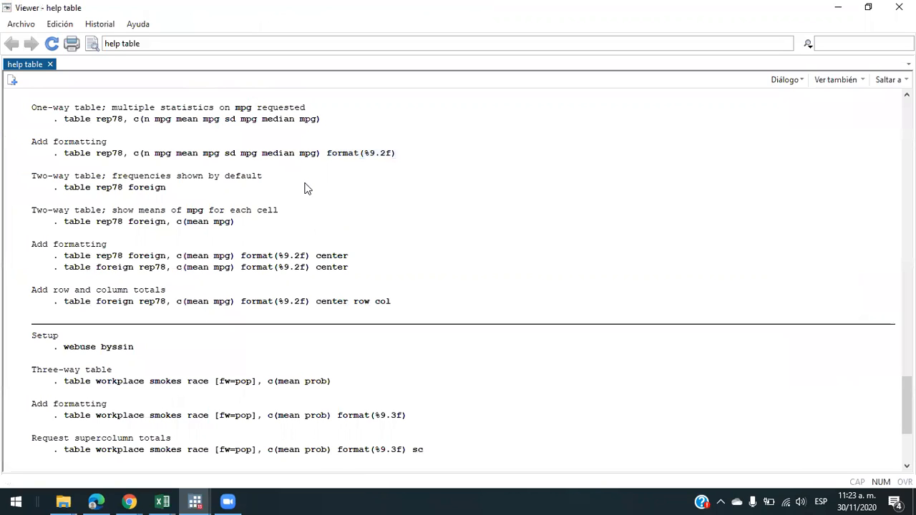
{"action": "left_click_drag", "start_coordinate": [318, 261], "coordinate": [348, 263]}
{"action": "key", "text": "alt+Tab"}
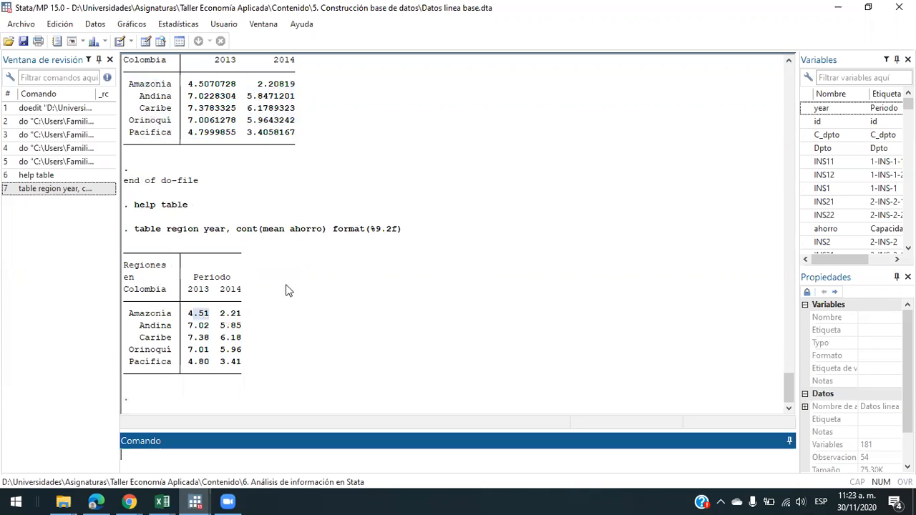
{"action": "left_click", "coordinate": [75, 191]}
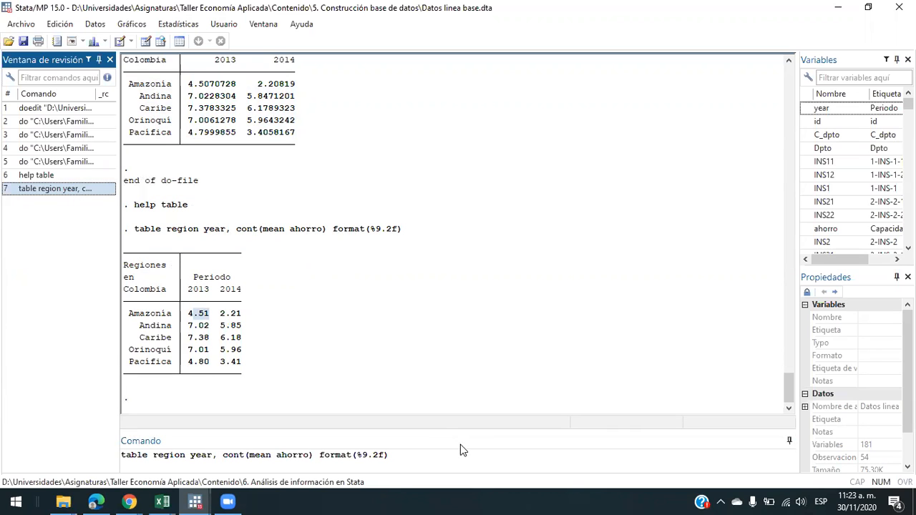
{"action": "left_click", "coordinate": [472, 452]}
{"action": "type", "text": "center"}
{"action": "key", "text": "Return"}
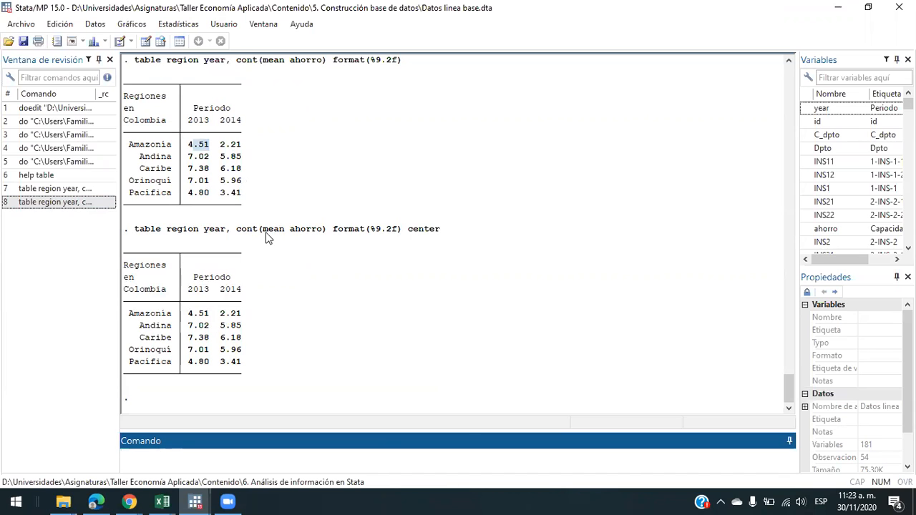
Step: Compare the regional means tables with and without center, checking the option against the help example
{"action": "left_click", "coordinate": [197, 142]}
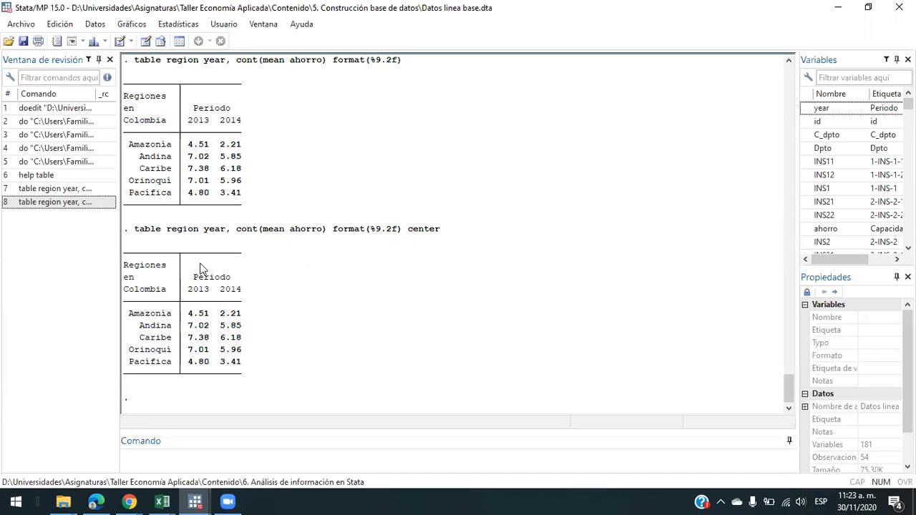
{"action": "key", "text": "alt+Tab"}
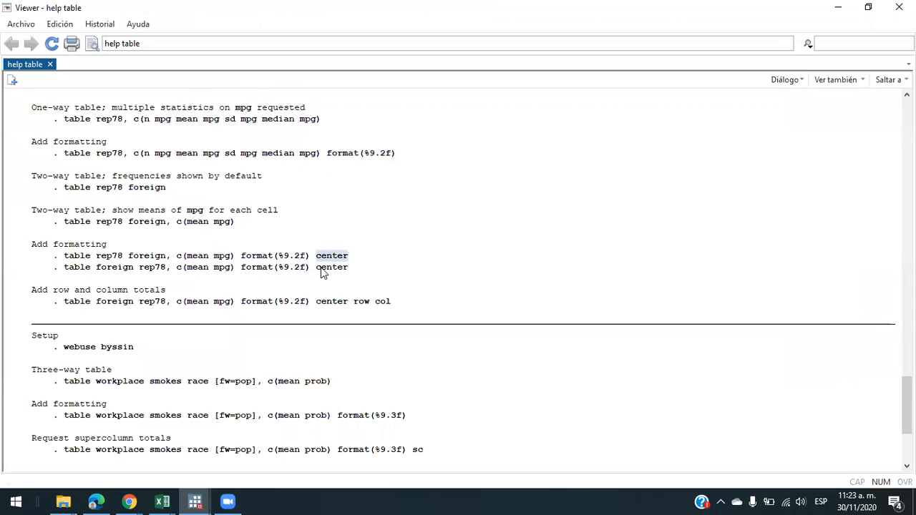
{"action": "key", "text": "alt+Tab"}
{"action": "key", "text": "alt+Tab"}
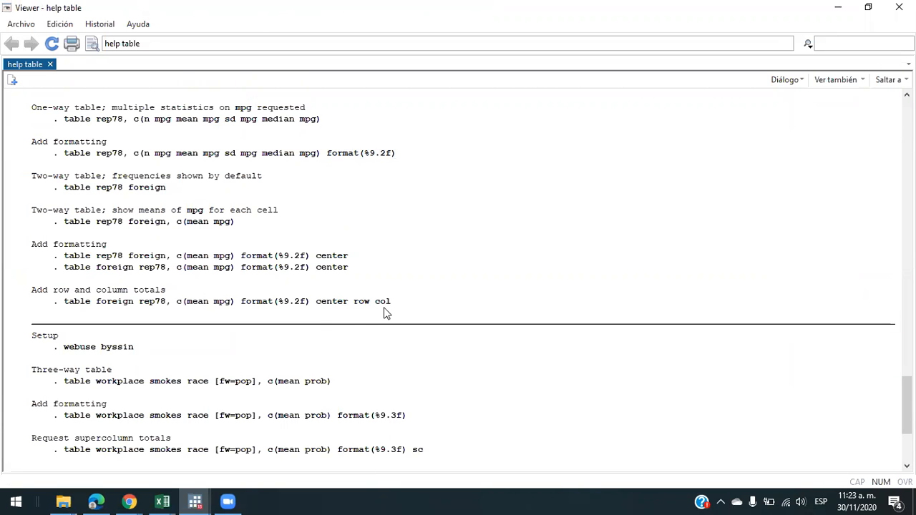
Step: Look up the left alignment option in the table help, replace center with left in the last table command, and run it
{"action": "scroll", "coordinate": [384, 313], "scroll_direction": "up", "scroll_amount": 15}
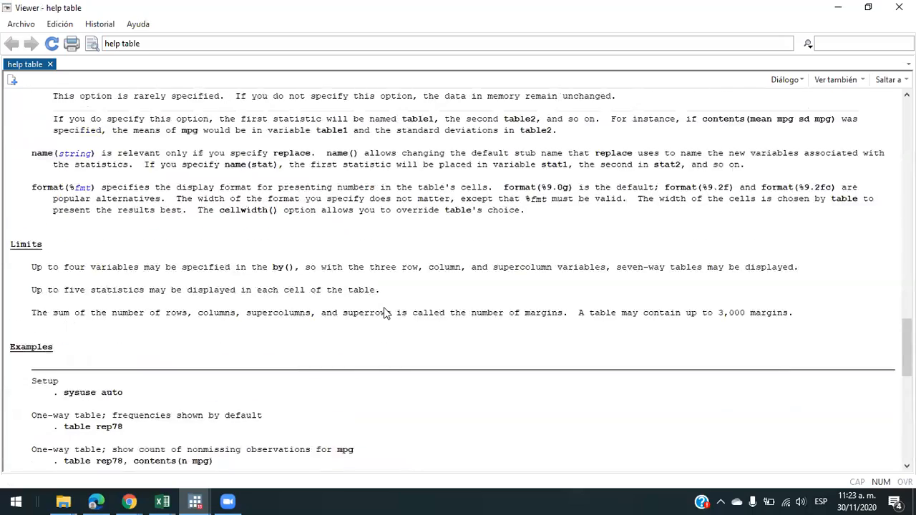
{"action": "scroll", "coordinate": [384, 313], "scroll_direction": "up", "scroll_amount": 20}
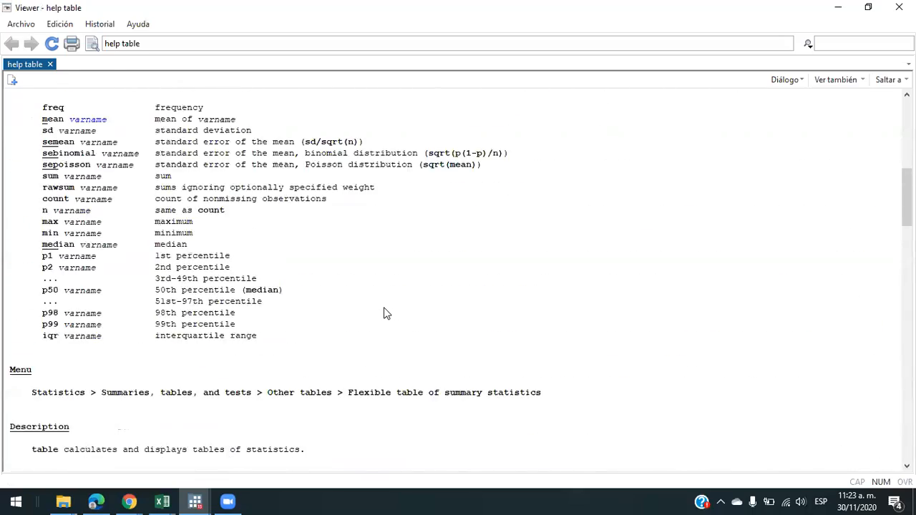
{"action": "scroll", "coordinate": [384, 313], "scroll_direction": "up", "scroll_amount": 7}
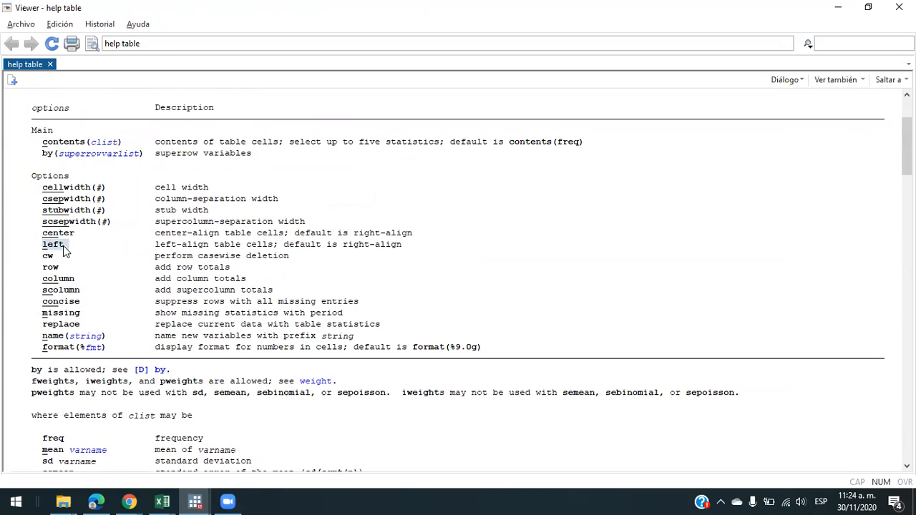
{"action": "key", "text": "alt+Tab"}
{"action": "left_click", "coordinate": [55, 202]}
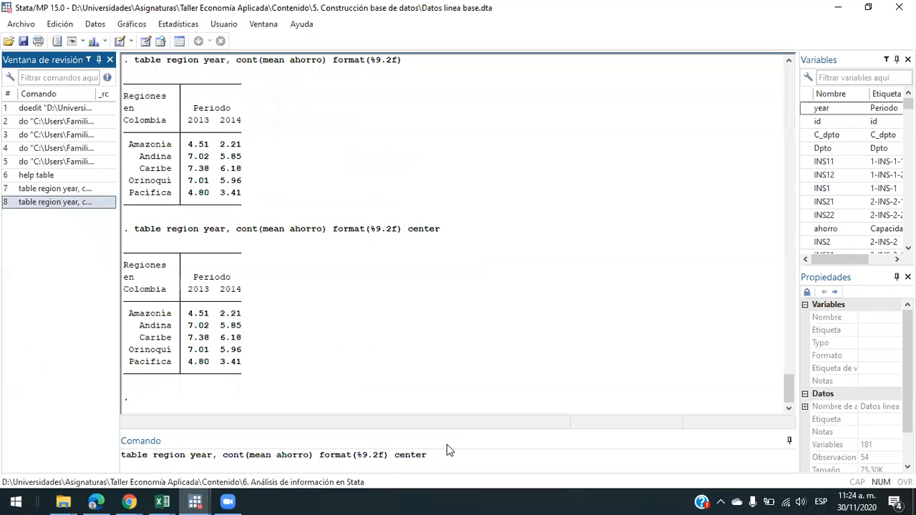
{"action": "left_click", "coordinate": [468, 454]}
{"action": "key", "text": "ctrl+shift+Left"}
{"action": "type", "text": "left"}
{"action": "key", "text": "Return"}
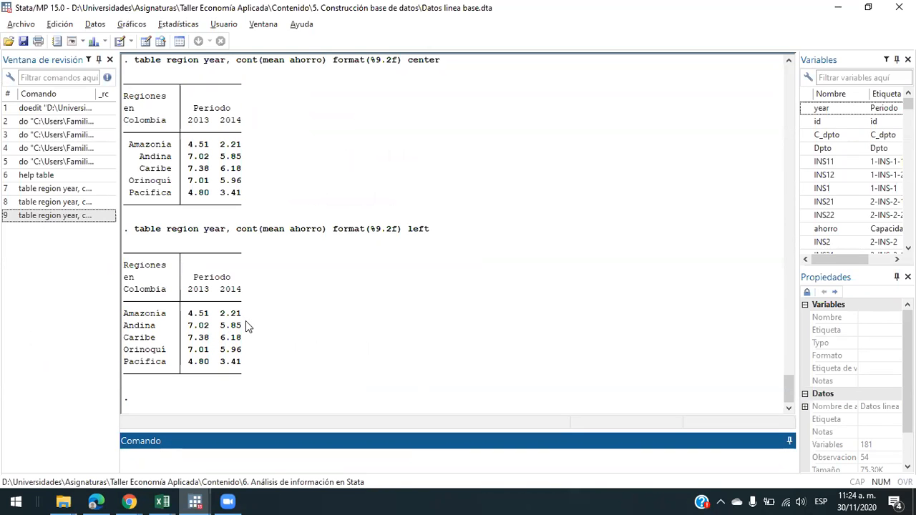
Step: Review the remaining table help examples, marking by(sex) in the four-way table and checking the Video example section
{"action": "key", "text": "alt+Tab"}
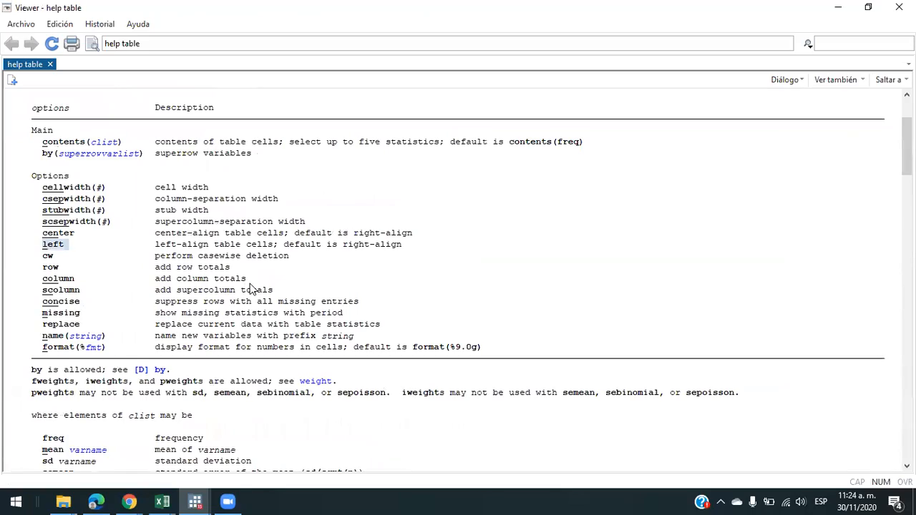
{"action": "scroll", "coordinate": [251, 286], "scroll_direction": "down", "scroll_amount": 20}
{"action": "scroll", "coordinate": [250, 288], "scroll_direction": "down", "scroll_amount": 10}
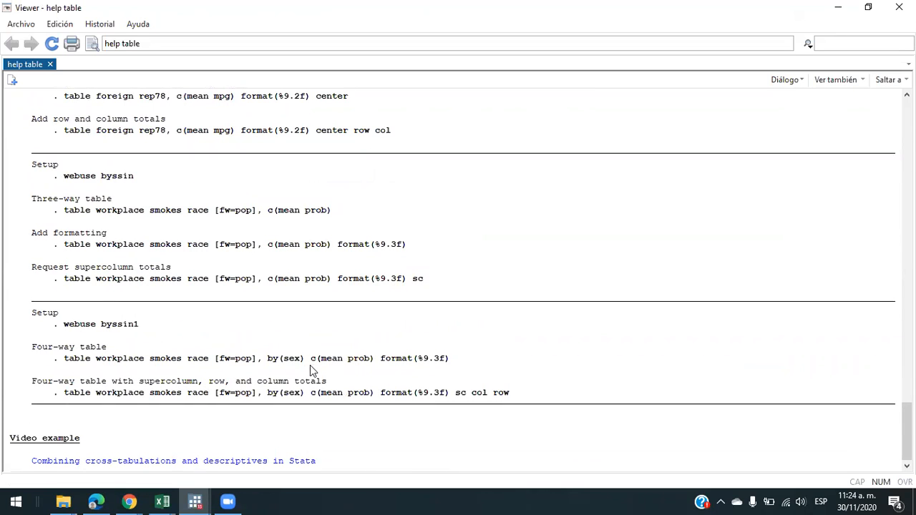
{"action": "left_click_drag", "start_coordinate": [265, 363], "coordinate": [302, 364]}
{"action": "left_click", "coordinate": [302, 363]}
{"action": "left_click_drag", "start_coordinate": [27, 437], "coordinate": [72, 438]}
{"action": "left_click", "coordinate": [146, 433]}
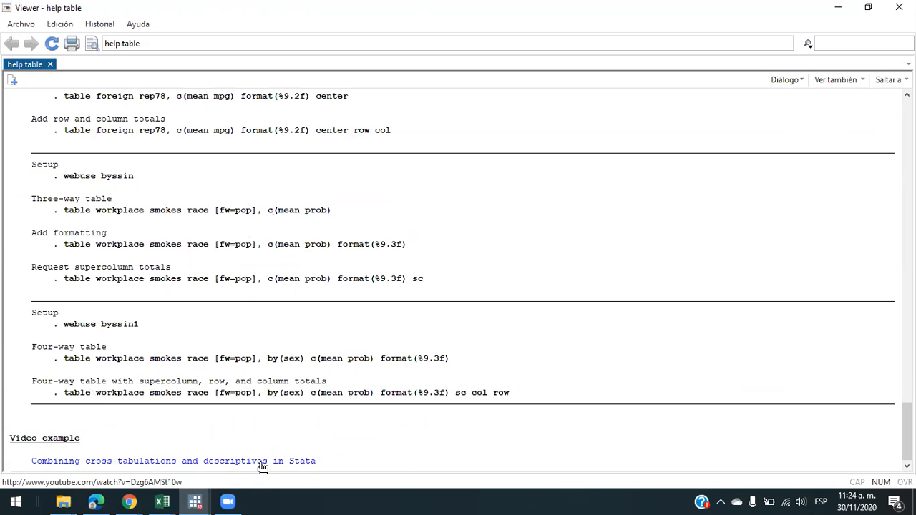
{"action": "key", "text": "alt+Tab"}
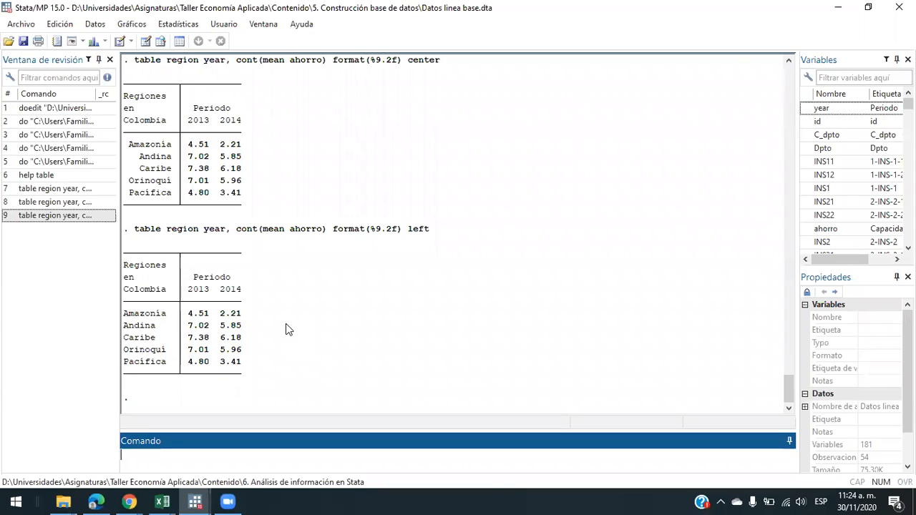
Step: In the do-file, delete the blank line between the table region year commands for mean ahorro and mean Save_reg
{"action": "key", "text": "alt+Tab"}
{"action": "key", "text": "alt+Tab"}
{"action": "key", "text": "alt+Tab"}
{"action": "key", "text": "alt+Tab"}
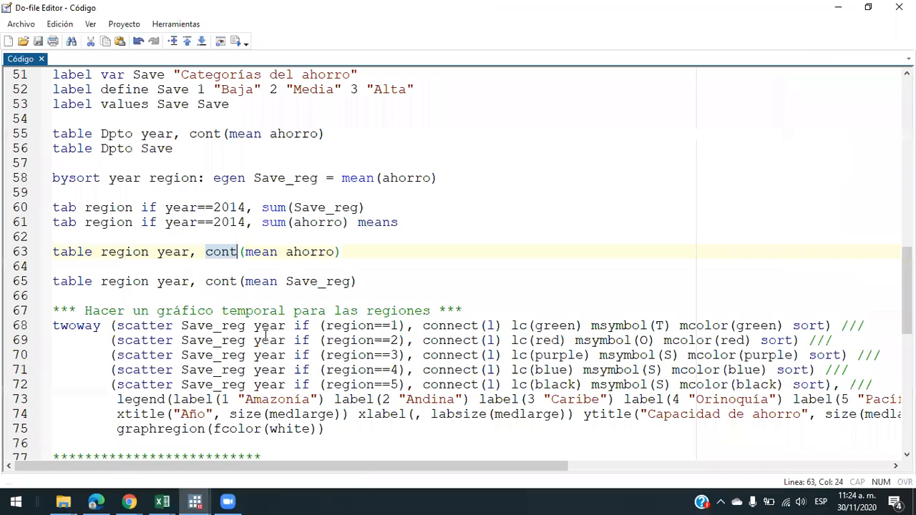
{"action": "left_click", "coordinate": [404, 254]}
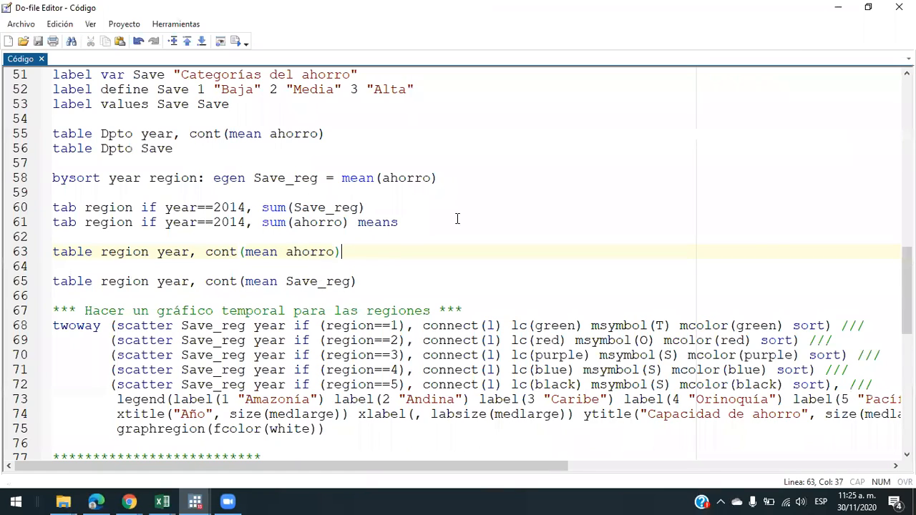
{"action": "key", "text": "Home"}
{"action": "key", "text": "Down"}
{"action": "key", "text": "Down"}
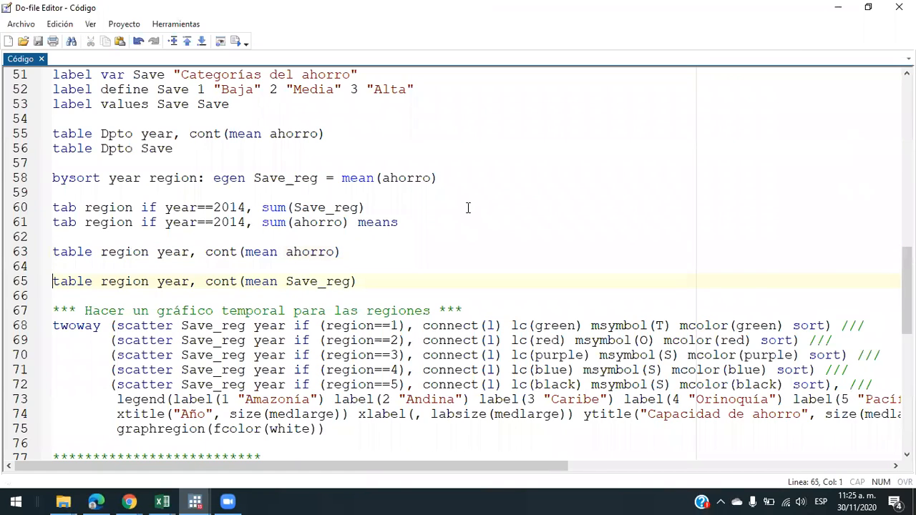
{"action": "key", "text": "shift+Down"}
{"action": "key", "text": "Up"}
{"action": "key", "text": "Up"}
{"action": "key", "text": "Down"}
{"action": "key", "text": "BackSpace"}
Step: Run the two table region year commands, cont(mean ahorro) and cont(mean Save_reg), from the do-file and view both resulting tables
{"action": "key", "text": "shift+Up"}
{"action": "key", "text": "Down"}
{"action": "key", "text": "Up"}
{"action": "key", "text": "shift+Down"}
{"action": "key", "text": "shift+Down"}
{"action": "key", "text": "shift+Left"}
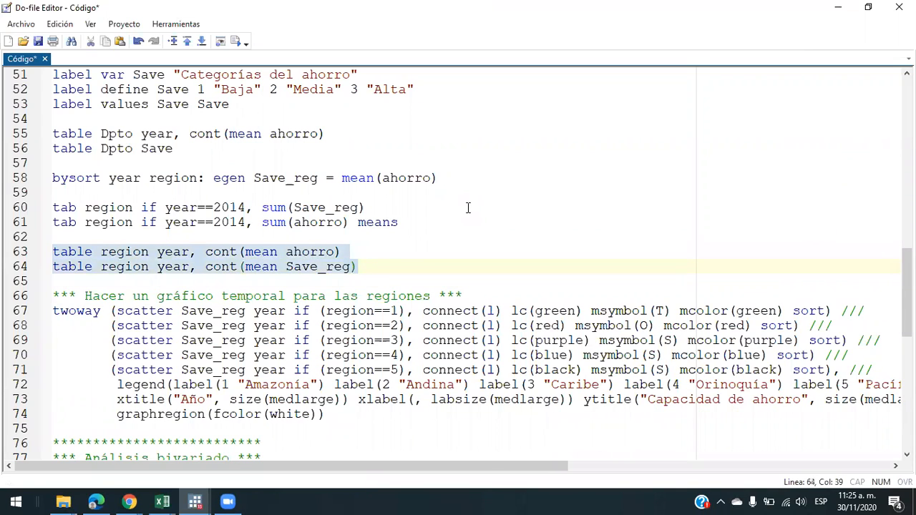
{"action": "key", "text": "ctrl+d"}
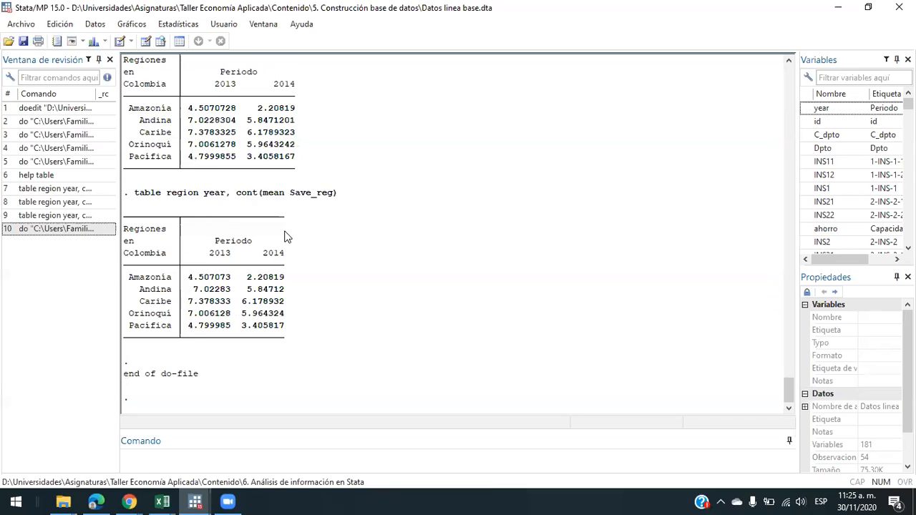
{"action": "scroll", "coordinate": [284, 237], "scroll_direction": "up", "scroll_amount": 2}
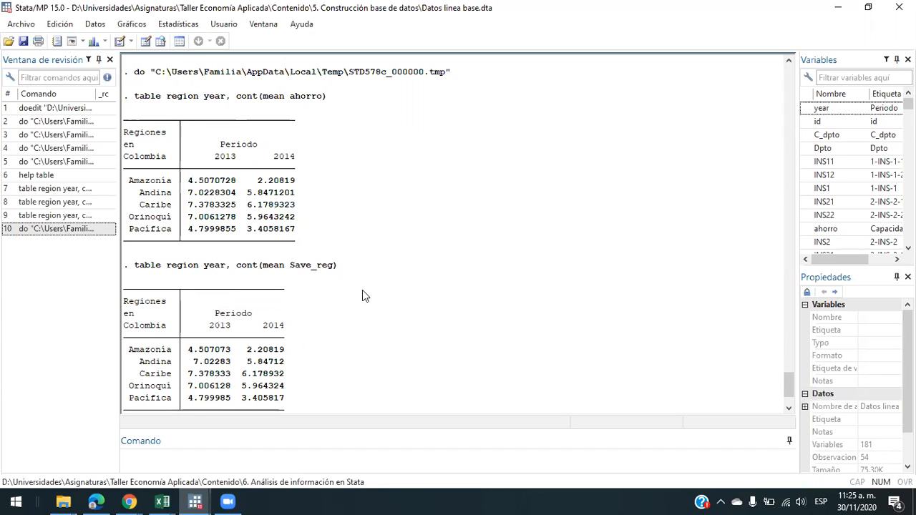
Step: Return to the do-file, save it, and clear the selection of the two table commands
{"action": "key", "text": "alt+Tab"}
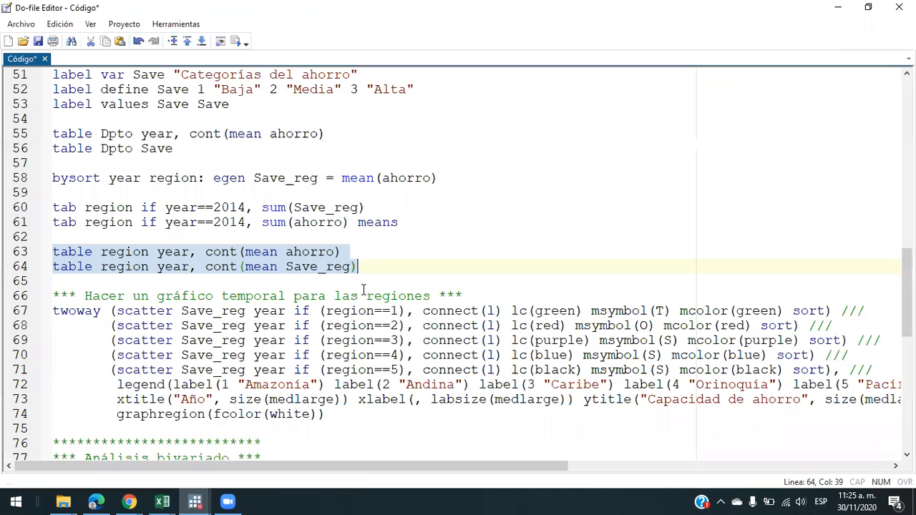
{"action": "scroll", "coordinate": [363, 290], "scroll_direction": "down", "scroll_amount": 2}
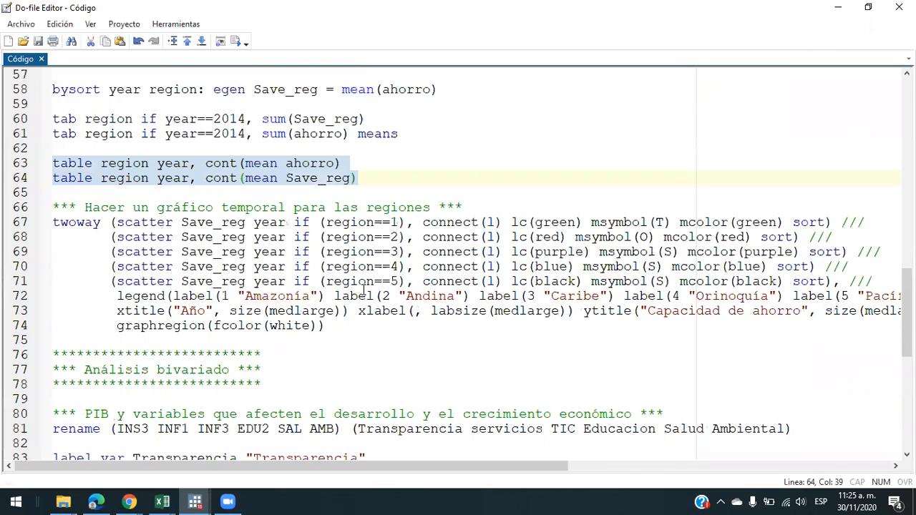
{"action": "key", "text": "Home"}
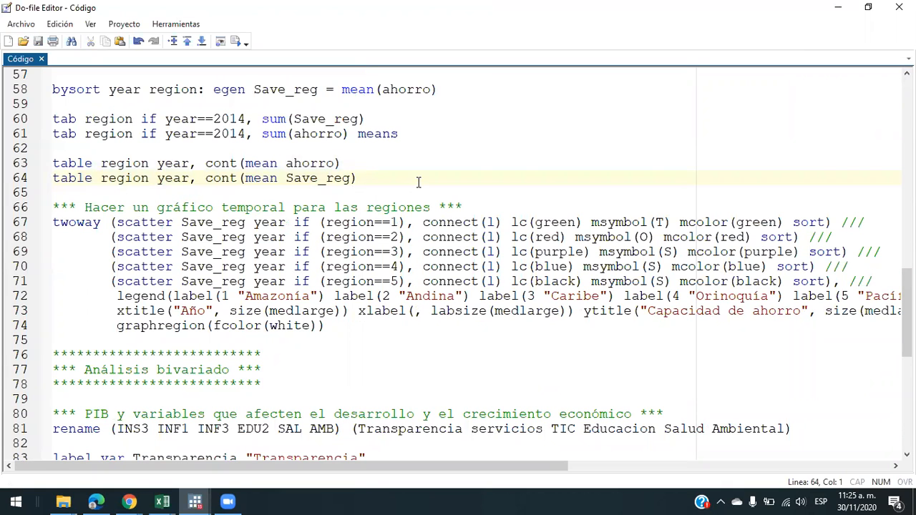
Step: Review the table help from its syntax through the options and statistics list, marking the stubwidth(#) option
{"action": "key", "text": "alt+Tab"}
{"action": "key", "text": "alt+Tab"}
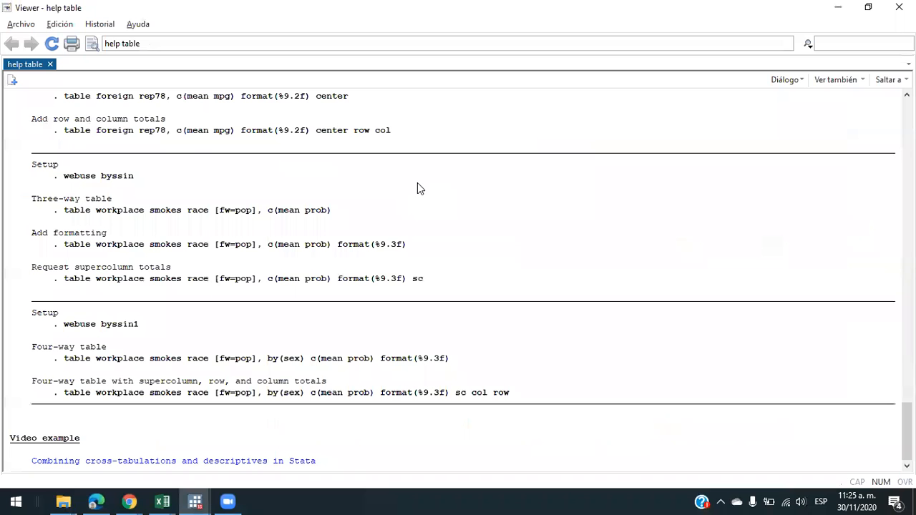
{"action": "key", "text": "ctrl+Home"}
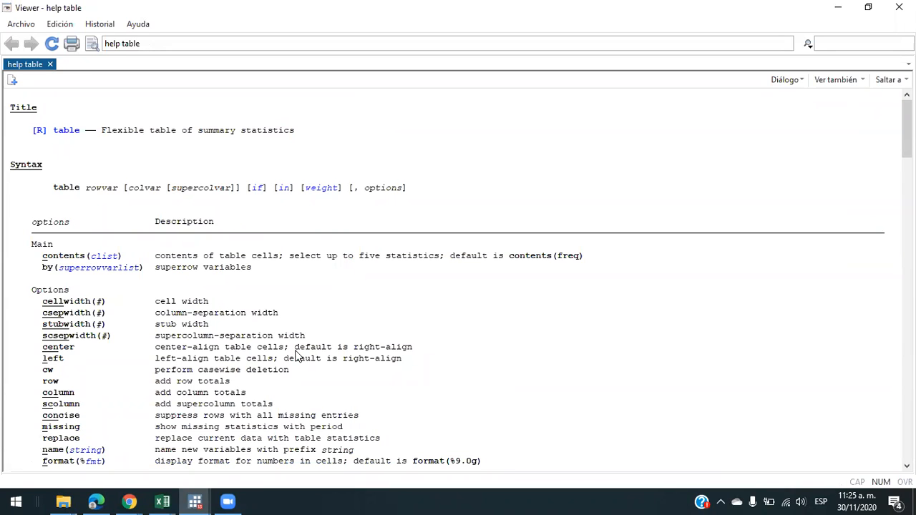
{"action": "scroll", "coordinate": [231, 296], "scroll_direction": "down", "scroll_amount": 1}
{"action": "left_click_drag", "start_coordinate": [39, 278], "coordinate": [457, 283]}
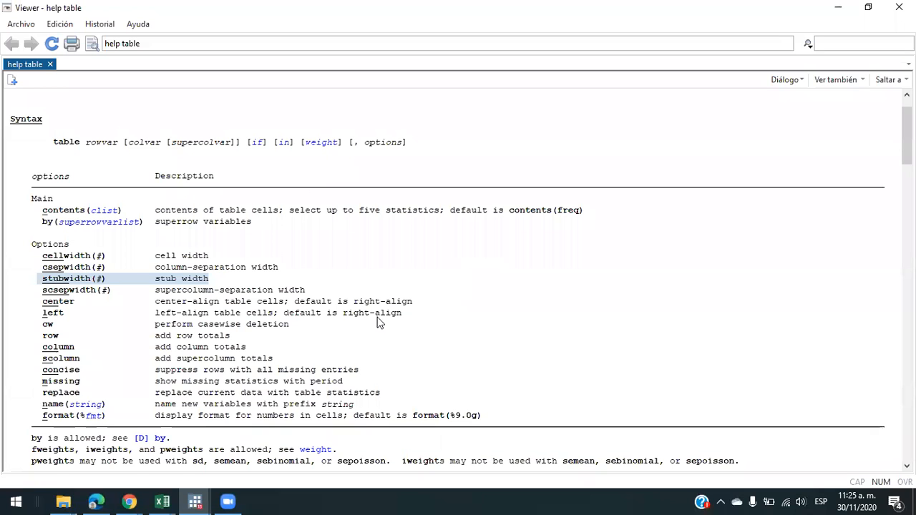
{"action": "scroll", "coordinate": [379, 324], "scroll_direction": "down", "scroll_amount": 10}
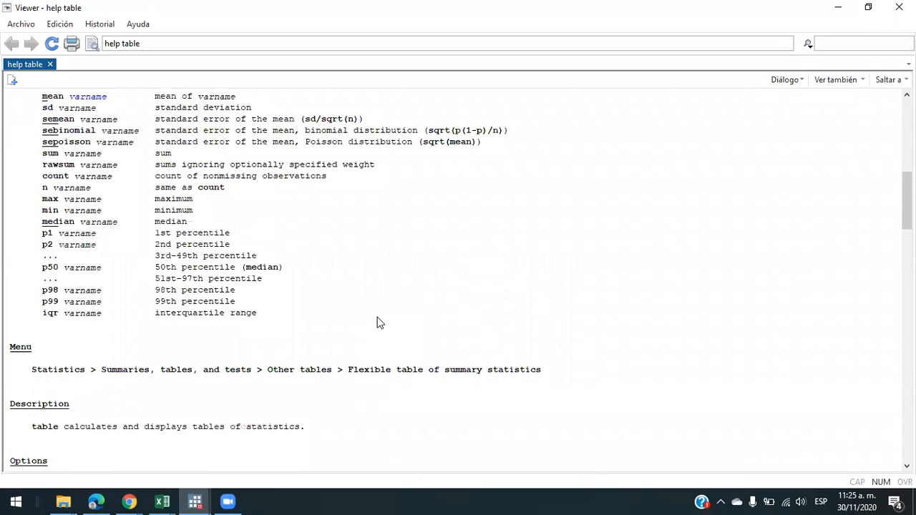
{"action": "scroll", "coordinate": [379, 324], "scroll_direction": "down", "scroll_amount": 3}
Step: Examine the do-file's twoway scatter command under the comment "Hacer un gráfico temporal para las regiones", shrinking the code text to see longer lines
{"action": "key", "text": "alt+Tab"}
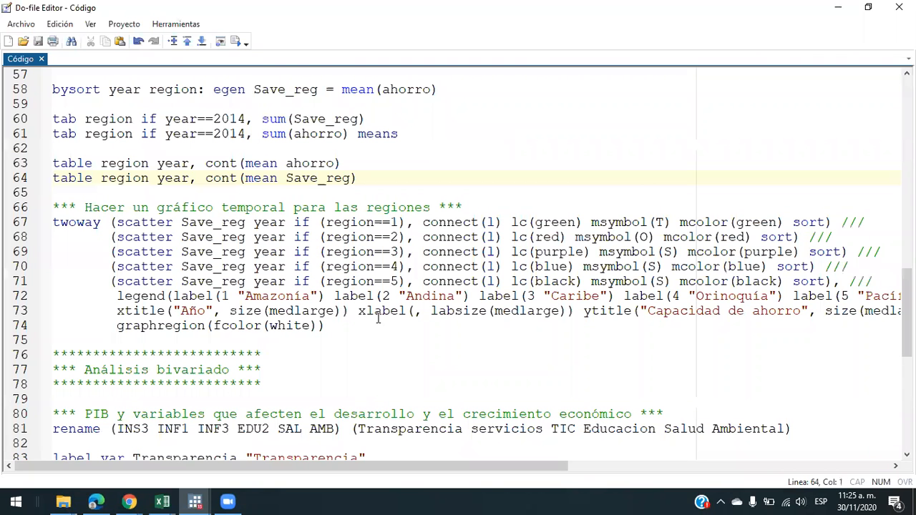
{"action": "key", "text": "Down"}
{"action": "key", "text": "Down"}
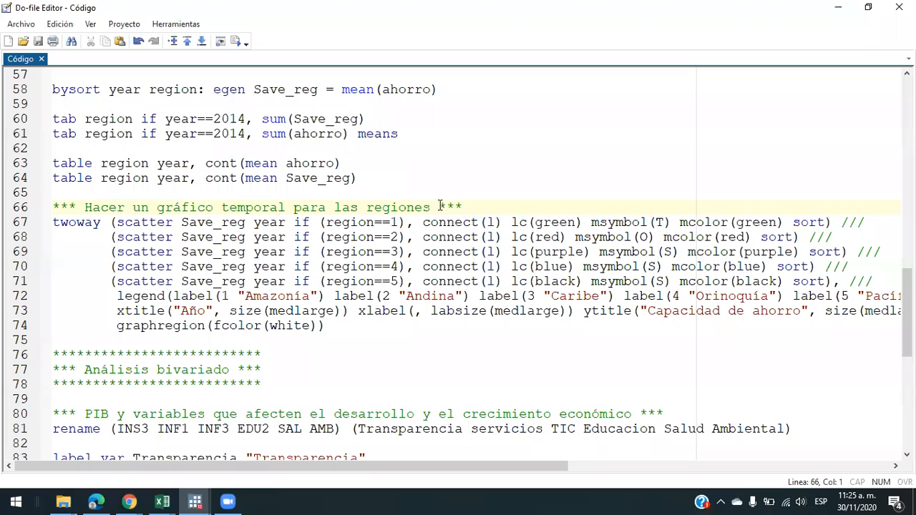
{"action": "scroll", "coordinate": [458, 172], "scroll_direction": "down", "scroll_amount": 2}
{"action": "scroll", "coordinate": [501, 143], "scroll_direction": "up", "scroll_amount": 1}
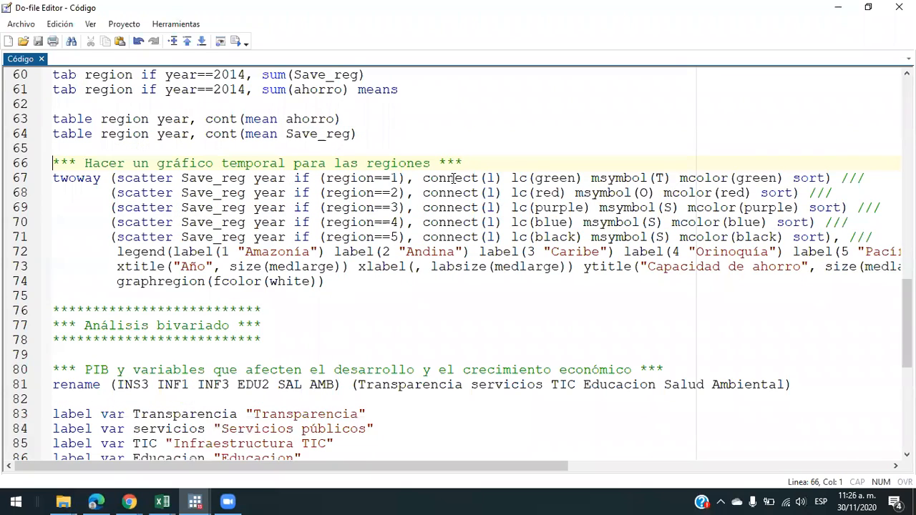
{"action": "key", "text": "shift+Down"}
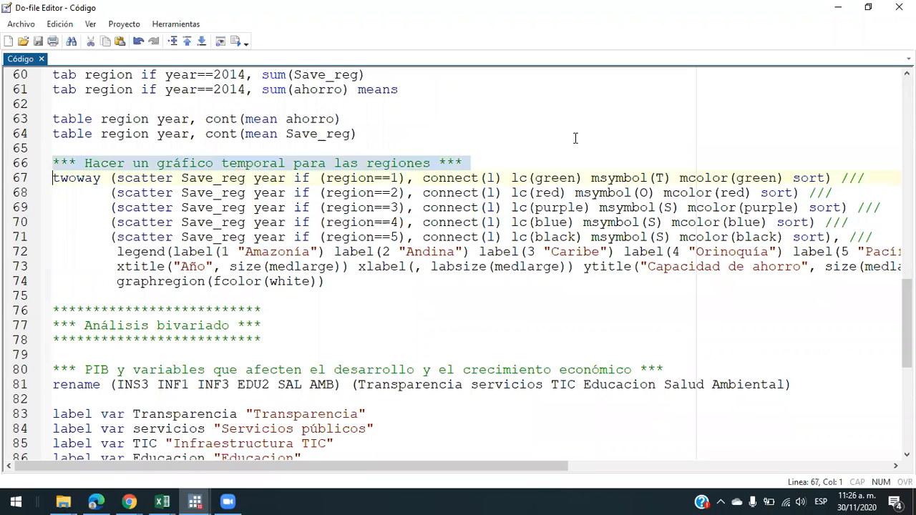
{"action": "key", "text": "Up"}
{"action": "key", "text": "Down"}
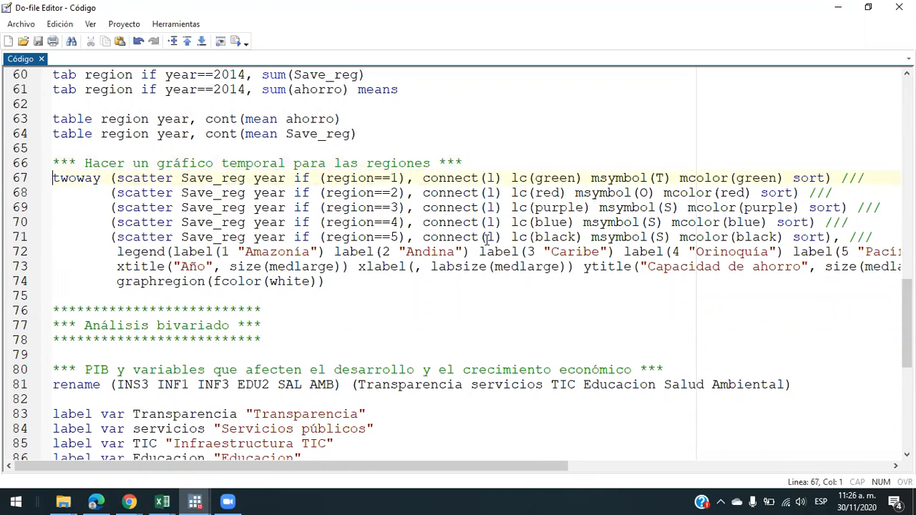
{"action": "scroll", "coordinate": [486, 238], "scroll_direction": "down", "scroll_amount": 1}
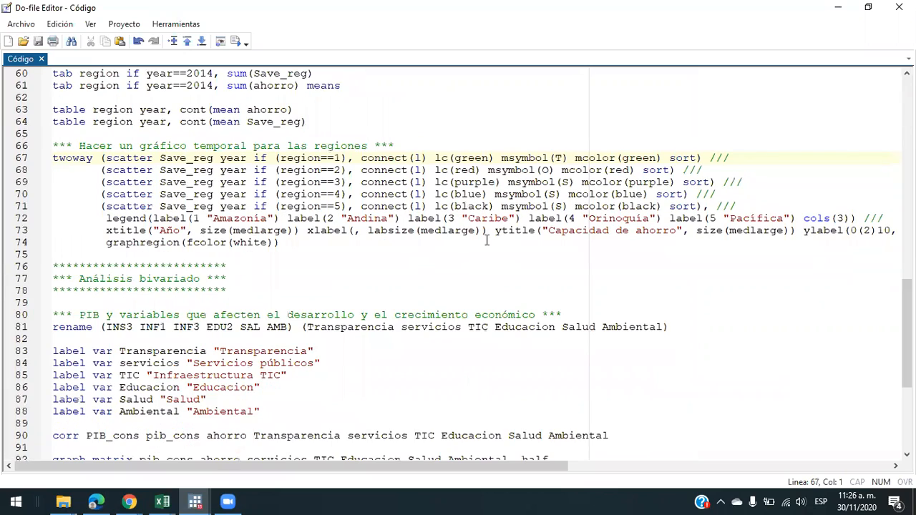
Step: Insert two blank lines between the regional graph comment and its twoway command, and save the do-file
{"action": "scroll", "coordinate": [487, 241], "scroll_direction": "down", "scroll_amount": 1}
{"action": "scroll", "coordinate": [487, 241], "scroll_direction": "up", "scroll_amount": 4}
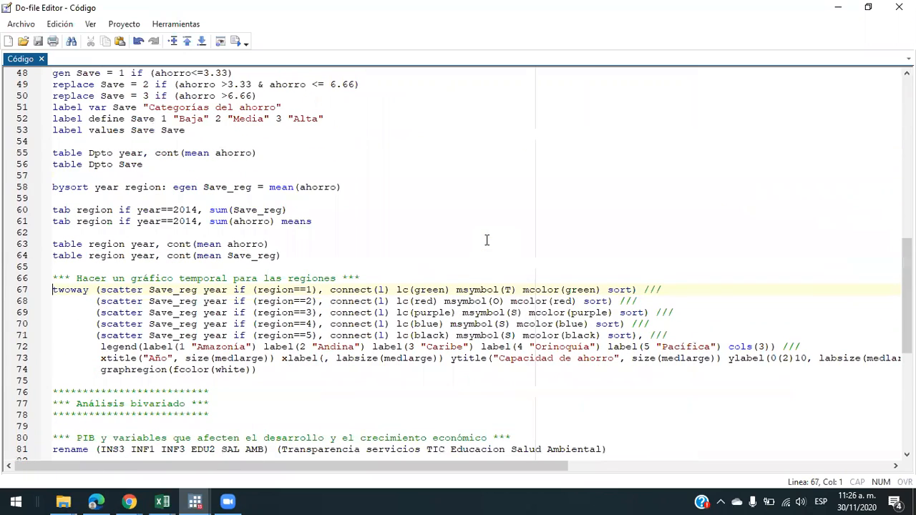
{"action": "key", "text": "Return"}
{"action": "key", "text": "Return"}
{"action": "scroll", "coordinate": [487, 240], "scroll_direction": "down", "scroll_amount": 3}
{"action": "key", "text": "ctrl+s"}
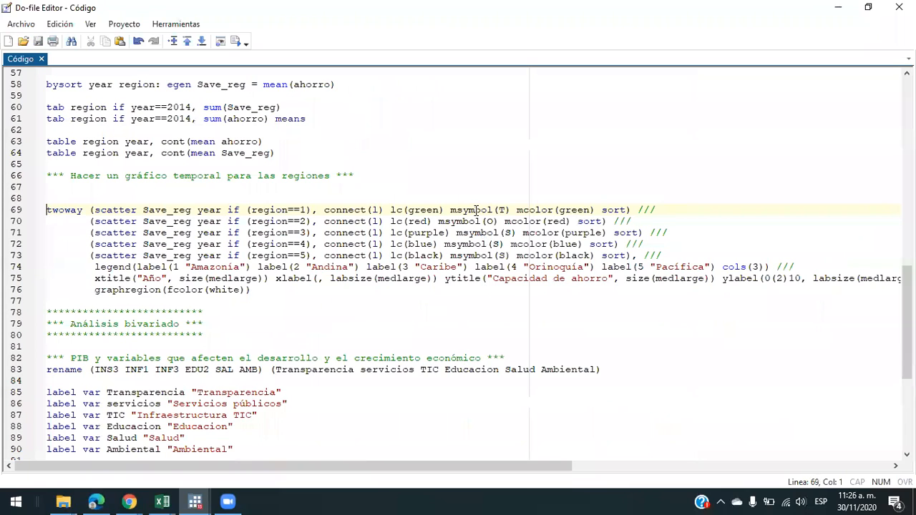
Step: Copy the beginning of the twoway command to the line directly under the comment and complete it as twoway (scatter Save_reg year)
{"action": "key", "text": "shift+Right"}
{"action": "key", "text": "shift+Right"}
{"action": "key", "text": "shift+Right"}
{"action": "key", "text": "shift+Right"}
{"action": "key", "text": "shift+Right"}
{"action": "key", "text": "shift+Right"}
{"action": "key", "text": "shift+Right"}
{"action": "key", "text": "shift+Right"}
{"action": "key", "text": "shift+Right"}
{"action": "key", "text": "shift+Right"}
{"action": "key", "text": "shift+Right"}
{"action": "key", "text": "shift+Right"}
{"action": "key", "text": "shift+Right"}
{"action": "key", "text": "shift+Right"}
{"action": "key", "text": "shift+Right"}
{"action": "key", "text": "shift+Right"}
{"action": "key", "text": "shift+Right"}
{"action": "key", "text": "shift+Right"}
{"action": "key", "text": "shift+Right"}
{"action": "key", "text": "shift+Right"}
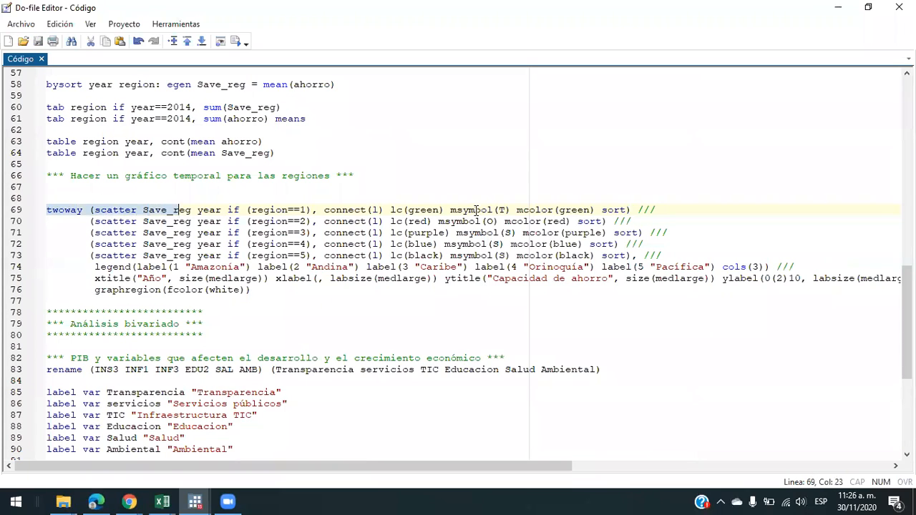
{"action": "key", "text": "shift+Right"}
{"action": "key", "text": "shift+Right"}
{"action": "key", "text": "shift+Right"}
{"action": "key", "text": "shift+Right"}
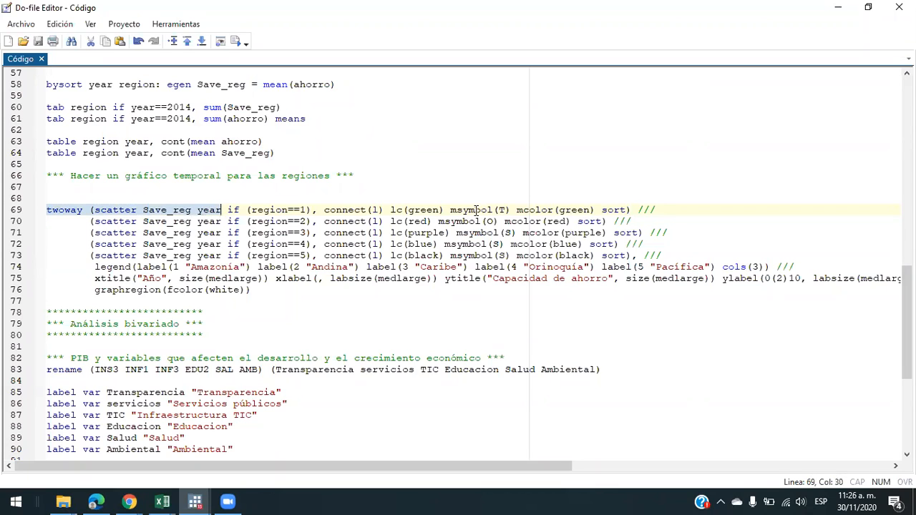
{"action": "key", "text": "ctrl+c"}
{"action": "key", "text": "Up"}
{"action": "key", "text": "Up"}
{"action": "key", "text": "ctrl+v"}
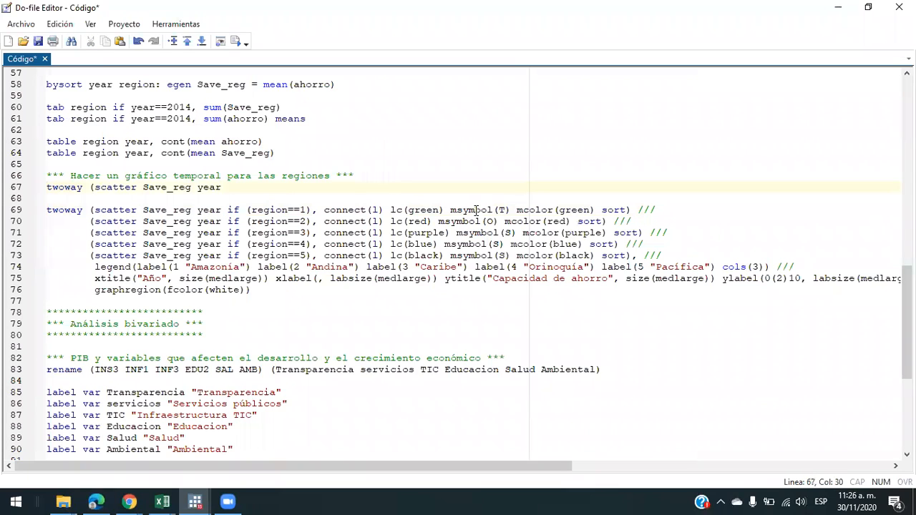
{"action": "type", "text": ")"}
Step: Go over the parts of the short twoway (scatter Save_reg year) command against the full version below, and save the do-file
{"action": "key", "text": "Left"}
{"action": "key", "text": "Left"}
{"action": "key", "text": "Left"}
{"action": "key", "text": "Left"}
{"action": "key", "text": "Left"}
{"action": "key", "text": "Left"}
{"action": "key", "text": "Left"}
{"action": "key", "text": "Left"}
{"action": "key", "text": "Left"}
{"action": "key", "text": "Left"}
{"action": "key", "text": "Left"}
{"action": "key", "text": "Left"}
{"action": "key", "text": "Left"}
{"action": "key", "text": "Left"}
{"action": "key", "text": "Left"}
{"action": "key", "text": "Left"}
{"action": "key", "text": "Left"}
{"action": "key", "text": "Left"}
{"action": "key", "text": "Left"}
{"action": "key", "text": "Left"}
{"action": "key", "text": "Left"}
{"action": "key", "text": "Left"}
{"action": "key", "text": "Left"}
{"action": "key", "text": "Right"}
{"action": "key", "text": "Right"}
{"action": "key", "text": "Right"}
{"action": "key", "text": "Down"}
{"action": "key", "text": "Down"}
{"action": "key", "text": "Up"}
{"action": "key", "text": "Up"}
{"action": "key", "text": "Right"}
{"action": "key", "text": "Right"}
{"action": "key", "text": "Right"}
{"action": "key", "text": "Right"}
{"action": "key", "text": "Right"}
{"action": "key", "text": "Right"}
{"action": "key", "text": "Right"}
{"action": "key", "text": "ctrl+s"}
Step: Mark the word scatter in the short twoway command, and place the cursor before Save_reg
{"action": "key", "text": "Left"}
{"action": "key", "text": "ctrl+shift+Left"}
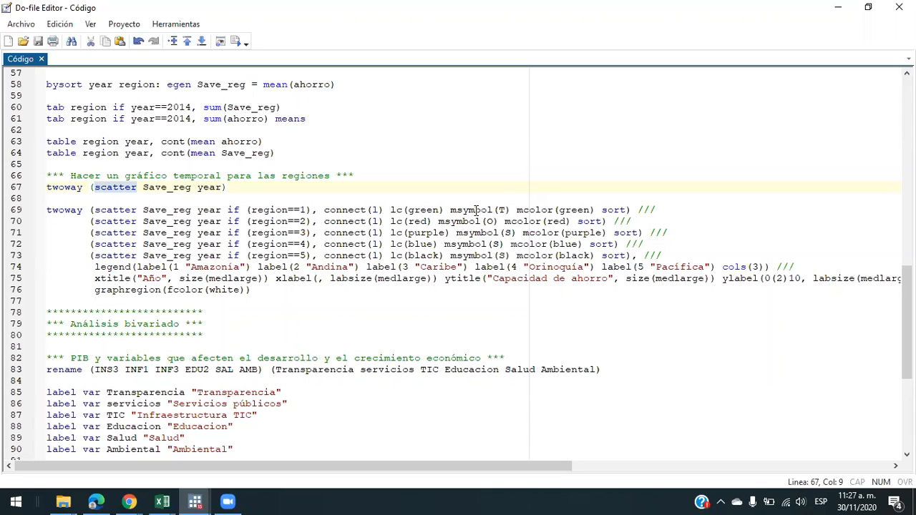
{"action": "key", "text": "Right"}
{"action": "key", "text": "Right"}
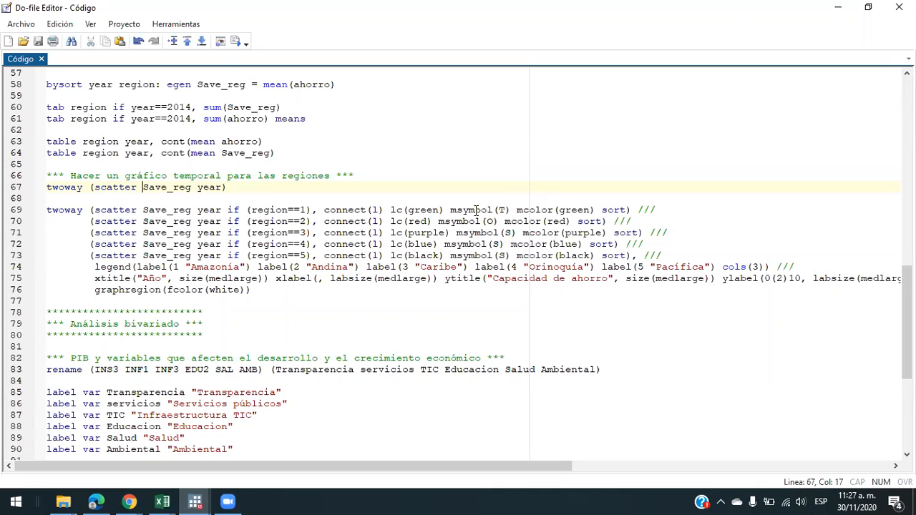
Step: Run only the line "twoway (scatter Save_reg year)" from the do-file to draw the basic scatter plot
{"action": "key", "text": "Left"}
{"action": "key", "text": "Left"}
{"action": "key", "text": "Left"}
{"action": "key", "text": "Right"}
{"action": "key", "text": "Right"}
{"action": "key", "text": "Right"}
{"action": "key", "text": "Right"}
{"action": "key", "text": "Right"}
{"action": "key", "text": "Right"}
{"action": "key", "text": "Right"}
{"action": "key", "text": "Right"}
{"action": "key", "text": "Right"}
{"action": "key", "text": "Right"}
{"action": "key", "text": "Right"}
{"action": "key", "text": "Right"}
{"action": "key", "text": "Right"}
{"action": "key", "text": "Home"}
{"action": "key", "text": "shift+End"}
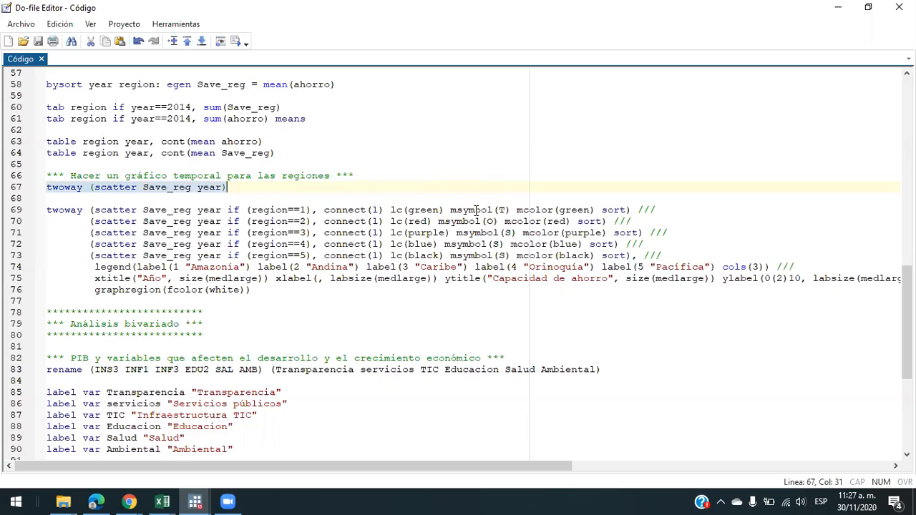
{"action": "key", "text": "ctrl+d"}
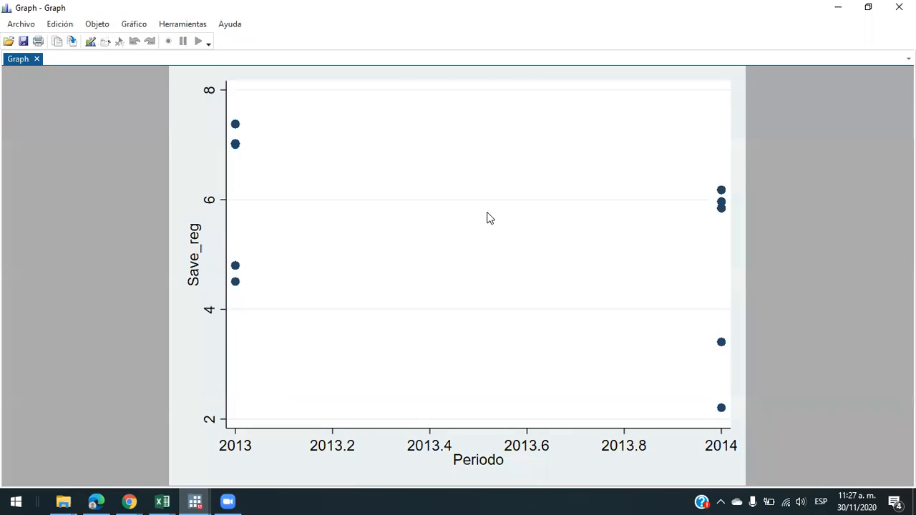
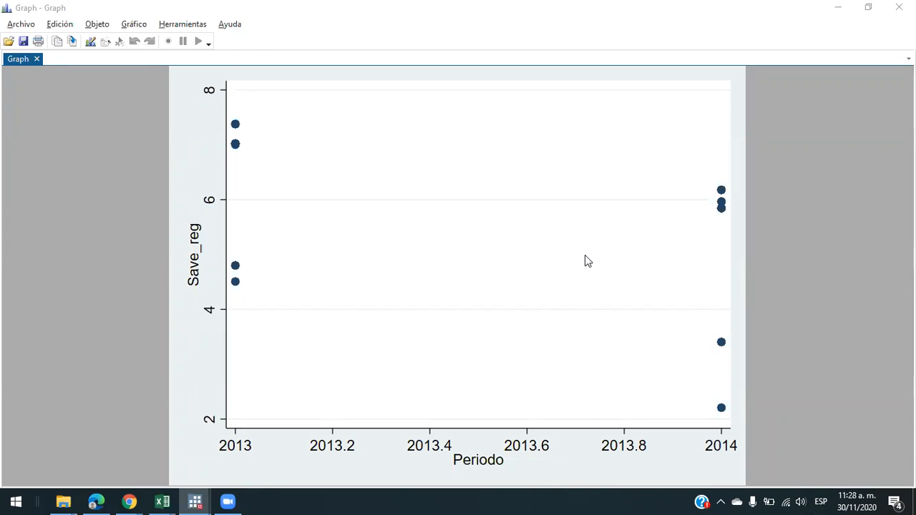
Step: Return to the do-file and review the basic scatter command and the multi-region twoway block below it
{"action": "key", "text": "alt+Tab"}
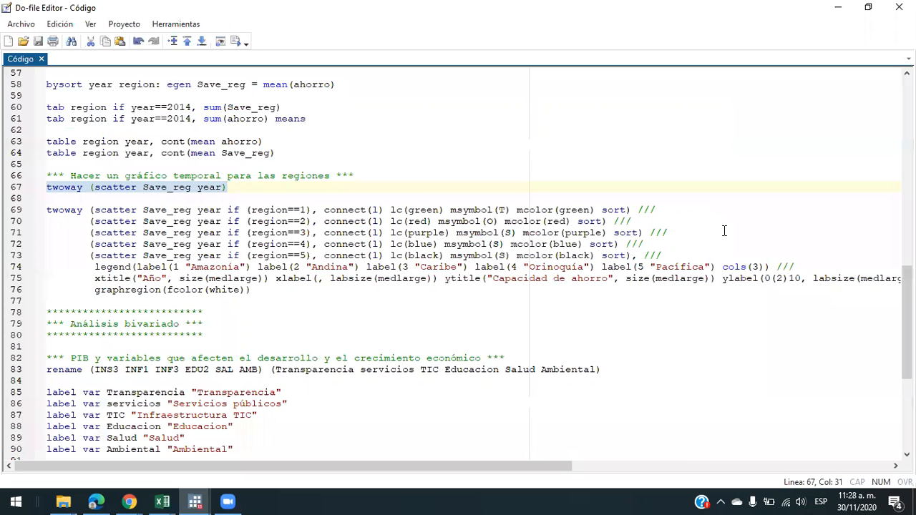
{"action": "key", "text": "Home"}
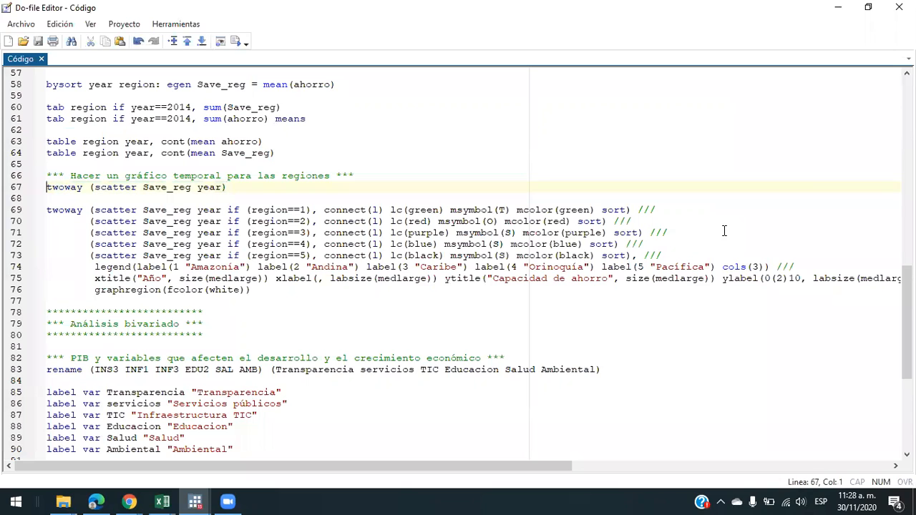
{"action": "key", "text": "shift+End"}
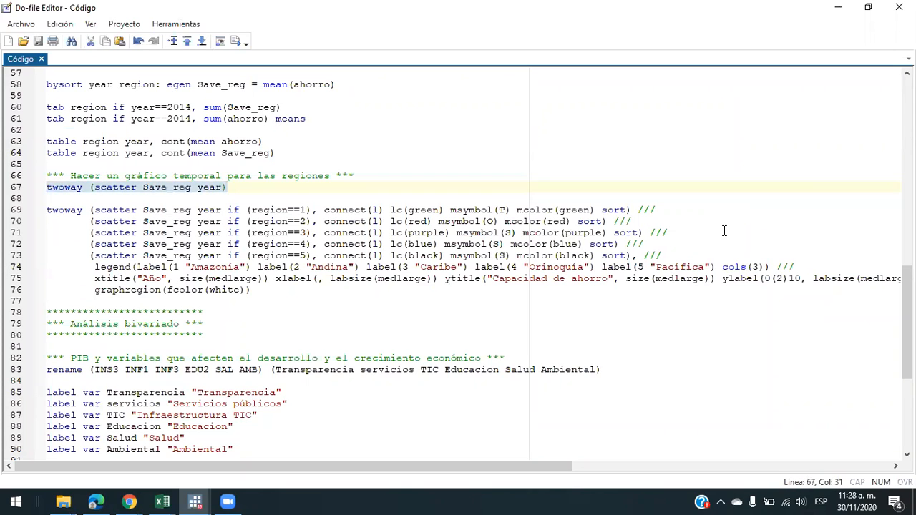
{"action": "key", "text": "Home"}
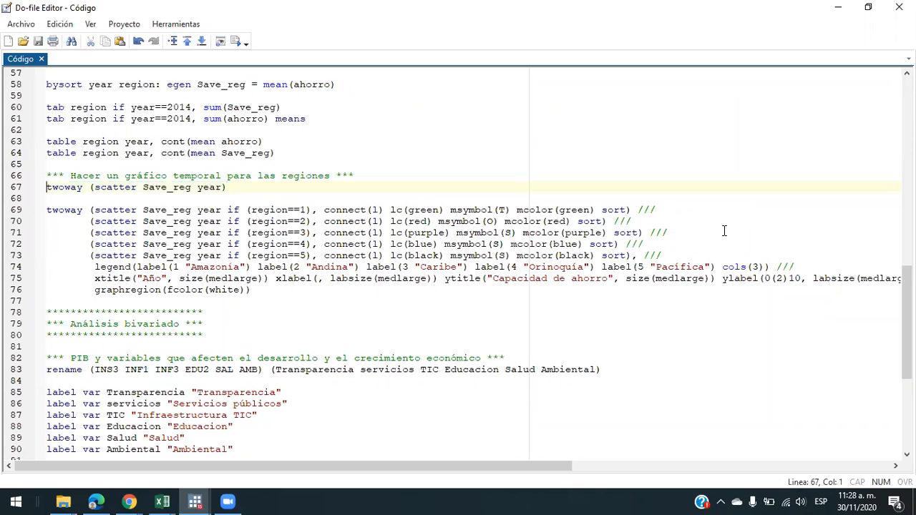
{"action": "key", "text": "shift+End"}
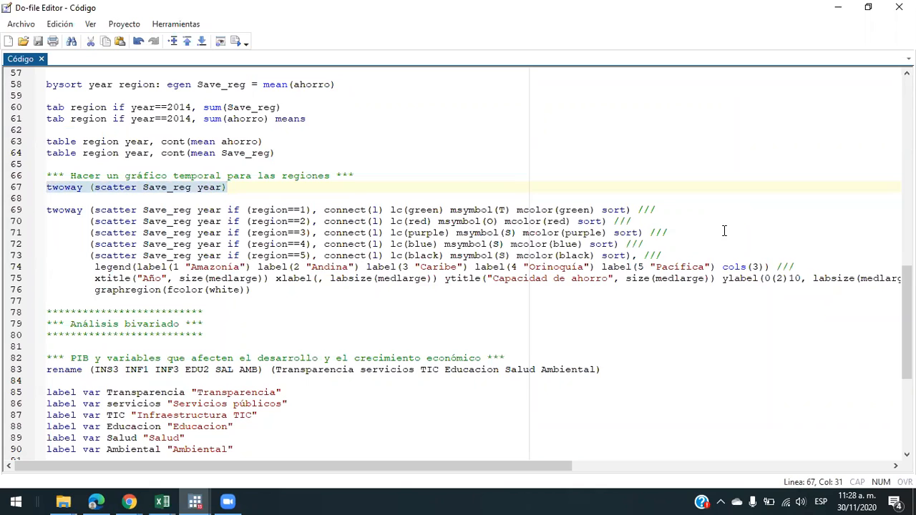
{"action": "key", "text": "Down"}
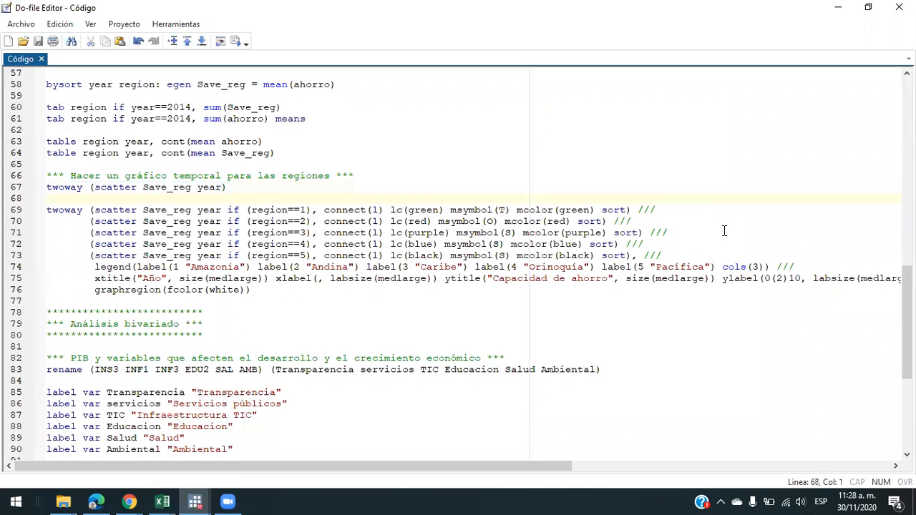
{"action": "key", "text": "shift+Down"}
{"action": "key", "text": "shift+Down"}
{"action": "key", "text": "shift+Down"}
{"action": "key", "text": "shift+Down"}
{"action": "key", "text": "shift+Down"}
{"action": "key", "text": "shift+Down"}
{"action": "key", "text": "Up"}
{"action": "key", "text": "Up"}
{"action": "key", "text": "Up"}
{"action": "key", "text": "Up"}
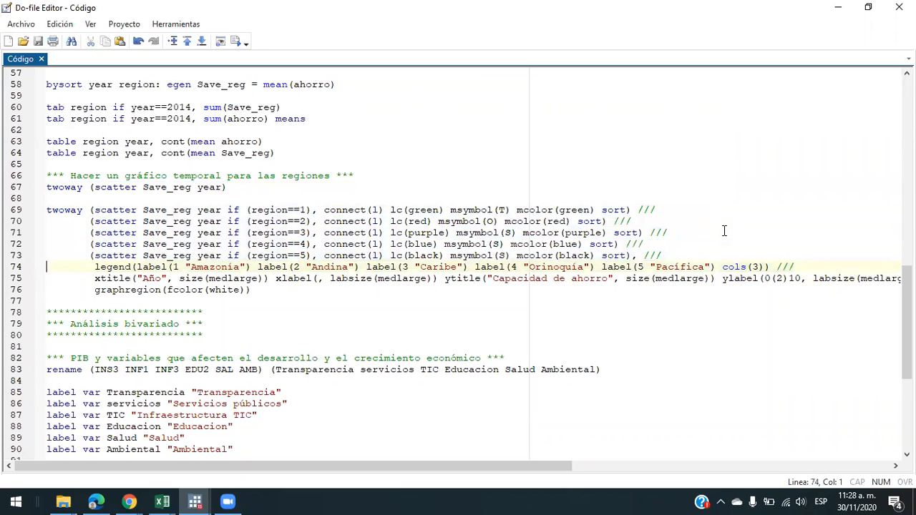
{"action": "key", "text": "Up"}
{"action": "key", "text": "Up"}
{"action": "key", "text": "Up"}
{"action": "key", "text": "Up"}
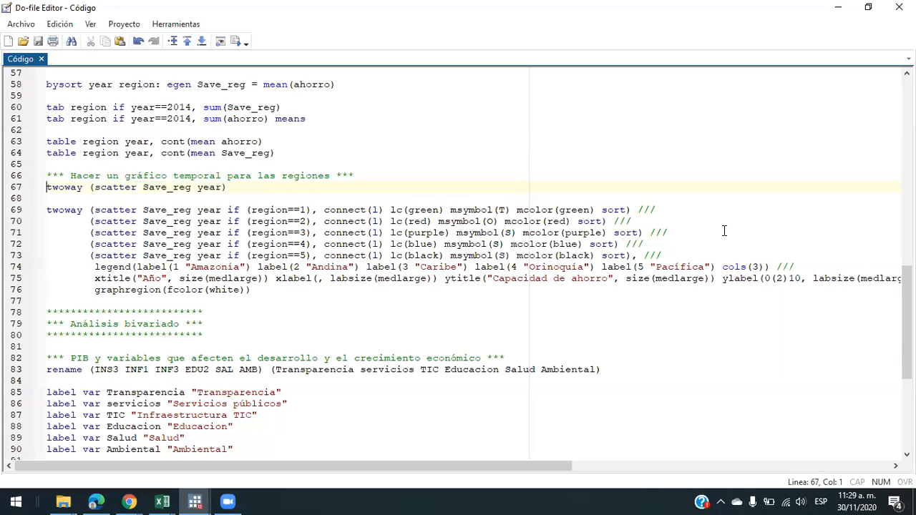
{"action": "key", "text": "ctrl+shift+Right"}
{"action": "key", "text": "shift+Left"}
{"action": "key", "text": "Left"}
Step: Switch to the main Stata window and start a new plot definition for a two-way graph
{"action": "mouse_move", "coordinate": [195, 501]}
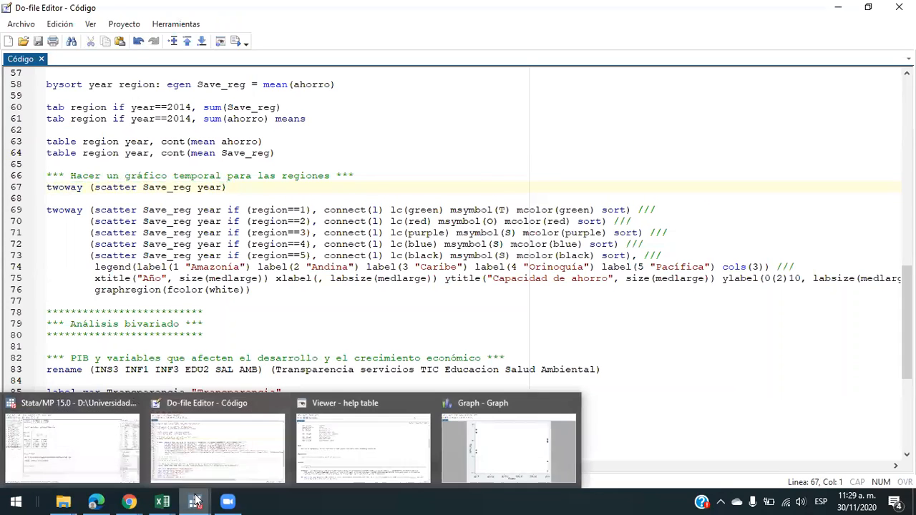
{"action": "left_click", "coordinate": [110, 442]}
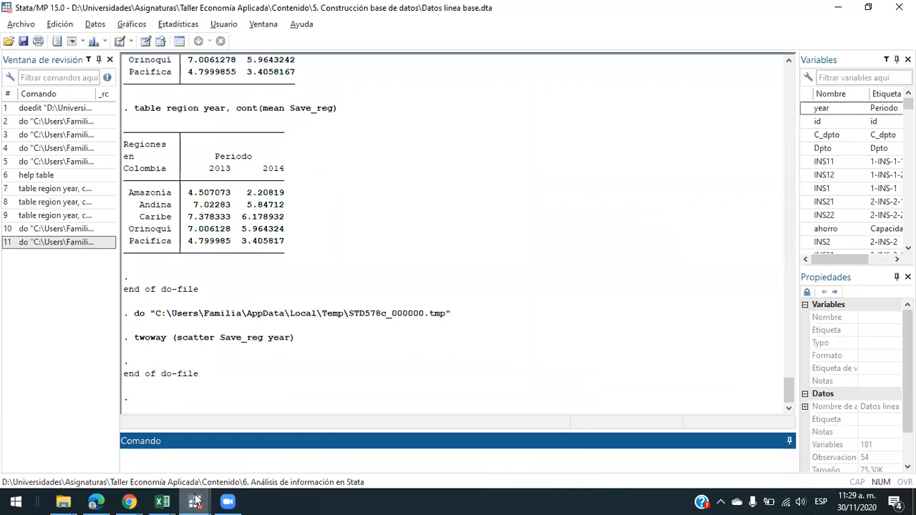
{"action": "mouse_move", "coordinate": [195, 501]}
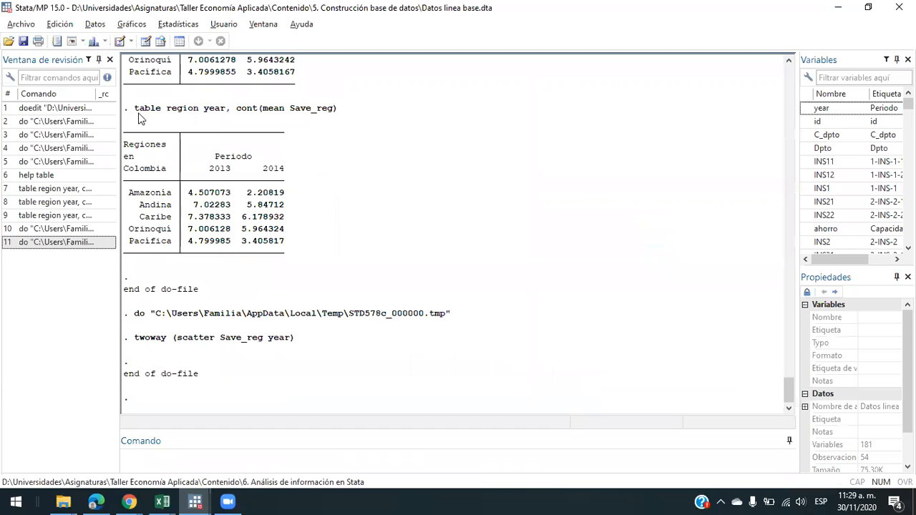
{"action": "left_click", "coordinate": [138, 26]}
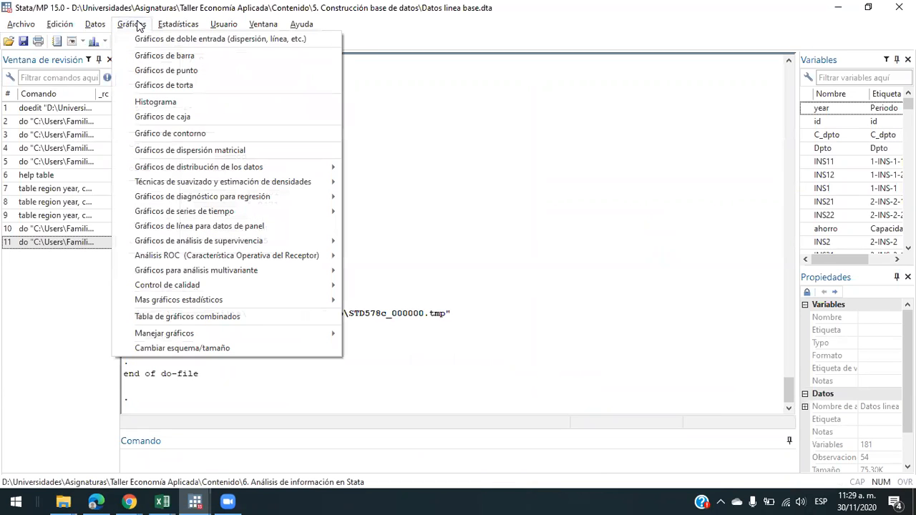
{"action": "key", "text": "Escape"}
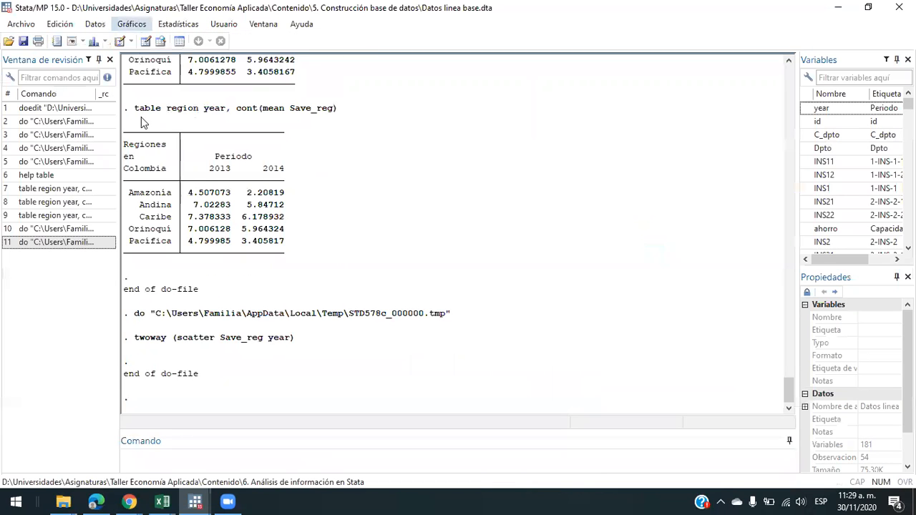
{"action": "left_click", "coordinate": [132, 26]}
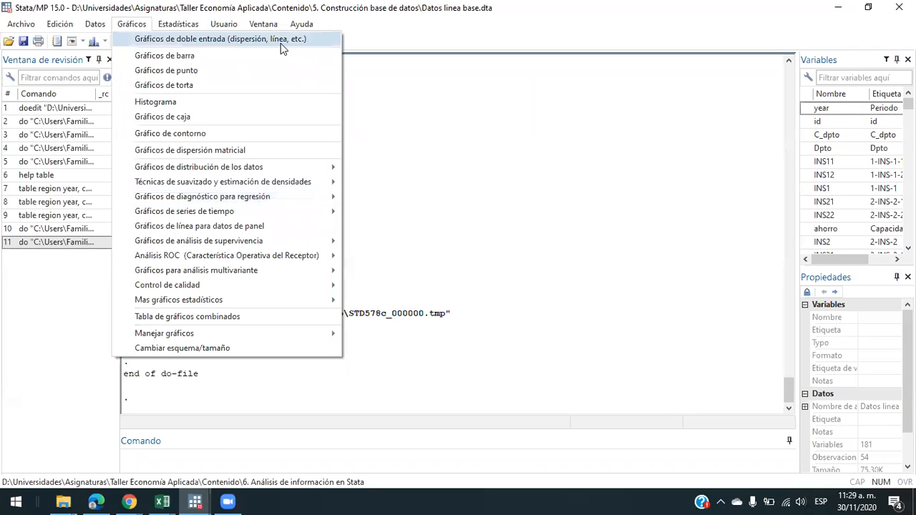
{"action": "left_click", "coordinate": [222, 42]}
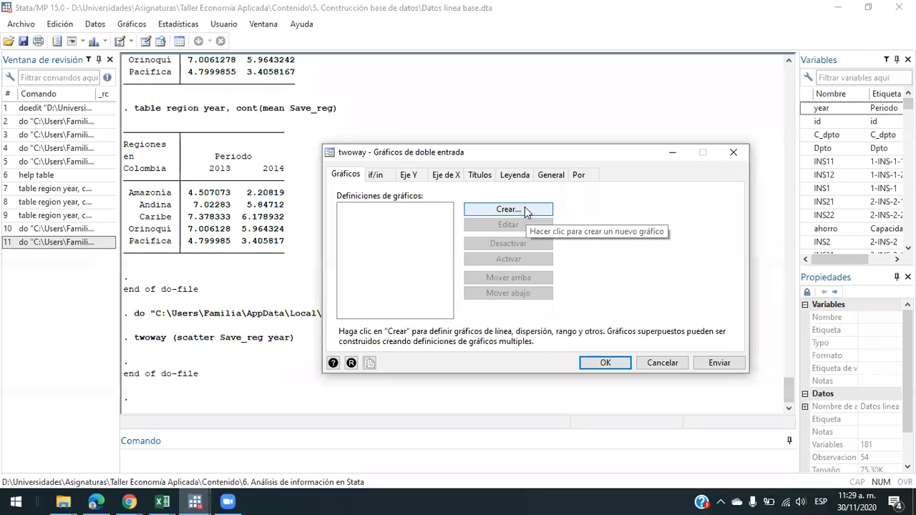
{"action": "left_click", "coordinate": [525, 208]}
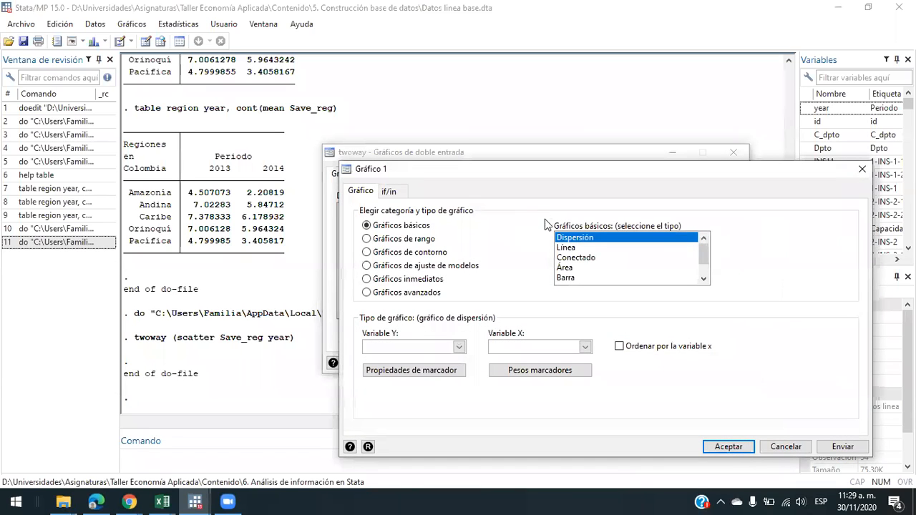
Step: Define a scatter plot with Save_reg as Y and year as X, sorted by the X variable, and submit it
{"action": "left_click", "coordinate": [460, 348]}
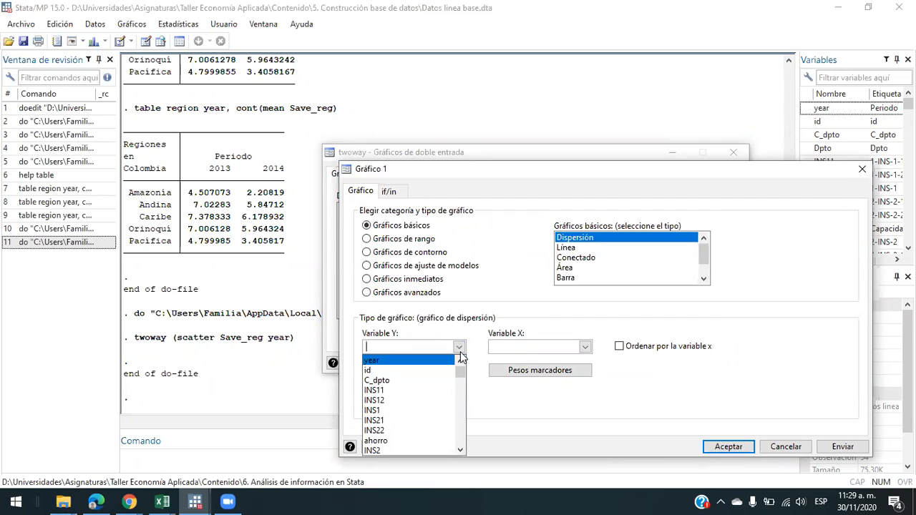
{"action": "left_click_drag", "start_coordinate": [461, 373], "coordinate": [463, 450]}
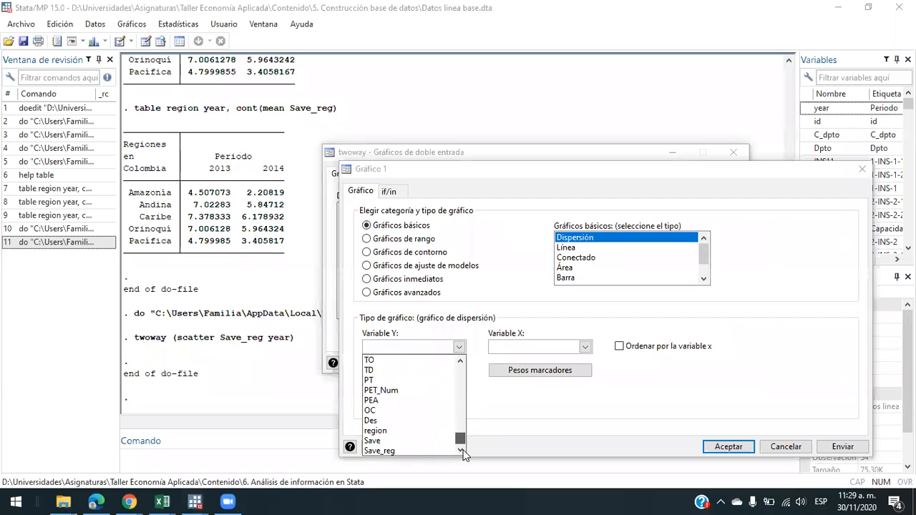
{"action": "left_click", "coordinate": [415, 451]}
{"action": "left_click", "coordinate": [587, 347]}
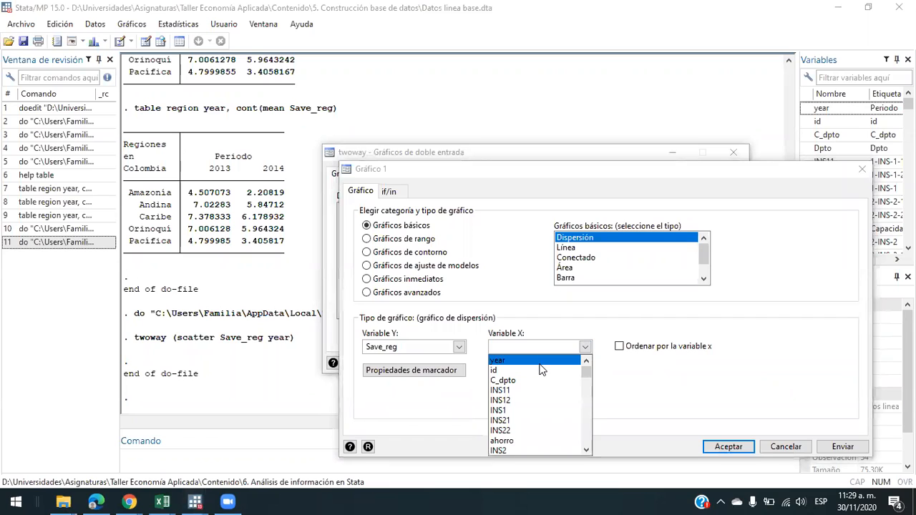
{"action": "left_click", "coordinate": [542, 361]}
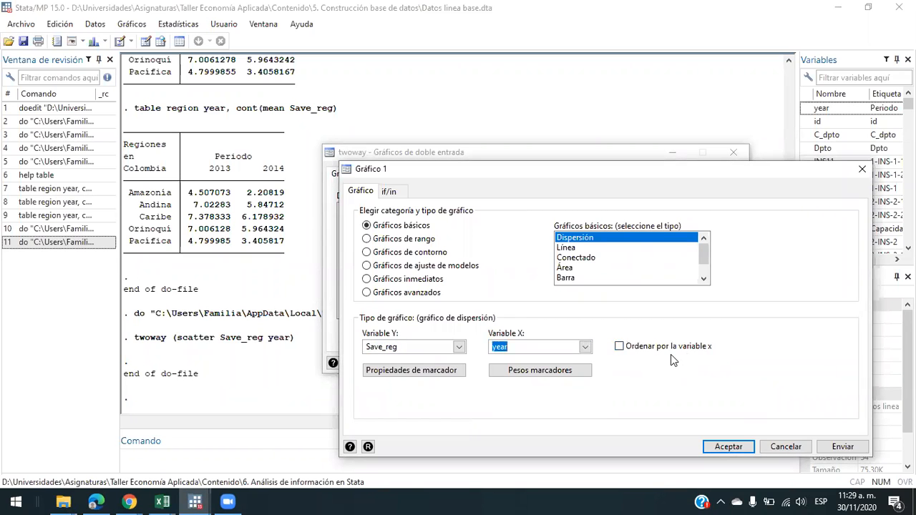
{"action": "left_click", "coordinate": [619, 346]}
{"action": "left_click", "coordinate": [843, 448]}
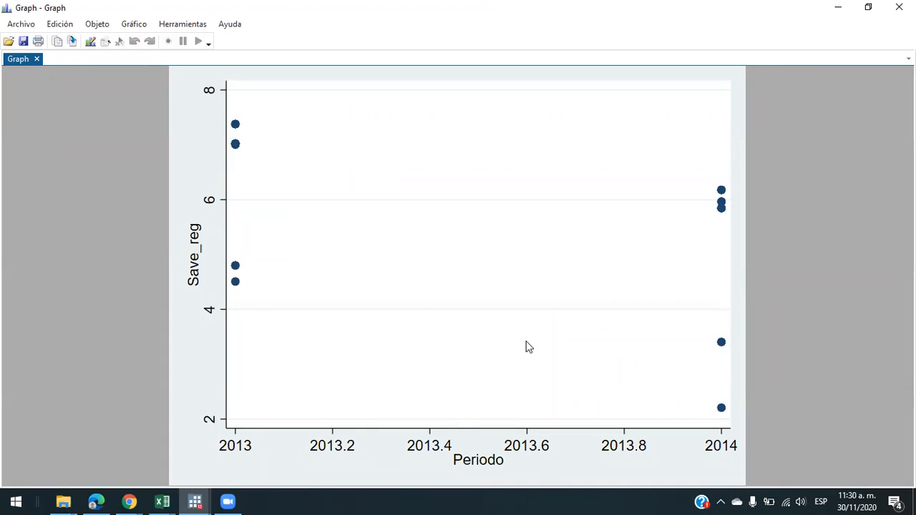
Step: Reduce the graph window and examine the command generated by the plot definition in the results output
{"action": "left_click", "coordinate": [866, 11]}
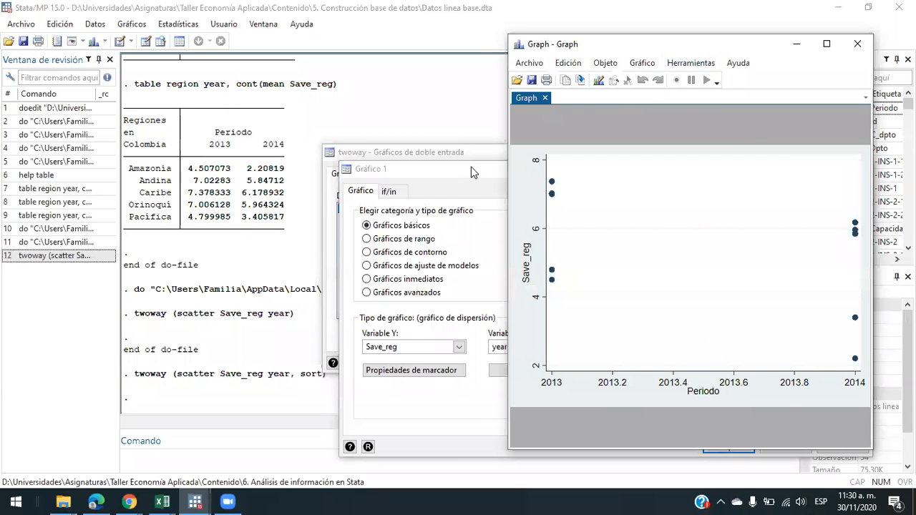
{"action": "left_click", "coordinate": [176, 318]}
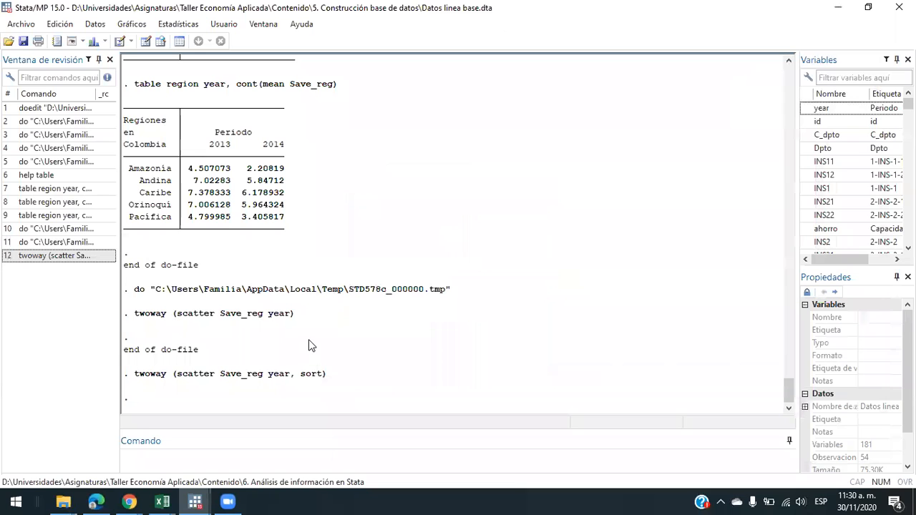
{"action": "key", "text": "alt+Tab"}
{"action": "key", "text": "alt+Tab"}
{"action": "key", "text": "alt+Tab"}
{"action": "key", "text": "Tab"}
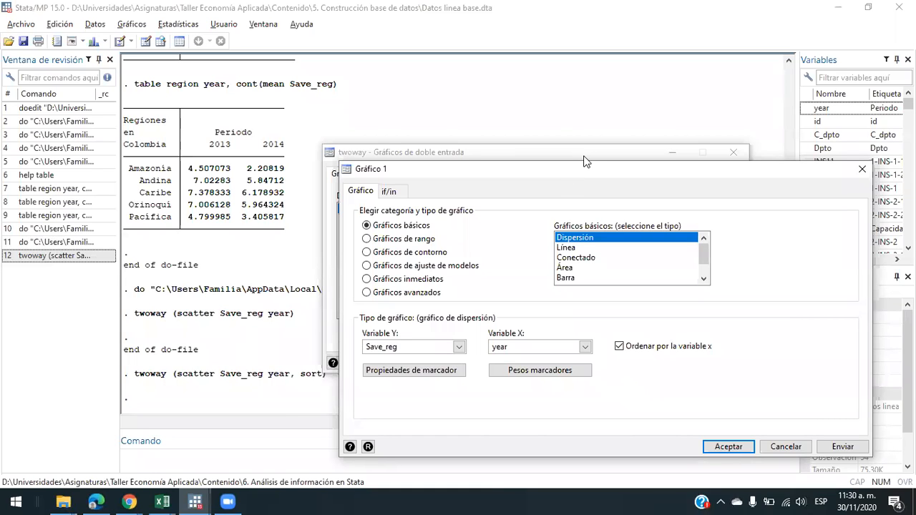
{"action": "left_click_drag", "start_coordinate": [584, 157], "coordinate": [606, 68]}
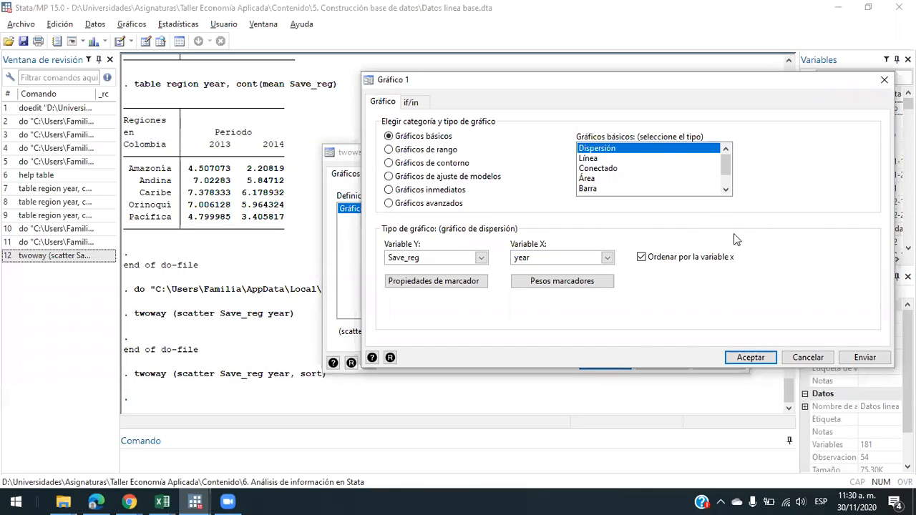
{"action": "left_click", "coordinate": [860, 361]}
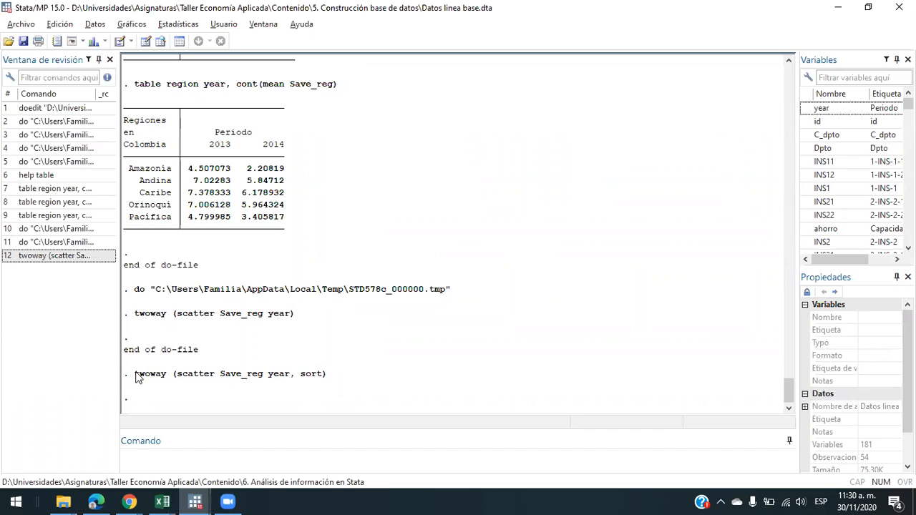
Step: Copy "twoway (scatter Save_reg year, sort)" from the results into the do-file below the basic scatter command, followed by a blank line
{"action": "left_click_drag", "start_coordinate": [135, 377], "coordinate": [327, 383]}
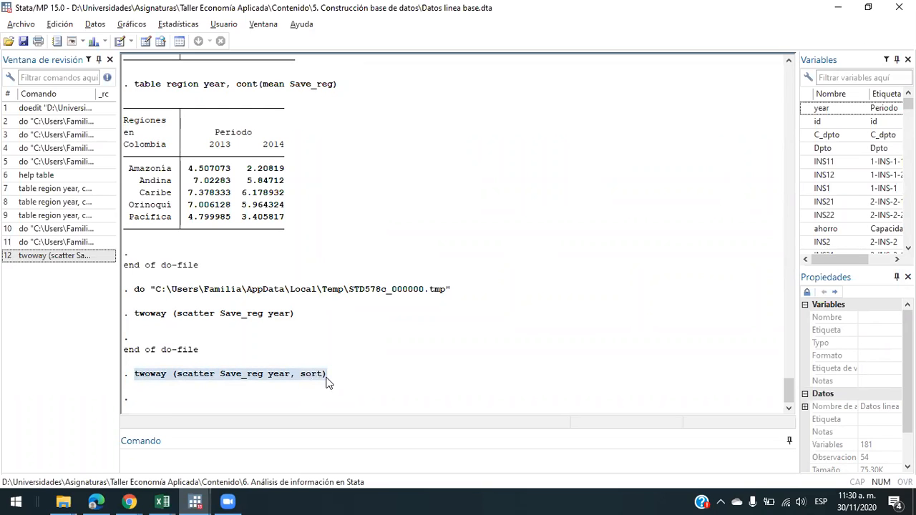
{"action": "left_click", "coordinate": [195, 501]}
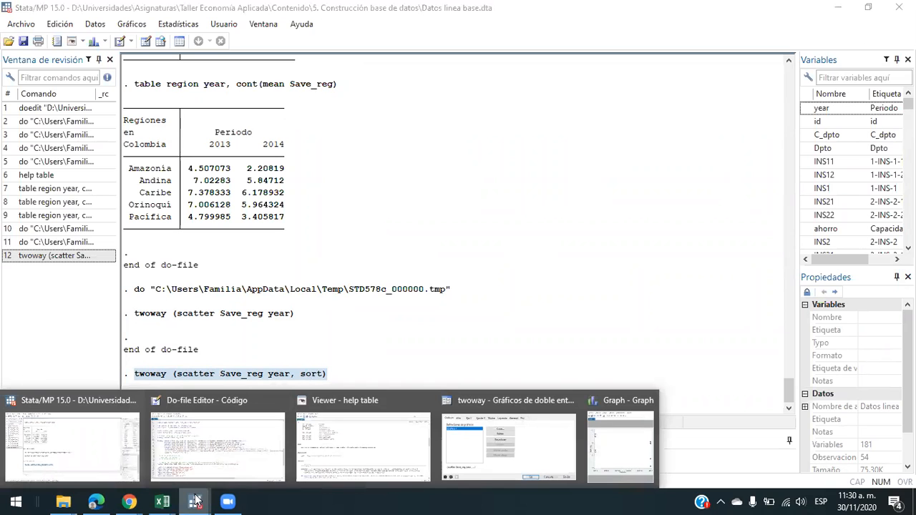
{"action": "left_click", "coordinate": [230, 435]}
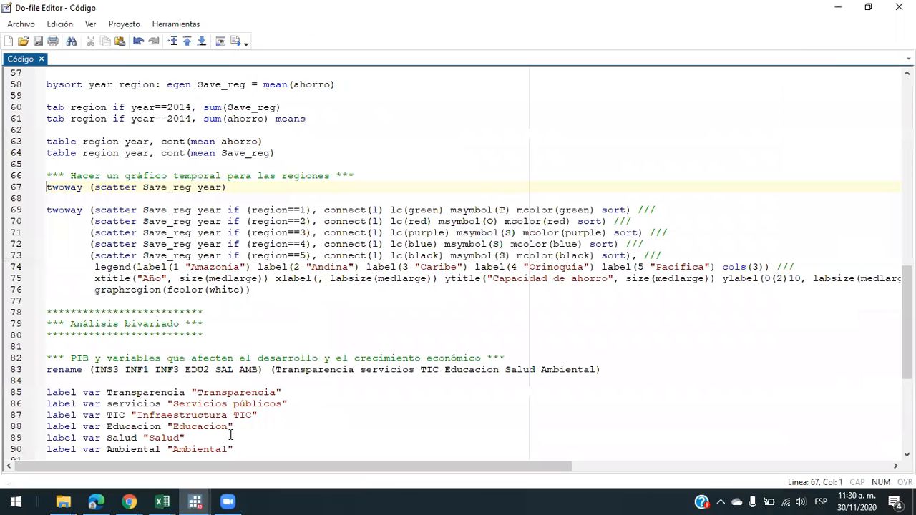
{"action": "key", "text": "Down"}
{"action": "type", "text": "twoway (scatter Save_reg year, sort)"}
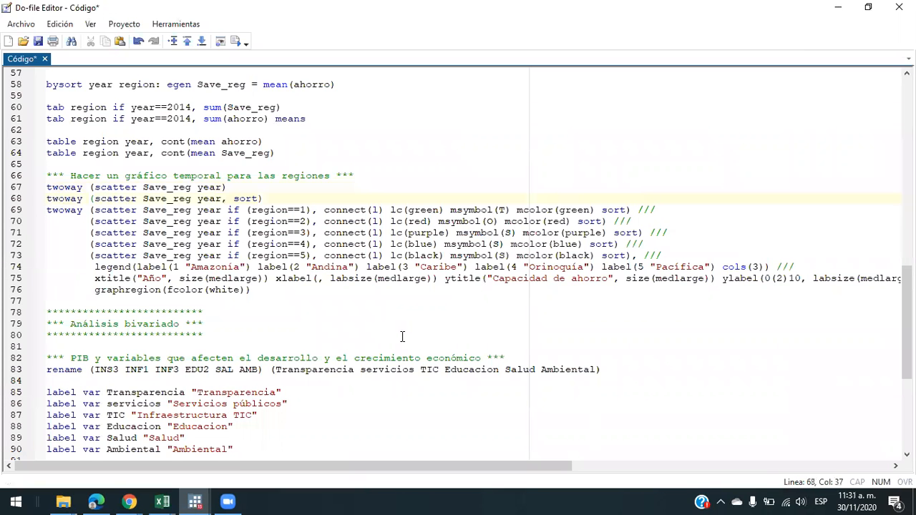
{"action": "key", "text": "Return"}
Step: Delete the basic scatter command without the sort option from the do-file, keeping the sorted one, and save the file
{"action": "key", "text": "shift+Down"}
{"action": "key", "text": "Up"}
{"action": "key", "text": "Up"}
{"action": "key", "text": "shift+Down"}
{"action": "key", "text": "Down"}
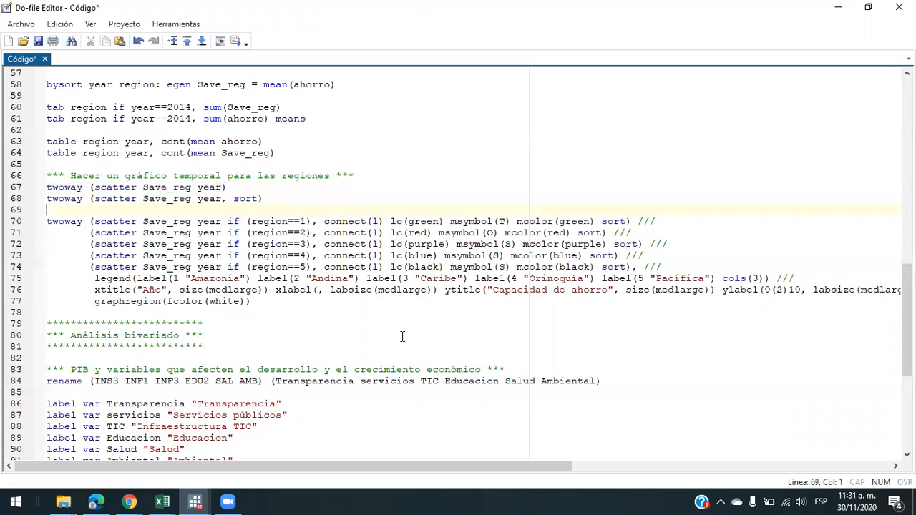
{"action": "key", "text": "shift+Down"}
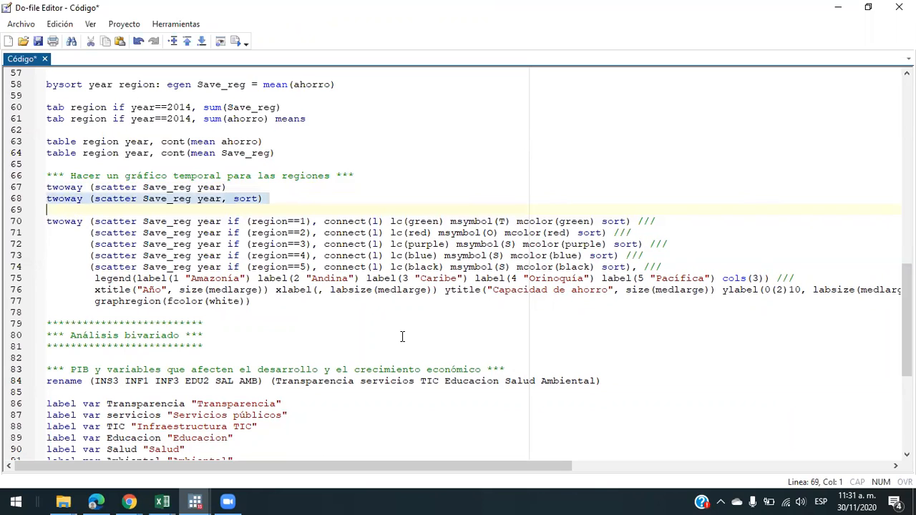
{"action": "key", "text": "Up"}
{"action": "key", "text": "Up"}
{"action": "key", "text": "shift+Down"}
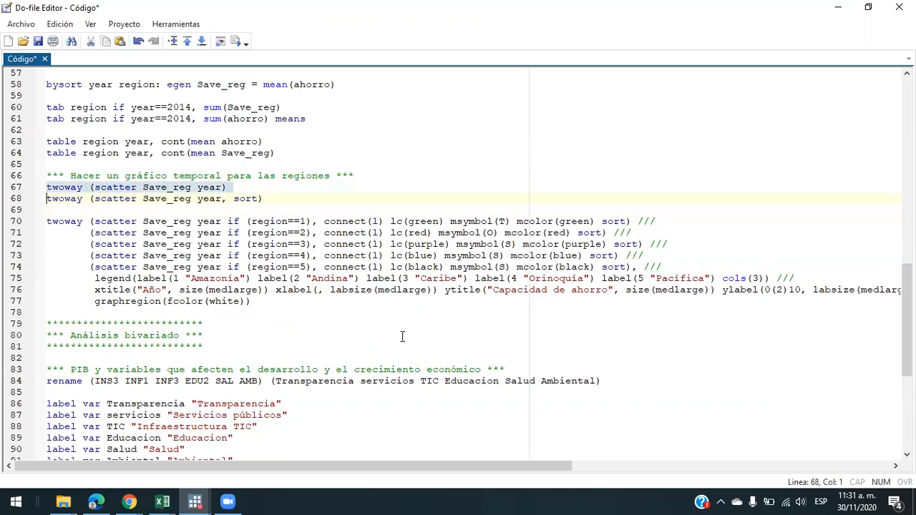
{"action": "key", "text": "Delete"}
{"action": "key", "text": "End"}
{"action": "key", "text": "ctrl+s"}
{"action": "key", "text": "Left"}
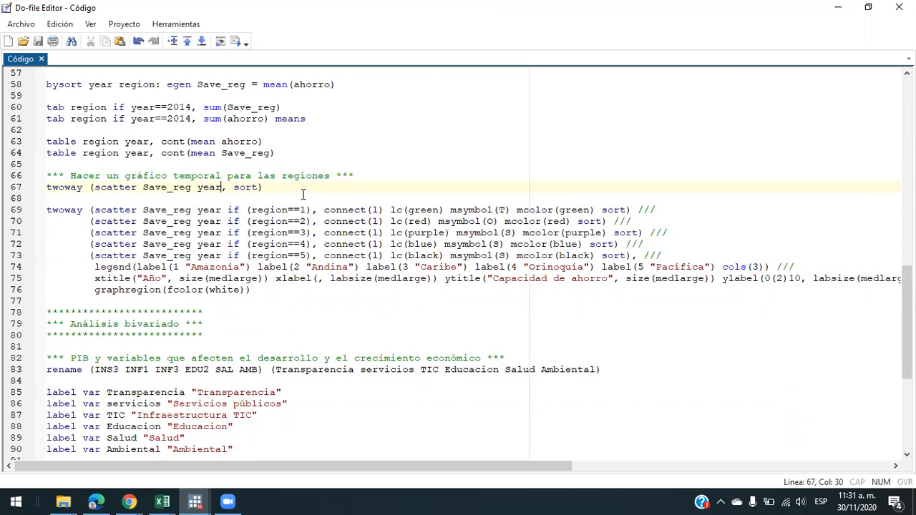
Step: Switch to the main Stata window and bring forward the scatter graph and its plot definition dialog
{"action": "key", "text": "ctrl+d"}
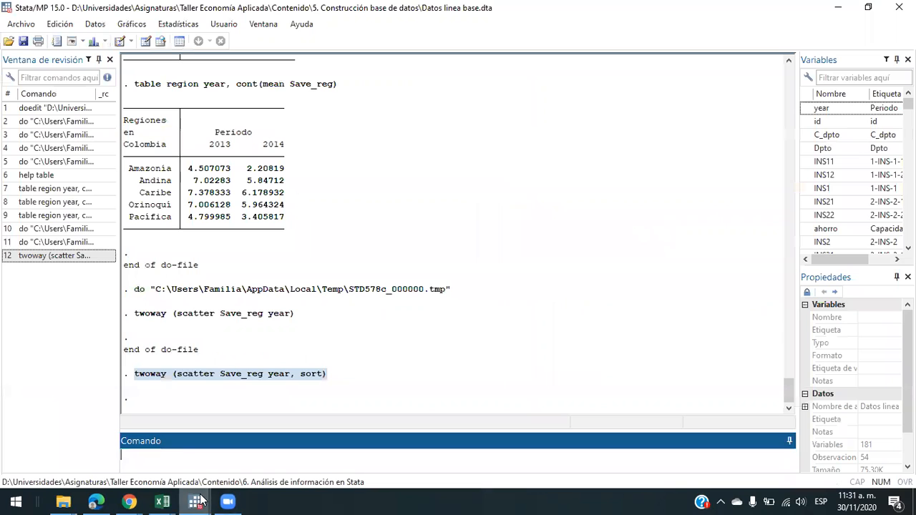
{"action": "mouse_move", "coordinate": [200, 499]}
{"action": "left_click", "coordinate": [627, 445]}
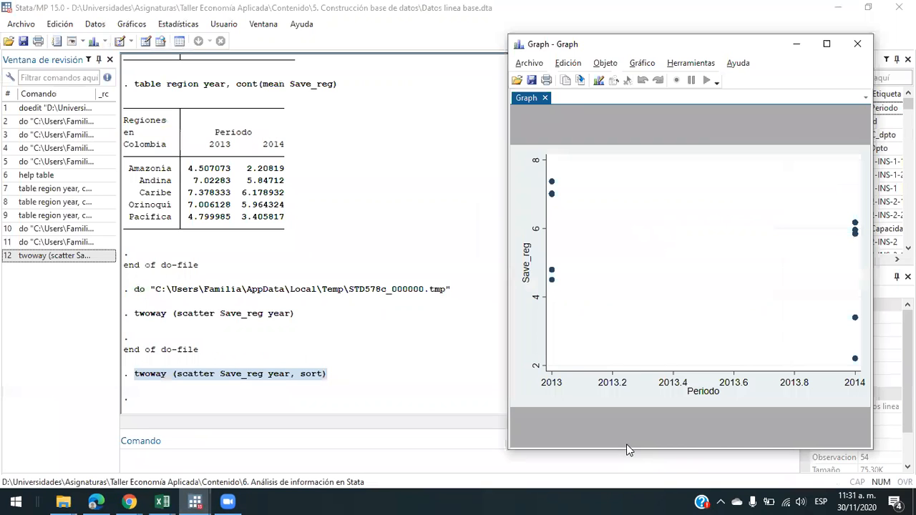
{"action": "left_click", "coordinate": [195, 501]}
{"action": "left_click", "coordinate": [486, 451]}
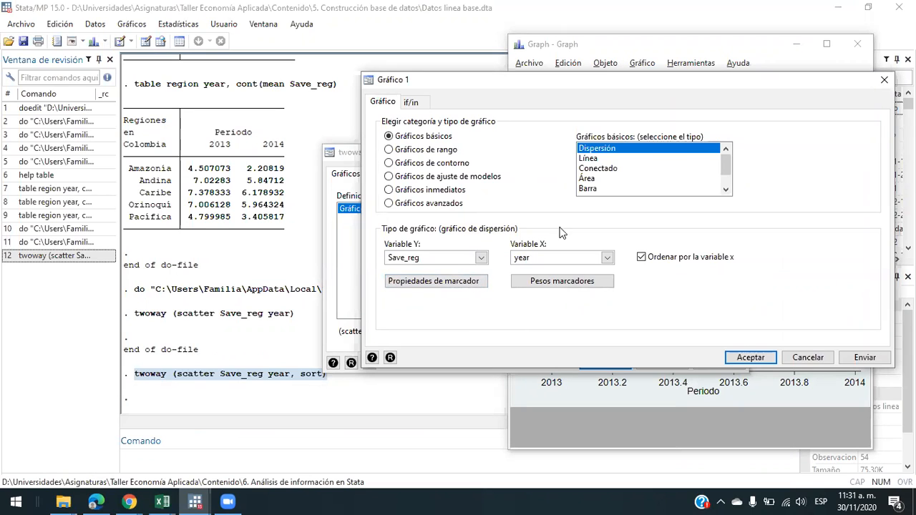
Step: Check the plot's observation restrictions, accept the scatter definition and place the twoway dialog clear of the graph
{"action": "left_click", "coordinate": [414, 104]}
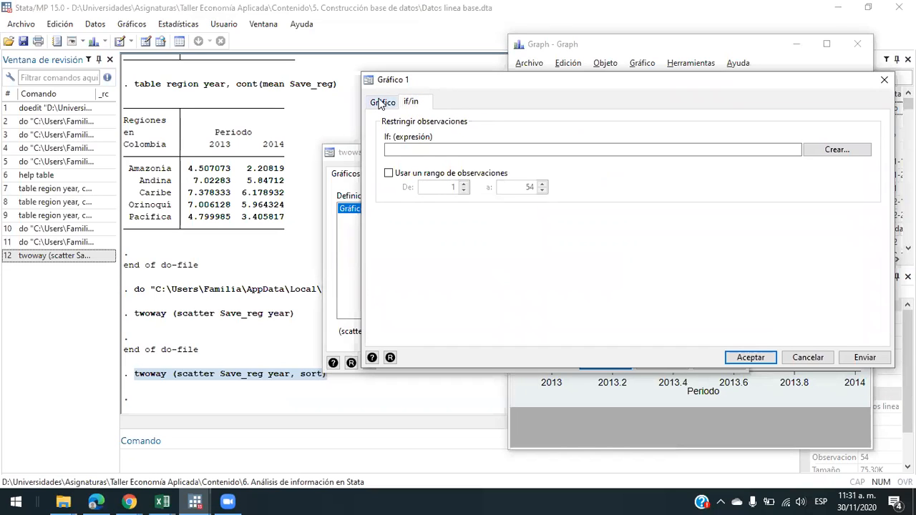
{"action": "left_click", "coordinate": [382, 102]}
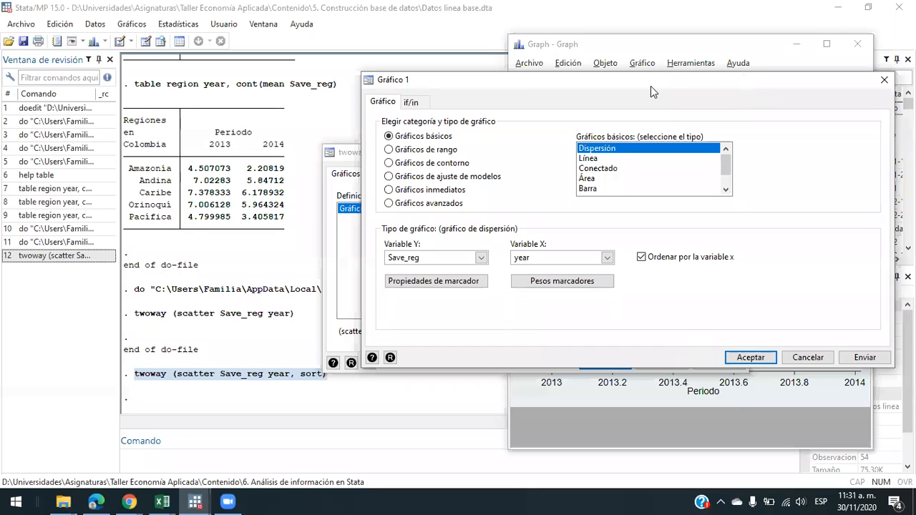
{"action": "left_click_drag", "start_coordinate": [650, 83], "coordinate": [322, 60]}
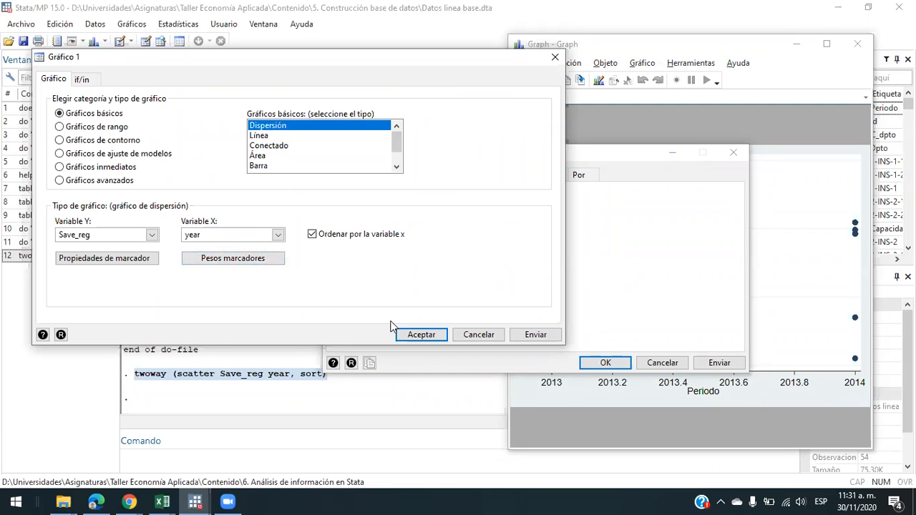
{"action": "left_click", "coordinate": [420, 336]}
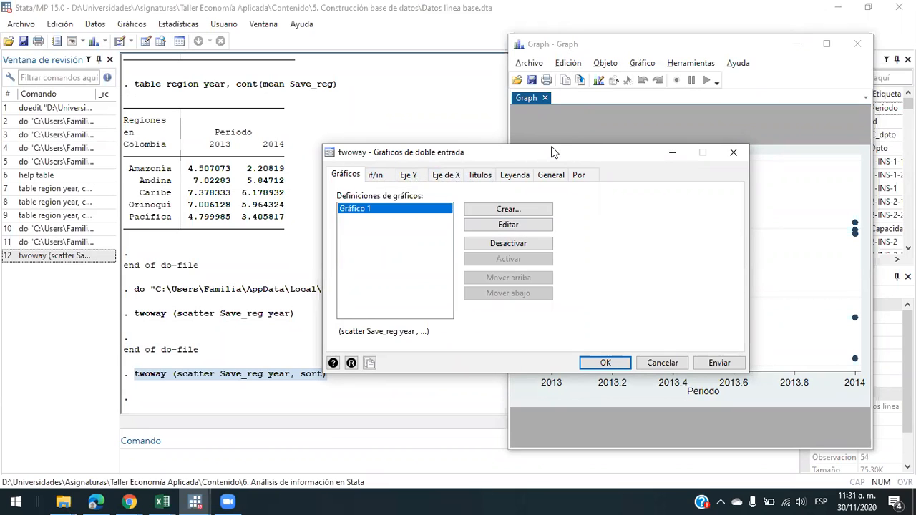
{"action": "left_click_drag", "start_coordinate": [526, 152], "coordinate": [282, 73]}
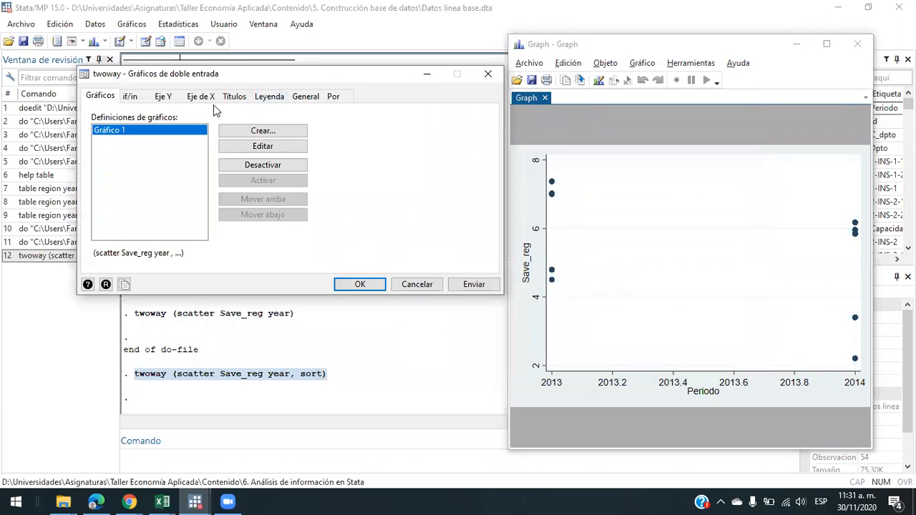
Step: Set the Y-axis title to "Ahorro por región", submit the graph and reduce the graph window
{"action": "left_click", "coordinate": [169, 98]}
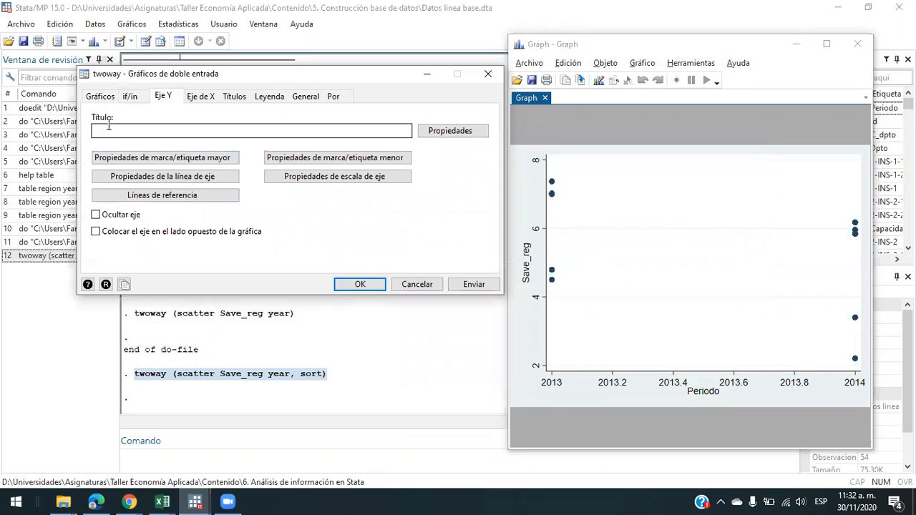
{"action": "left_click", "coordinate": [156, 130]}
{"action": "type", "text": "Ahorro por región"}
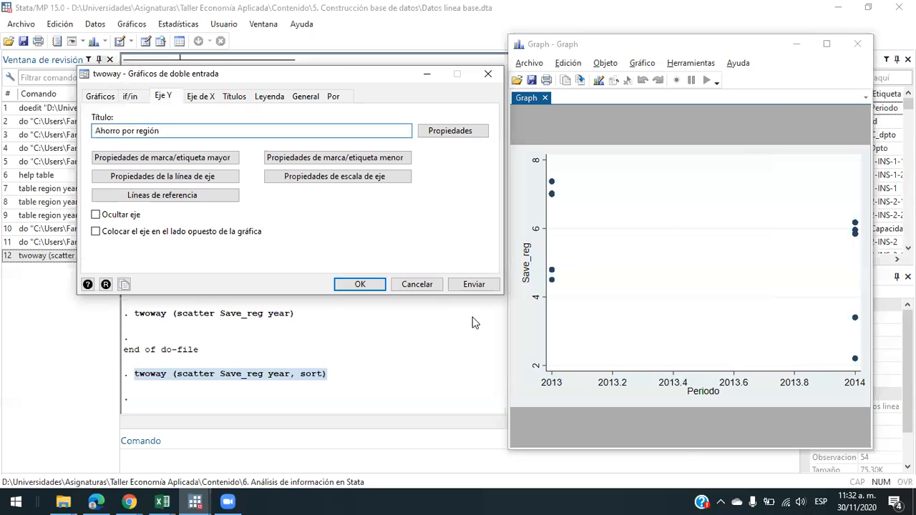
{"action": "left_click", "coordinate": [466, 285]}
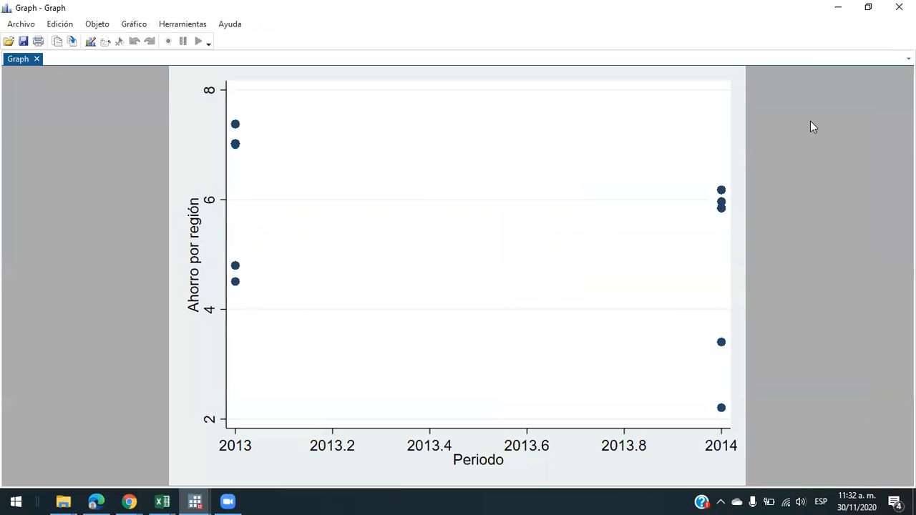
{"action": "left_click", "coordinate": [868, 7]}
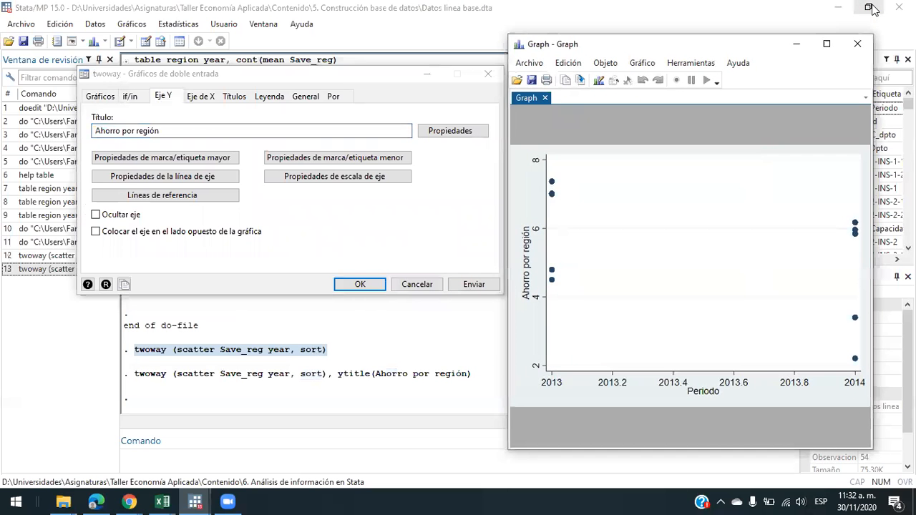
Step: Set the X-axis title to "Año" and look at the axis line properties without changing them
{"action": "left_click", "coordinate": [328, 226]}
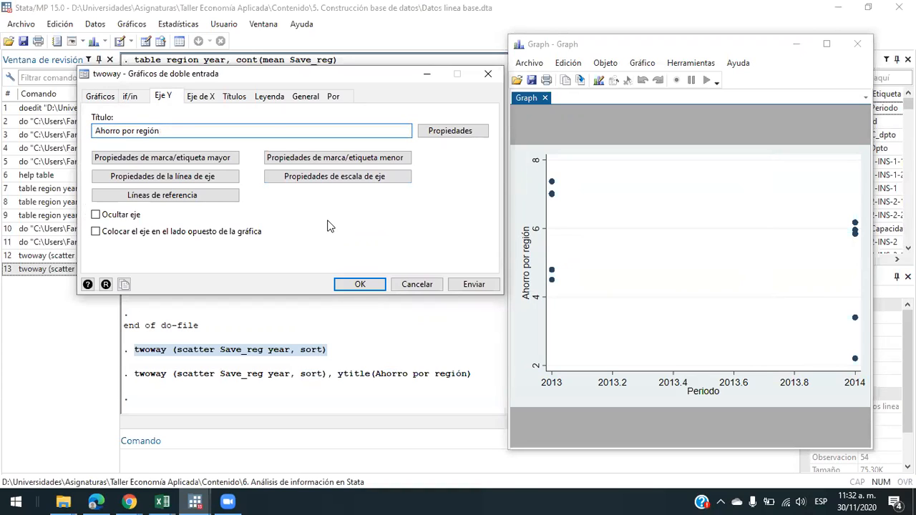
{"action": "left_click", "coordinate": [212, 98]}
{"action": "left_click", "coordinate": [248, 132]}
{"action": "type", "text": "Año"}
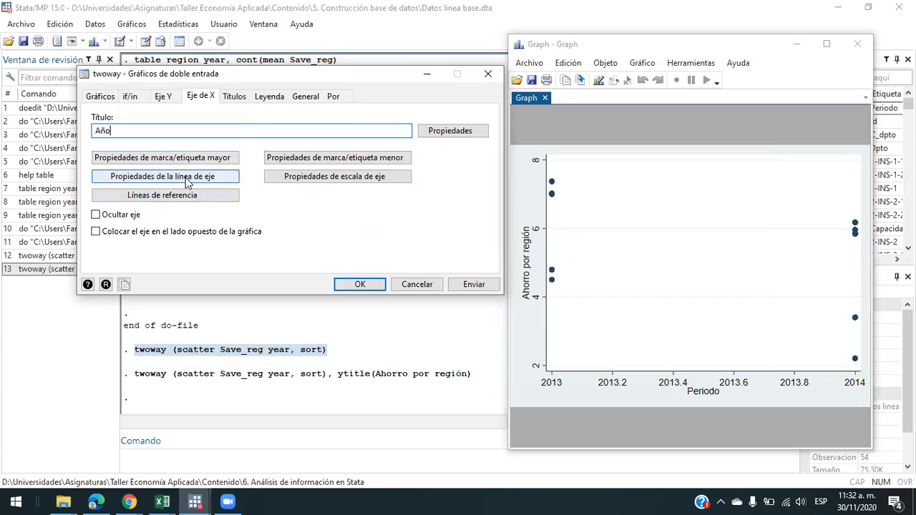
{"action": "left_click", "coordinate": [214, 176]}
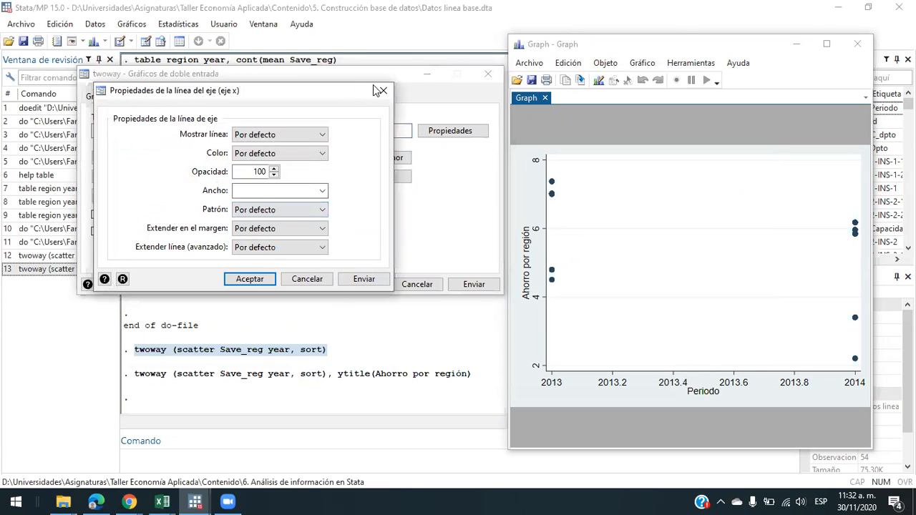
{"action": "left_click", "coordinate": [380, 92]}
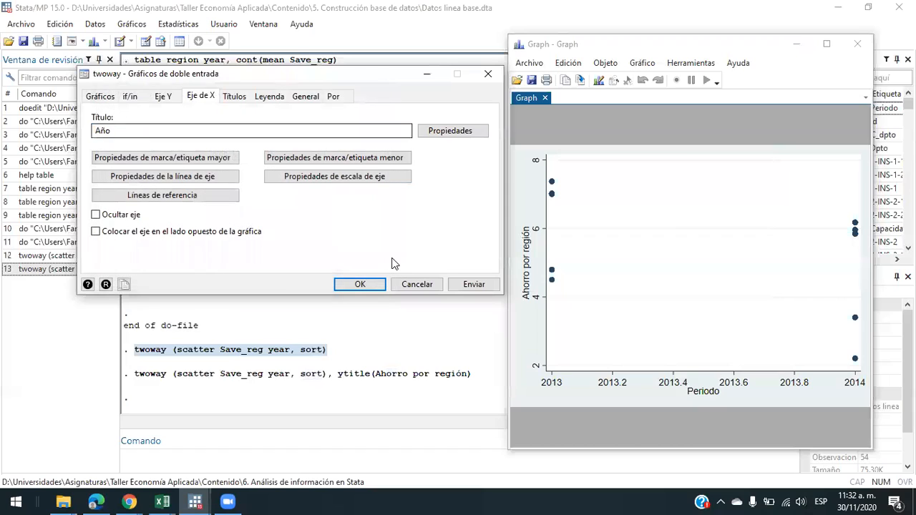
Step: Set the graph's main title to "Indicador del ahorro por región"
{"action": "left_click", "coordinate": [238, 101]}
{"action": "left_click", "coordinate": [250, 130]}
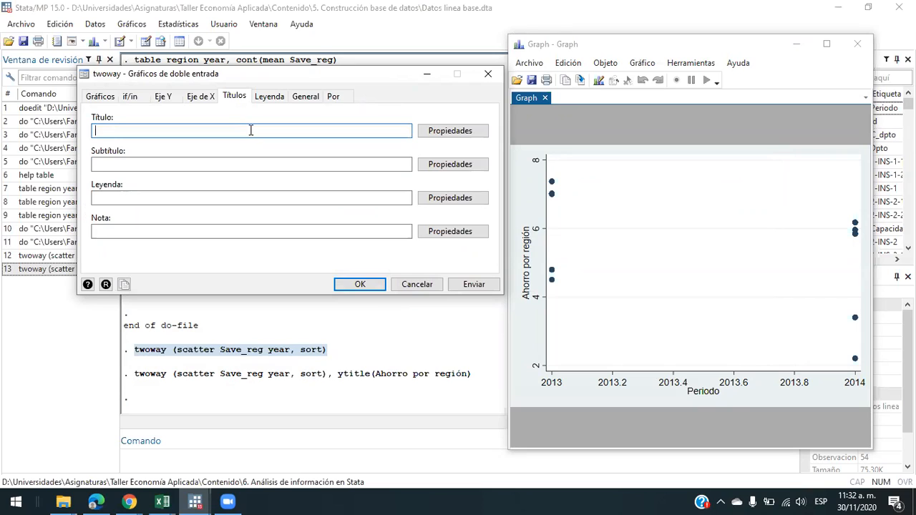
{"action": "type", "text": "I"}
{"action": "type", "text": "ndicador del ahorro por región"}
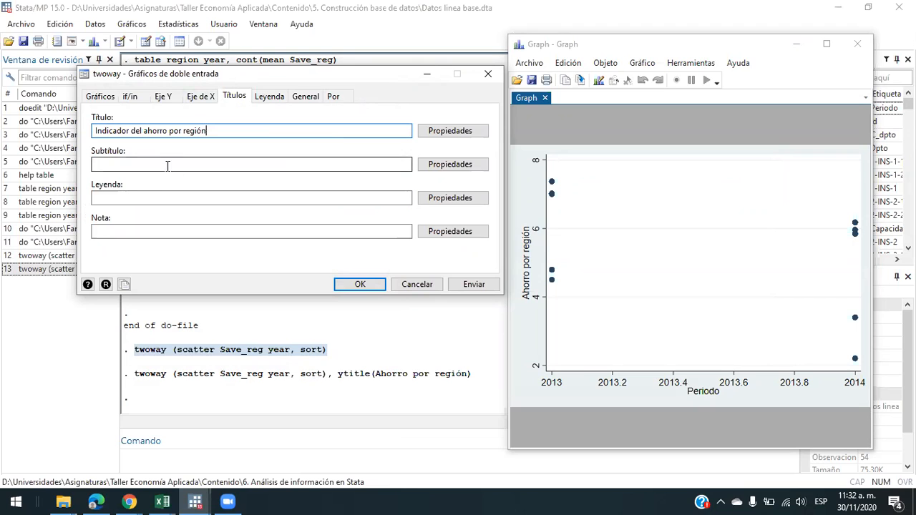
{"action": "left_click", "coordinate": [190, 197]}
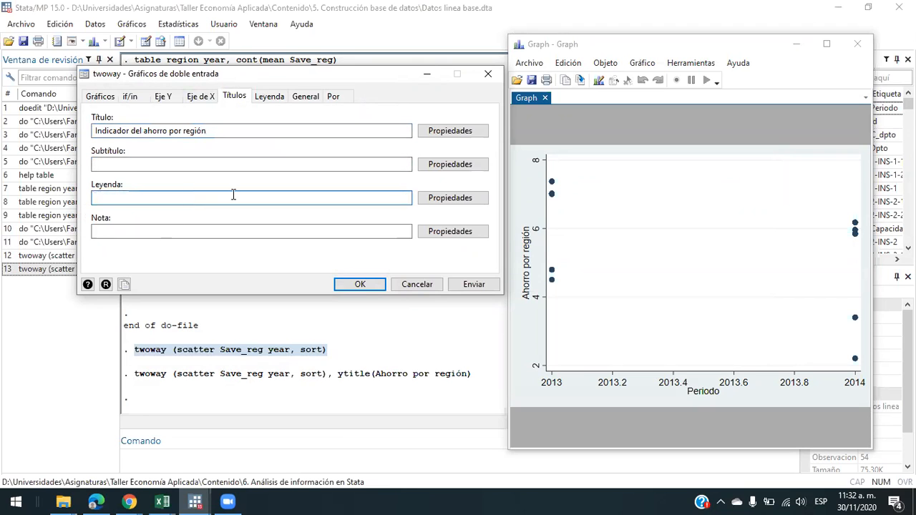
{"action": "left_click", "coordinate": [448, 202]}
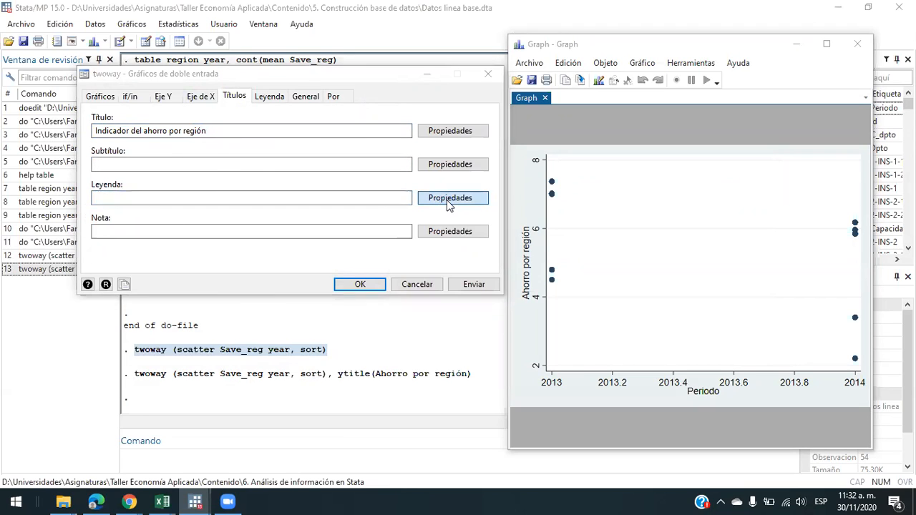
{"action": "left_click", "coordinate": [311, 231]}
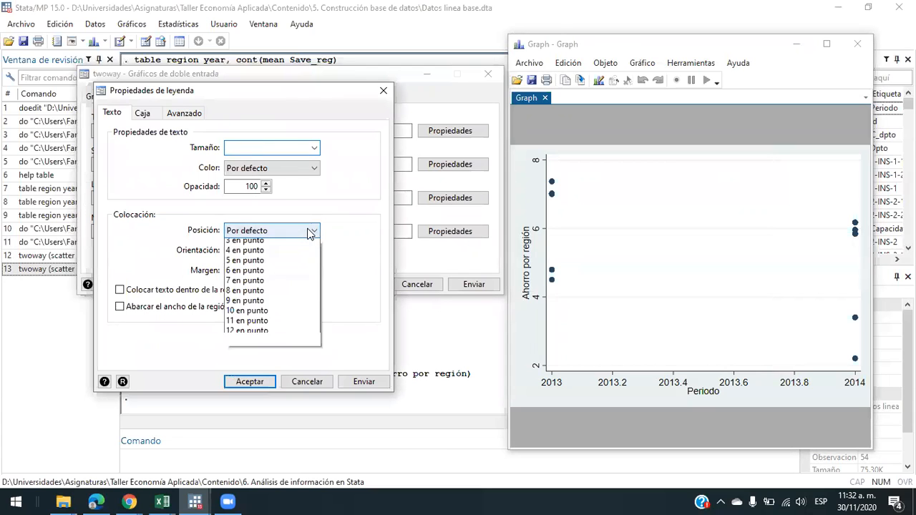
{"action": "left_click", "coordinate": [344, 192]}
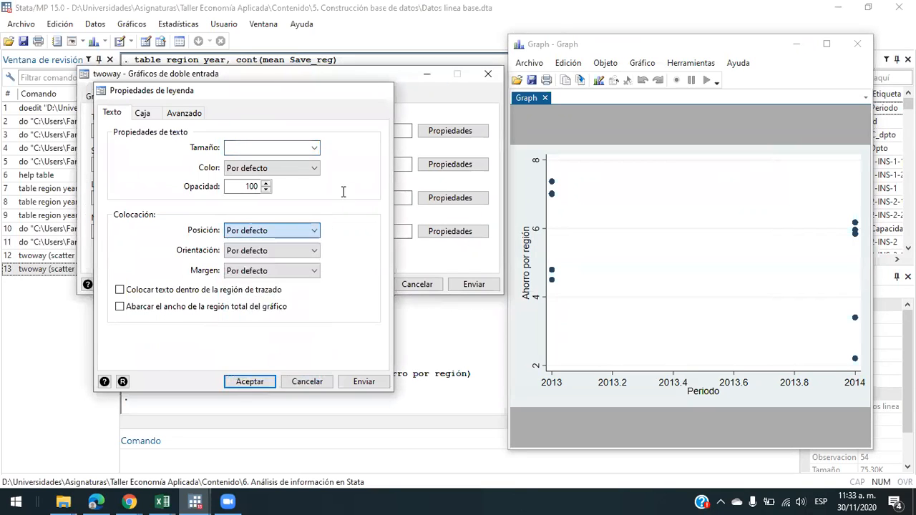
{"action": "left_click", "coordinate": [307, 382]}
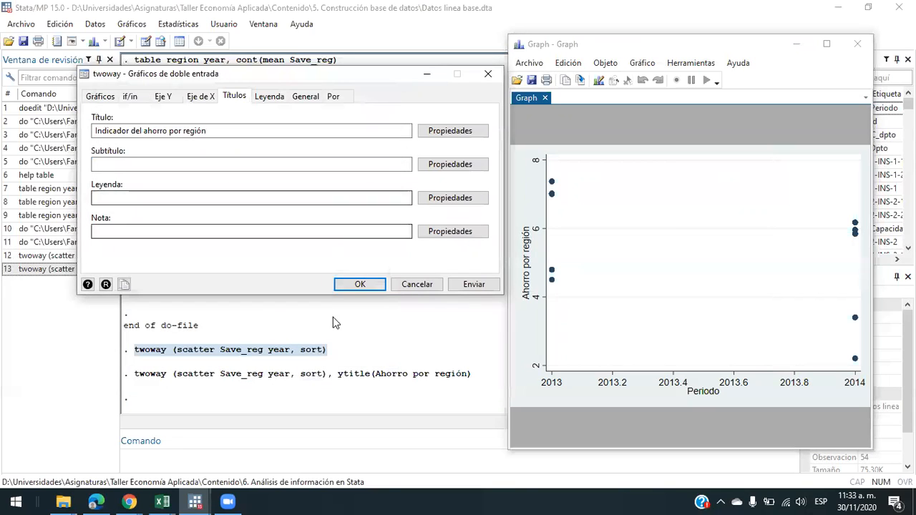
Step: Set the graph's general region fill color to 0 in the region properties, submit it and reduce the graph window
{"action": "left_click", "coordinate": [271, 98]}
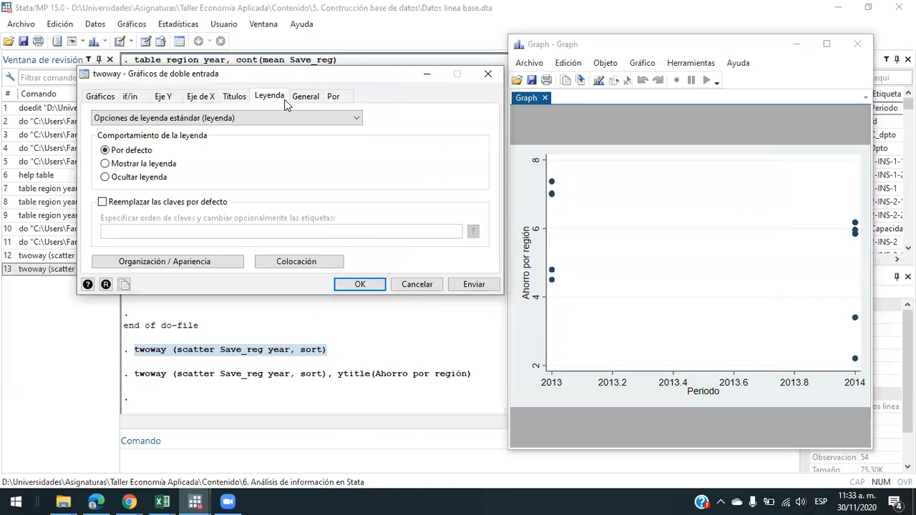
{"action": "left_click", "coordinate": [305, 98]}
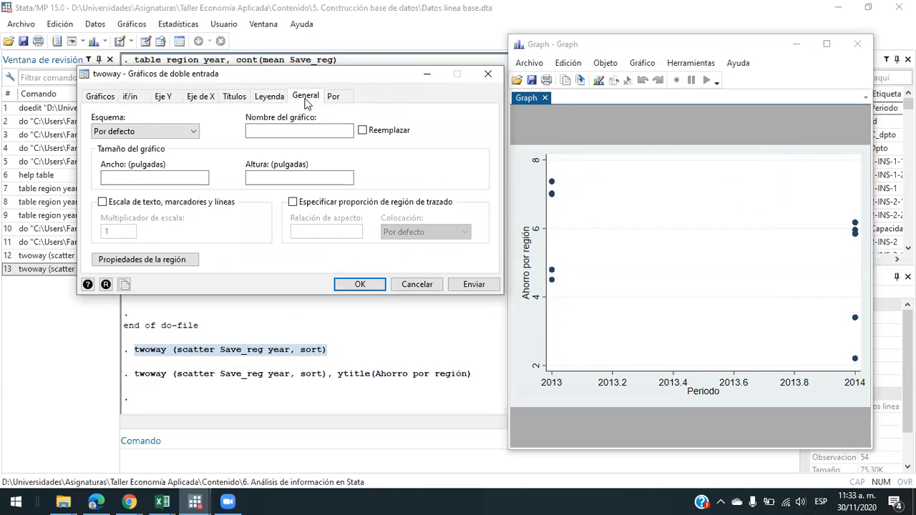
{"action": "left_click", "coordinate": [180, 260]}
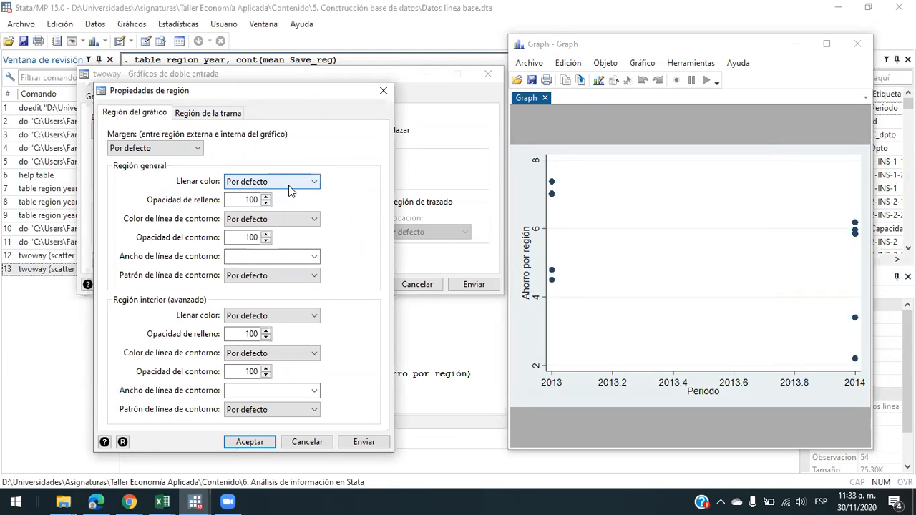
{"action": "left_click", "coordinate": [314, 183]}
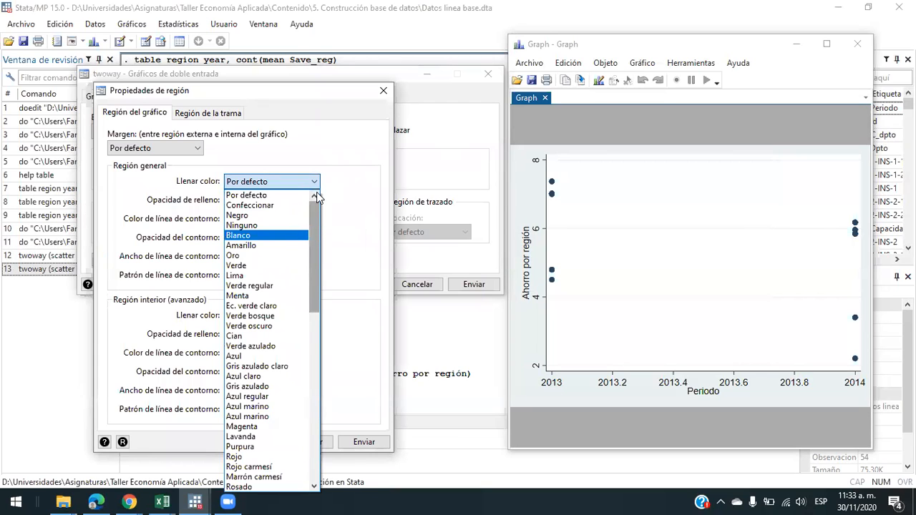
{"action": "scroll", "coordinate": [302, 237], "scroll_direction": "down", "scroll_amount": 1}
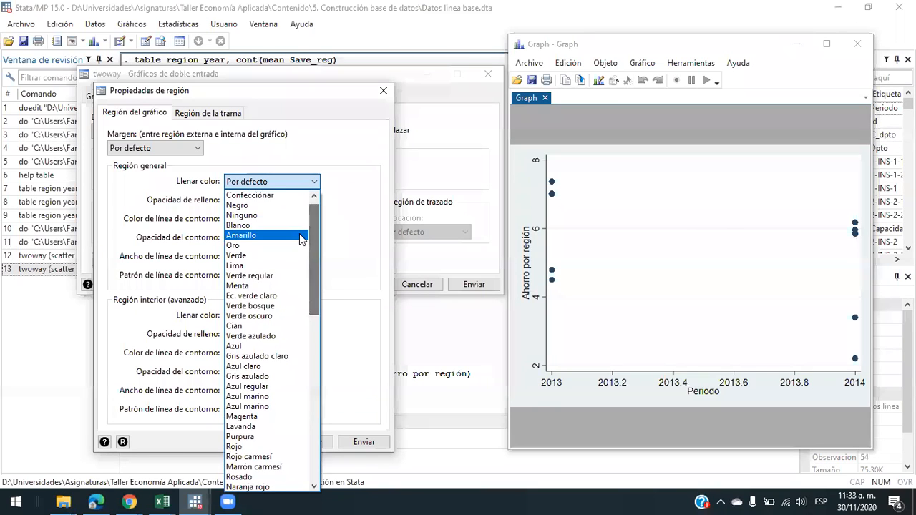
{"action": "left_click", "coordinate": [303, 237]}
{"action": "left_click", "coordinate": [312, 183]}
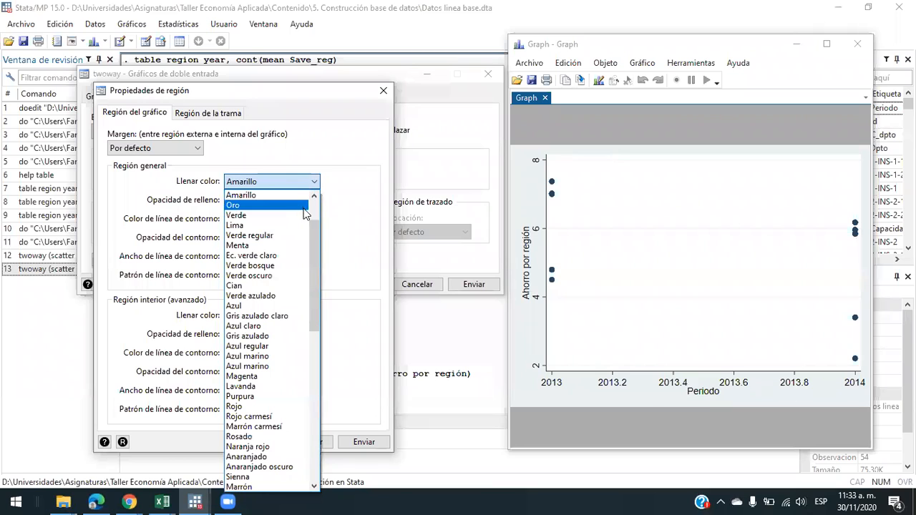
{"action": "left_click_drag", "start_coordinate": [313, 255], "coordinate": [299, 417]}
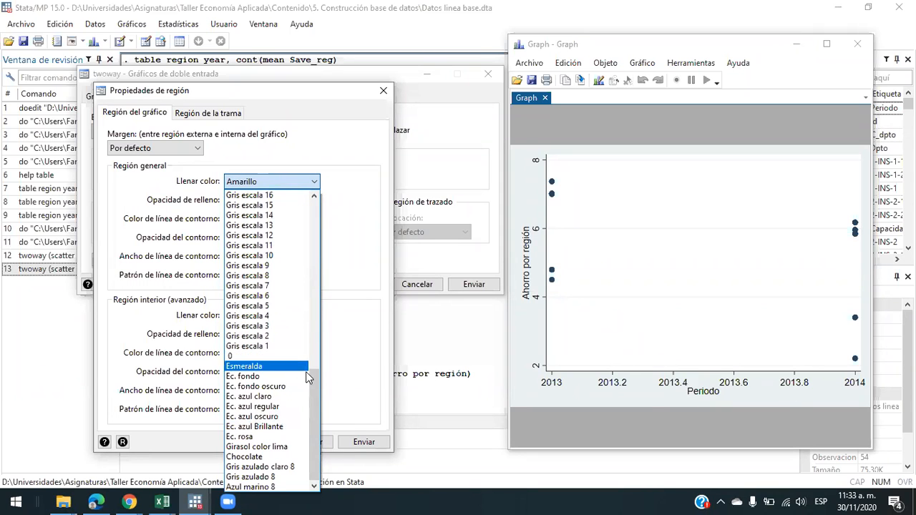
{"action": "left_click", "coordinate": [292, 356]}
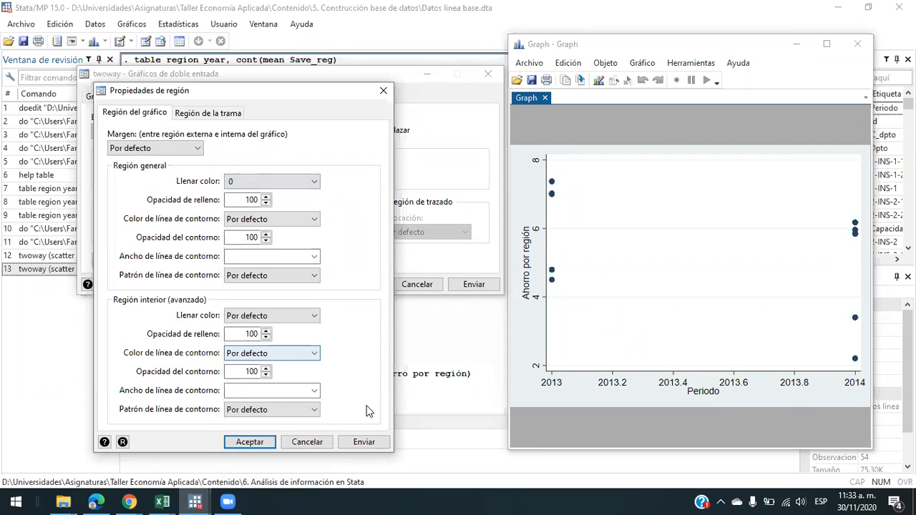
{"action": "left_click", "coordinate": [364, 443]}
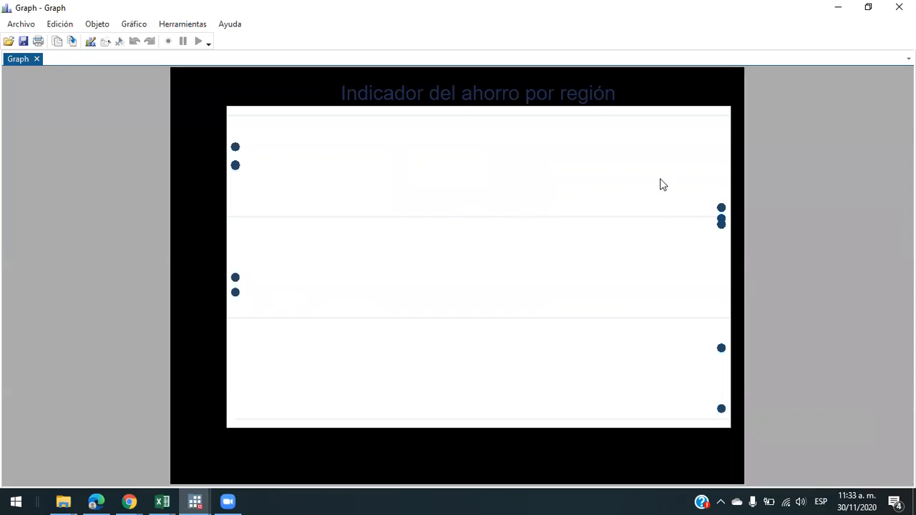
{"action": "left_click", "coordinate": [868, 7]}
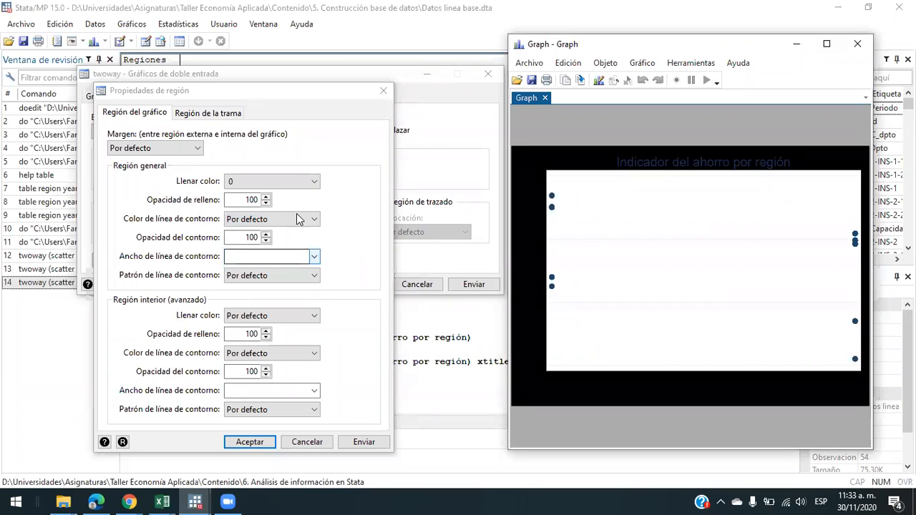
Step: Set the general region's fill color to Blanco, submit the graph and accept the region properties
{"action": "left_click", "coordinate": [316, 181]}
{"action": "scroll", "coordinate": [315, 200], "scroll_direction": "up", "scroll_amount": 15}
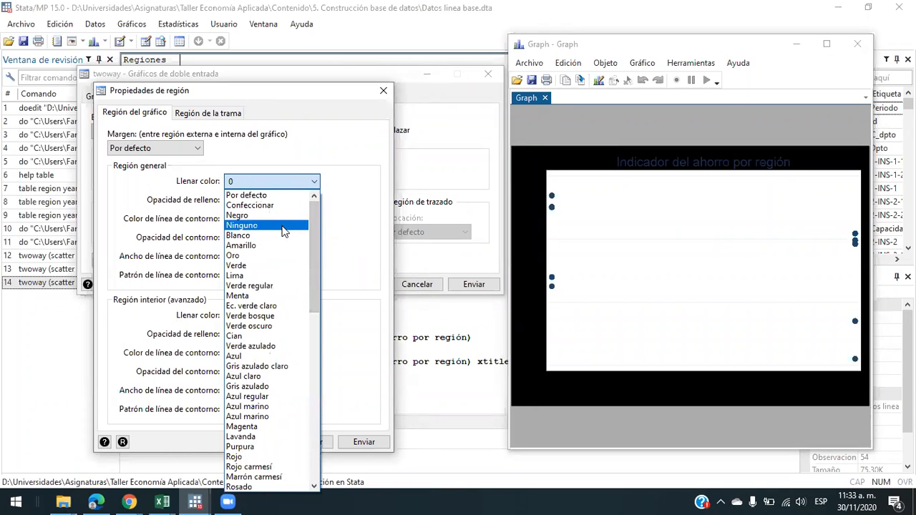
{"action": "left_click", "coordinate": [283, 236]}
{"action": "left_click", "coordinate": [365, 442]}
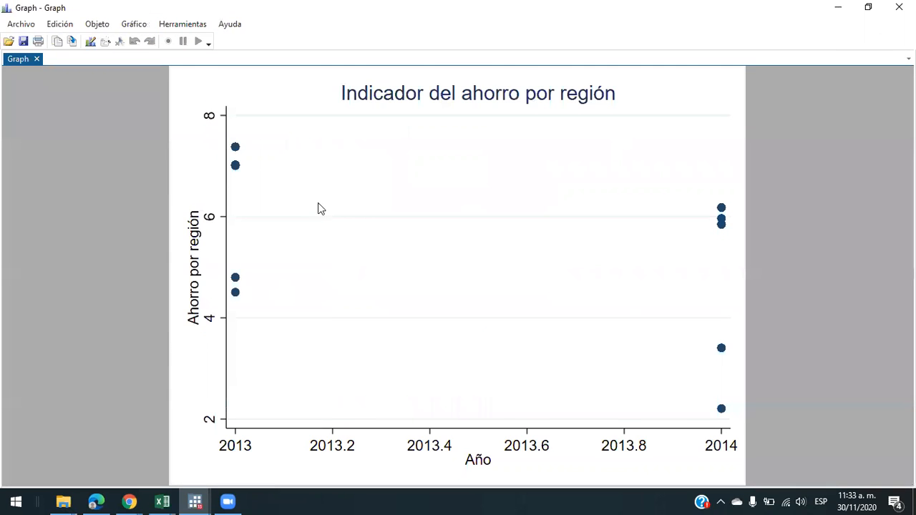
{"action": "key", "text": "alt+Tab"}
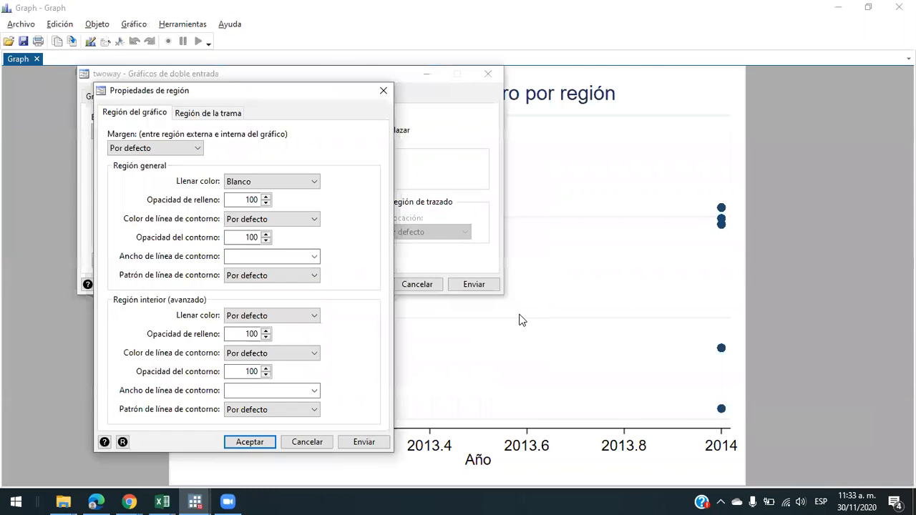
{"action": "left_click", "coordinate": [254, 446]}
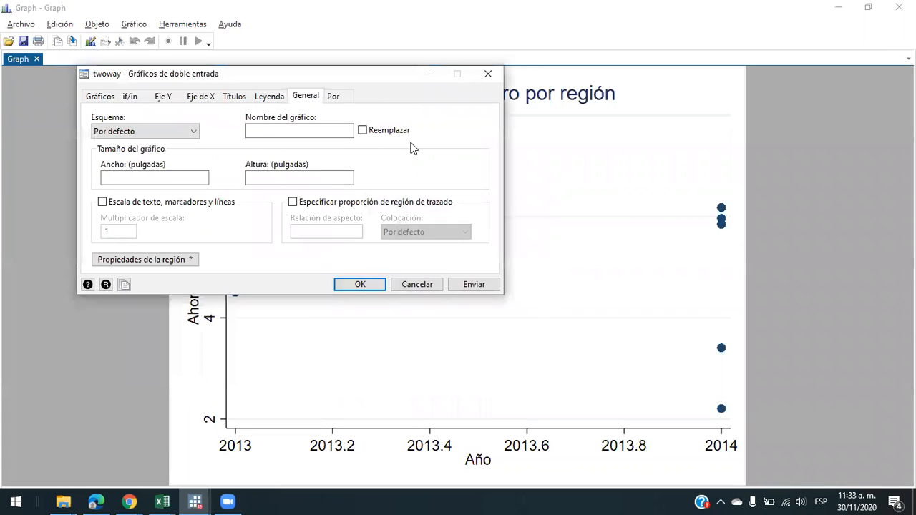
Step: Reduce the graph window and place the twoway dialog clear of the graph
{"action": "left_click_drag", "start_coordinate": [371, 81], "coordinate": [559, 103]}
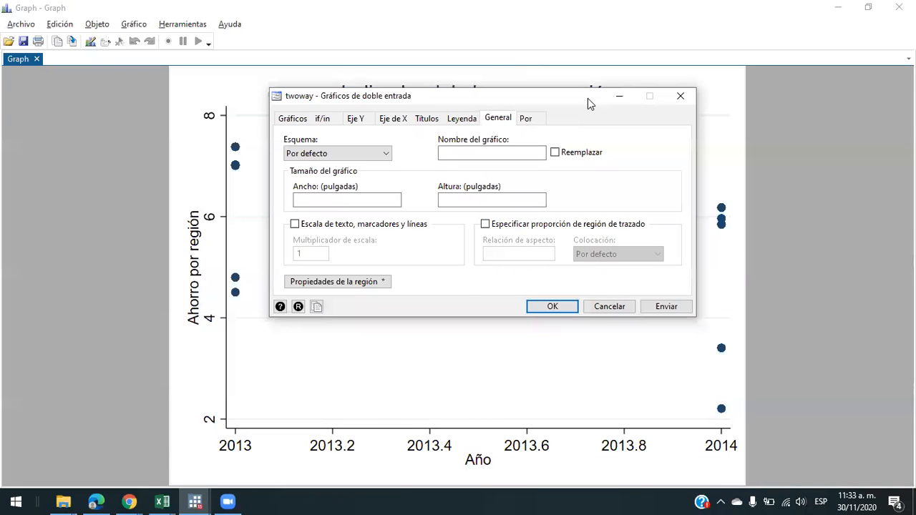
{"action": "left_click", "coordinate": [868, 7]}
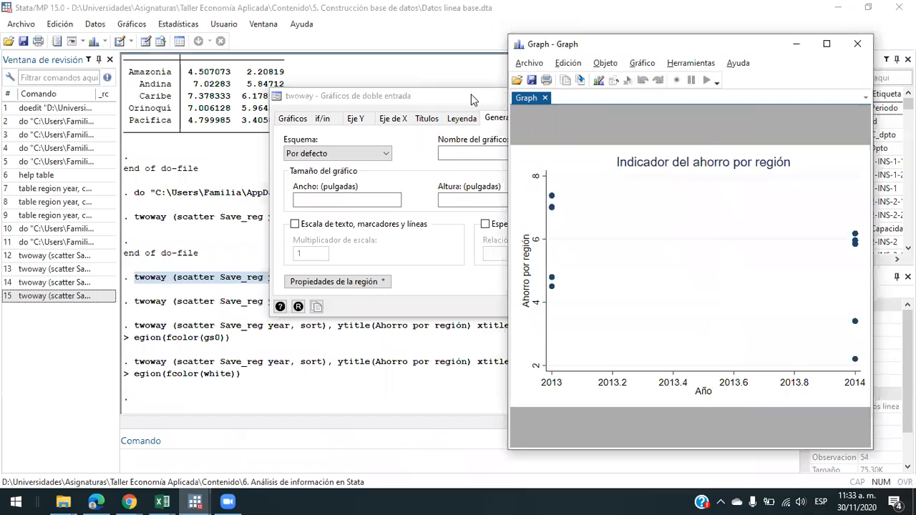
{"action": "left_click", "coordinate": [471, 94]}
{"action": "left_click_drag", "start_coordinate": [460, 93], "coordinate": [267, 70]}
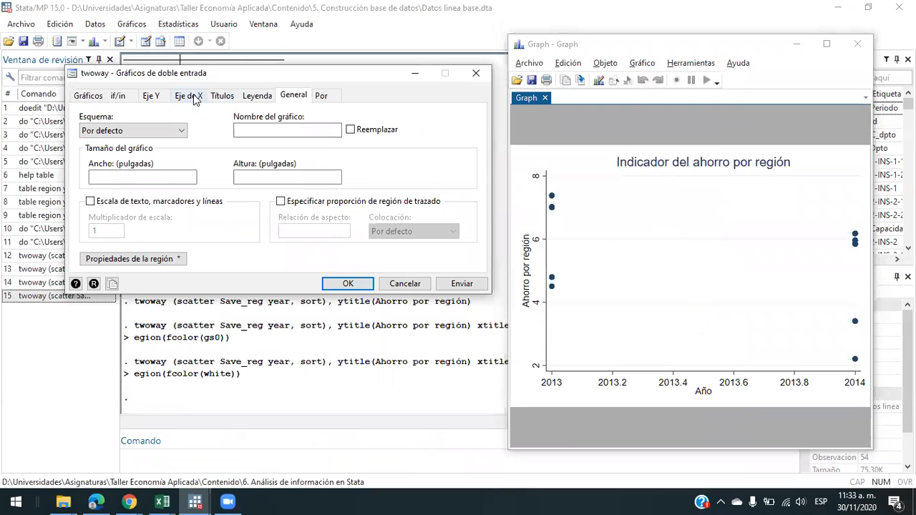
Step: Set the Y-axis line's display option to No and submit the graph
{"action": "left_click", "coordinate": [157, 98]}
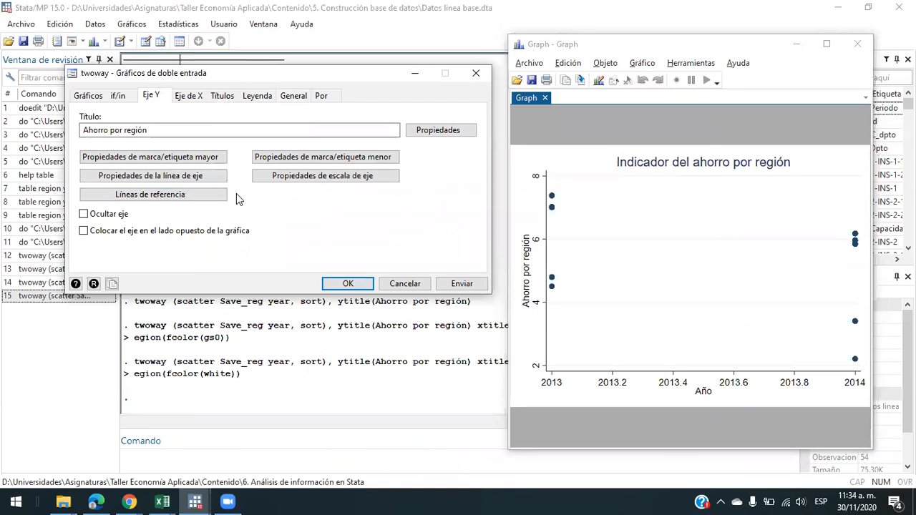
{"action": "left_click", "coordinate": [202, 179]}
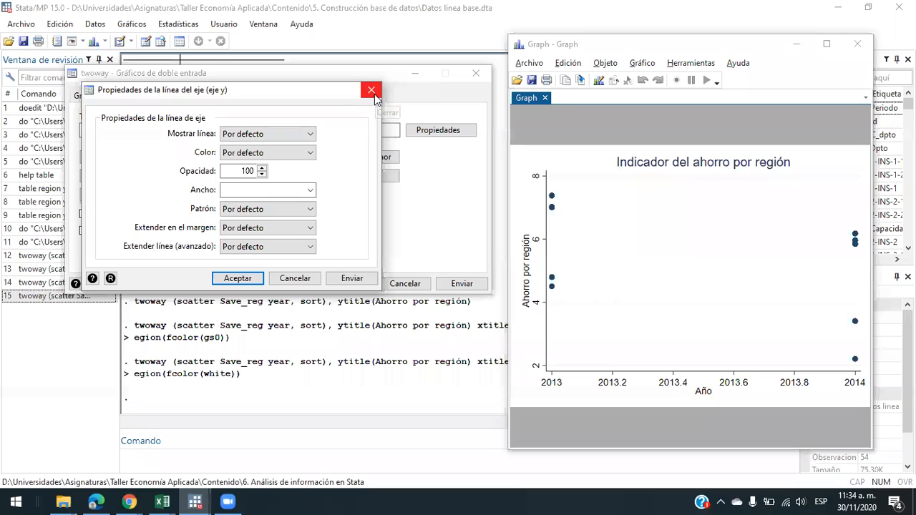
{"action": "left_click", "coordinate": [313, 135]}
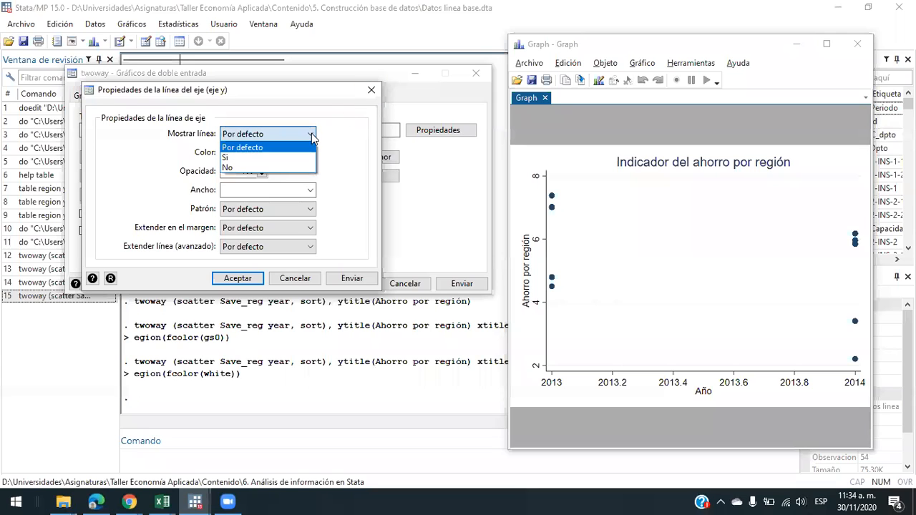
{"action": "left_click", "coordinate": [297, 167]}
{"action": "left_click", "coordinate": [350, 278]}
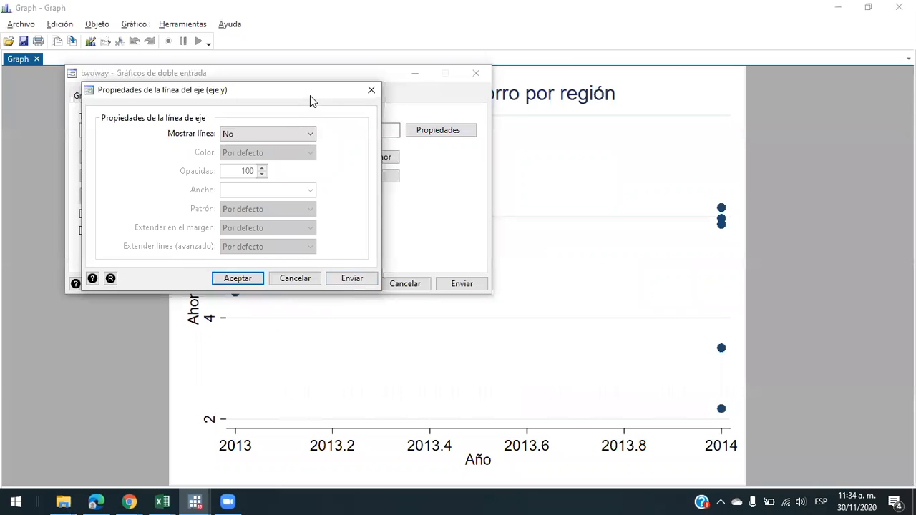
Step: Set the Y-axis line's display option to Si, submit the graph and accept the axis line properties
{"action": "left_click", "coordinate": [310, 134]}
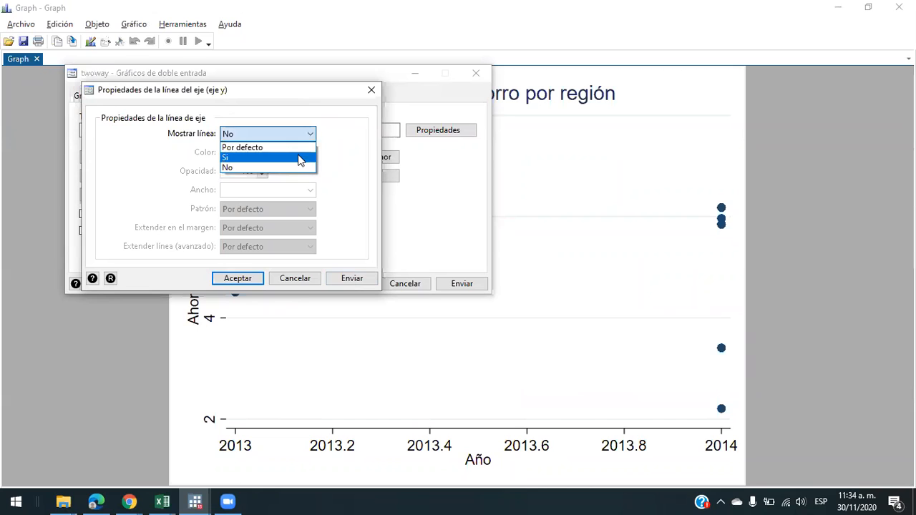
{"action": "left_click", "coordinate": [299, 159]}
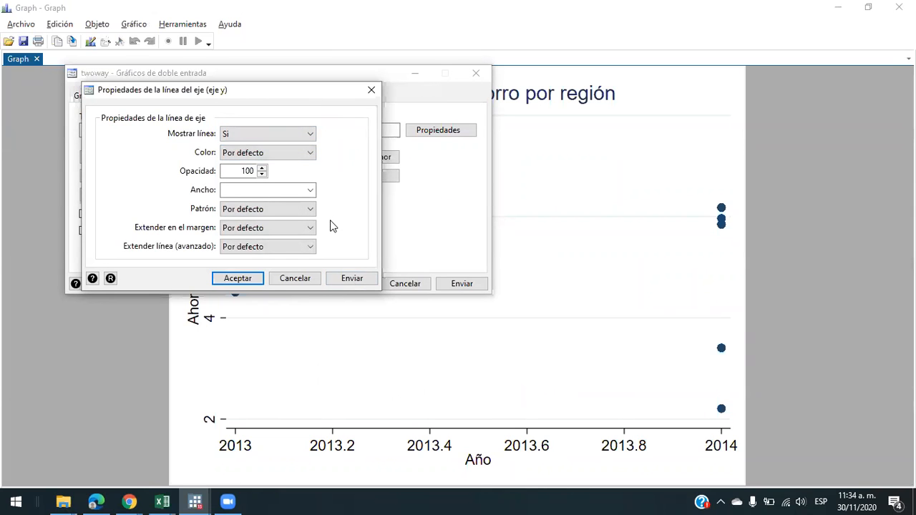
{"action": "left_click", "coordinate": [331, 281]}
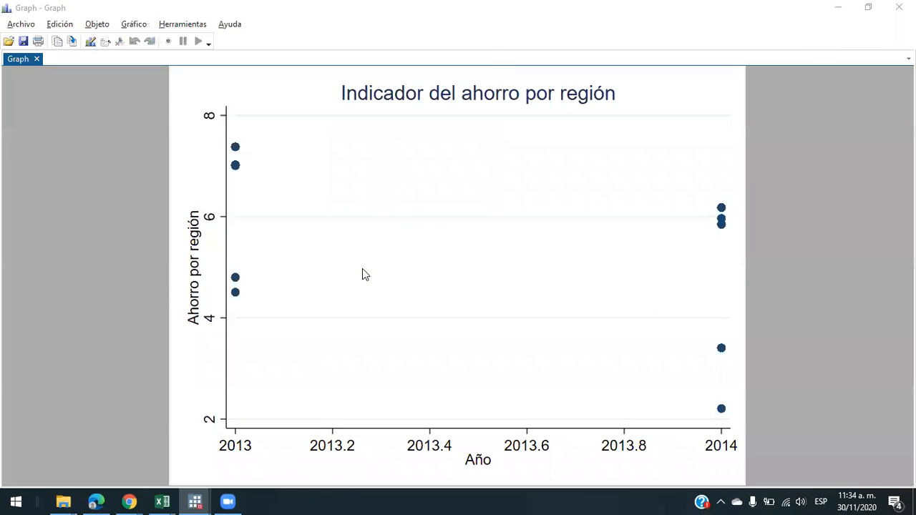
{"action": "left_click", "coordinate": [238, 278]}
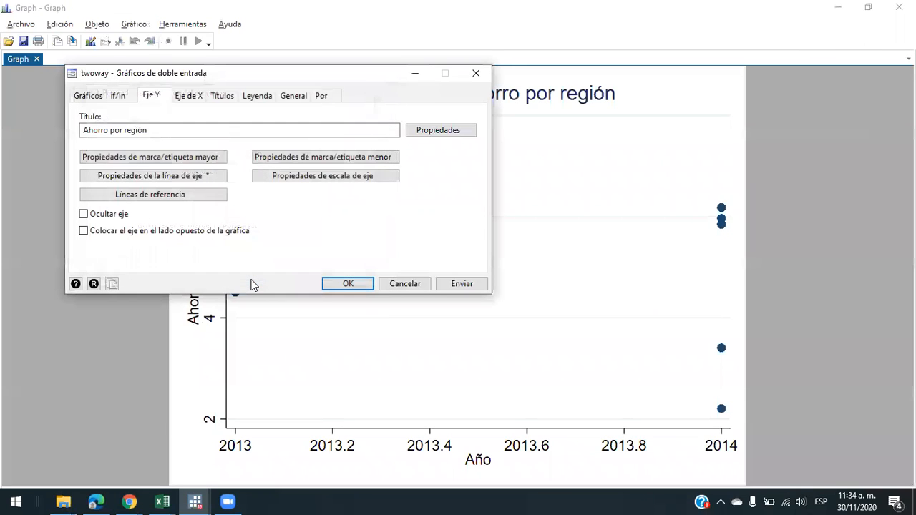
Step: Examine the Y-axis reference line, axis line and axis scale options
{"action": "left_click", "coordinate": [205, 197]}
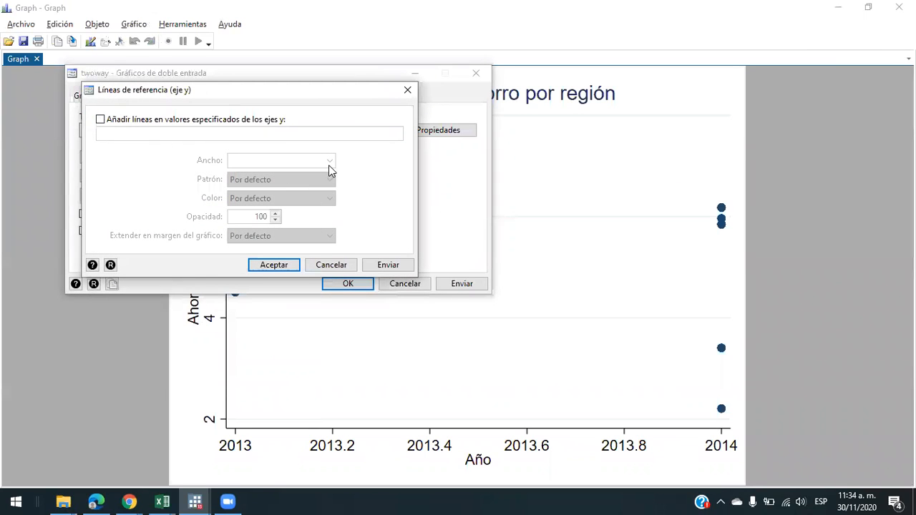
{"action": "left_click", "coordinate": [101, 119]}
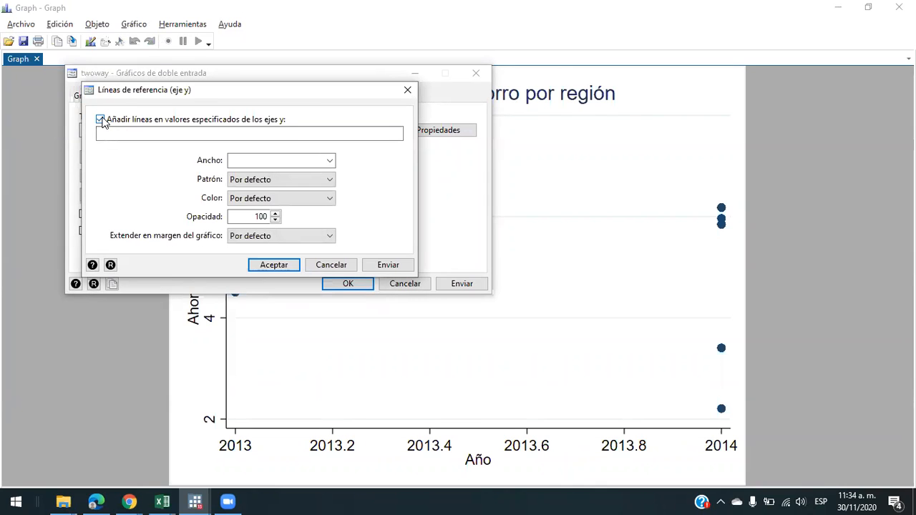
{"action": "left_click", "coordinate": [101, 119]}
{"action": "left_click", "coordinate": [289, 266]}
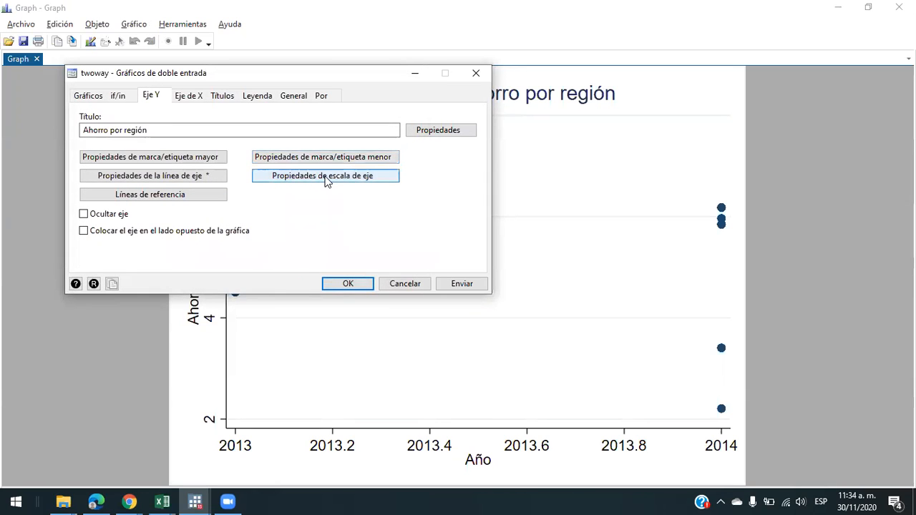
{"action": "left_click", "coordinate": [208, 176]}
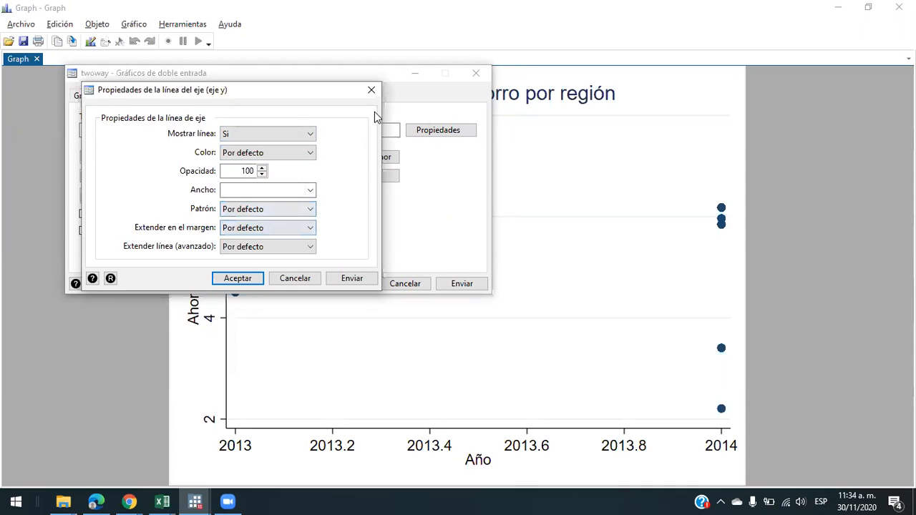
{"action": "left_click", "coordinate": [374, 91]}
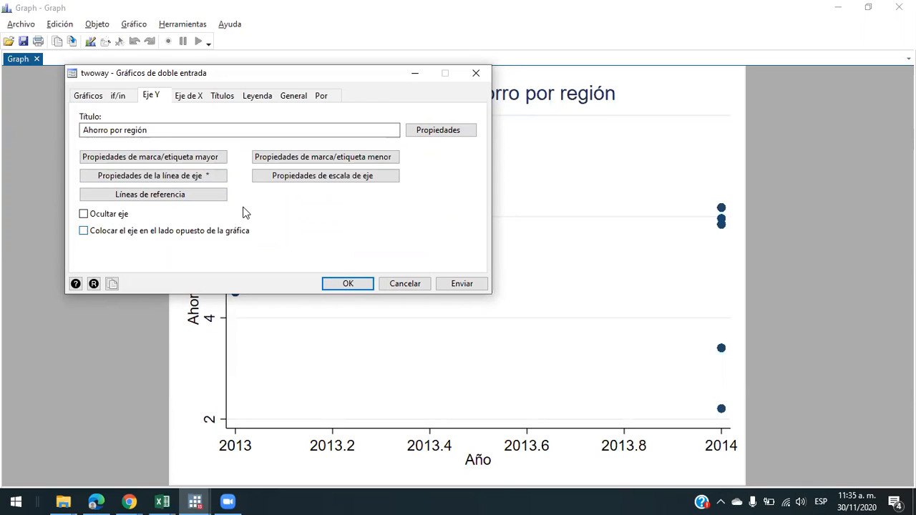
{"action": "left_click", "coordinate": [306, 175]}
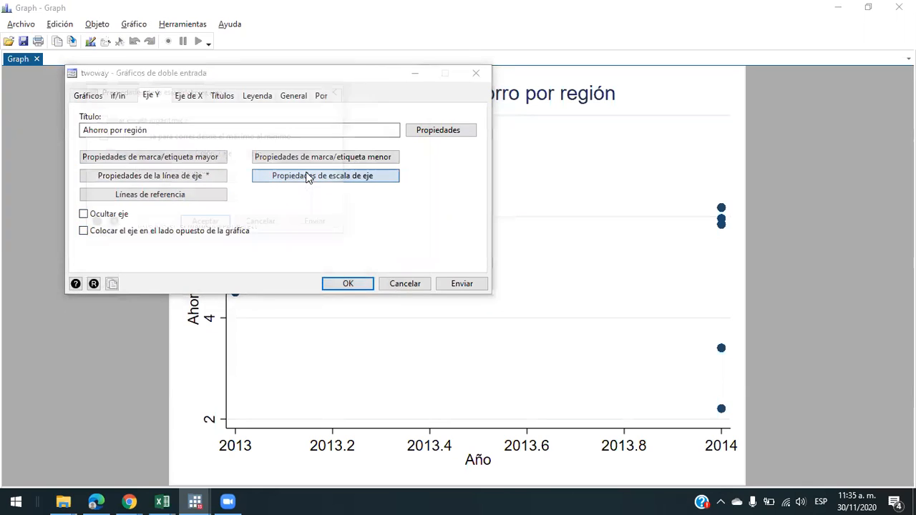
{"action": "left_click", "coordinate": [338, 90]}
Step: Set the grid display for the Y axis's minor ticks to No and submit the graph
{"action": "left_click", "coordinate": [343, 157]}
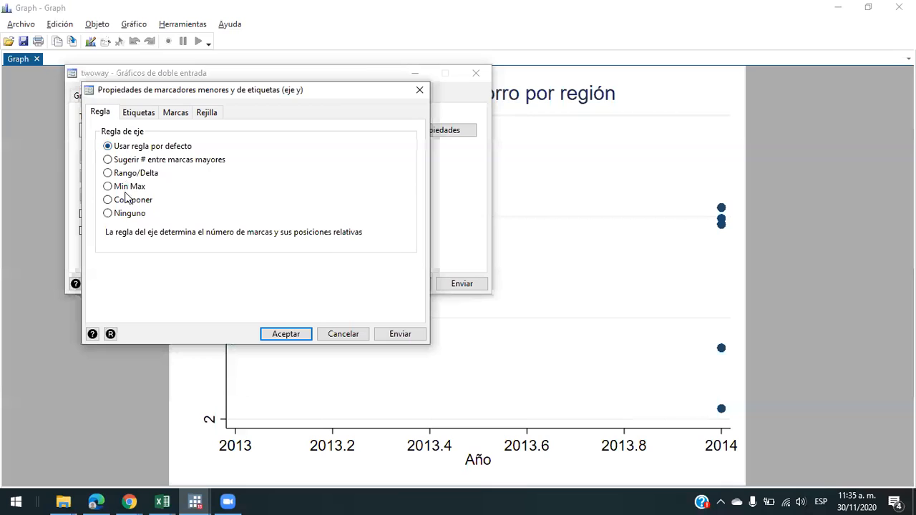
{"action": "left_click", "coordinate": [206, 113]}
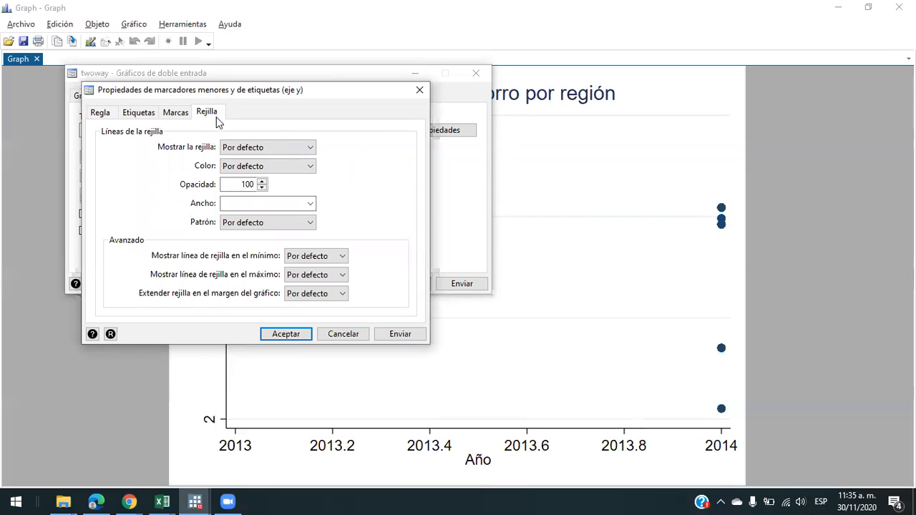
{"action": "left_click", "coordinate": [276, 149]}
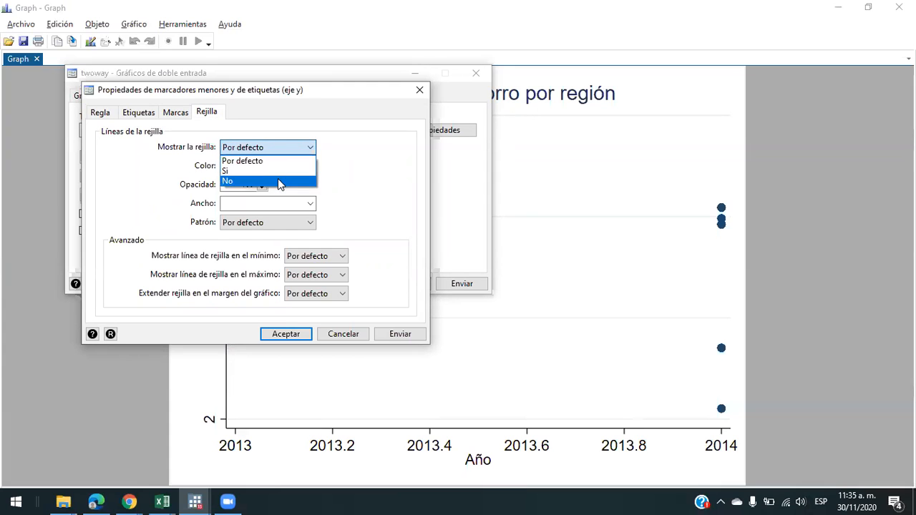
{"action": "left_click", "coordinate": [277, 178]}
{"action": "left_click", "coordinate": [398, 333]}
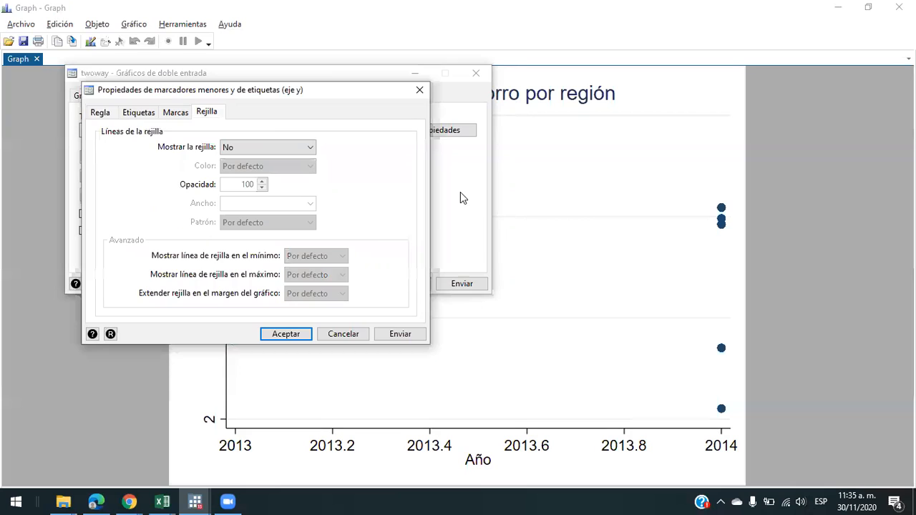
{"action": "left_click", "coordinate": [302, 147]}
{"action": "left_click", "coordinate": [303, 176]}
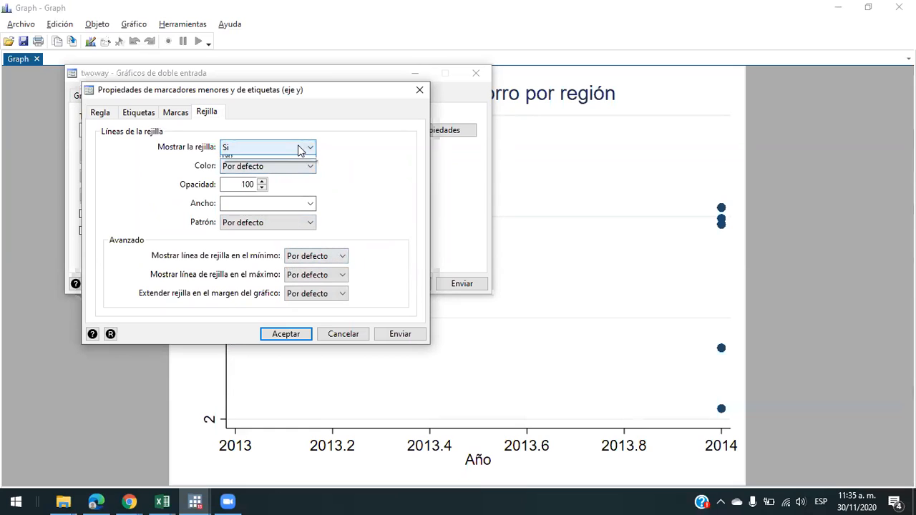
{"action": "left_click", "coordinate": [303, 147]}
{"action": "left_click", "coordinate": [301, 182]}
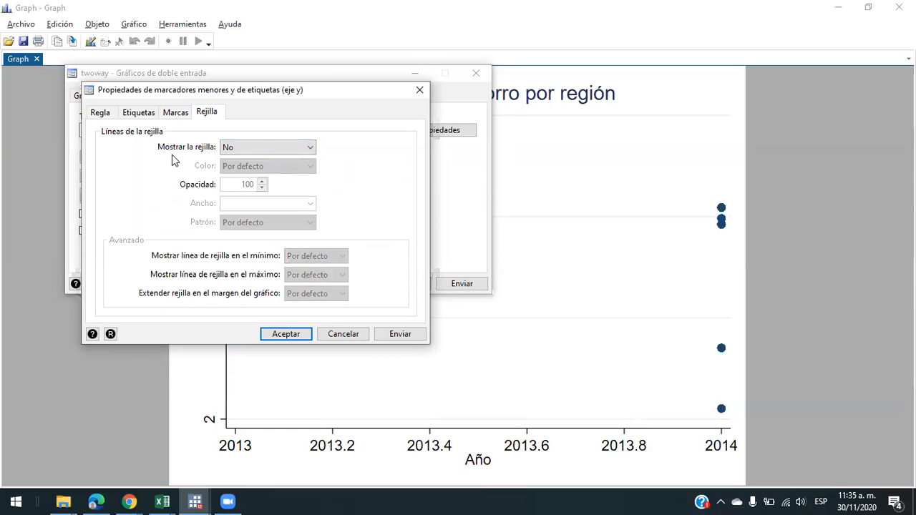
Step: Set the axis rule for the Y axis's minor ticks to Ninguno and submit the graph
{"action": "left_click", "coordinate": [177, 112]}
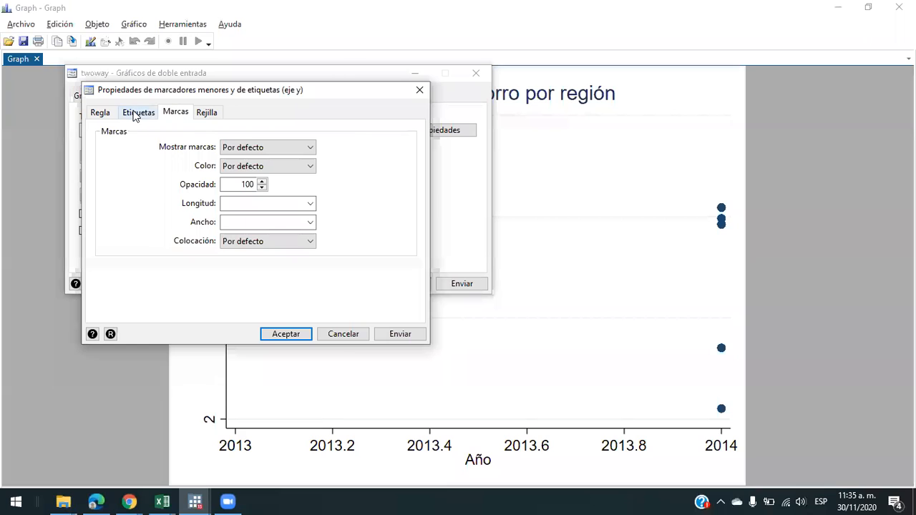
{"action": "left_click", "coordinate": [103, 113]}
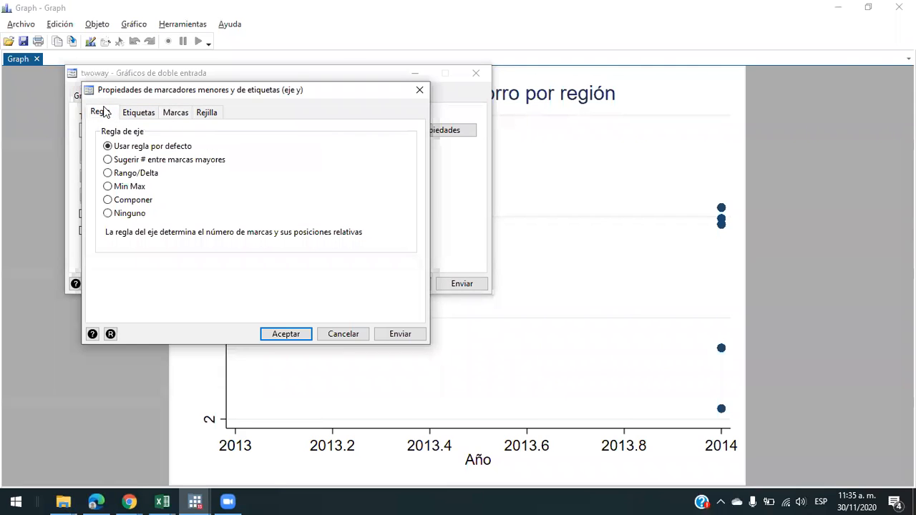
{"action": "left_click", "coordinate": [118, 215]}
{"action": "left_click", "coordinate": [414, 335]}
Step: Set the mark display for the Y axis's minor ticks to No and submit the graph
{"action": "left_click", "coordinate": [174, 116]}
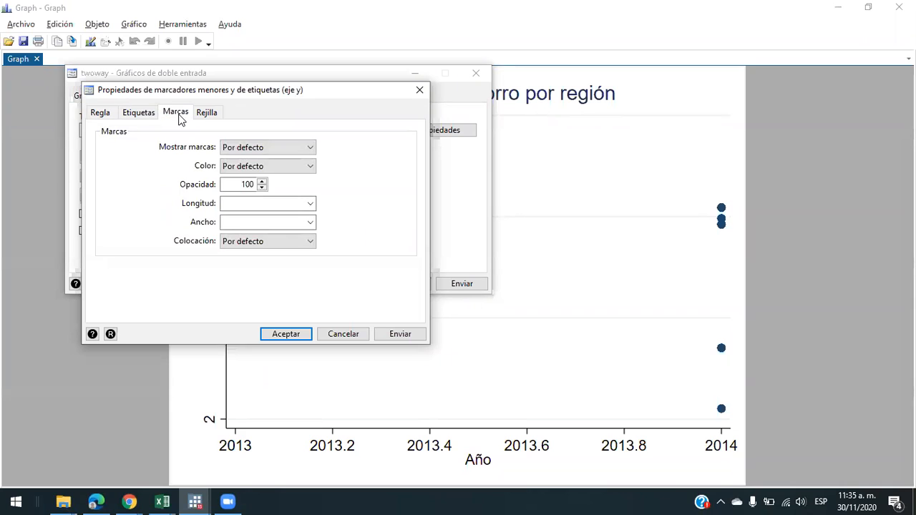
{"action": "left_click", "coordinate": [306, 147]}
{"action": "left_click", "coordinate": [299, 175]}
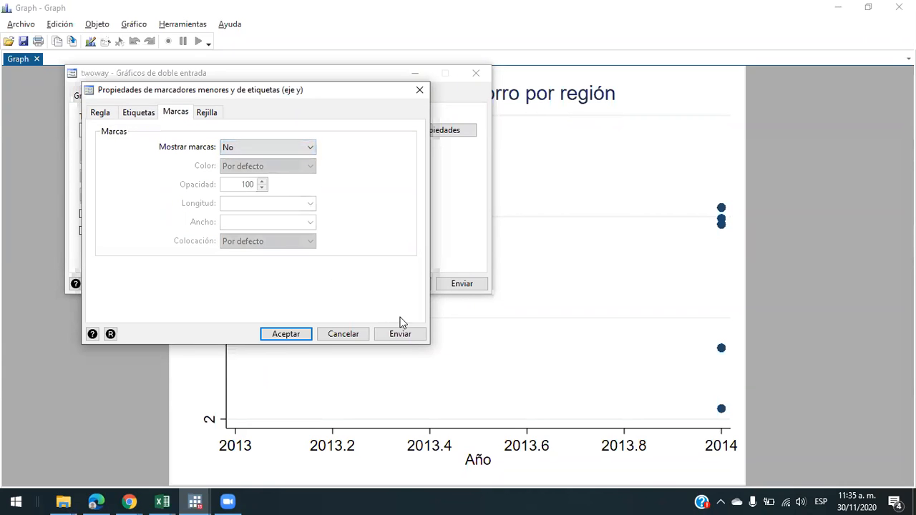
{"action": "left_click", "coordinate": [413, 336]}
Step: Accept the minor tick properties and the twoway graph settings, and close the graph window
{"action": "left_click", "coordinate": [286, 335]}
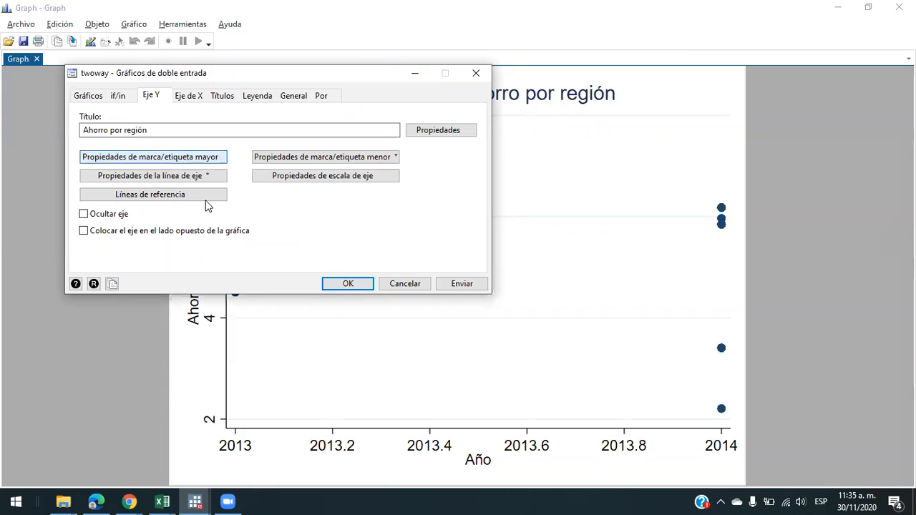
{"action": "left_click", "coordinate": [358, 289]}
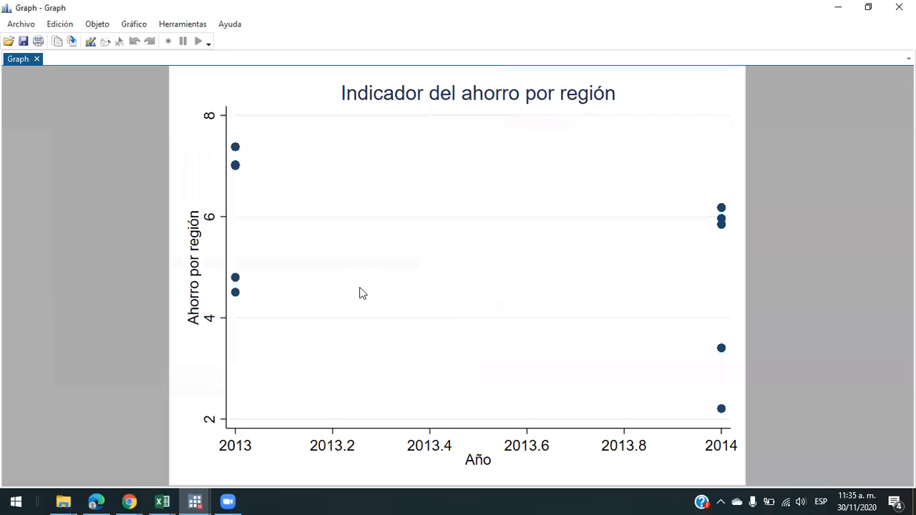
{"action": "left_click", "coordinate": [899, 8]}
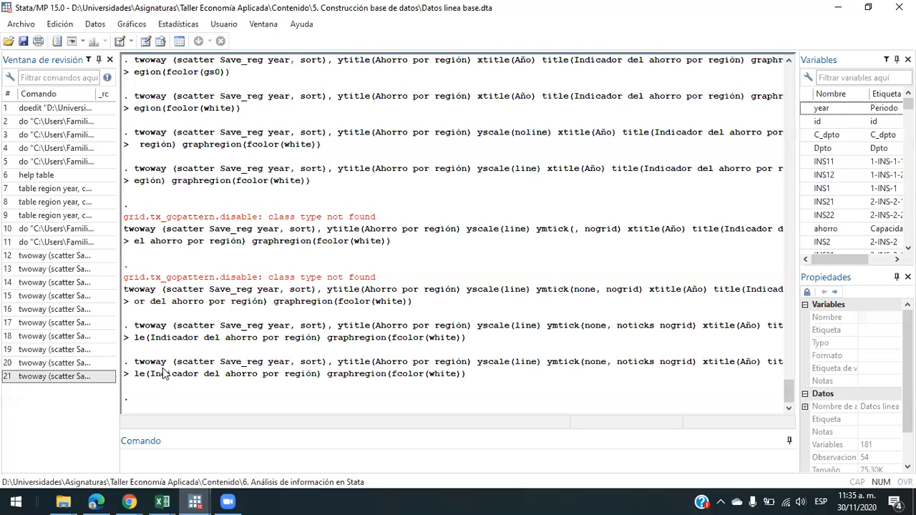
Step: Copy the last twoway command from the results and paste it over the basic twoway scatter line in the Código do-file
{"action": "left_click_drag", "start_coordinate": [136, 363], "coordinate": [476, 379]}
{"action": "key", "text": "ctrl+c"}
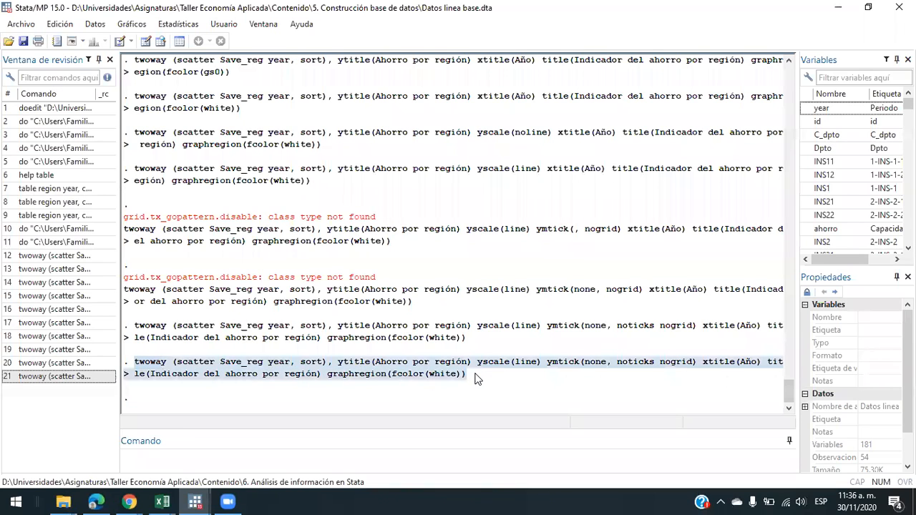
{"action": "mouse_move", "coordinate": [206, 501]}
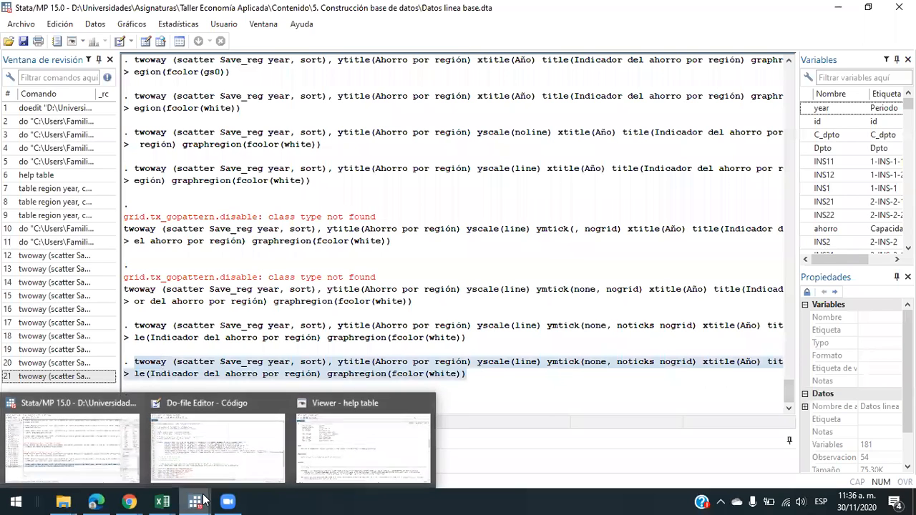
{"action": "left_click", "coordinate": [227, 462]}
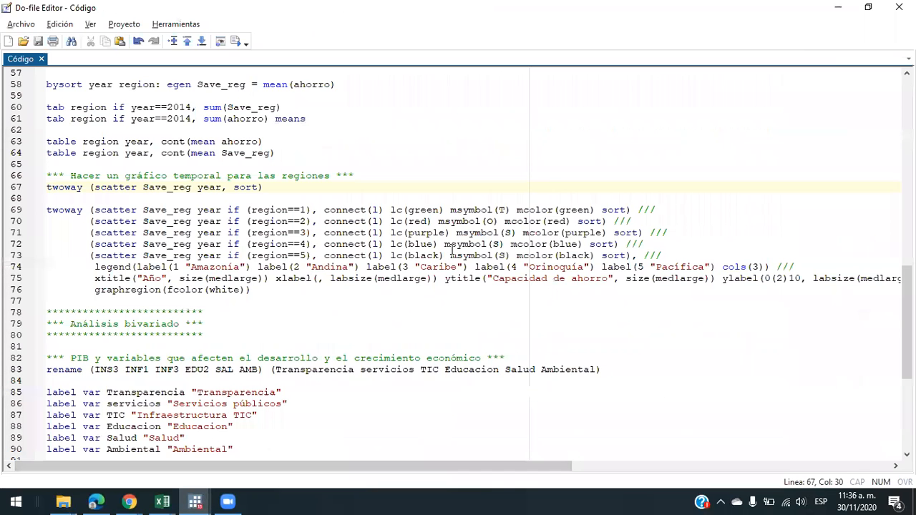
{"action": "key", "text": "Down"}
{"action": "key", "text": "Down"}
{"action": "key", "text": "shift+End"}
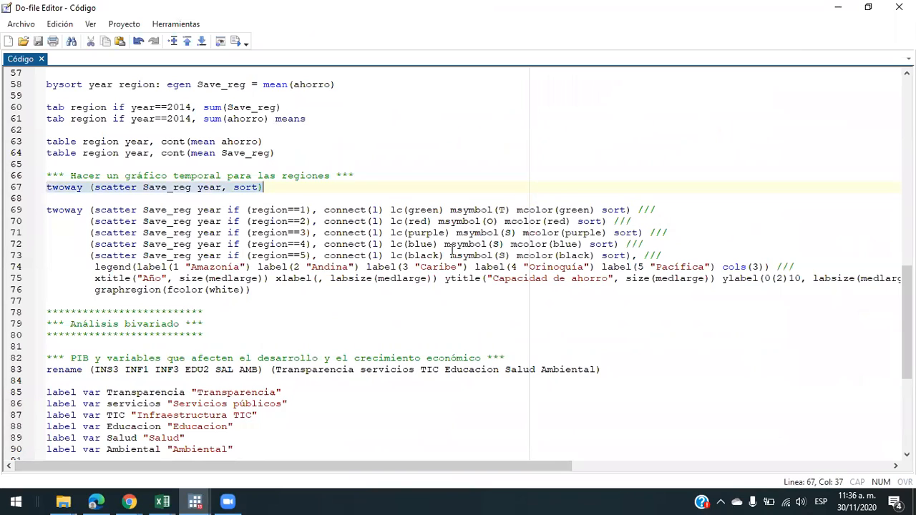
{"action": "key", "text": "ctrl+v"}
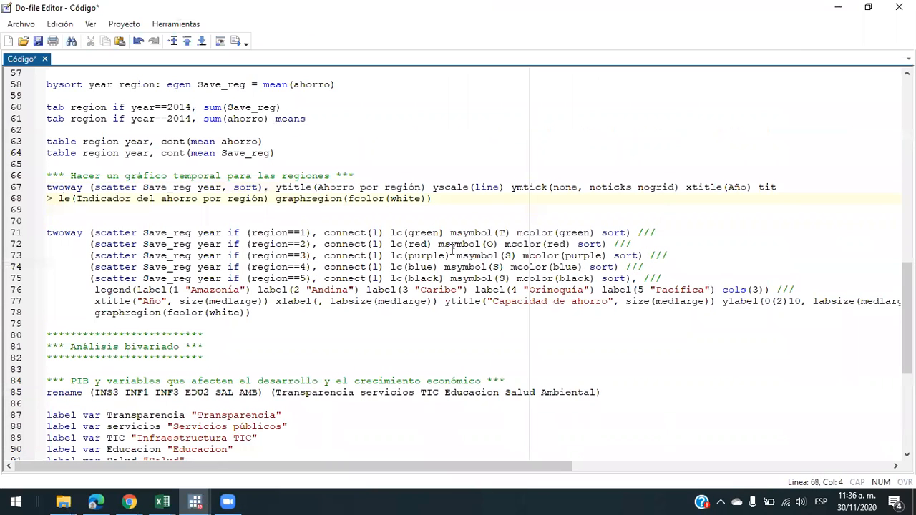
Step: Join the pasted command into one line by removing the "> " and the line break inside the title option
{"action": "key", "text": "BackSpace"}
{"action": "key", "text": "BackSpace"}
{"action": "key", "text": "BackSpace"}
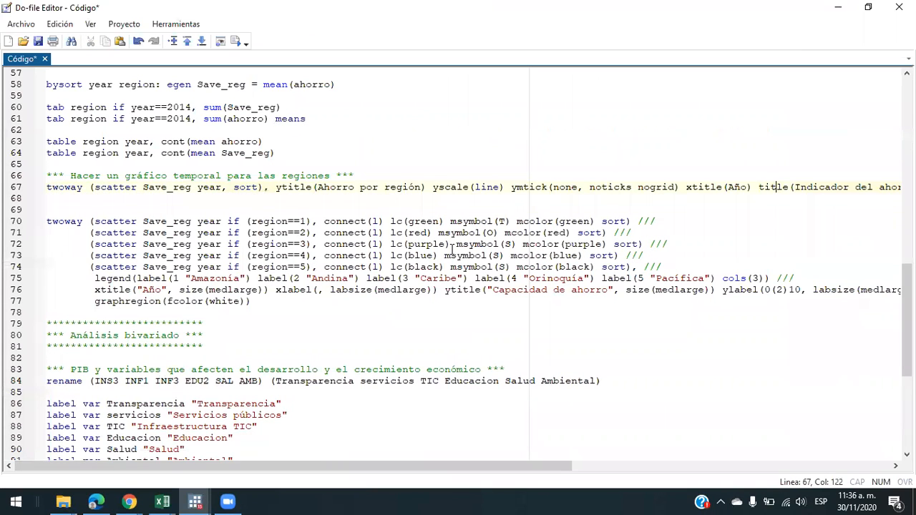
{"action": "key", "text": "Right"}
{"action": "key", "text": "Right"}
{"action": "type", "text": "///"}
{"action": "key", "text": "Return"}
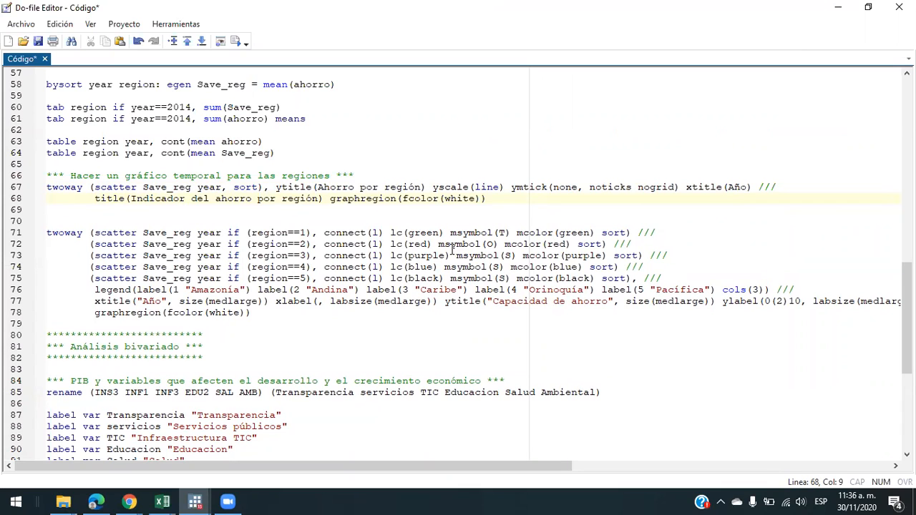
{"action": "type", "text": "("}
{"action": "key", "text": "Down"}
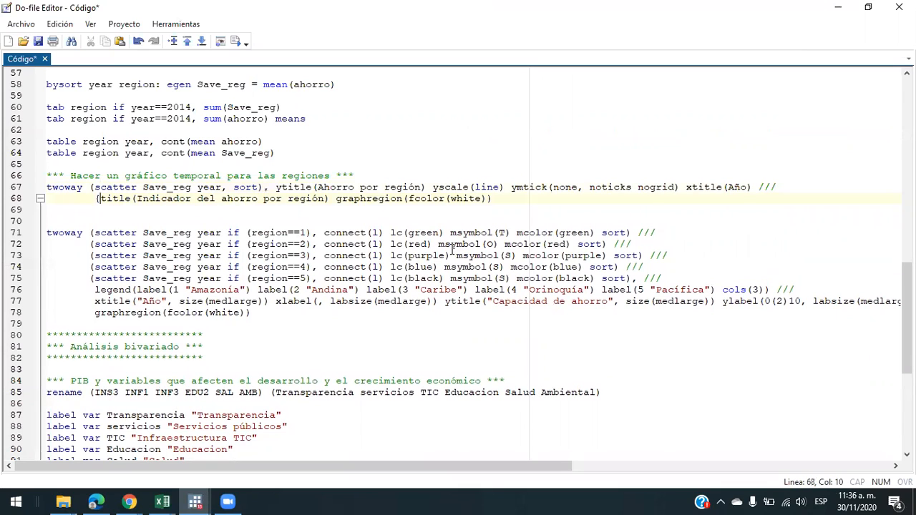
{"action": "key", "text": "BackSpace"}
{"action": "key", "text": "BackSpace"}
{"action": "key", "text": "BackSpace"}
{"action": "key", "text": "BackSpace"}
{"action": "key", "text": "BackSpace"}
{"action": "key", "text": "BackSpace"}
{"action": "key", "text": "BackSpace"}
{"action": "key", "text": "BackSpace"}
{"action": "key", "text": "BackSpace"}
{"action": "key", "text": "BackSpace"}
{"action": "key", "text": "BackSpace"}
{"action": "key", "text": "BackSpace"}
{"action": "key", "text": "BackSpace"}
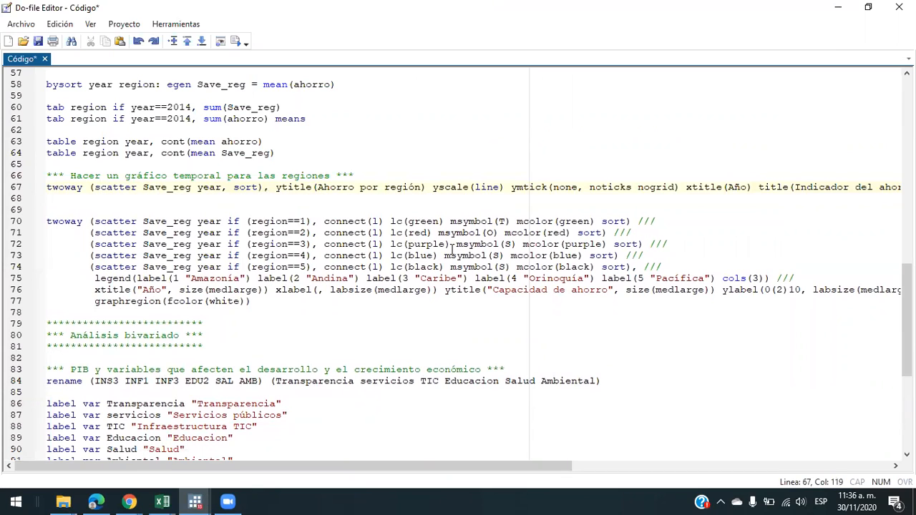
Step: Insert the continuation mark /// after xtitle(Año) and place the title and graphregion options on an indented next line
{"action": "type", "text": "///"}
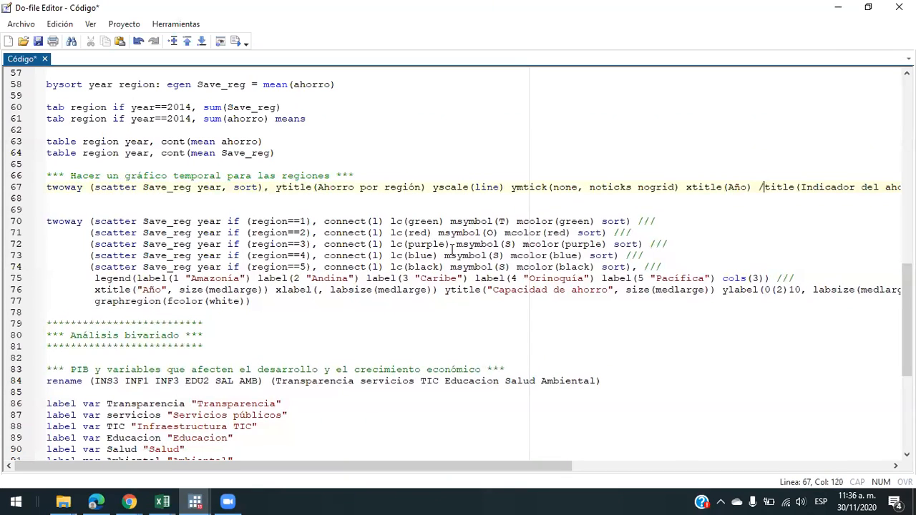
{"action": "key", "text": "Return"}
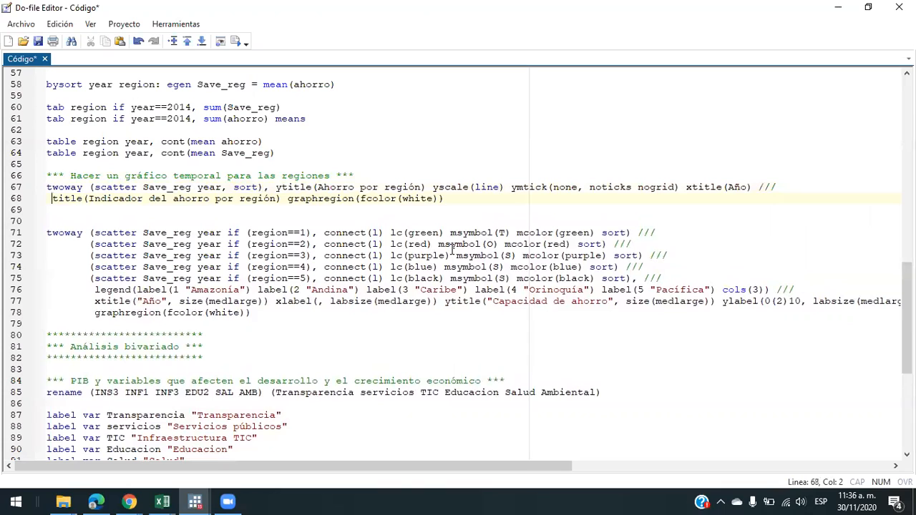
Step: Examine the scatter, ytitle and yscale parts of the tidied twoway command under the regional time graph comment
{"action": "key", "text": "Up"}
{"action": "key", "text": "Right"}
{"action": "key", "text": "Right"}
{"action": "key", "text": "Right"}
{"action": "key", "text": "Right"}
{"action": "key", "text": "Right"}
{"action": "key", "text": "Right"}
{"action": "key", "text": "Right"}
{"action": "key", "text": "Right"}
{"action": "key", "text": "Right"}
{"action": "key", "text": "Right"}
{"action": "key", "text": "Right"}
{"action": "key", "text": "Right"}
{"action": "key", "text": "Right"}
{"action": "key", "text": "Right"}
{"action": "key", "text": "Right"}
{"action": "key", "text": "Right"}
{"action": "key", "text": "Right"}
{"action": "key", "text": "Right"}
{"action": "key", "text": "Right"}
{"action": "key", "text": "Right"}
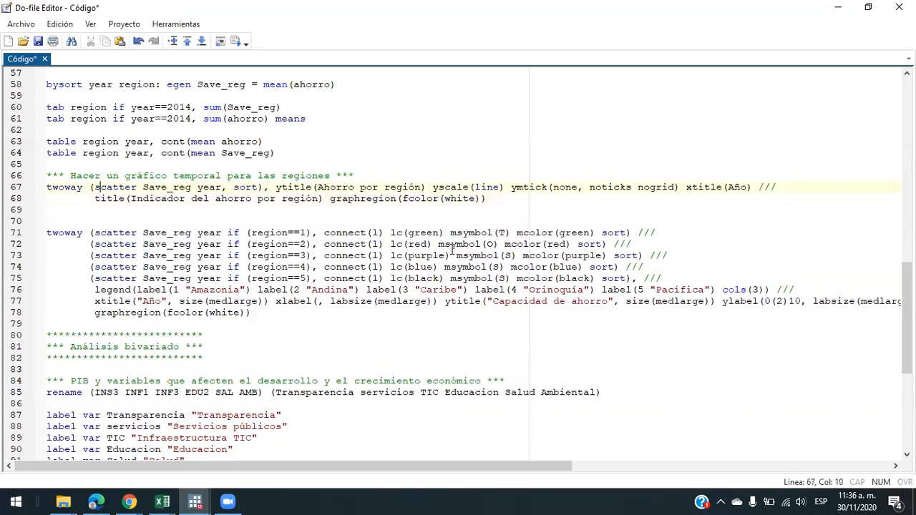
{"action": "key", "text": "Right"}
{"action": "key", "text": "Right"}
{"action": "key", "text": "Right"}
{"action": "key", "text": "Right"}
{"action": "key", "text": "Right"}
{"action": "key", "text": "Right"}
{"action": "key", "text": "Right"}
{"action": "key", "text": "Left"}
{"action": "key", "text": "Right"}
{"action": "key", "text": "Left"}
{"action": "key", "text": "Right"}
{"action": "key", "text": "Left"}
{"action": "key", "text": "Right"}
{"action": "key", "text": "Right"}
{"action": "key", "text": "Left"}
{"action": "key", "text": "Left"}
{"action": "key", "text": "Right"}
{"action": "key", "text": "Right"}
{"action": "key", "text": "Right"}
{"action": "key", "text": "Right"}
{"action": "key", "text": "Right"}
{"action": "key", "text": "Right"}
{"action": "key", "text": "Right"}
Step: Review the ymtick(none, noticks nogrid) option in the first twoway command
{"action": "key", "text": "shift+Right"}
{"action": "key", "text": "shift+Right"}
{"action": "key", "text": "shift+Right"}
{"action": "key", "text": "shift+Right"}
{"action": "key", "text": "shift+Right"}
{"action": "key", "text": "shift+Right"}
{"action": "key", "text": "shift+Right"}
{"action": "key", "text": "shift+Right"}
{"action": "key", "text": "shift+Right"}
{"action": "key", "text": "shift+Right"}
{"action": "key", "text": "shift+Right"}
{"action": "key", "text": "shift+Right"}
{"action": "key", "text": "shift+Right"}
{"action": "key", "text": "shift+Right"}
{"action": "key", "text": "shift+Right"}
{"action": "key", "text": "shift+Right"}
{"action": "key", "text": "shift+Right"}
{"action": "key", "text": "shift+Right"}
{"action": "key", "text": "shift+Right"}
{"action": "key", "text": "shift+Right"}
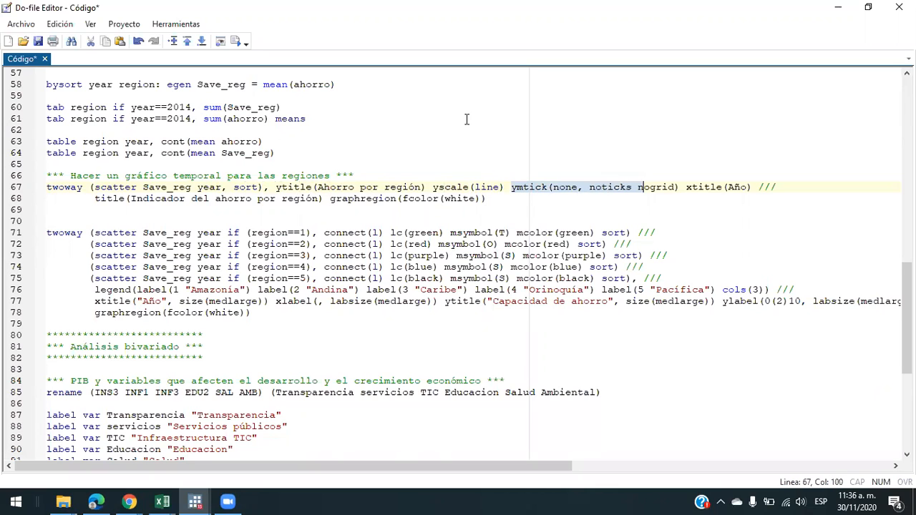
{"action": "key", "text": "shift+Right"}
{"action": "key", "text": "shift+Right"}
{"action": "key", "text": "shift+Right"}
{"action": "key", "text": "shift+Right"}
{"action": "key", "text": "shift+Right"}
{"action": "key", "text": "Right"}
Step: Review the graphregion(fcolor(white)) option on the continuation line of the first twoway command
{"action": "key", "text": "Down"}
{"action": "key", "text": "Left"}
{"action": "key", "text": "Left"}
{"action": "key", "text": "Left"}
{"action": "key", "text": "Left"}
{"action": "key", "text": "Left"}
{"action": "key", "text": "Left"}
{"action": "key", "text": "Left"}
{"action": "key", "text": "Left"}
{"action": "key", "text": "Left"}
{"action": "key", "text": "Left"}
{"action": "key", "text": "Left"}
{"action": "key", "text": "Left"}
{"action": "key", "text": "Left"}
{"action": "key", "text": "Left"}
{"action": "key", "text": "Left"}
{"action": "key", "text": "Left"}
{"action": "key", "text": "Left"}
{"action": "key", "text": "Left"}
{"action": "key", "text": "Left"}
{"action": "key", "text": "Left"}
{"action": "key", "text": "Left"}
{"action": "key", "text": "Left"}
{"action": "key", "text": "Left"}
{"action": "key", "text": "Left"}
{"action": "key", "text": "Right"}
{"action": "key", "text": "Right"}
{"action": "key", "text": "Right"}
{"action": "key", "text": "Right"}
{"action": "key", "text": "Right"}
{"action": "key", "text": "Right"}
{"action": "key", "text": "Right"}
{"action": "key", "text": "Right"}
{"action": "key", "text": "shift+Right"}
{"action": "key", "text": "shift+Right"}
{"action": "key", "text": "shift+Right"}
{"action": "key", "text": "shift+Right"}
{"action": "key", "text": "shift+Right"}
{"action": "key", "text": "shift+Right"}
{"action": "key", "text": "shift+Right"}
{"action": "key", "text": "shift+Right"}
{"action": "key", "text": "shift+Right"}
{"action": "key", "text": "shift+Right"}
{"action": "key", "text": "shift+Right"}
{"action": "key", "text": "shift+Right"}
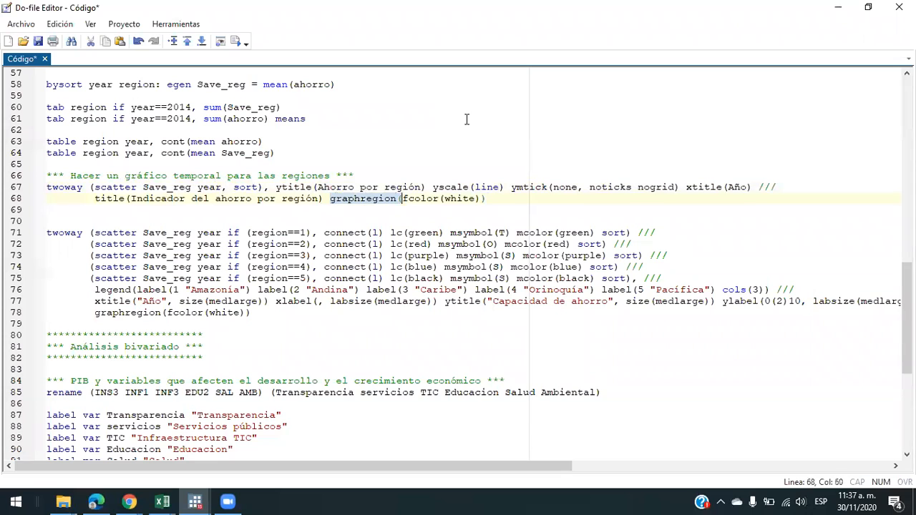
{"action": "key", "text": "shift+Right"}
{"action": "key", "text": "shift+Right"}
{"action": "key", "text": "shift+Right"}
{"action": "key", "text": "shift+Right"}
{"action": "key", "text": "shift+Right"}
{"action": "key", "text": "shift+Right"}
{"action": "key", "text": "shift+Right"}
{"action": "key", "text": "shift+Right"}
{"action": "key", "text": "shift+Right"}
{"action": "key", "text": "shift+Right"}
{"action": "key", "text": "shift+Right"}
{"action": "key", "text": "shift+Right"}
{"action": "key", "text": "shift+Right"}
{"action": "key", "text": "shift+Right"}
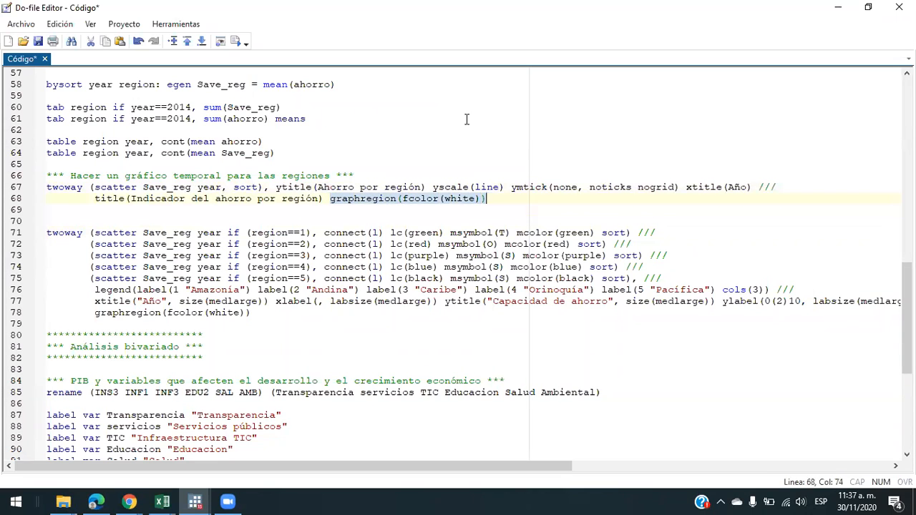
Step: Review the whole two-line twoway command and delete the extra blank line between it and the region-by-region twoway command
{"action": "key", "text": "Up"}
{"action": "key", "text": "Home"}
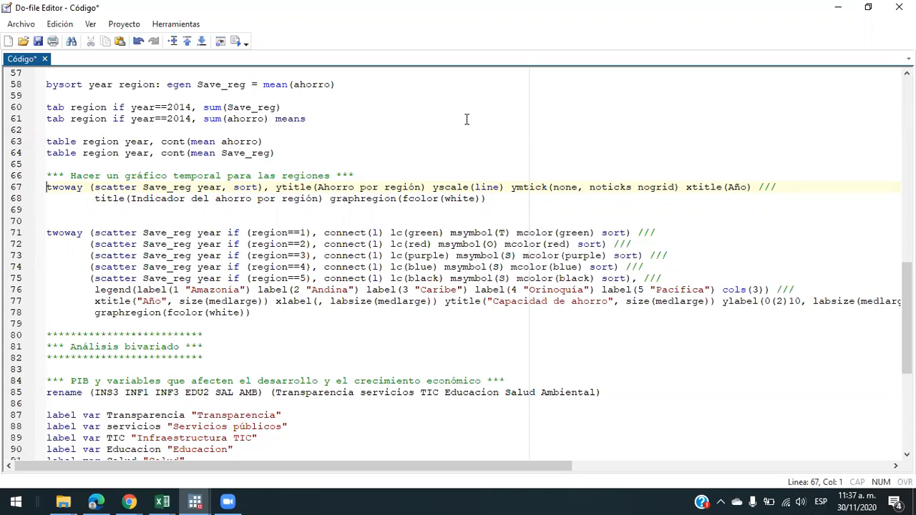
{"action": "key", "text": "shift+Down"}
{"action": "key", "text": "shift+Down"}
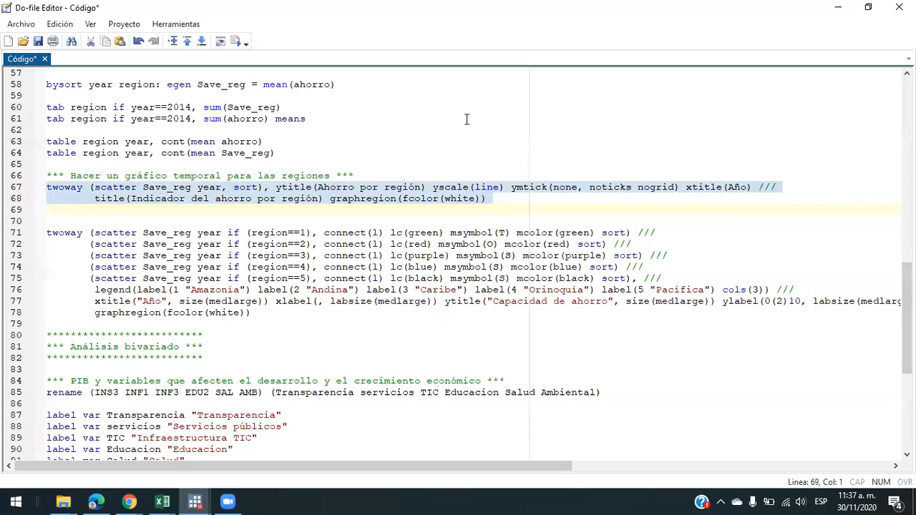
{"action": "key", "text": "Down"}
{"action": "key", "text": "Down"}
{"action": "key", "text": "BackSpace"}
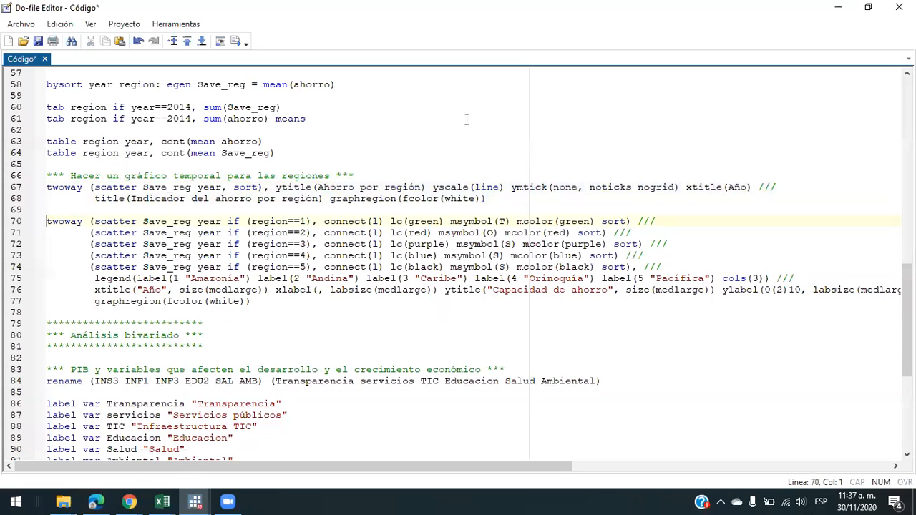
Step: Examine the scatter lines for regions 1 to 5 in the region-by-region twoway command
{"action": "key", "text": "Right"}
{"action": "key", "text": "Right"}
{"action": "key", "text": "Right"}
{"action": "key", "text": "Right"}
{"action": "key", "text": "Right"}
{"action": "key", "text": "Right"}
{"action": "key", "text": "Right"}
{"action": "key", "text": "Right"}
{"action": "key", "text": "Right"}
{"action": "key", "text": "Right"}
{"action": "key", "text": "Right"}
{"action": "key", "text": "Right"}
{"action": "key", "text": "Right"}
{"action": "key", "text": "Right"}
{"action": "key", "text": "Right"}
{"action": "key", "text": "Right"}
{"action": "key", "text": "Right"}
{"action": "key", "text": "Right"}
{"action": "key", "text": "Right"}
{"action": "key", "text": "Right"}
{"action": "key", "text": "Down"}
{"action": "key", "text": "Down"}
{"action": "key", "text": "Down"}
{"action": "key", "text": "Down"}
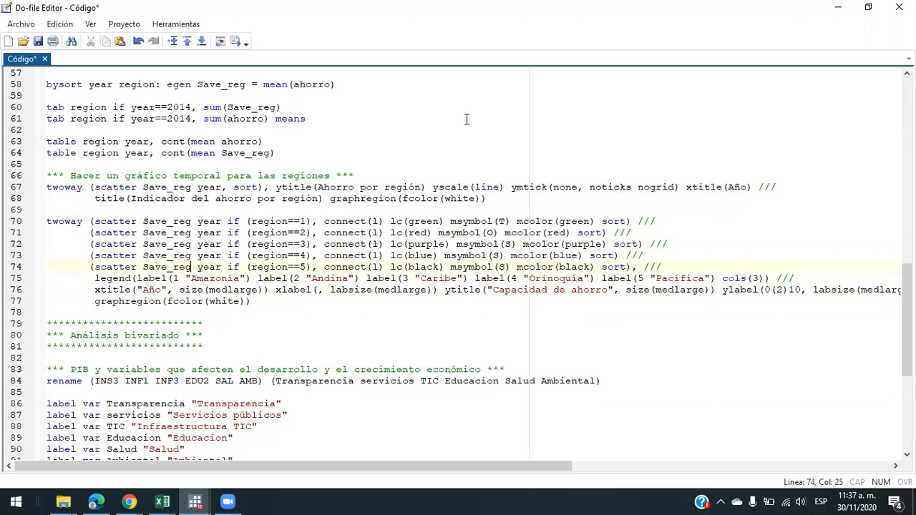
Step: Examine the if (region==1) condition in the first scatter line of the region-by-region twoway command
{"action": "key", "text": "Right"}
{"action": "key", "text": "Right"}
{"action": "key", "text": "Right"}
{"action": "key", "text": "Right"}
{"action": "key", "text": "Right"}
{"action": "key", "text": "Right"}
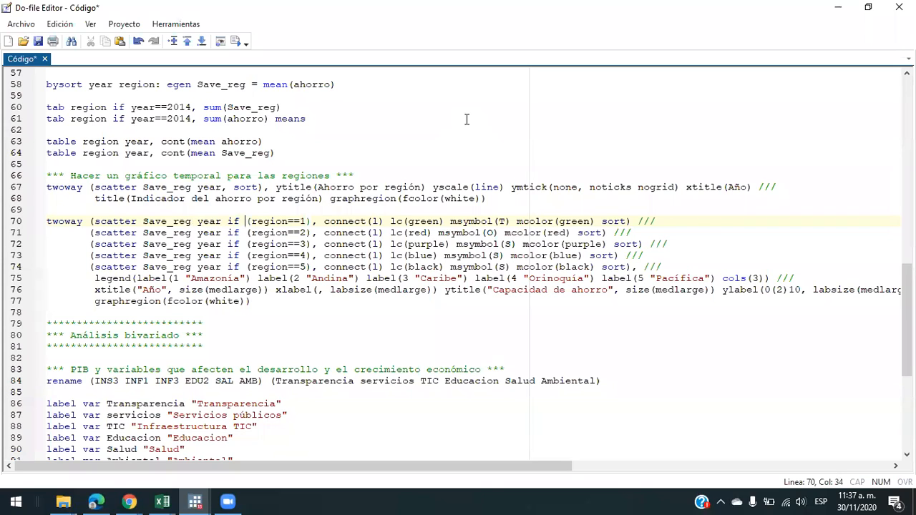
{"action": "key", "text": "Right"}
{"action": "key", "text": "Right"}
{"action": "key", "text": "Right"}
{"action": "key", "text": "Right"}
{"action": "key", "text": "Right"}
{"action": "key", "text": "Right"}
{"action": "key", "text": "Left"}
Step: Review the end of the scatter definition and the start of the ytitle option in the first twoway command
{"action": "key", "text": "Up"}
{"action": "key", "text": "Up"}
{"action": "key", "text": "Up"}
{"action": "key", "text": "Left"}
{"action": "key", "text": "Left"}
{"action": "key", "text": "Left"}
{"action": "key", "text": "Left"}
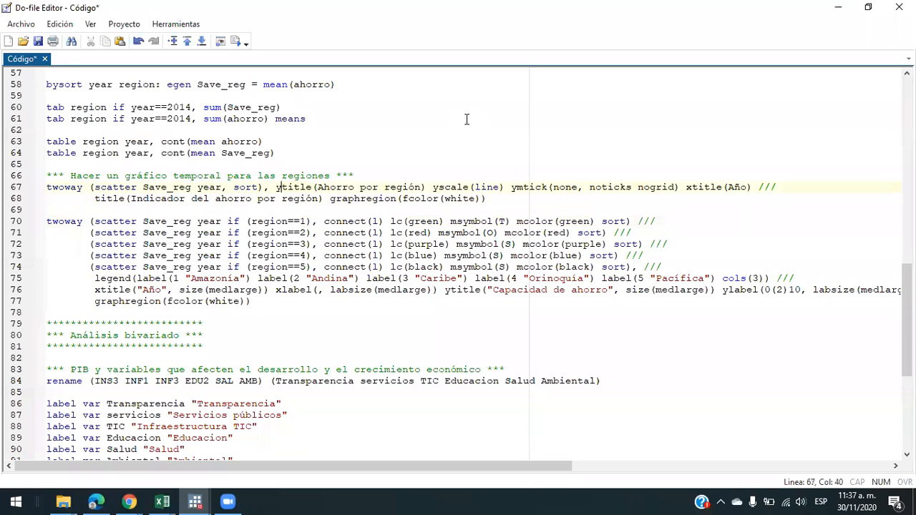
{"action": "key", "text": "Left"}
{"action": "key", "text": "Left"}
{"action": "key", "text": "Left"}
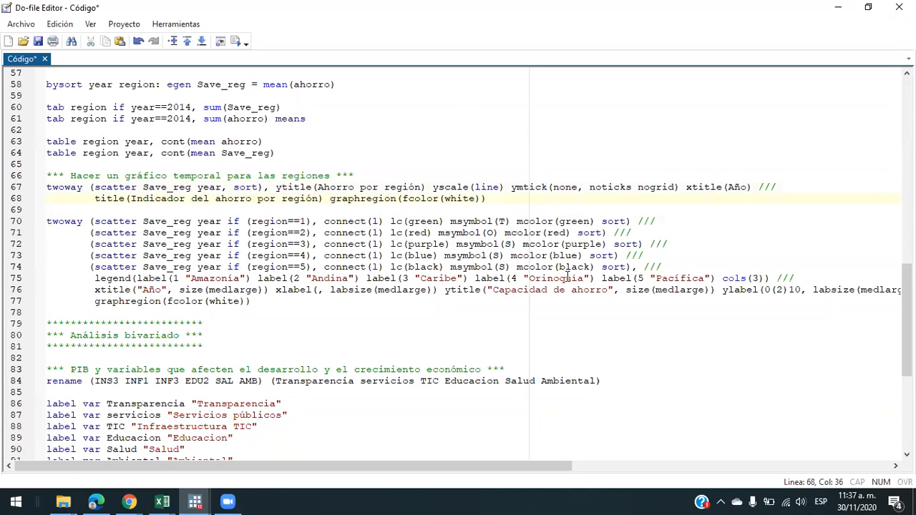
Step: Highlight the region 5 scatter definition backwards from its sort option to the Save_reg variable to review it
{"action": "left_click", "coordinate": [631, 267]}
{"action": "key", "text": "Left"}
{"action": "key", "text": "shift+Left"}
{"action": "key", "text": "shift+Left"}
{"action": "key", "text": "shift+Left"}
{"action": "key", "text": "shift+Left"}
{"action": "key", "text": "shift+Left"}
{"action": "key", "text": "shift+Left"}
{"action": "key", "text": "shift+Left"}
{"action": "key", "text": "shift+Left"}
{"action": "key", "text": "shift+Left"}
{"action": "key", "text": "shift+Left"}
{"action": "key", "text": "shift+Left"}
{"action": "key", "text": "shift+Left"}
{"action": "key", "text": "shift+Left"}
{"action": "key", "text": "shift+Left"}
{"action": "key", "text": "shift+Left"}
{"action": "key", "text": "shift+Left"}
{"action": "key", "text": "shift+Left"}
{"action": "key", "text": "shift+Left"}
{"action": "key", "text": "shift+Left"}
{"action": "key", "text": "shift+Left"}
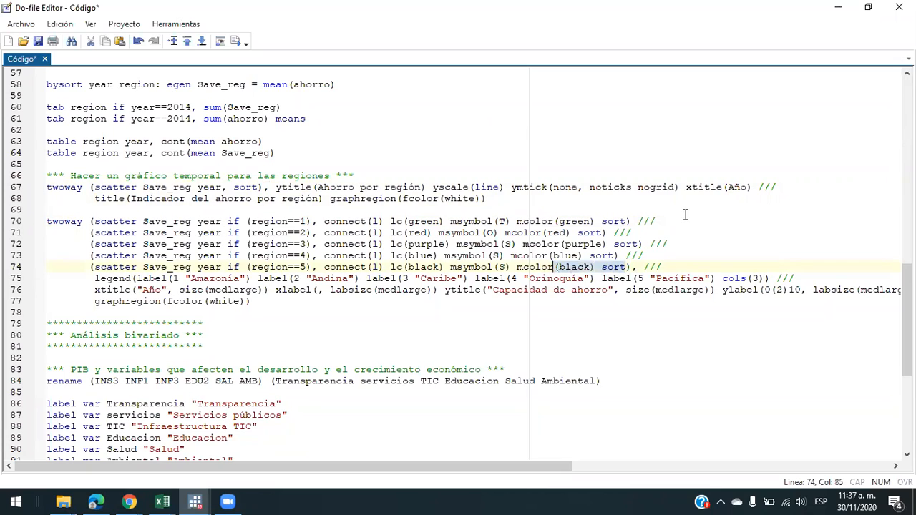
{"action": "key", "text": "shift+Left"}
{"action": "key", "text": "shift+Left"}
{"action": "key", "text": "shift+Left"}
{"action": "key", "text": "shift+Left"}
{"action": "key", "text": "shift+Left"}
{"action": "key", "text": "shift+Left"}
{"action": "key", "text": "shift+Left"}
{"action": "key", "text": "shift+Left"}
{"action": "key", "text": "shift+Left"}
{"action": "key", "text": "shift+Left"}
{"action": "key", "text": "shift+Left"}
{"action": "key", "text": "shift+Left"}
{"action": "key", "text": "shift+Left"}
{"action": "key", "text": "shift+Left"}
{"action": "key", "text": "shift+Left"}
{"action": "key", "text": "shift+Left"}
{"action": "key", "text": "shift+Left"}
{"action": "key", "text": "shift+Left"}
{"action": "key", "text": "shift+Left"}
{"action": "key", "text": "shift+Left"}
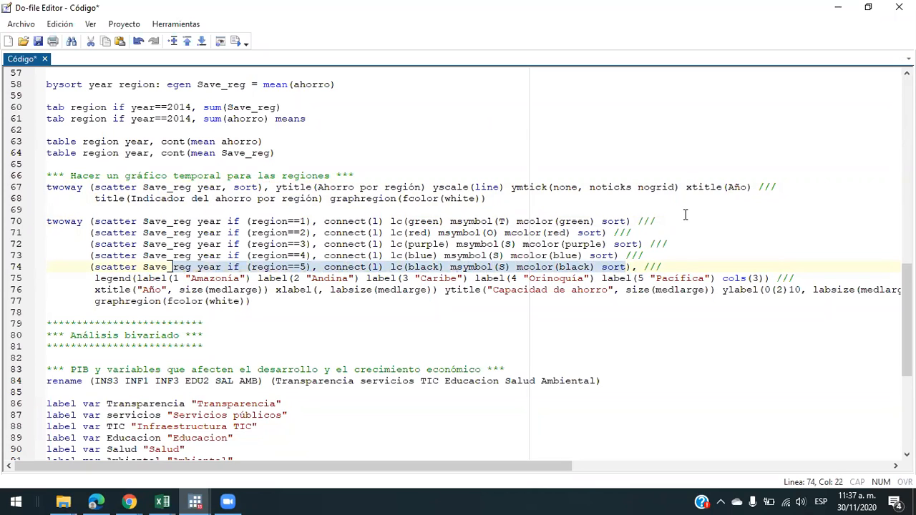
Step: Review the Save_reg and year variables in the first twoway command for comparison with the region-by-region command
{"action": "key", "text": "Up"}
{"action": "key", "text": "Up"}
{"action": "key", "text": "Up"}
{"action": "key", "text": "Up"}
{"action": "key", "text": "Up"}
{"action": "key", "text": "Up"}
{"action": "key", "text": "Up"}
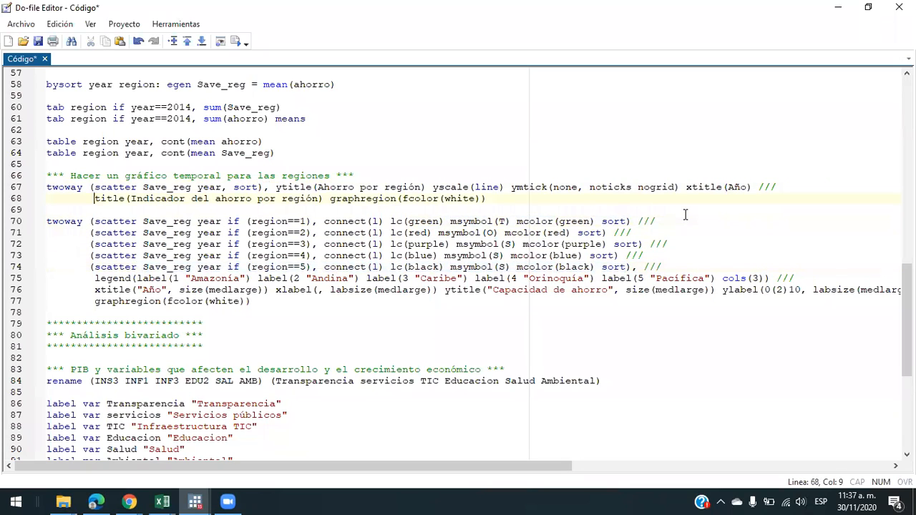
{"action": "key", "text": "Right"}
{"action": "key", "text": "Right"}
{"action": "key", "text": "Right"}
{"action": "key", "text": "Right"}
{"action": "key", "text": "Right"}
{"action": "key", "text": "Right"}
{"action": "key", "text": "Right"}
{"action": "key", "text": "Right"}
{"action": "key", "text": "Right"}
{"action": "key", "text": "Right"}
{"action": "key", "text": "Right"}
{"action": "key", "text": "Right"}
{"action": "key", "text": "Right"}
{"action": "key", "text": "Right"}
{"action": "key", "text": "Right"}
{"action": "key", "text": "Right"}
{"action": "key", "text": "Right"}
{"action": "key", "text": "Right"}
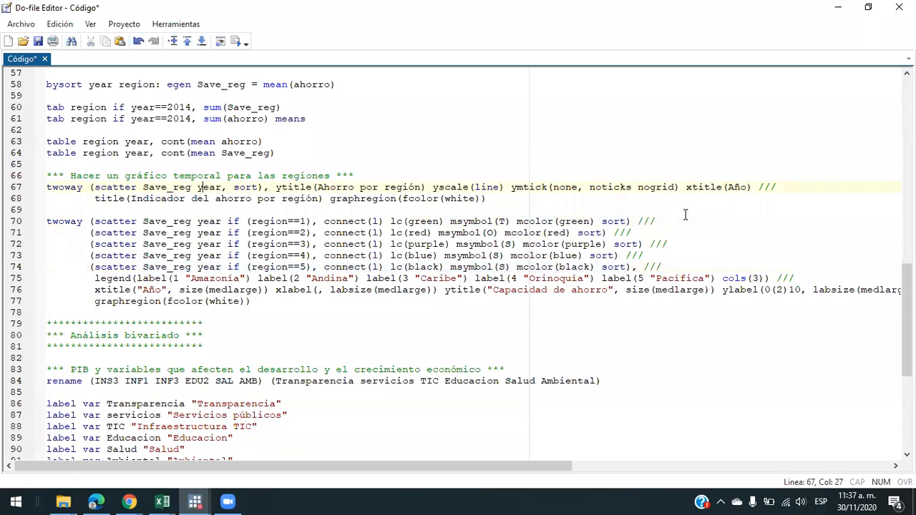
Step: Recheck how the region 1 scatter line restricts the data with its if condition on region
{"action": "key", "text": "Down"}
{"action": "key", "text": "Down"}
{"action": "key", "text": "Down"}
{"action": "key", "text": "Right"}
{"action": "key", "text": "Right"}
{"action": "key", "text": "Right"}
{"action": "key", "text": "Right"}
{"action": "key", "text": "Right"}
{"action": "key", "text": "Right"}
{"action": "key", "text": "Right"}
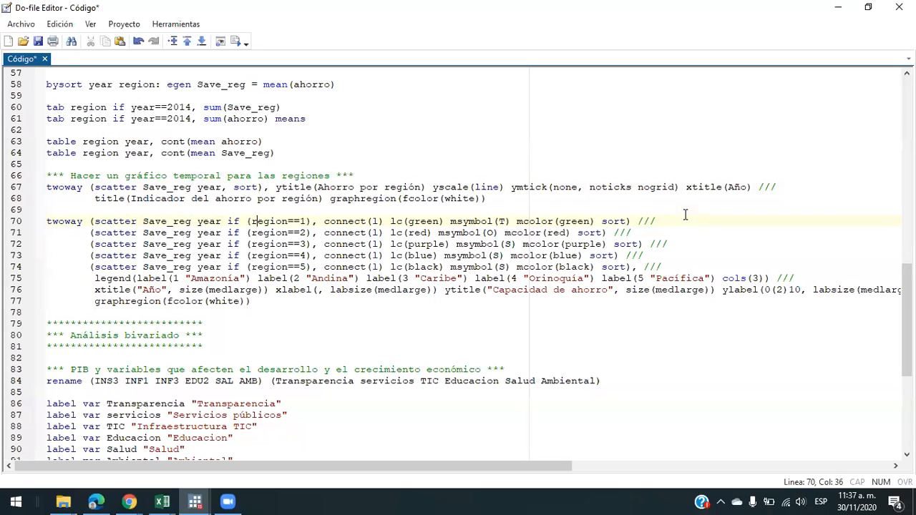
{"action": "key", "text": "shift+Right"}
{"action": "key", "text": "shift+Right"}
Step: Review the legend option of the region-by-region twoway command and the label it assigns to each region
{"action": "key", "text": "Home"}
{"action": "key", "text": "Down"}
{"action": "key", "text": "Down"}
{"action": "key", "text": "Down"}
{"action": "key", "text": "Down"}
{"action": "key", "text": "Down"}
{"action": "key", "text": "Right"}
{"action": "key", "text": "Right"}
{"action": "key", "text": "Right"}
{"action": "key", "text": "Right"}
{"action": "key", "text": "Right"}
{"action": "key", "text": "Right"}
{"action": "key", "text": "Right"}
{"action": "key", "text": "Right"}
{"action": "key", "text": "Right"}
{"action": "key", "text": "Right"}
{"action": "key", "text": "Right"}
{"action": "key", "text": "Right"}
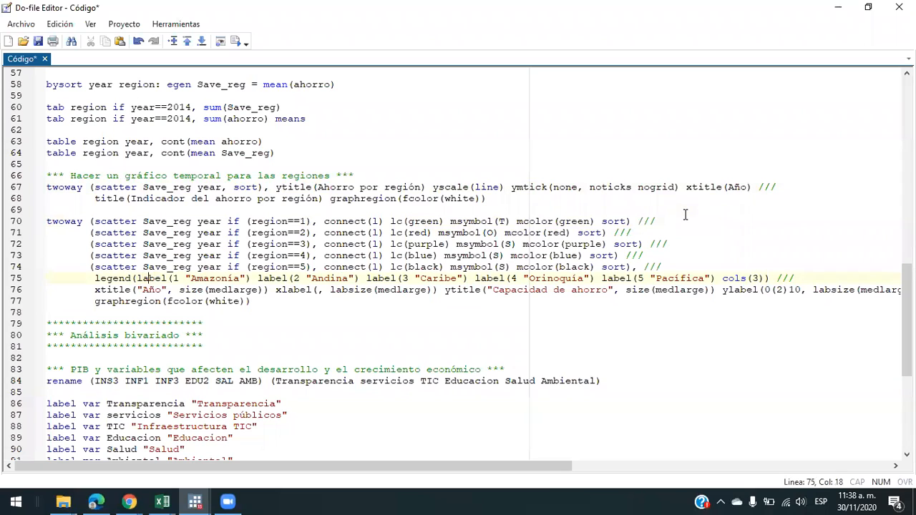
{"action": "key", "text": "Right"}
{"action": "key", "text": "Right"}
{"action": "key", "text": "Right"}
{"action": "key", "text": "Right"}
{"action": "key", "text": "Right"}
{"action": "key", "text": "Right"}
{"action": "key", "text": "Right"}
{"action": "key", "text": "Right"}
{"action": "key", "text": "Right"}
{"action": "key", "text": "Right"}
{"action": "key", "text": "Right"}
{"action": "key", "text": "Right"}
{"action": "key", "text": "Right"}
{"action": "key", "text": "Right"}
{"action": "key", "text": "Right"}
{"action": "key", "text": "Right"}
{"action": "key", "text": "Right"}
{"action": "key", "text": "Right"}
{"action": "key", "text": "Right"}
{"action": "key", "text": "Right"}
{"action": "key", "text": "Right"}
{"action": "key", "text": "Right"}
{"action": "key", "text": "Right"}
{"action": "key", "text": "Right"}
{"action": "key", "text": "Right"}
{"action": "key", "text": "Right"}
{"action": "key", "text": "Right"}
{"action": "key", "text": "Right"}
{"action": "key", "text": "Right"}
{"action": "key", "text": "Right"}
{"action": "key", "text": "Right"}
{"action": "key", "text": "Right"}
{"action": "key", "text": "Right"}
{"action": "key", "text": "Right"}
{"action": "key", "text": "Right"}
{"action": "key", "text": "Right"}
{"action": "key", "text": "Right"}
{"action": "key", "text": "Right"}
{"action": "key", "text": "Right"}
{"action": "key", "text": "Right"}
{"action": "key", "text": "Right"}
{"action": "key", "text": "Right"}
{"action": "key", "text": "Right"}
{"action": "key", "text": "Right"}
{"action": "key", "text": "Right"}
{"action": "key", "text": "Right"}
{"action": "key", "text": "Right"}
{"action": "key", "text": "Right"}
{"action": "key", "text": "Right"}
{"action": "key", "text": "Right"}
{"action": "key", "text": "Right"}
{"action": "key", "text": "Right"}
{"action": "key", "text": "shift+Right"}
{"action": "key", "text": "shift+Right"}
{"action": "key", "text": "shift+Right"}
{"action": "key", "text": "shift+Right"}
{"action": "key", "text": "shift+Right"}
{"action": "key", "text": "shift+Right"}
Step: Review the xtitle option and its size setting, continuing toward the xlabel option of the region-by-region command
{"action": "key", "text": "Down"}
{"action": "key", "text": "Home"}
{"action": "key", "text": "Right"}
{"action": "key", "text": "Right"}
{"action": "key", "text": "Right"}
{"action": "key", "text": "Right"}
{"action": "key", "text": "Right"}
{"action": "key", "text": "Right"}
{"action": "key", "text": "Right"}
{"action": "key", "text": "Right"}
{"action": "key", "text": "Right"}
{"action": "key", "text": "Right"}
{"action": "key", "text": "Right"}
{"action": "key", "text": "Right"}
{"action": "key", "text": "Right"}
{"action": "key", "text": "Right"}
{"action": "key", "text": "Right"}
{"action": "key", "text": "Right"}
{"action": "key", "text": "Right"}
{"action": "key", "text": "Right"}
{"action": "key", "text": "Right"}
{"action": "key", "text": "Right"}
{"action": "key", "text": "Right"}
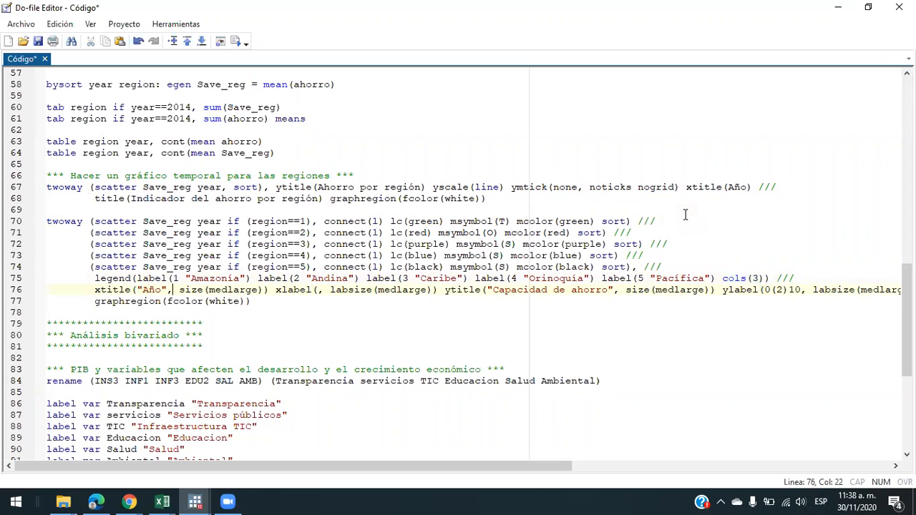
{"action": "key", "text": "Right"}
{"action": "key", "text": "Right"}
{"action": "key", "text": "Right"}
{"action": "key", "text": "Right"}
{"action": "key", "text": "Right"}
{"action": "key", "text": "Right"}
{"action": "key", "text": "Right"}
{"action": "key", "text": "Right"}
{"action": "key", "text": "Right"}
{"action": "key", "text": "Right"}
{"action": "key", "text": "Right"}
{"action": "key", "text": "Right"}
{"action": "key", "text": "Right"}
{"action": "key", "text": "Right"}
{"action": "key", "text": "Right"}
{"action": "key", "text": "Right"}
{"action": "key", "text": "Right"}
{"action": "key", "text": "Right"}
{"action": "key", "text": "Right"}
{"action": "key", "text": "Right"}
Step: Highlight nogrid in the ylabel option and compare it with nogrid in the first command's ymtick option
{"action": "key", "text": "End"}
{"action": "key", "text": "Left"}
{"action": "key", "text": "Left"}
{"action": "key", "text": "Left"}
{"action": "key", "text": "Left"}
{"action": "key", "text": "Left"}
{"action": "key", "text": "shift+Left"}
{"action": "key", "text": "shift+Left"}
{"action": "key", "text": "shift+Left"}
{"action": "key", "text": "shift+Left"}
{"action": "key", "text": "shift+Left"}
{"action": "key", "text": "shift+Left"}
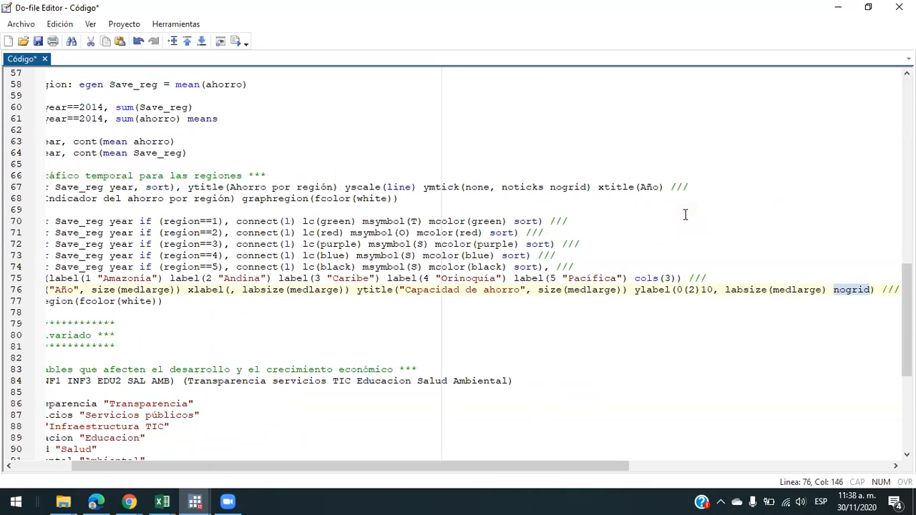
{"action": "left_click_drag", "start_coordinate": [550, 187], "coordinate": [588, 187]}
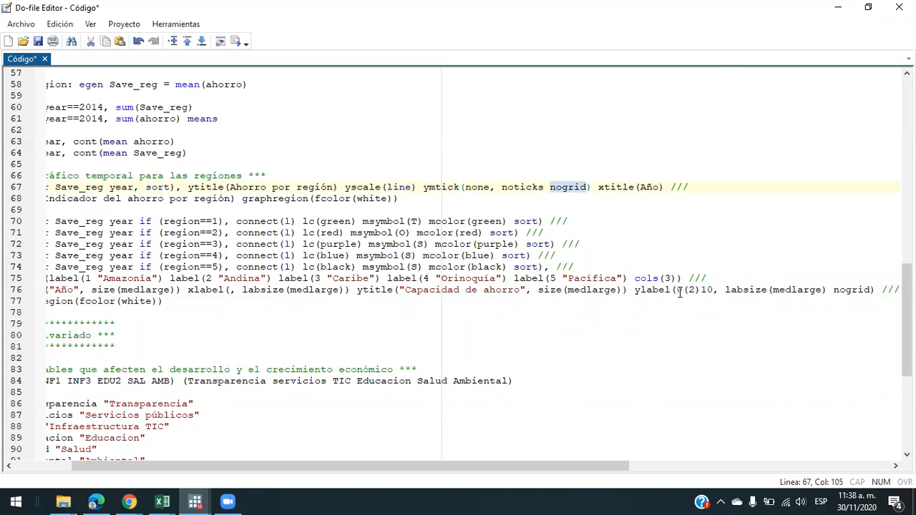
{"action": "left_click", "coordinate": [783, 290]}
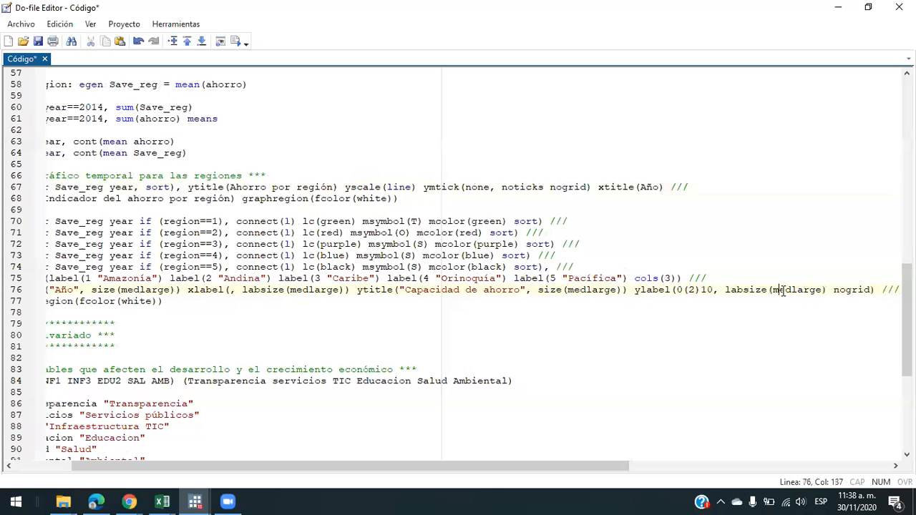
Step: Delete the first twoway command and the blank line below it, keeping only the region-by-region command
{"action": "key", "text": "Home"}
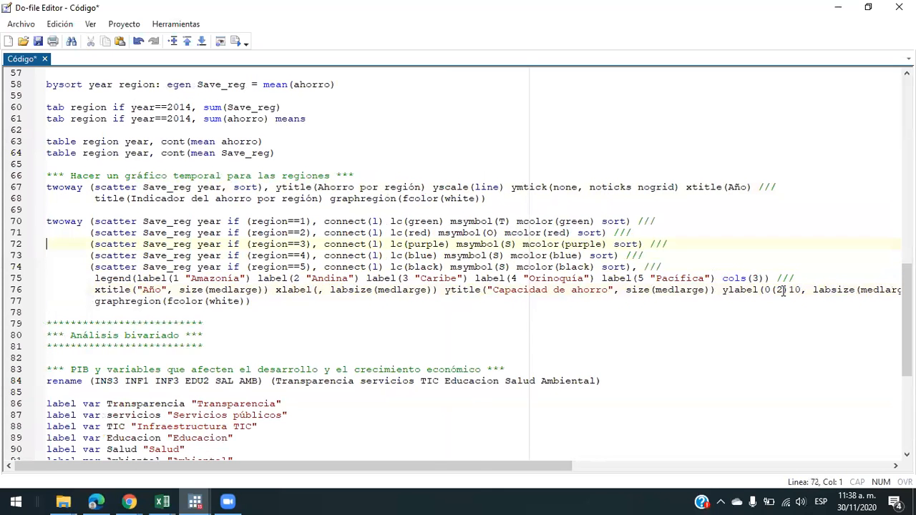
{"action": "key", "text": "shift+Up"}
{"action": "key", "text": "shift+Up"}
{"action": "key", "text": "shift+Up"}
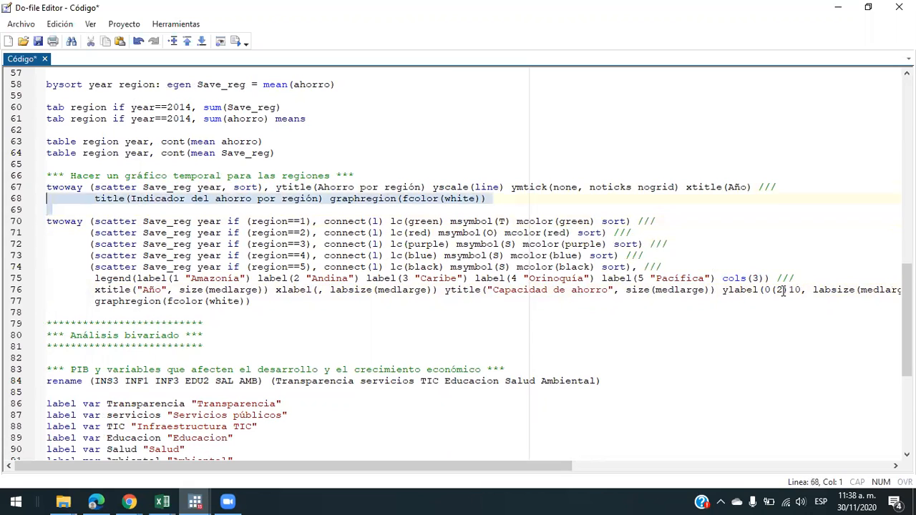
{"action": "key", "text": "Delete"}
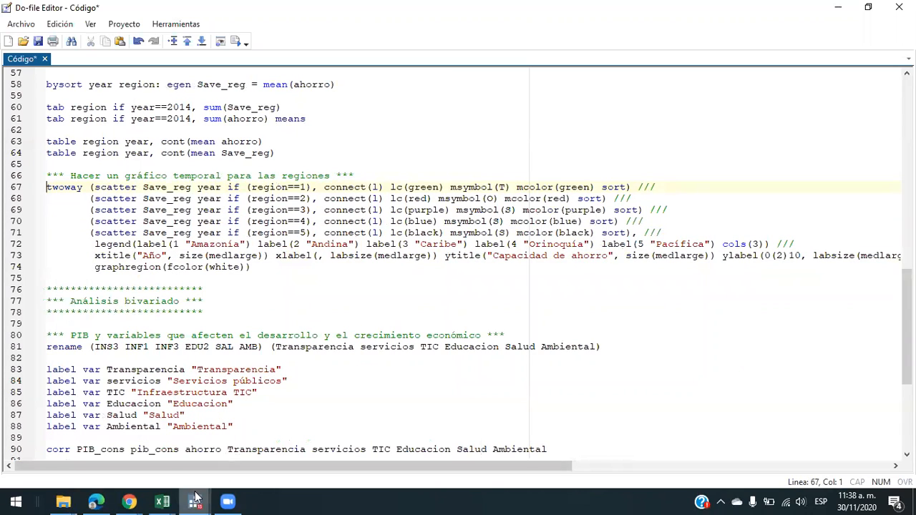
Step: Close the help table viewer and save the Código do-file
{"action": "mouse_move", "coordinate": [197, 497]}
{"action": "left_click", "coordinate": [96, 451]}
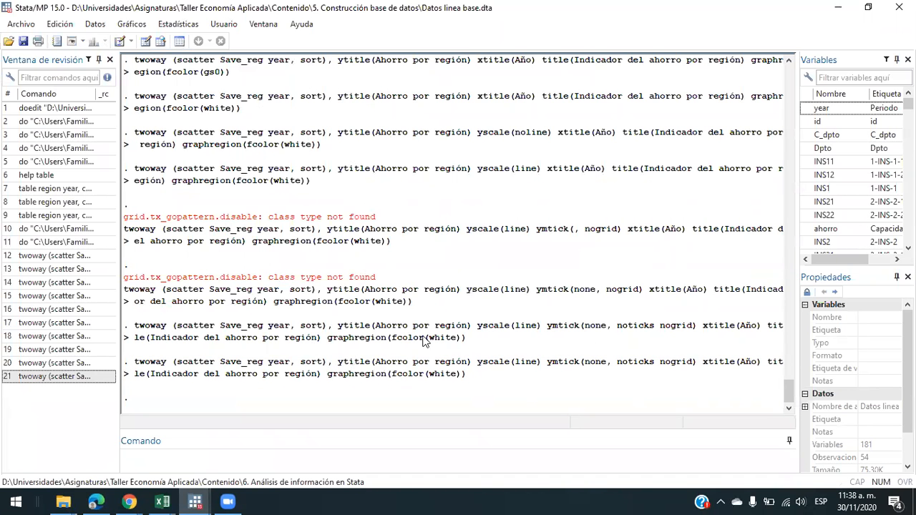
{"action": "mouse_move", "coordinate": [197, 501]}
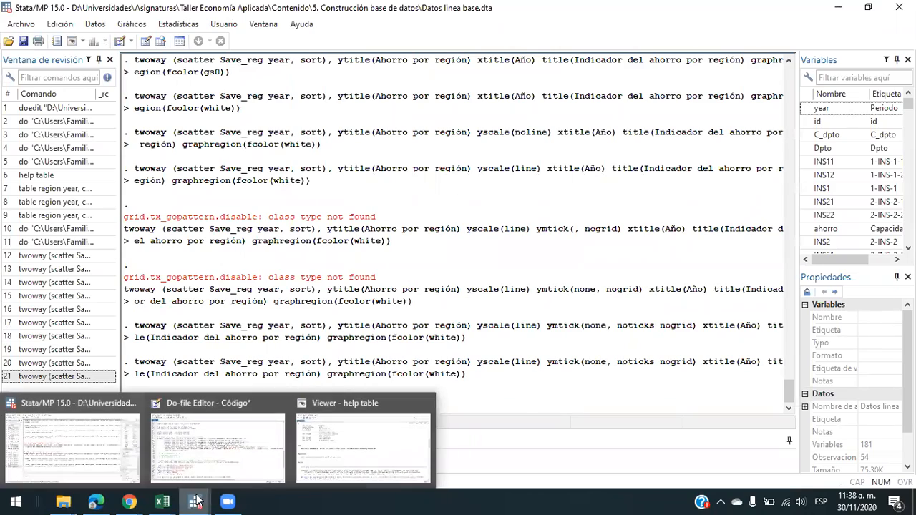
{"action": "left_click", "coordinate": [237, 454]}
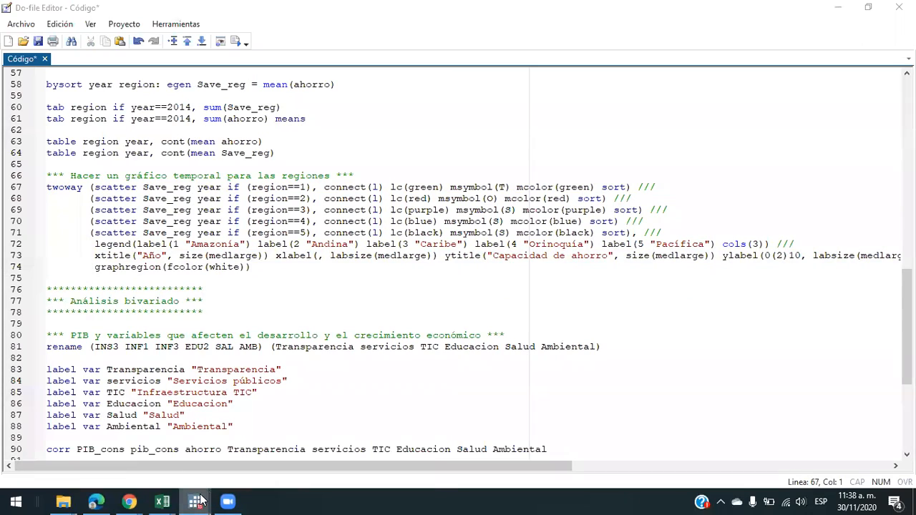
{"action": "mouse_move", "coordinate": [195, 501]}
{"action": "left_click", "coordinate": [363, 427]}
{"action": "left_click", "coordinate": [899, 7]}
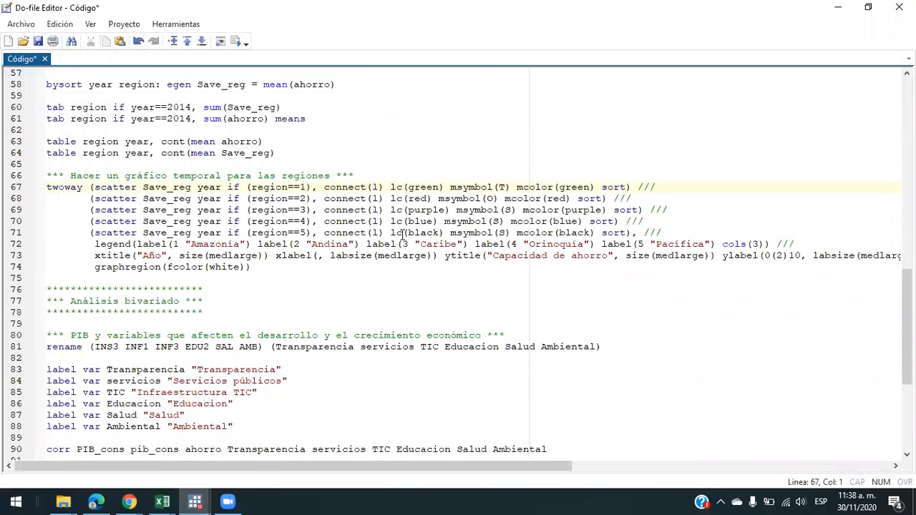
{"action": "key", "text": "ctrl+s"}
Step: Run the do-file block from the regional time graph comment through the Análisis bivariado heading to draw the region-by-region savings graph
{"action": "key", "text": "Up"}
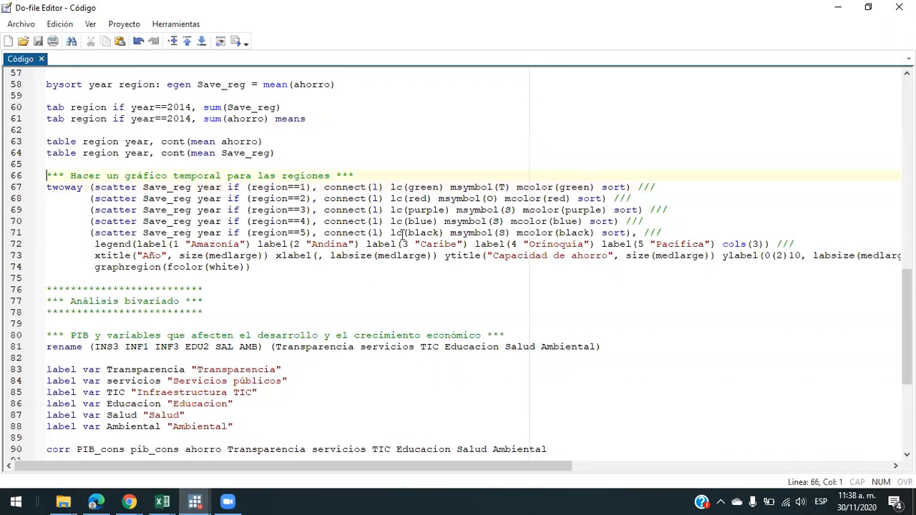
{"action": "key", "text": "shift+Down"}
{"action": "key", "text": "shift+Down"}
{"action": "key", "text": "shift+Down"}
{"action": "key", "text": "shift+Down"}
{"action": "key", "text": "shift+Down"}
{"action": "key", "text": "shift+Down"}
{"action": "key", "text": "shift+Down"}
{"action": "key", "text": "shift+Down"}
{"action": "key", "text": "shift+Down"}
{"action": "key", "text": "shift+Down"}
{"action": "key", "text": "shift+Down"}
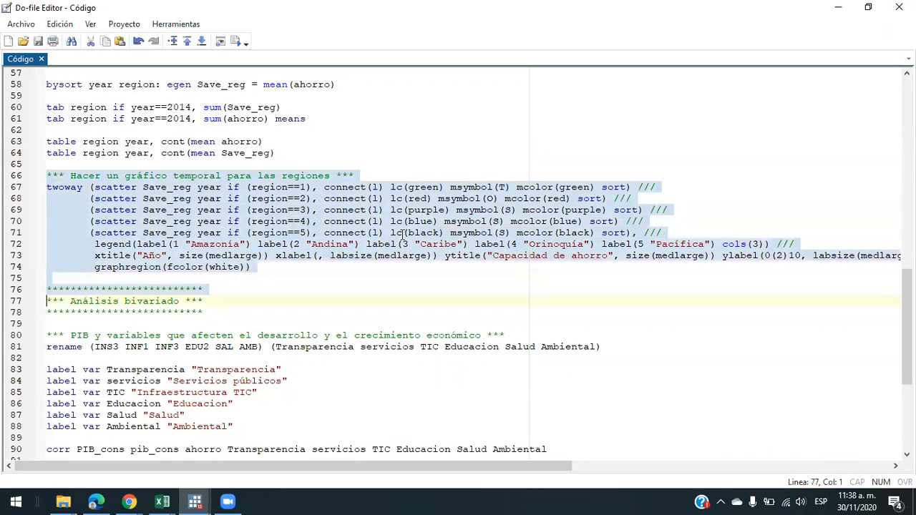
{"action": "key", "text": "shift+Down"}
{"action": "key", "text": "shift+Down"}
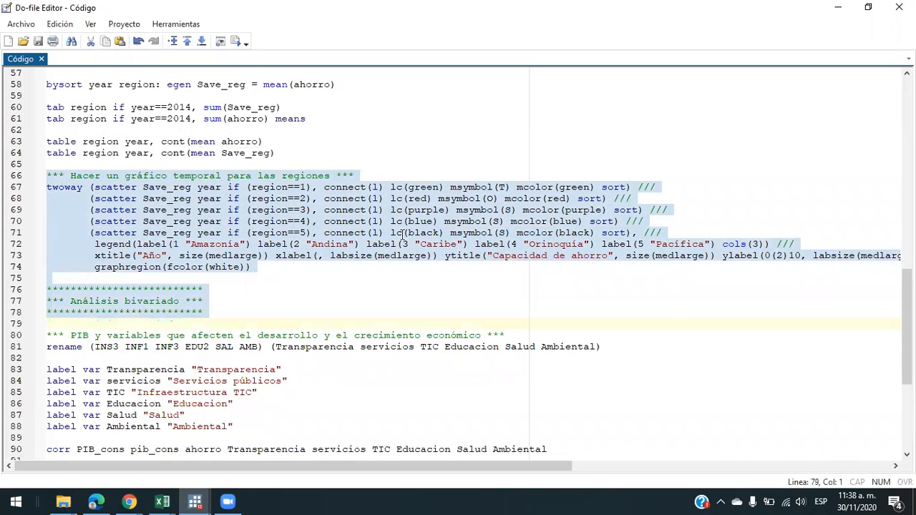
{"action": "key", "text": "shift+Left"}
{"action": "key", "text": "ctrl+d"}
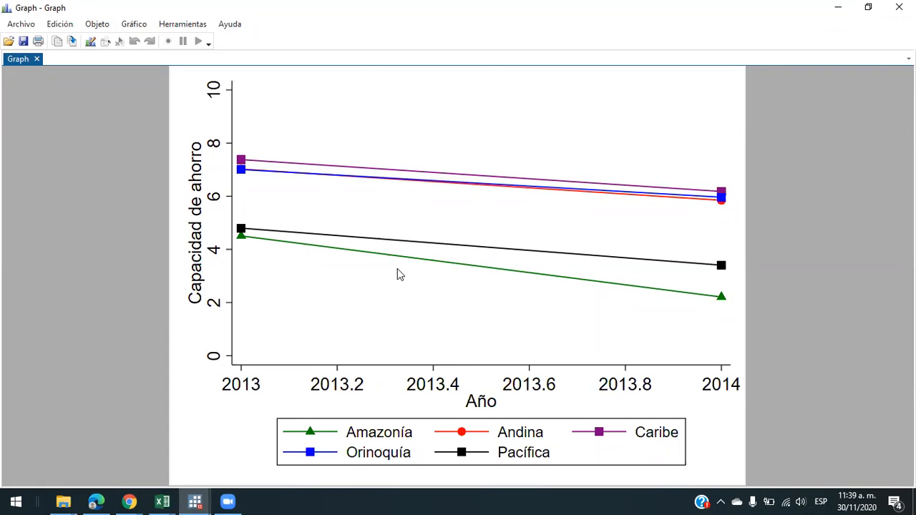
Step: Return from the graph to the do-file and examine the Análisis bivariado section, starting with its heading
{"action": "key", "text": "alt+Tab"}
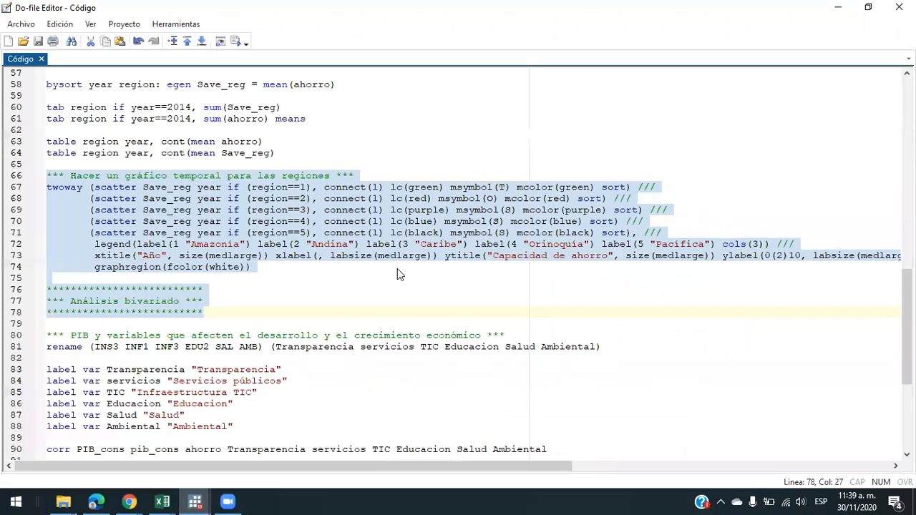
{"action": "key", "text": "Home"}
{"action": "scroll", "coordinate": [399, 274], "scroll_direction": "down", "scroll_amount": 2}
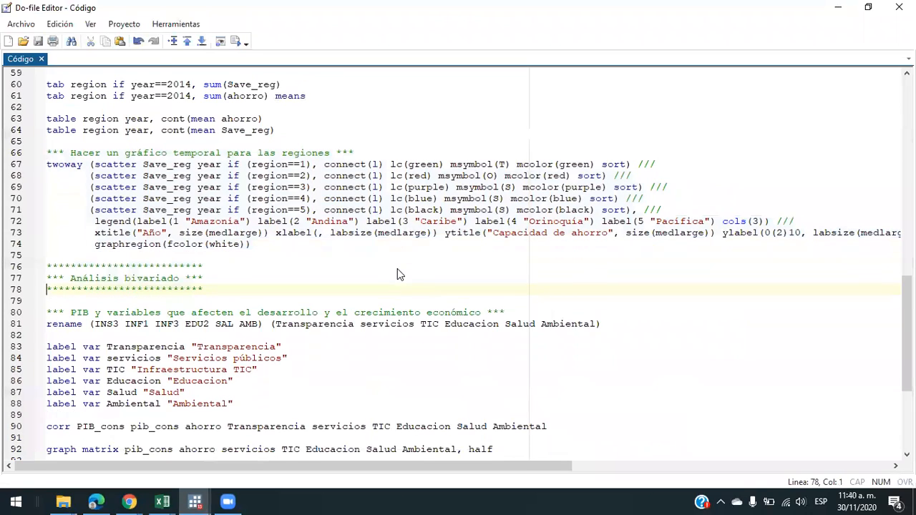
{"action": "scroll", "coordinate": [398, 268], "scroll_direction": "down", "scroll_amount": 4}
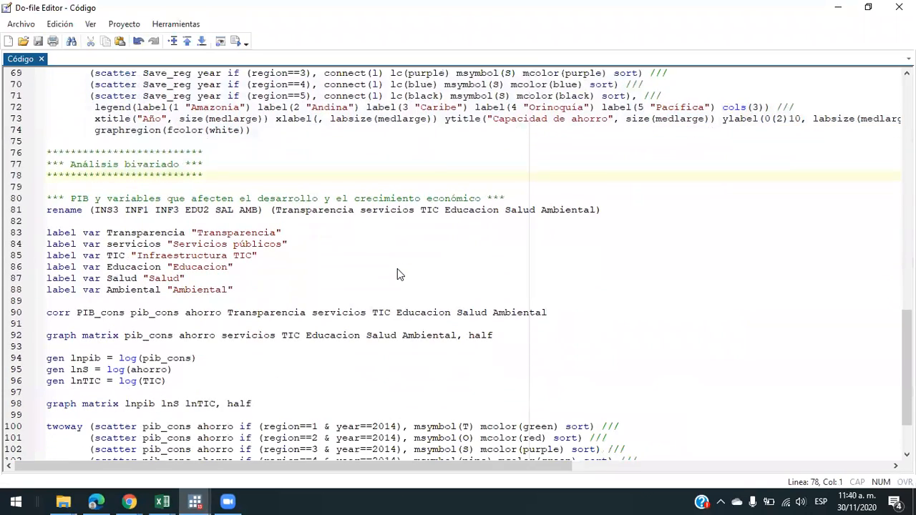
{"action": "scroll", "coordinate": [398, 268], "scroll_direction": "down", "scroll_amount": 1}
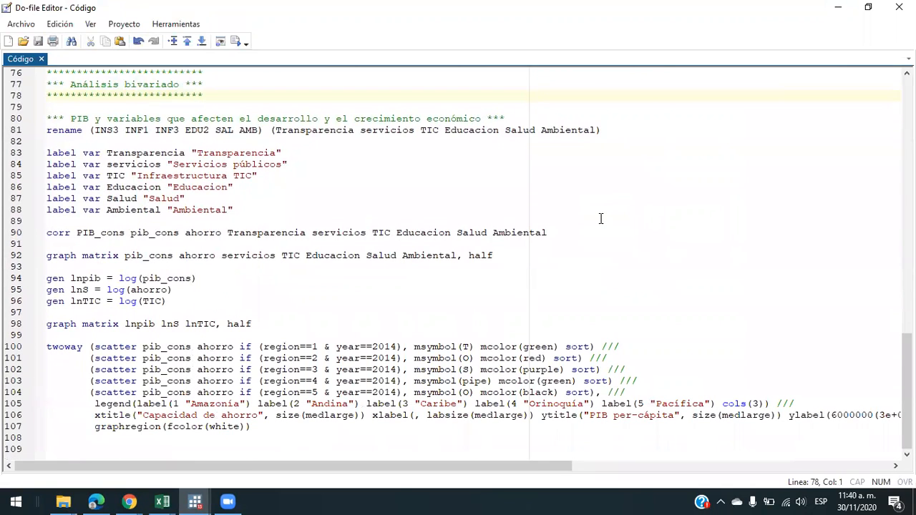
{"action": "key", "text": "Up"}
{"action": "key", "text": "Up"}
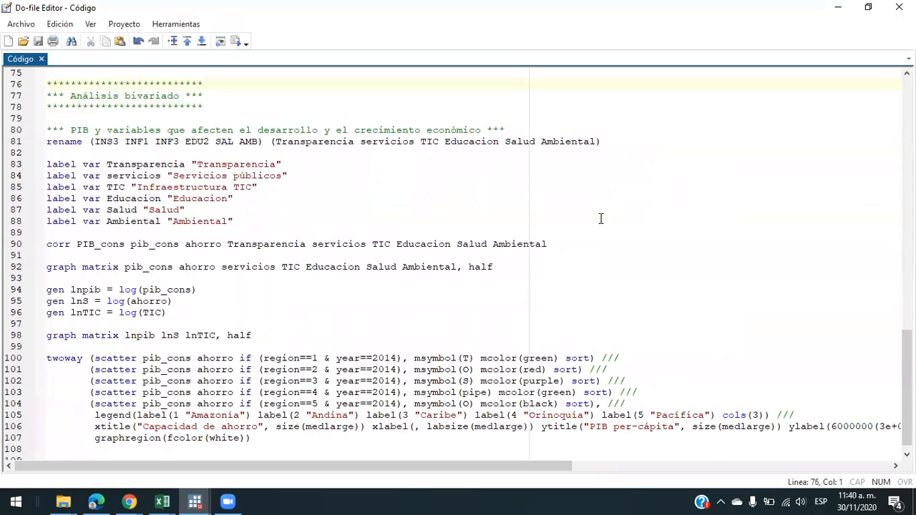
{"action": "key", "text": "shift+Down"}
{"action": "key", "text": "shift+Down"}
{"action": "key", "text": "shift+Down"}
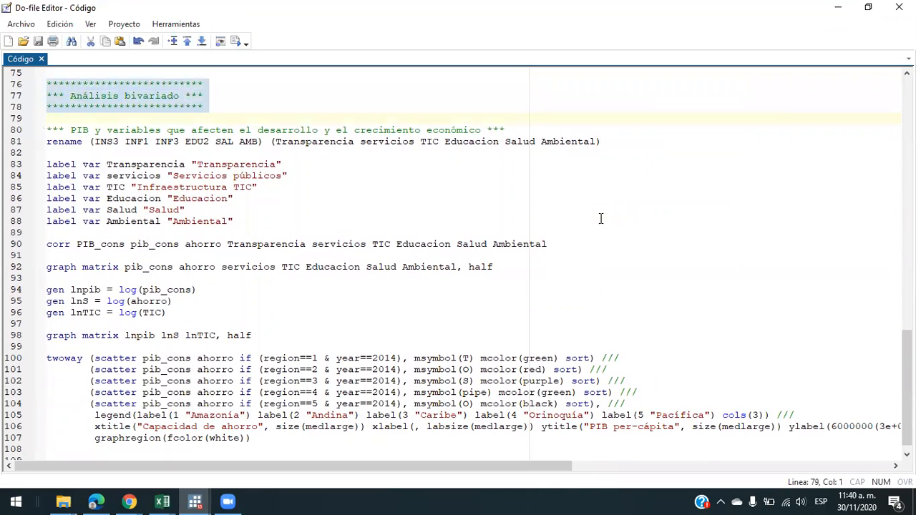
{"action": "key", "text": "Down"}
{"action": "key", "text": "Up"}
{"action": "key", "text": "Up"}
{"action": "key", "text": "Up"}
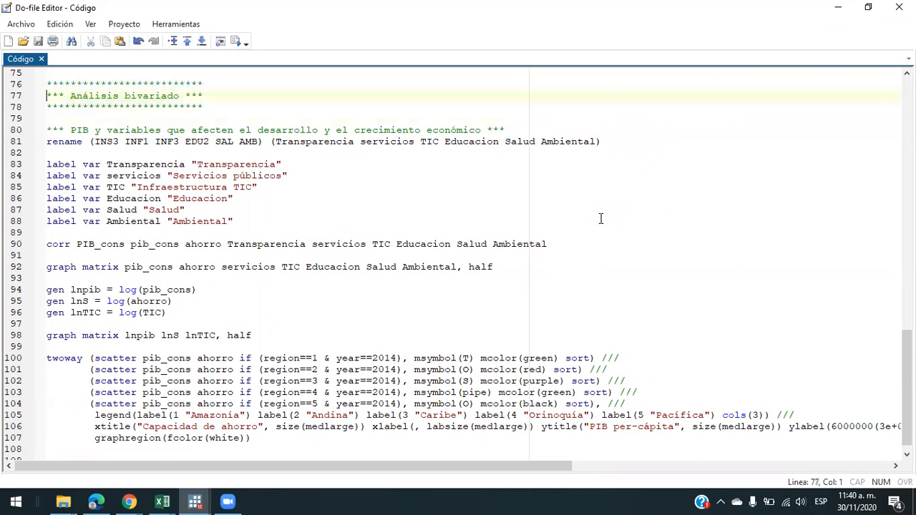
{"action": "key", "text": "Right"}
{"action": "key", "text": "Right"}
{"action": "key", "text": "Right"}
{"action": "key", "text": "Right"}
{"action": "key", "text": "Right"}
{"action": "key", "text": "Right"}
{"action": "key", "text": "Right"}
{"action": "key", "text": "Right"}
{"action": "key", "text": "Right"}
{"action": "key", "text": "Right"}
{"action": "key", "text": "Right"}
{"action": "key", "text": "Right"}
{"action": "key", "text": "Down"}
{"action": "key", "text": "Home"}
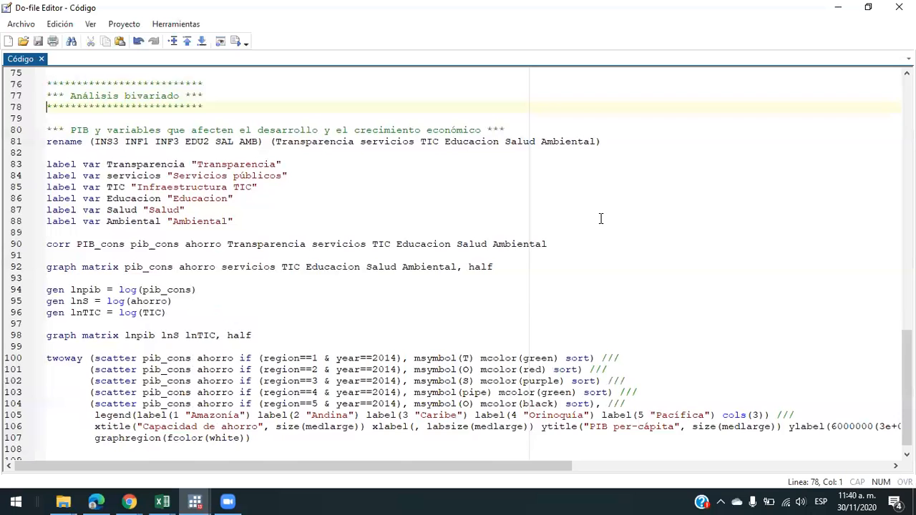
Step: Check the year and region grouping variables in the bysort command that generates Save_reg
{"action": "scroll", "coordinate": [600, 218], "scroll_direction": "up", "scroll_amount": 7}
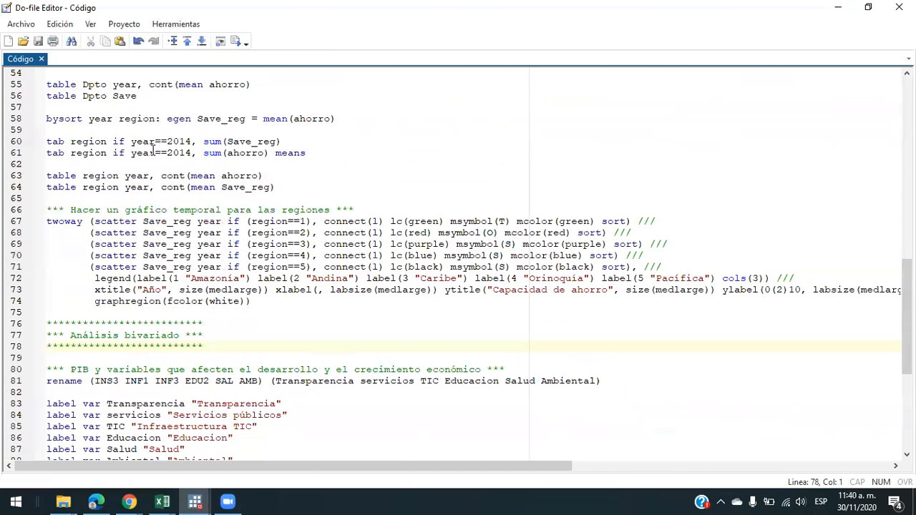
{"action": "left_click", "coordinate": [101, 118]}
{"action": "left_click", "coordinate": [139, 120]}
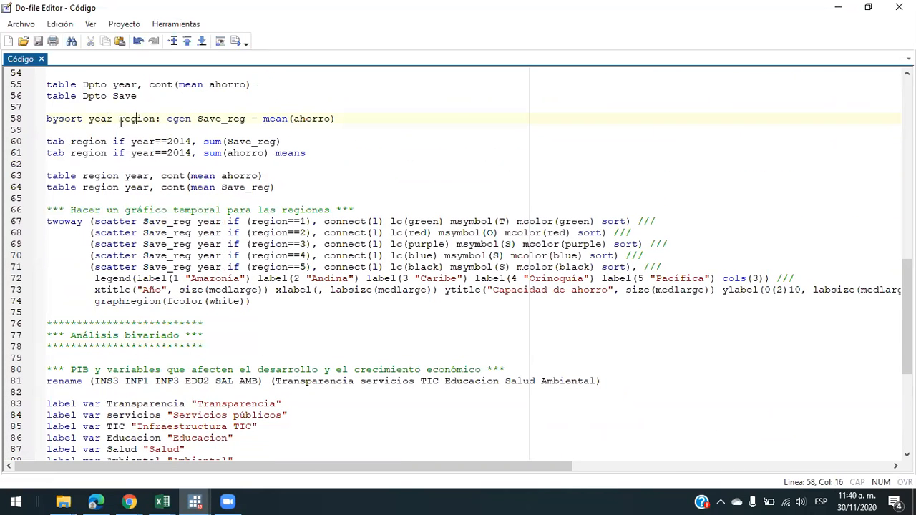
{"action": "left_click", "coordinate": [94, 121]}
{"action": "scroll", "coordinate": [144, 147], "scroll_direction": "down", "scroll_amount": 5}
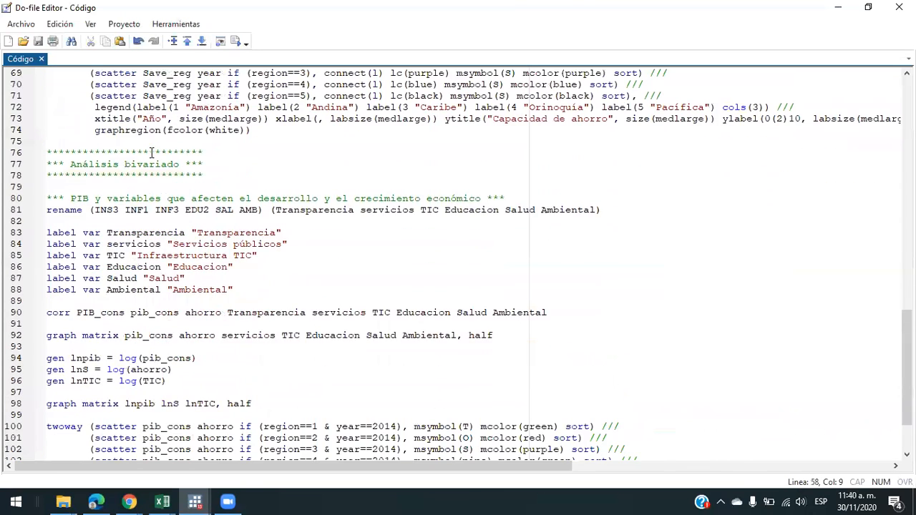
{"action": "scroll", "coordinate": [152, 153], "scroll_direction": "down", "scroll_amount": 2}
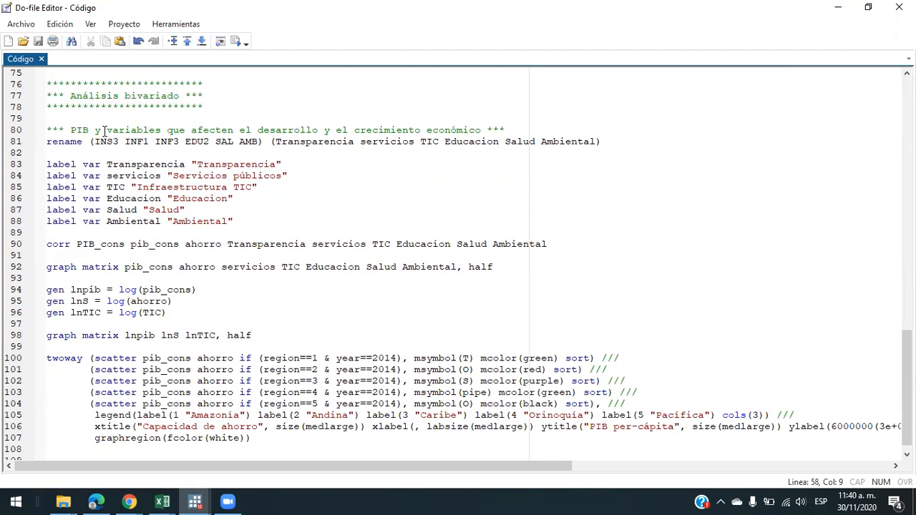
Step: Extend the bivariate section heading to read "Análisis bivariado y multivariado"
{"action": "left_click", "coordinate": [136, 95]}
{"action": "left_click_drag", "start_coordinate": [136, 95], "coordinate": [158, 95]}
{"action": "double_click", "coordinate": [159, 95]}
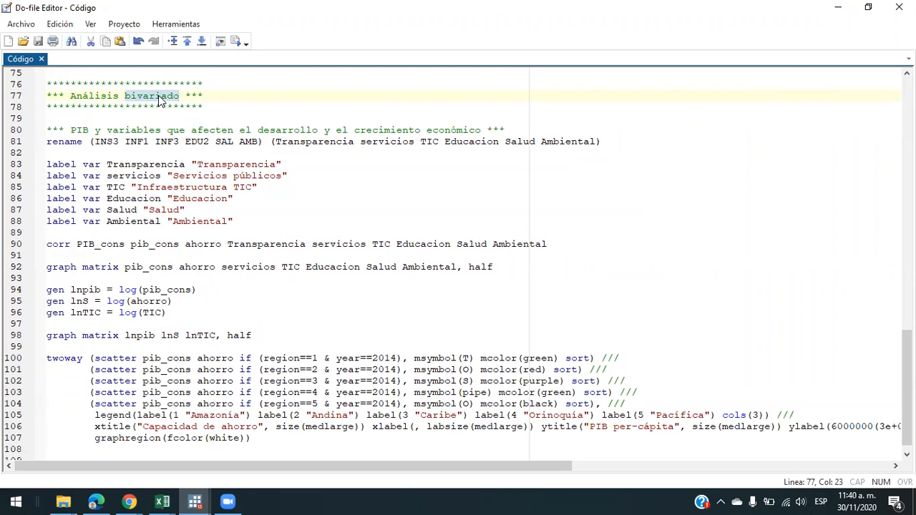
{"action": "key", "text": "Right"}
{"action": "key", "text": "Right"}
{"action": "type", "text": "y multivaria"}
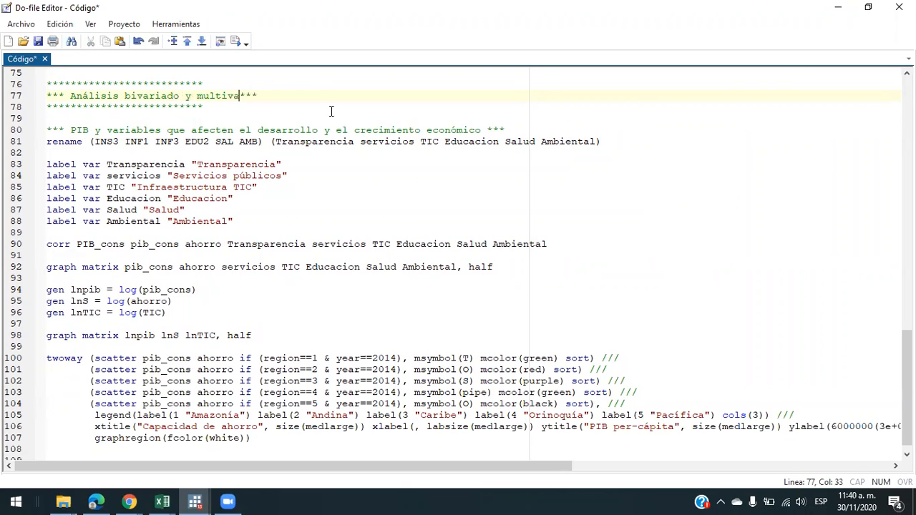
{"action": "type", "text": "do"}
Step: Lengthen the asterisk lines above and below the section heading to match its width, and save the do-file
{"action": "key", "text": "Up"}
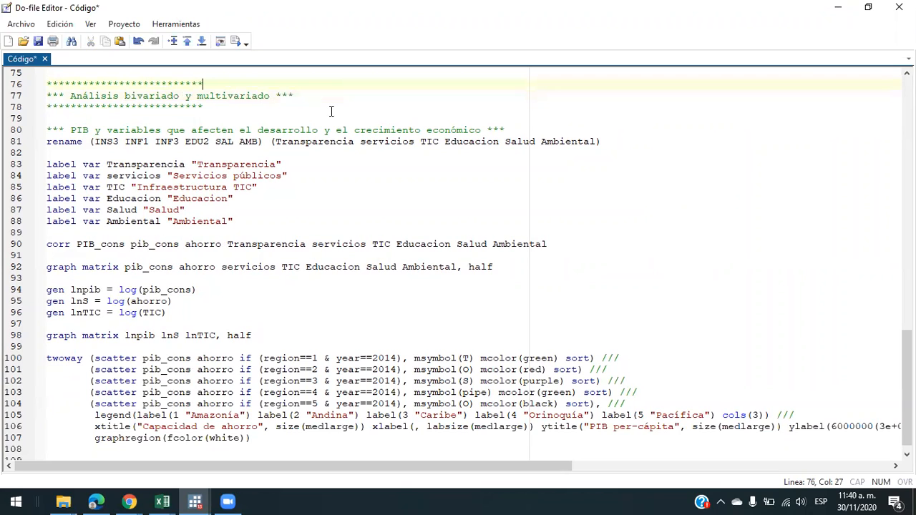
{"action": "type", "text": "***************"}
{"action": "key", "text": "shift+Home"}
{"action": "key", "text": "ctrl+c"}
{"action": "key", "text": "Down"}
{"action": "key", "text": "Down"}
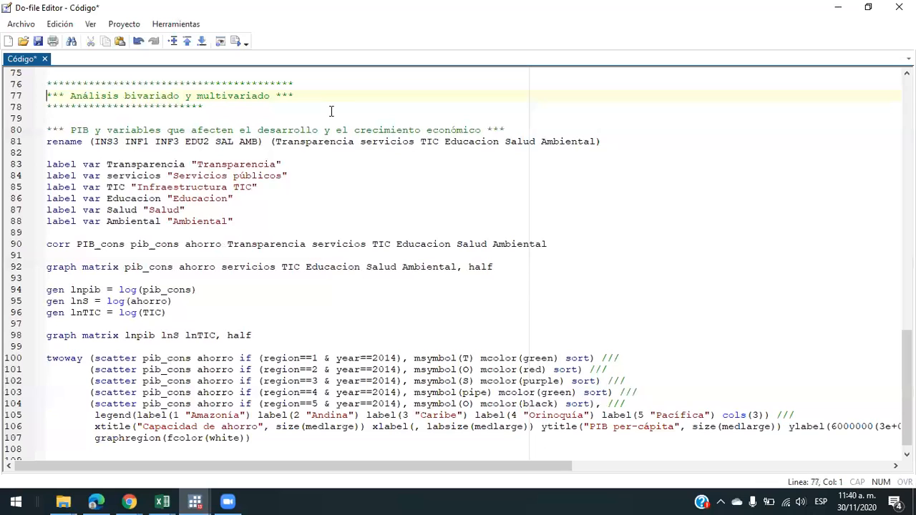
{"action": "key", "text": "shift+End"}
{"action": "key", "text": "ctrl+v"}
{"action": "key", "text": "Home"}
{"action": "key", "text": "ctrl+s"}
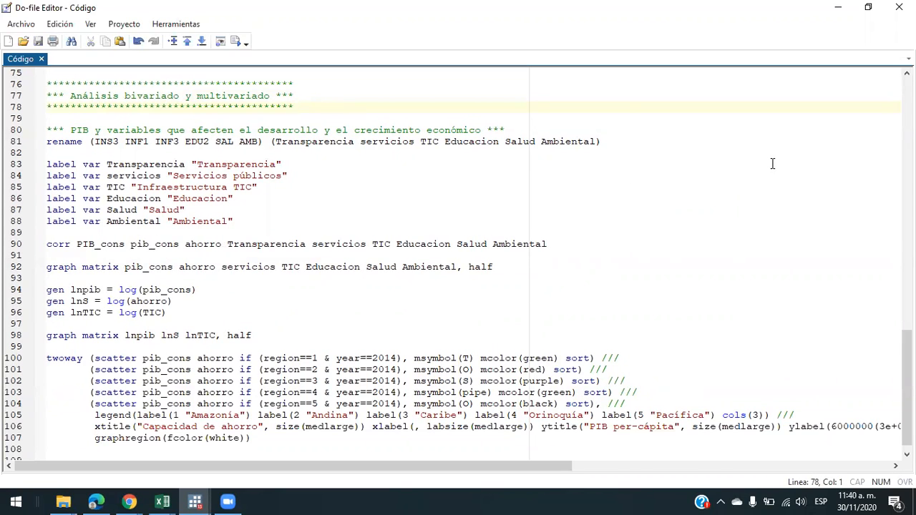
Step: Read the comment about PIB and the variables affecting development and economic growth
{"action": "key", "text": "Down"}
{"action": "key", "text": "shift+Down"}
{"action": "key", "text": "shift+Up"}
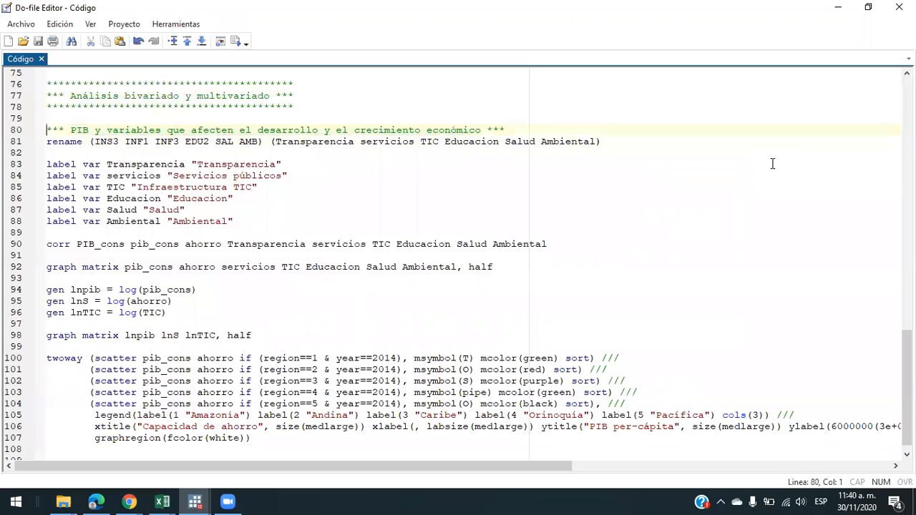
{"action": "key", "text": "Right"}
{"action": "key", "text": "Right"}
{"action": "key", "text": "Right"}
{"action": "key", "text": "Right"}
{"action": "key", "text": "Right"}
{"action": "key", "text": "Right"}
{"action": "key", "text": "Right"}
{"action": "key", "text": "Right"}
{"action": "key", "text": "Right"}
{"action": "key", "text": "Right"}
{"action": "key", "text": "Right"}
{"action": "key", "text": "Right"}
{"action": "key", "text": "Right"}
{"action": "key", "text": "Right"}
{"action": "key", "text": "Right"}
{"action": "key", "text": "Right"}
{"action": "key", "text": "Right"}
{"action": "key", "text": "Right"}
{"action": "key", "text": "Right"}
{"action": "key", "text": "Right"}
{"action": "key", "text": "Right"}
{"action": "key", "text": "Right"}
{"action": "key", "text": "Right"}
{"action": "key", "text": "Right"}
{"action": "key", "text": "Right"}
{"action": "key", "text": "Right"}
{"action": "key", "text": "Right"}
{"action": "key", "text": "Right"}
{"action": "key", "text": "Home"}
Step: Check the original variable INS3 at the start of the rename command's list of old names
{"action": "key", "text": "Down"}
{"action": "key", "text": "Right"}
{"action": "key", "text": "Right"}
{"action": "key", "text": "Right"}
{"action": "key", "text": "Right"}
{"action": "key", "text": "Right"}
{"action": "key", "text": "Right"}
{"action": "key", "text": "Right"}
{"action": "key", "text": "Right"}
{"action": "key", "text": "Right"}
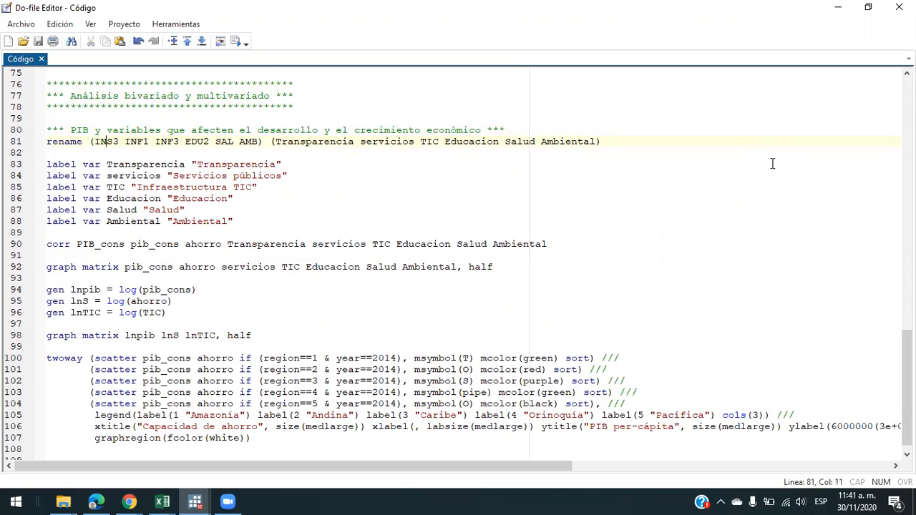
{"action": "key", "text": "Left"}
{"action": "key", "text": "Left"}
{"action": "key", "text": "Right"}
{"action": "key", "text": "Right"}
{"action": "key", "text": "Right"}
{"action": "key", "text": "Right"}
{"action": "key", "text": "Left"}
{"action": "key", "text": "Left"}
{"action": "key", "text": "shift+Left"}
{"action": "key", "text": "shift+Left"}
{"action": "key", "text": "shift+Left"}
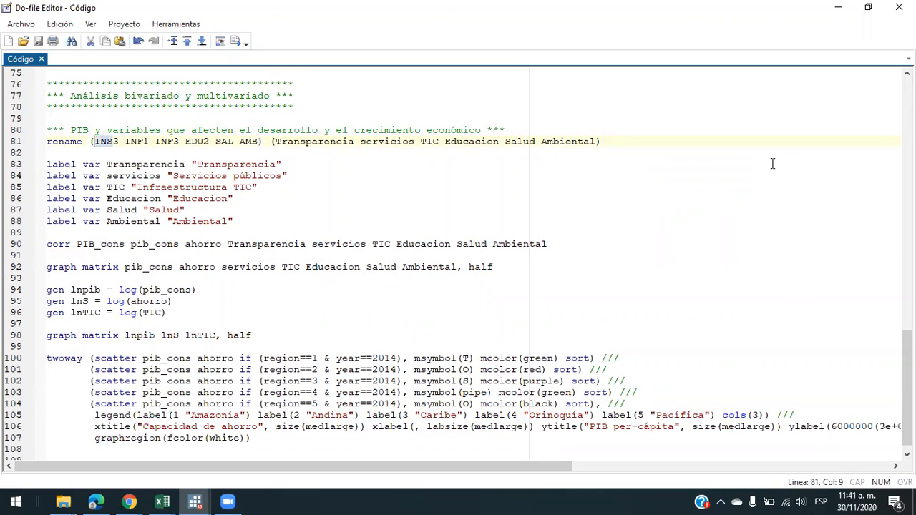
Step: Check the original variable INF1, which follows INS3 in the rename command's list of old names
{"action": "key", "text": "Right"}
{"action": "key", "text": "Right"}
{"action": "key", "text": "Right"}
{"action": "key", "text": "shift+Right"}
{"action": "key", "text": "shift+Right"}
{"action": "key", "text": "shift+Right"}
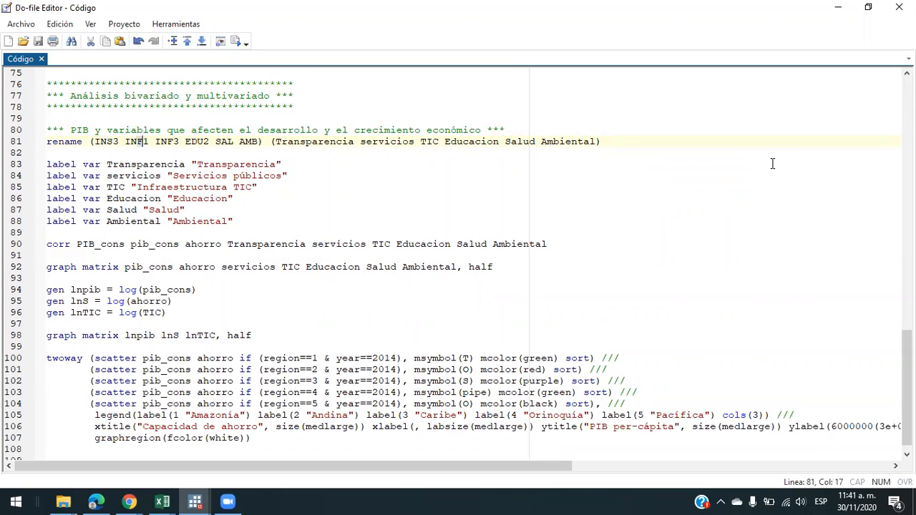
Step: Check the original variables INF1 and INF3 in the rename command's list of old names
{"action": "key", "text": "Right"}
{"action": "key", "text": "shift+Left"}
{"action": "key", "text": "shift+Left"}
{"action": "key", "text": "shift+Left"}
{"action": "key", "text": "Right"}
{"action": "key", "text": "Right"}
{"action": "key", "text": "Right"}
{"action": "key", "text": "Right"}
{"action": "key", "text": "Right"}
{"action": "key", "text": "Right"}
{"action": "key", "text": "Right"}
{"action": "key", "text": "Right"}
{"action": "key", "text": "shift+Right"}
{"action": "key", "text": "shift+Right"}
{"action": "key", "text": "Left"}
{"action": "key", "text": "Left"}
{"action": "key", "text": "Left"}
{"action": "key", "text": "shift+Left"}
{"action": "key", "text": "shift+Left"}
{"action": "key", "text": "shift+Left"}
{"action": "key", "text": "Right"}
{"action": "key", "text": "Right"}
{"action": "key", "text": "Right"}
Step: Check the original variables EDU2, SAL and AMB that complete the rename command's list of old names
{"action": "key", "text": "shift+Right"}
{"action": "key", "text": "shift+Right"}
{"action": "key", "text": "shift+Right"}
{"action": "key", "text": "Right"}
{"action": "key", "text": "Right"}
{"action": "key", "text": "Right"}
{"action": "key", "text": "Right"}
{"action": "key", "text": "Right"}
{"action": "key", "text": "Right"}
{"action": "key", "text": "Right"}
{"action": "key", "text": "Right"}
{"action": "key", "text": "Right"}
{"action": "key", "text": "Right"}
{"action": "key", "text": "Right"}
{"action": "key", "text": "Right"}
{"action": "key", "text": "Right"}
{"action": "key", "text": "Right"}
{"action": "key", "text": "Right"}
{"action": "key", "text": "Right"}
{"action": "key", "text": "Right"}
{"action": "key", "text": "Right"}
{"action": "key", "text": "Right"}
{"action": "key", "text": "Right"}
{"action": "key", "text": "Right"}
{"action": "key", "text": "Right"}
{"action": "key", "text": "Right"}
{"action": "key", "text": "Right"}
{"action": "key", "text": "Right"}
{"action": "key", "text": "Right"}
{"action": "key", "text": "Right"}
{"action": "key", "text": "Right"}
{"action": "key", "text": "Right"}
{"action": "key", "text": "Right"}
{"action": "key", "text": "Right"}
{"action": "key", "text": "Right"}
{"action": "key", "text": "Right"}
Step: Compare the old variable names in the rename command with the new names in its second parenthesis
{"action": "key", "text": "Left"}
{"action": "key", "text": "Left"}
{"action": "key", "text": "Left"}
{"action": "key", "text": "Left"}
{"action": "key", "text": "Left"}
{"action": "key", "text": "Left"}
{"action": "key", "text": "Left"}
{"action": "key", "text": "Left"}
{"action": "key", "text": "Left"}
{"action": "key", "text": "Left"}
{"action": "key", "text": "Left"}
{"action": "key", "text": "Left"}
{"action": "key", "text": "Left"}
{"action": "key", "text": "Left"}
{"action": "key", "text": "Left"}
{"action": "key", "text": "Left"}
{"action": "key", "text": "Left"}
{"action": "key", "text": "Left"}
{"action": "key", "text": "Left"}
{"action": "key", "text": "Left"}
{"action": "key", "text": "Left"}
{"action": "key", "text": "Left"}
{"action": "key", "text": "Left"}
{"action": "key", "text": "Left"}
{"action": "key", "text": "Left"}
{"action": "key", "text": "Left"}
{"action": "key", "text": "Left"}
{"action": "key", "text": "Left"}
{"action": "key", "text": "Left"}
{"action": "key", "text": "Left"}
{"action": "key", "text": "Left"}
{"action": "key", "text": "Left"}
{"action": "key", "text": "Left"}
{"action": "key", "text": "Right"}
{"action": "key", "text": "Right"}
{"action": "key", "text": "Right"}
{"action": "key", "text": "Right"}
{"action": "key", "text": "Right"}
{"action": "key", "text": "Right"}
{"action": "key", "text": "Right"}
{"action": "key", "text": "Right"}
{"action": "key", "text": "Right"}
{"action": "key", "text": "Right"}
{"action": "key", "text": "Right"}
{"action": "key", "text": "Right"}
{"action": "key", "text": "Right"}
{"action": "key", "text": "Right"}
{"action": "key", "text": "Right"}
{"action": "key", "text": "Right"}
{"action": "key", "text": "Right"}
{"action": "key", "text": "Right"}
{"action": "key", "text": "Right"}
{"action": "key", "text": "Right"}
{"action": "key", "text": "Left"}
{"action": "key", "text": "Left"}
{"action": "key", "text": "Right"}
{"action": "key", "text": "Right"}
{"action": "key", "text": "Right"}
{"action": "key", "text": "Right"}
{"action": "key", "text": "Right"}
{"action": "key", "text": "Right"}
{"action": "key", "text": "Right"}
{"action": "key", "text": "Right"}
{"action": "key", "text": "Right"}
{"action": "key", "text": "Right"}
{"action": "key", "text": "Right"}
{"action": "key", "text": "Right"}
{"action": "key", "text": "Right"}
{"action": "key", "text": "Right"}
{"action": "key", "text": "Right"}
{"action": "key", "text": "Right"}
{"action": "key", "text": "Right"}
{"action": "key", "text": "Right"}
{"action": "key", "text": "Right"}
{"action": "key", "text": "Right"}
Step: Select the rename command's list of new names, from Transparencia through Ambiental and the closing parenthesis
{"action": "key", "text": "Left"}
{"action": "key", "text": "Left"}
{"action": "key", "text": "Left"}
{"action": "key", "text": "Left"}
{"action": "key", "text": "Left"}
{"action": "key", "text": "Left"}
{"action": "key", "text": "Left"}
{"action": "key", "text": "Left"}
{"action": "key", "text": "Left"}
{"action": "key", "text": "Left"}
{"action": "key", "text": "Left"}
{"action": "key", "text": "Left"}
{"action": "key", "text": "Left"}
{"action": "key", "text": "Left"}
{"action": "key", "text": "Left"}
{"action": "key", "text": "Left"}
{"action": "key", "text": "Left"}
{"action": "key", "text": "Left"}
{"action": "key", "text": "Left"}
{"action": "key", "text": "Left"}
{"action": "key", "text": "Left"}
{"action": "key", "text": "Left"}
{"action": "key", "text": "Left"}
{"action": "key", "text": "Left"}
{"action": "key", "text": "Left"}
{"action": "key", "text": "Left"}
{"action": "key", "text": "Left"}
{"action": "key", "text": "Left"}
{"action": "key", "text": "Left"}
{"action": "key", "text": "Left"}
{"action": "key", "text": "Left"}
{"action": "key", "text": "Left"}
{"action": "key", "text": "Left"}
{"action": "key", "text": "Left"}
{"action": "key", "text": "Left"}
{"action": "key", "text": "Left"}
{"action": "key", "text": "Left"}
{"action": "key", "text": "Left"}
{"action": "key", "text": "Left"}
{"action": "key", "text": "Left"}
{"action": "key", "text": "shift+End"}
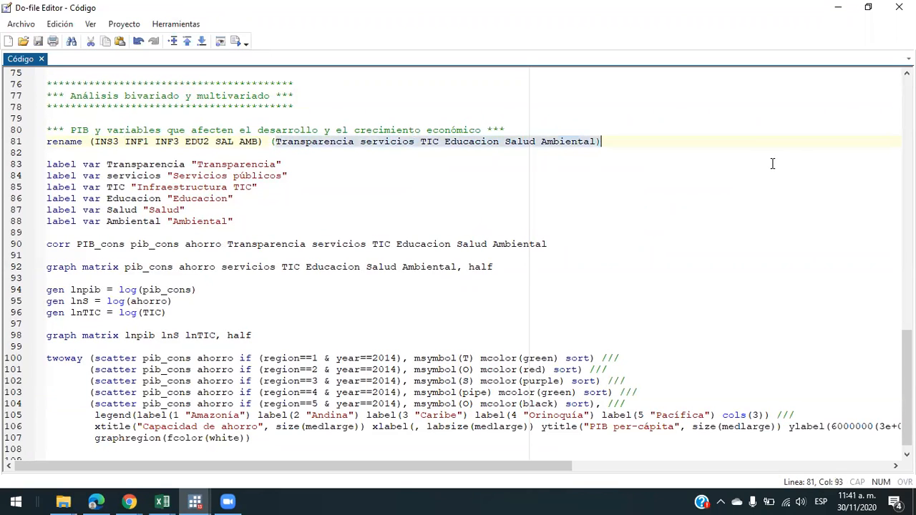
Step: Review the label var commands that follow the rename command, starting with the one for Transparencia
{"action": "key", "text": "Home"}
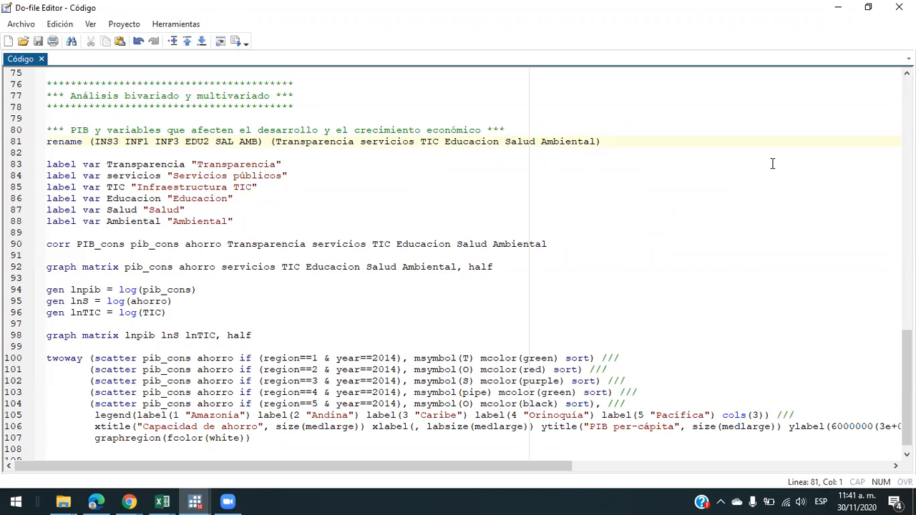
{"action": "key", "text": "shift+Down"}
{"action": "key", "text": "Down"}
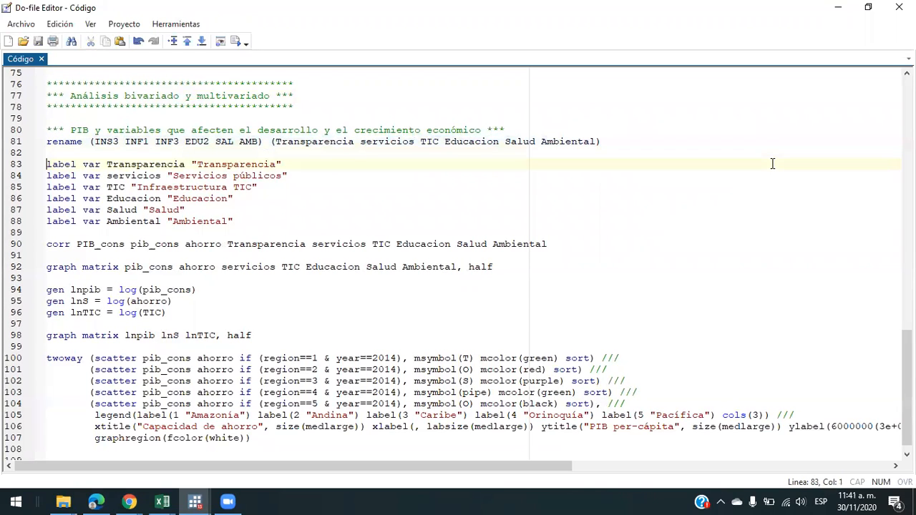
{"action": "key", "text": "Right"}
{"action": "key", "text": "Right"}
{"action": "key", "text": "Right"}
{"action": "key", "text": "Right"}
{"action": "key", "text": "Right"}
{"action": "key", "text": "Right"}
{"action": "key", "text": "Right"}
{"action": "key", "text": "Right"}
{"action": "key", "text": "Right"}
{"action": "key", "text": "Right"}
{"action": "key", "text": "Right"}
{"action": "key", "text": "Right"}
{"action": "key", "text": "Down"}
{"action": "key", "text": "Down"}
{"action": "key", "text": "Down"}
Step: Select the block from the PIB section comment through the label var Ambiental line
{"action": "key", "text": "Up"}
{"action": "key", "text": "Up"}
{"action": "key", "text": "Up"}
{"action": "key", "text": "Up"}
{"action": "key", "text": "Up"}
{"action": "key", "text": "Up"}
{"action": "key", "text": "Up"}
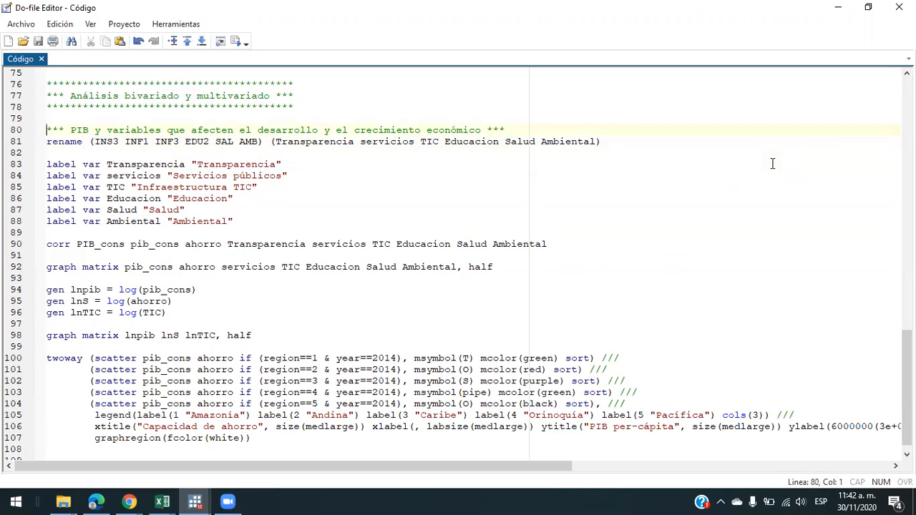
{"action": "key", "text": "shift+Down"}
{"action": "key", "text": "shift+Down"}
{"action": "key", "text": "shift+Down"}
{"action": "key", "text": "shift+Down"}
{"action": "key", "text": "shift+Down"}
{"action": "key", "text": "shift+Down"}
{"action": "key", "text": "shift+Down"}
{"action": "key", "text": "shift+Down"}
{"action": "key", "text": "shift+Down"}
{"action": "key", "text": "shift+Left"}
Step: Inspect the variable list of the corr command, from PIB_cons through Ambiental
{"action": "key", "text": "Down"}
{"action": "key", "text": "Right"}
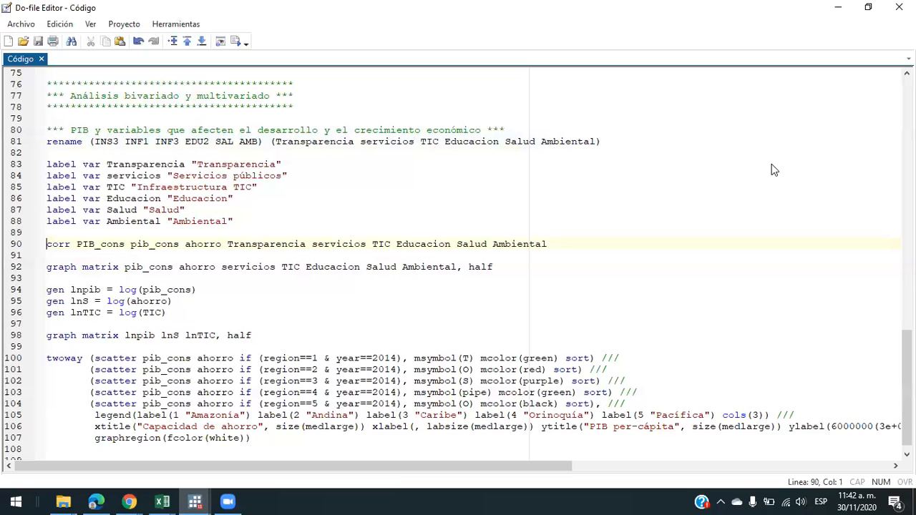
{"action": "key", "text": "ctrl+Right"}
{"action": "key", "text": "shift+End"}
{"action": "key", "text": "Home"}
Step: Run the rename and label var commands for Transparencia, servicios, TIC, Educacion, Salud and Ambiental, ending back in the do-file
{"action": "key", "text": "Up"}
{"action": "key", "text": "Up"}
{"action": "key", "text": "Up"}
{"action": "key", "text": "Up"}
{"action": "key", "text": "Up"}
{"action": "key", "text": "Up"}
{"action": "key", "text": "Up"}
{"action": "key", "text": "Up"}
{"action": "key", "text": "Up"}
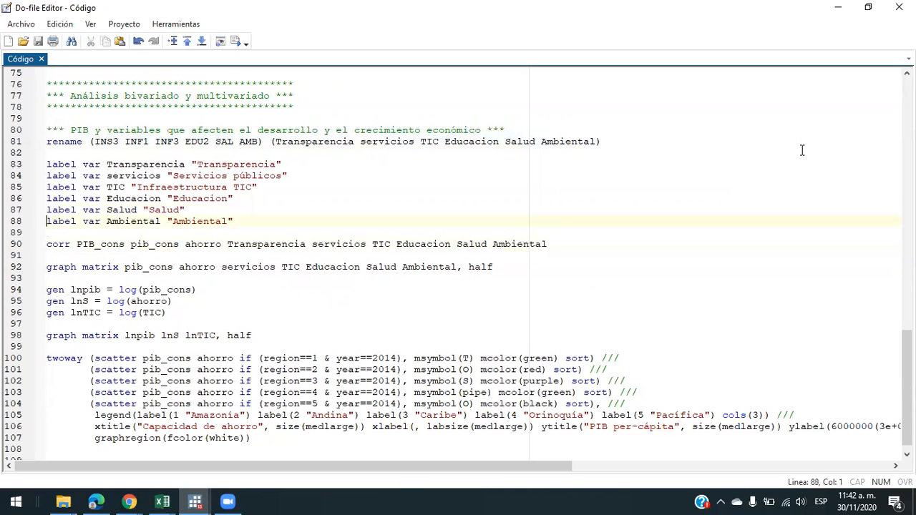
{"action": "key", "text": "Up"}
{"action": "key", "text": "Down"}
{"action": "key", "text": "alt+Tab"}
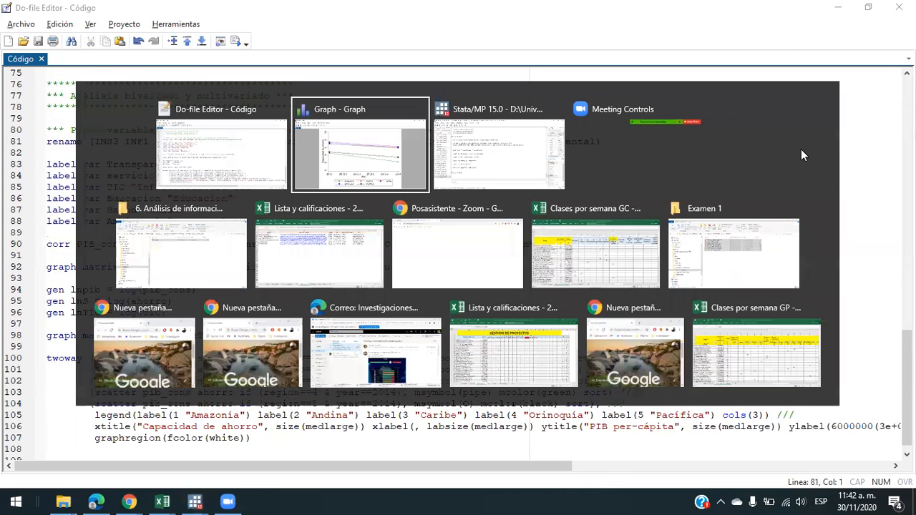
{"action": "key", "text": "alt+Tab"}
Step: Run the corr command for PIB_cons, pib_cons, ahorro, Transparencia, servicios, TIC, Educacion, Salud and Ambiental
{"action": "key", "text": "Down"}
{"action": "key", "text": "Down"}
{"action": "key", "text": "Down"}
{"action": "key", "text": "Down"}
{"action": "scroll", "coordinate": [578, 235], "scroll_direction": "down", "scroll_amount": 1}
{"action": "key", "text": "shift+Down"}
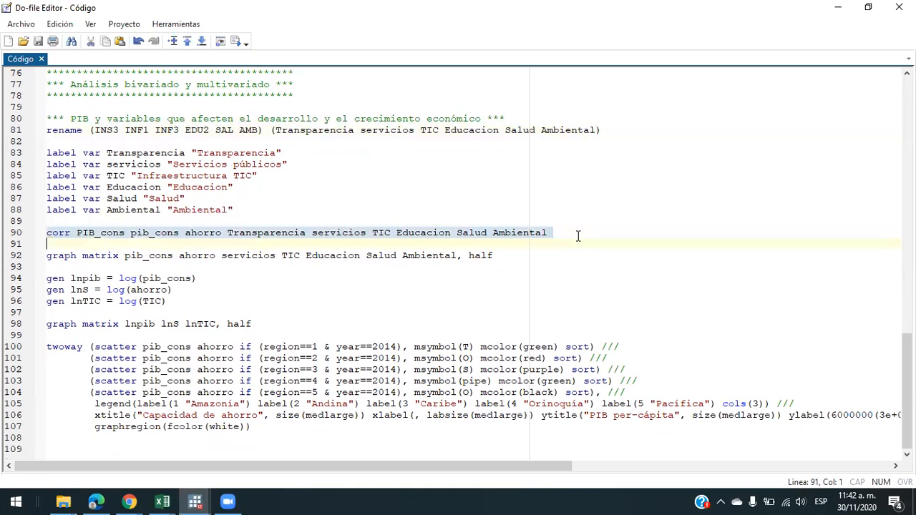
{"action": "key", "text": "shift+Left"}
{"action": "key", "text": "ctrl+d"}
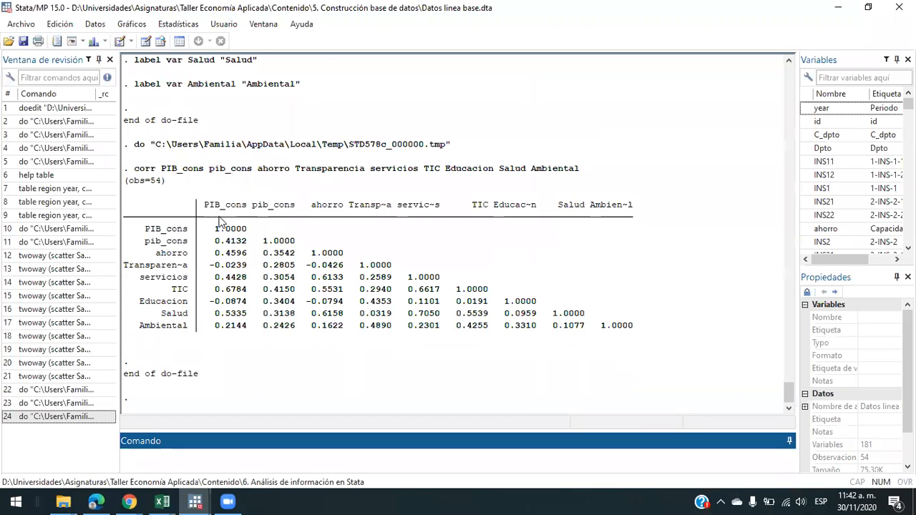
Step: Scan the PIB_cons column of the correlation matrix from the Transparencia row down to Ambiental
{"action": "left_click_drag", "start_coordinate": [207, 206], "coordinate": [244, 208]}
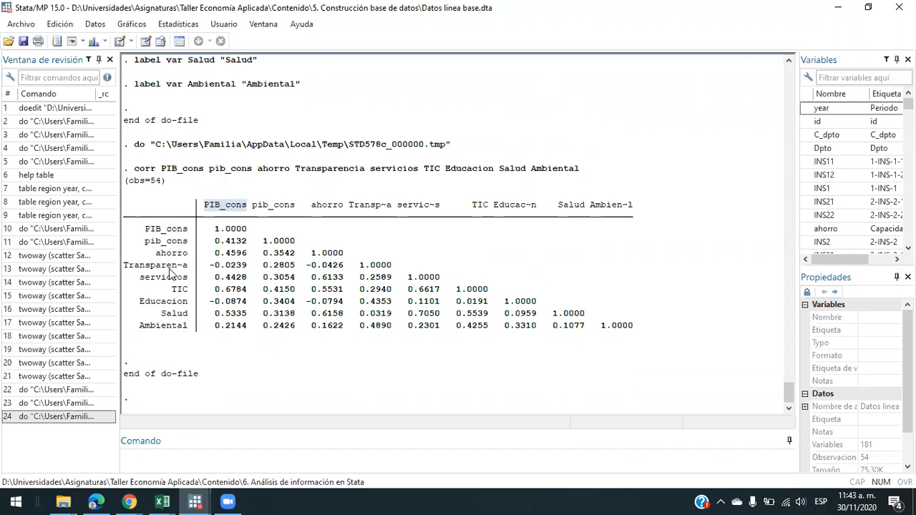
{"action": "left_click_drag", "start_coordinate": [210, 266], "coordinate": [250, 303]}
{"action": "left_click", "coordinate": [224, 306]}
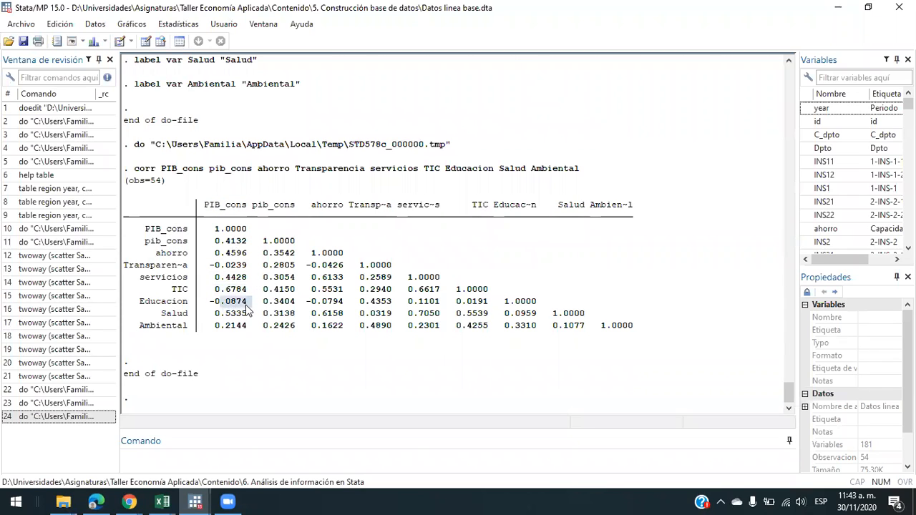
{"action": "left_click", "coordinate": [231, 318]}
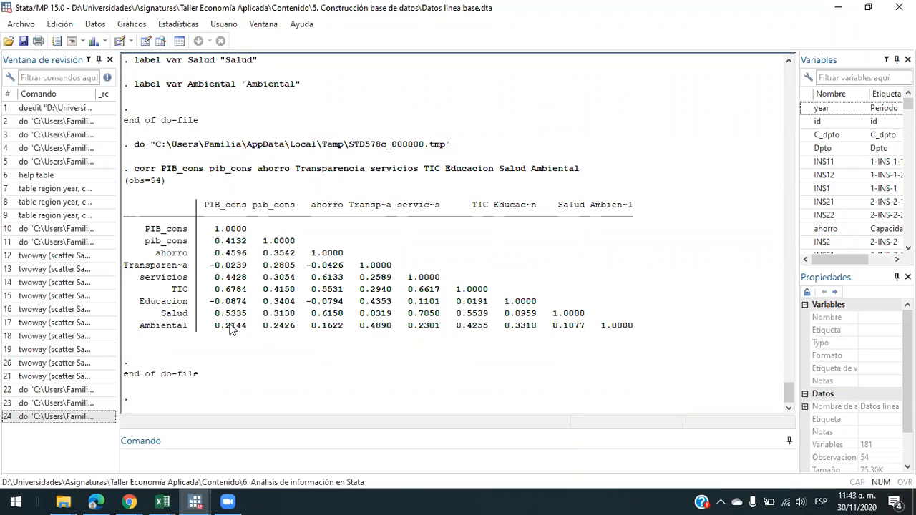
{"action": "left_click_drag", "start_coordinate": [230, 329], "coordinate": [248, 329]}
Step: Examine how Transparencia correlates with PIB_cons in the correlation matrix
{"action": "left_click_drag", "start_coordinate": [150, 266], "coordinate": [162, 263]}
{"action": "left_click_drag", "start_coordinate": [218, 199], "coordinate": [242, 202]}
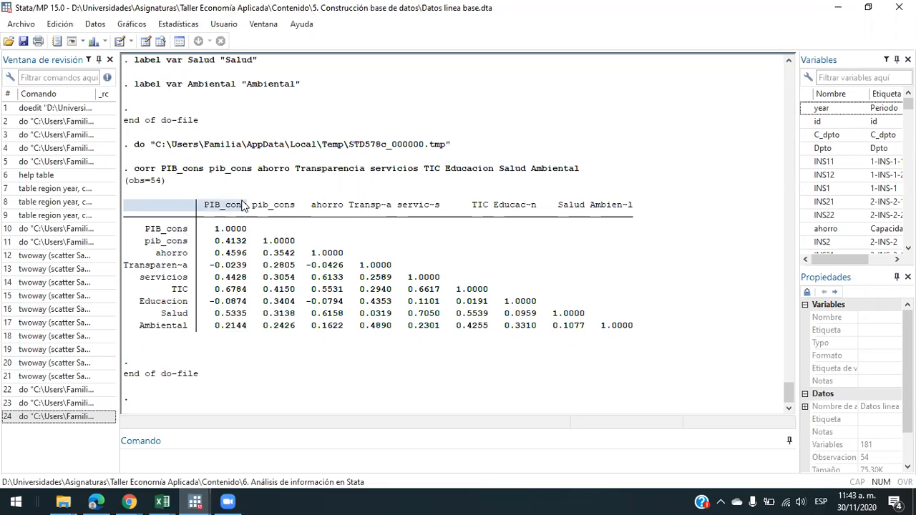
{"action": "left_click", "coordinate": [242, 207]}
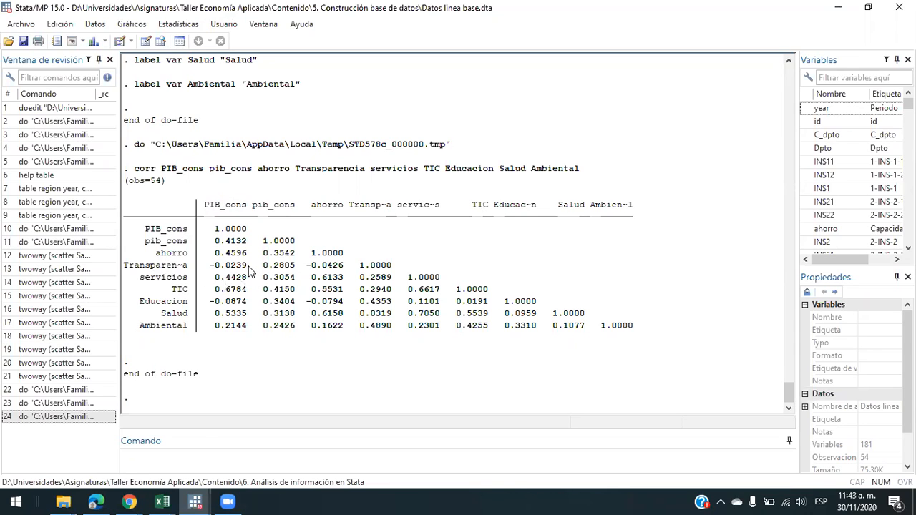
{"action": "left_click_drag", "start_coordinate": [192, 270], "coordinate": [128, 269]}
{"action": "left_click_drag", "start_coordinate": [219, 205], "coordinate": [232, 205]}
Step: Examine how Educacion correlates with PIB_cons in the correlation matrix
{"action": "left_click_drag", "start_coordinate": [142, 302], "coordinate": [184, 306]}
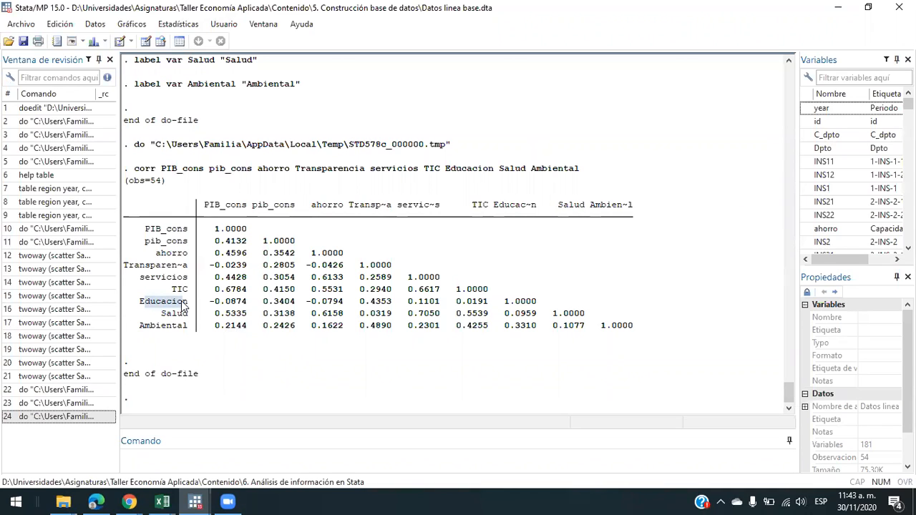
{"action": "left_click", "coordinate": [183, 305]}
{"action": "left_click_drag", "start_coordinate": [189, 304], "coordinate": [141, 304]}
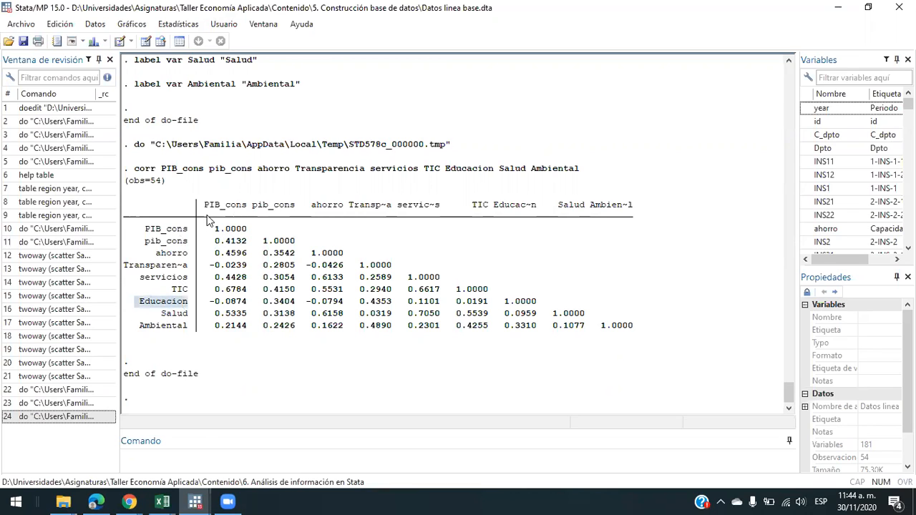
{"action": "left_click", "coordinate": [229, 208]}
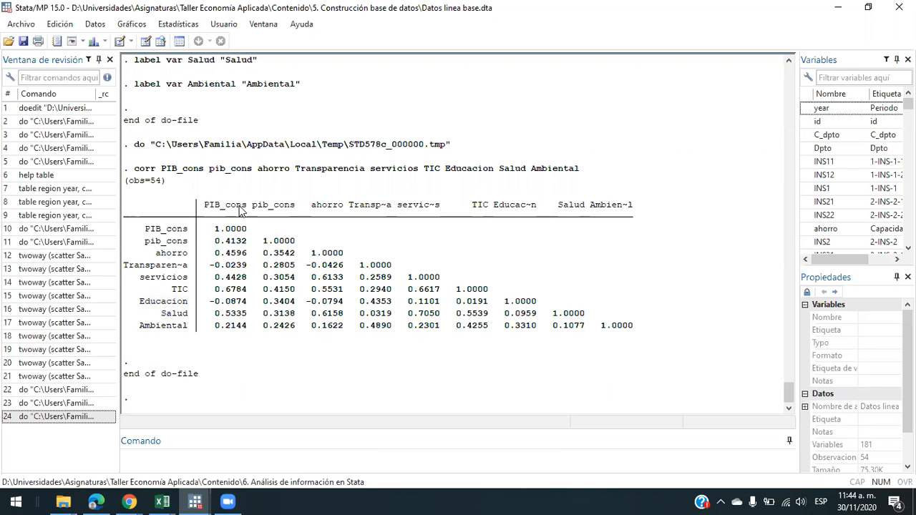
{"action": "left_click_drag", "start_coordinate": [248, 208], "coordinate": [205, 210]}
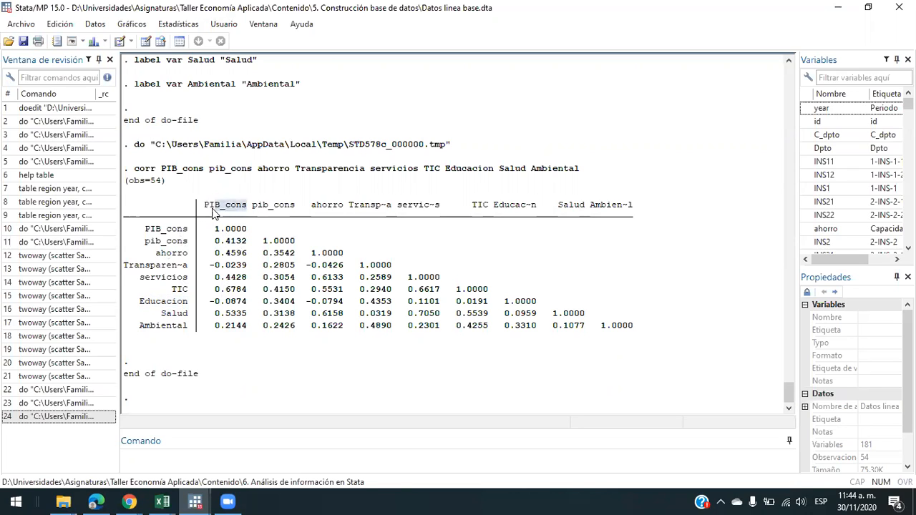
{"action": "double_click", "coordinate": [155, 304]}
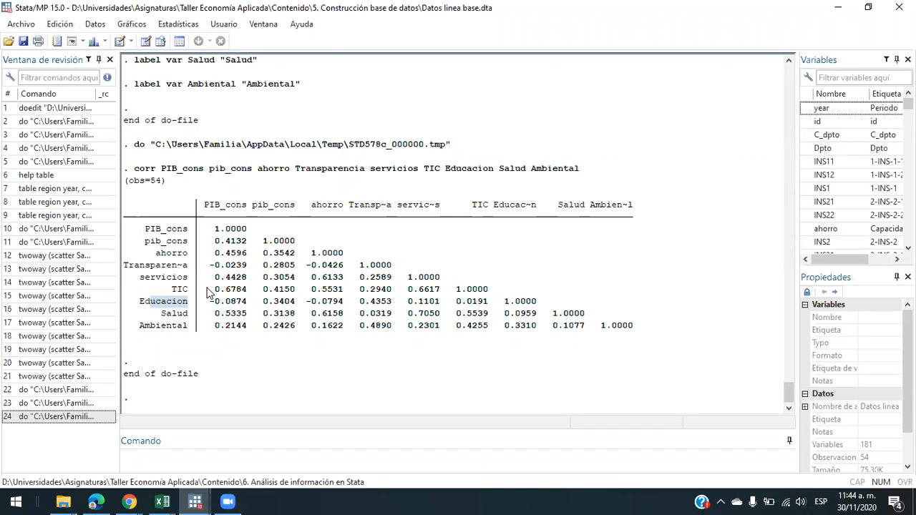
Step: Recheck the Transparencia row's coefficient in the PIB_cons column
{"action": "left_click", "coordinate": [255, 314]}
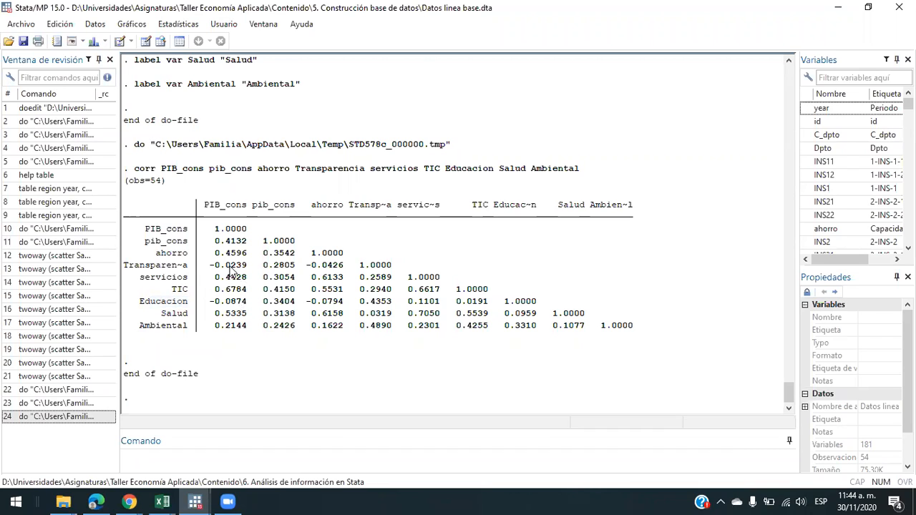
{"action": "left_click_drag", "start_coordinate": [174, 266], "coordinate": [252, 272]}
{"action": "left_click", "coordinate": [252, 275]}
{"action": "left_click_drag", "start_coordinate": [156, 175], "coordinate": [137, 171]}
{"action": "left_click", "coordinate": [204, 248]}
Step: Check the PIB_cons correlations of ahorro, servicios and TIC in the matrix
{"action": "left_click_drag", "start_coordinate": [248, 259], "coordinate": [164, 260]}
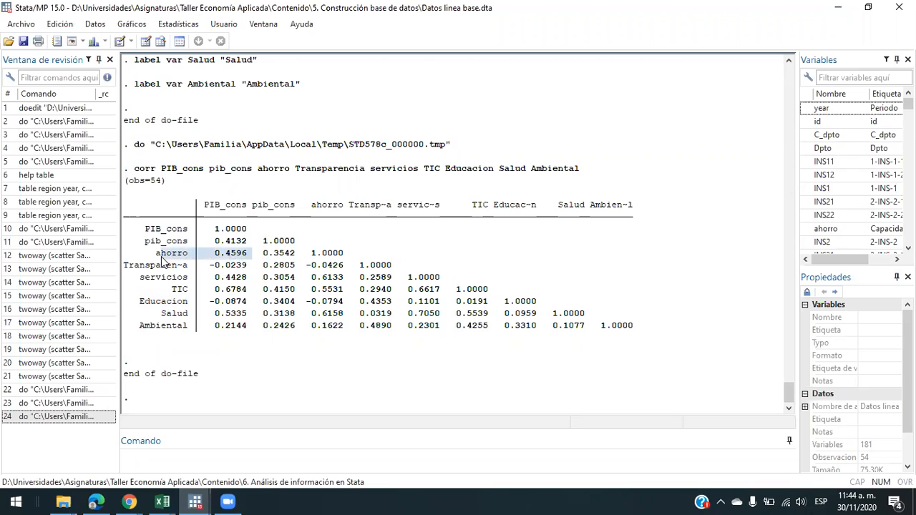
{"action": "left_click", "coordinate": [221, 205]}
{"action": "left_click_drag", "start_coordinate": [243, 252], "coordinate": [157, 257]}
{"action": "left_click", "coordinate": [218, 208]}
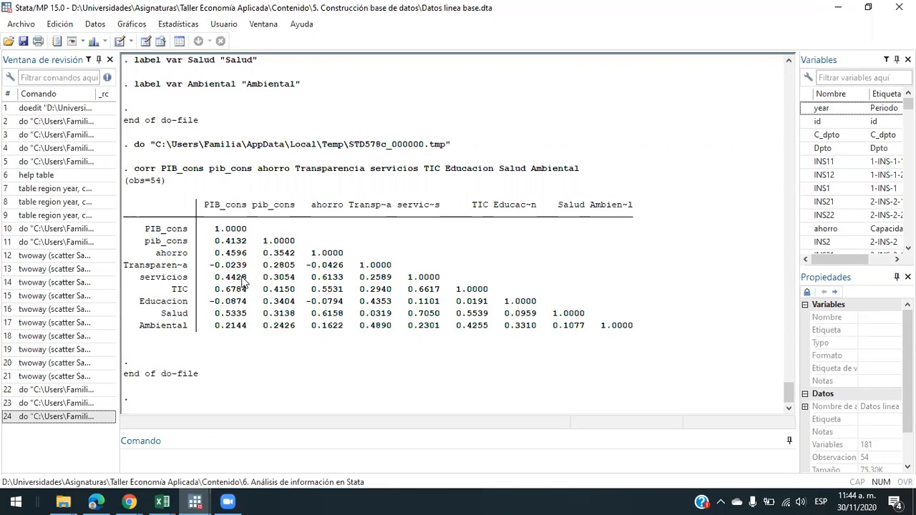
{"action": "left_click_drag", "start_coordinate": [256, 279], "coordinate": [213, 282]}
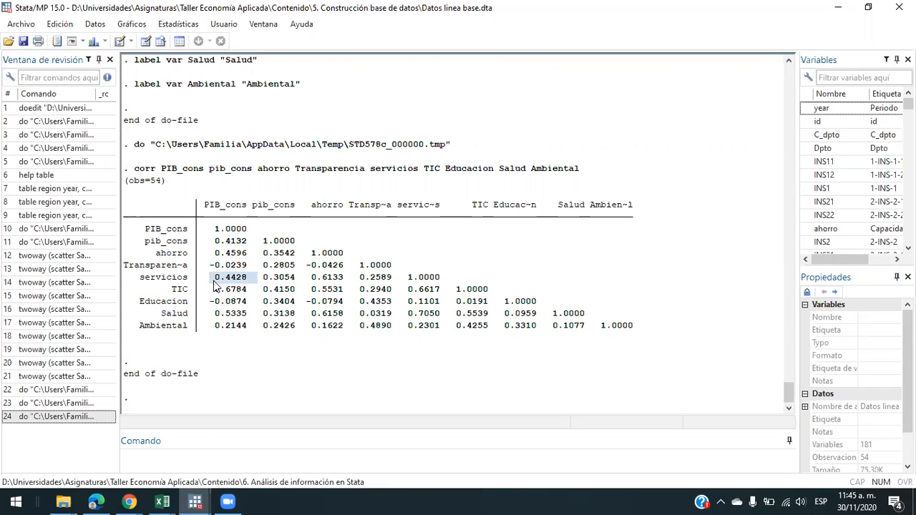
{"action": "left_click_drag", "start_coordinate": [250, 294], "coordinate": [174, 291]}
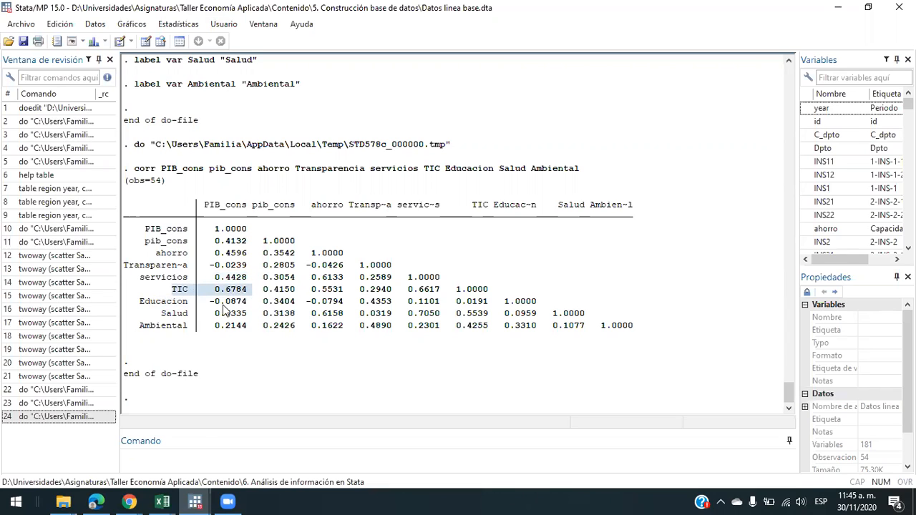
Step: Compare the Ambiental row's correlations with PIB_cons and pib_cons
{"action": "left_click", "coordinate": [172, 332]}
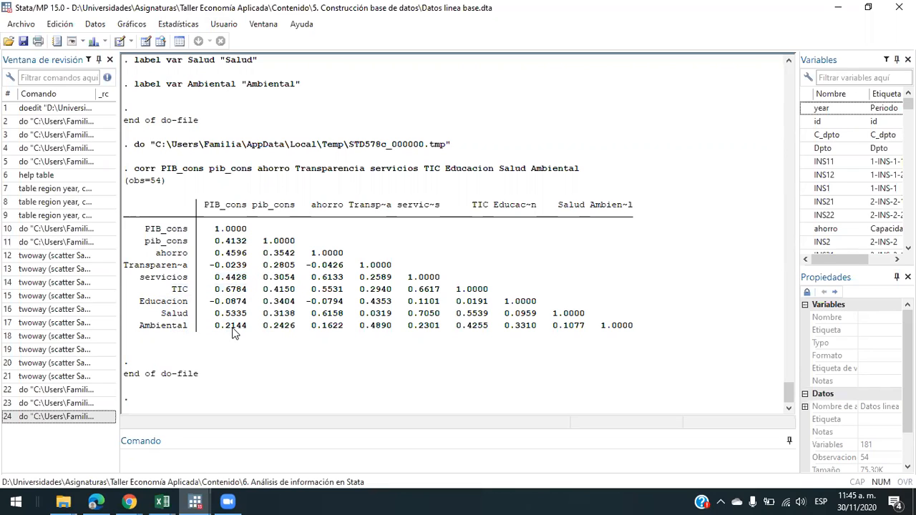
{"action": "left_click_drag", "start_coordinate": [140, 326], "coordinate": [685, 325]}
{"action": "left_click", "coordinate": [280, 310]}
{"action": "left_click_drag", "start_coordinate": [208, 326], "coordinate": [293, 331]}
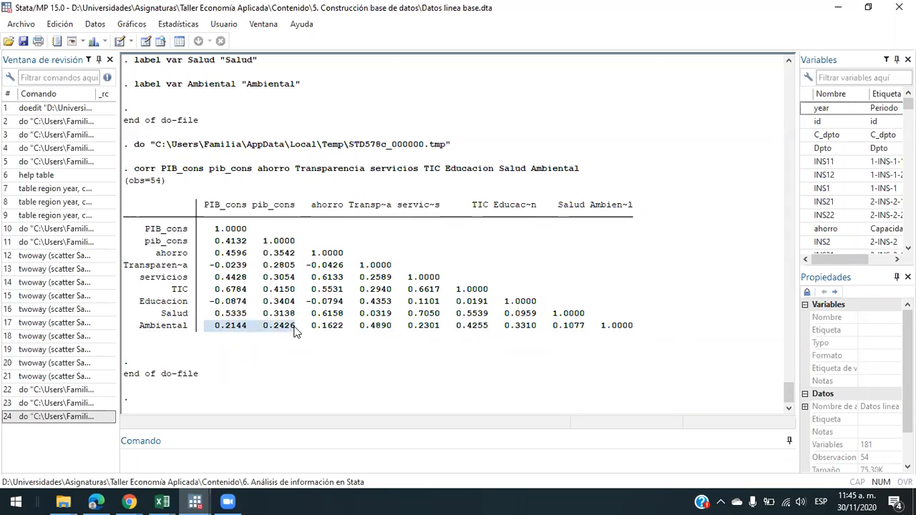
{"action": "left_click", "coordinate": [294, 327]}
{"action": "left_click_drag", "start_coordinate": [205, 206], "coordinate": [295, 209]}
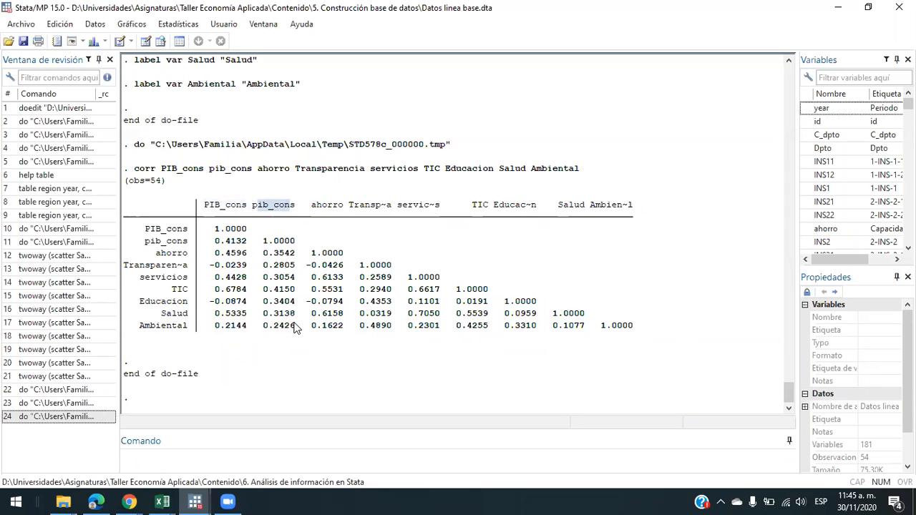
{"action": "left_click_drag", "start_coordinate": [294, 327], "coordinate": [141, 327]}
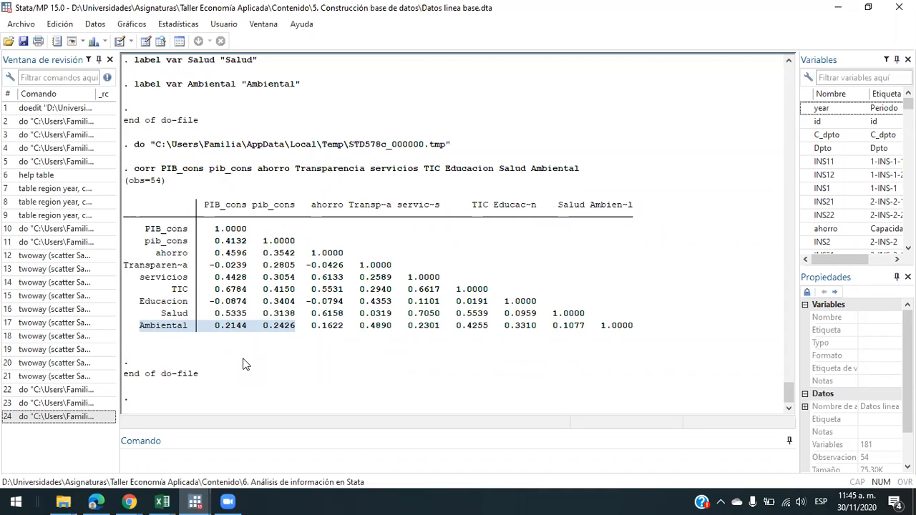
Step: Look across the full Ambiental row of the matrix and return to its coefficients for the two PIB variables
{"action": "left_click", "coordinate": [126, 339]}
{"action": "left_click_drag", "start_coordinate": [141, 325], "coordinate": [614, 331]}
{"action": "left_click", "coordinate": [288, 350]}
{"action": "left_click_drag", "start_coordinate": [296, 330], "coordinate": [137, 328]}
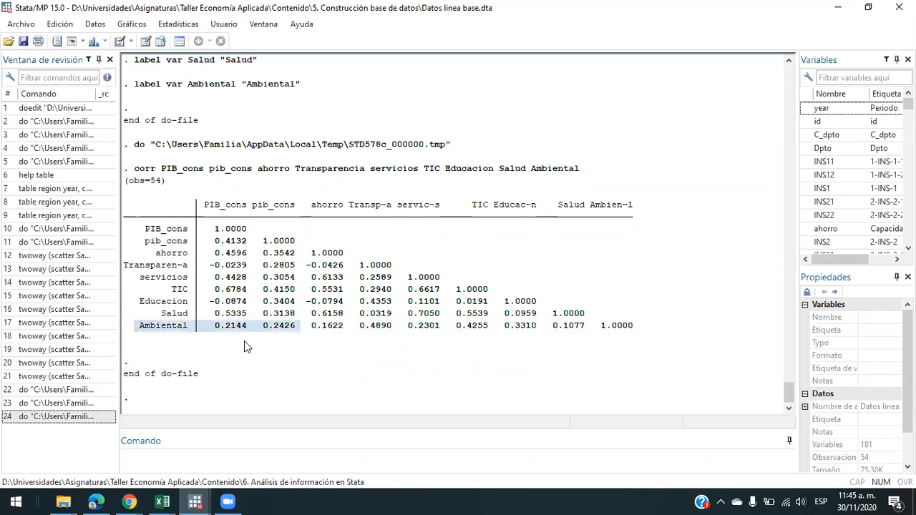
Step: Return to the do-file and review the parts of the first graph matrix command: graph, matrix, the variable list and the half option
{"action": "key", "text": "alt+Tab"}
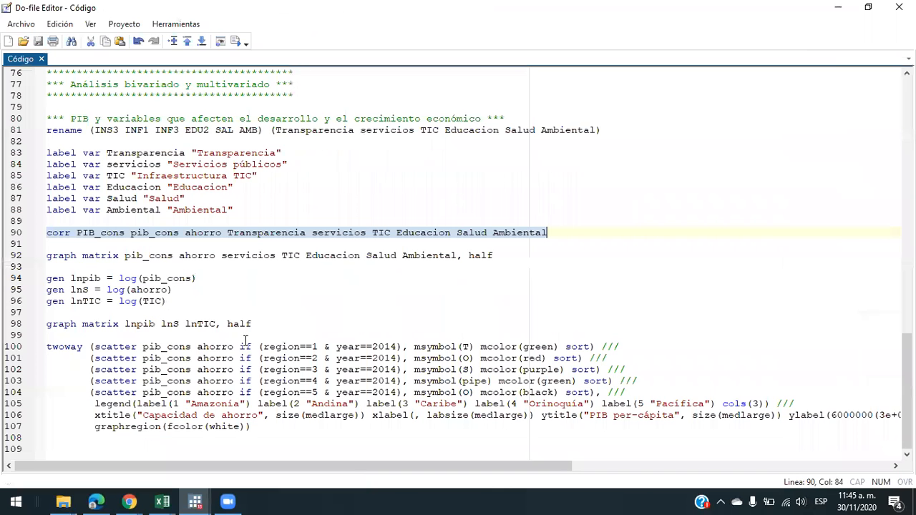
{"action": "key", "text": "Home"}
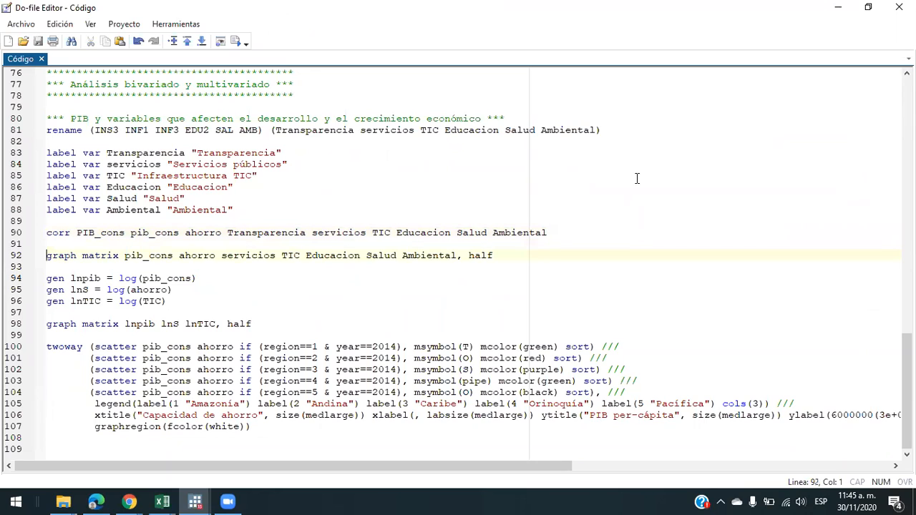
{"action": "key", "text": "ctrl+shift+Right"}
{"action": "key", "text": "Left"}
{"action": "key", "text": "ctrl+shift+Right"}
{"action": "key", "text": "shift+Left"}
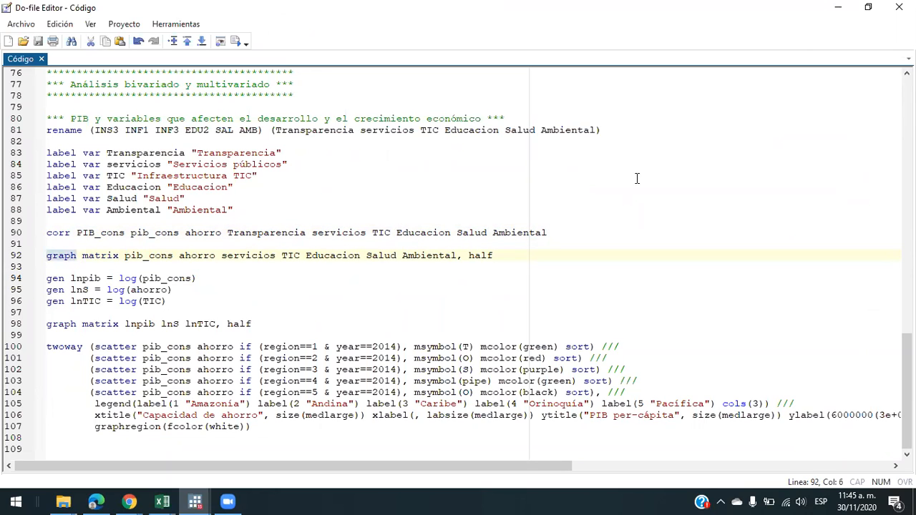
{"action": "key", "text": "Left"}
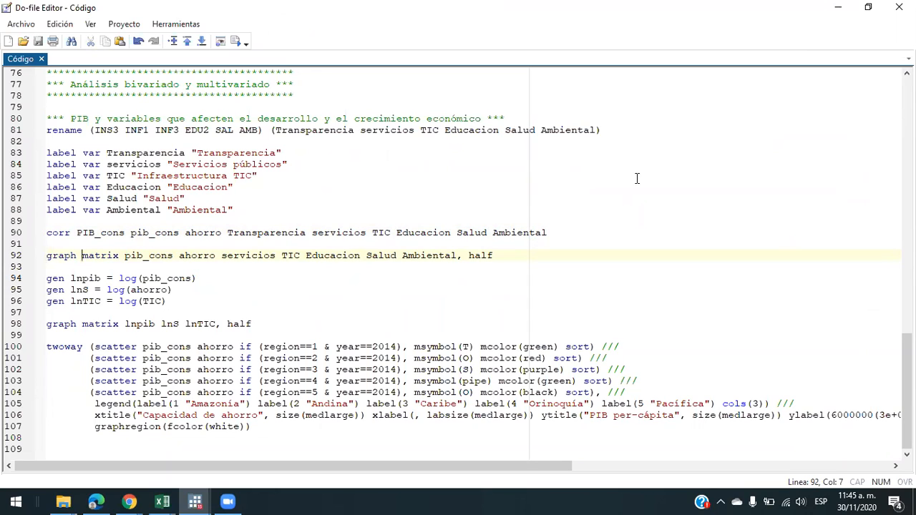
{"action": "key", "text": "ctrl+shift+Right"}
{"action": "key", "text": "shift+Left"}
{"action": "key", "text": "Right"}
{"action": "key", "text": "shift+End"}
Step: Run the graph matrix command for pib_cons, ahorro, servicios, TIC, Educacion, Salud and Ambiental with the half option, then return to the do-file
{"action": "key", "text": "Home"}
{"action": "key", "text": "shift+Down"}
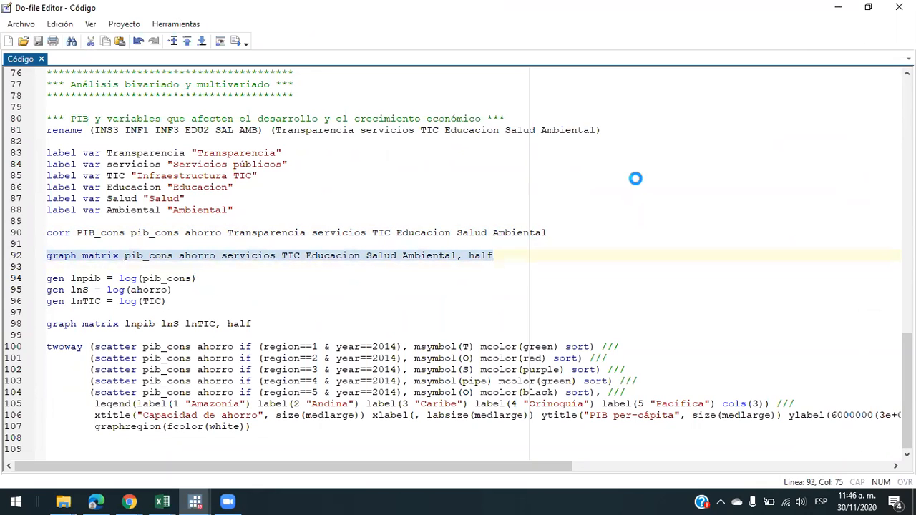
{"action": "key", "text": "ctrl+d"}
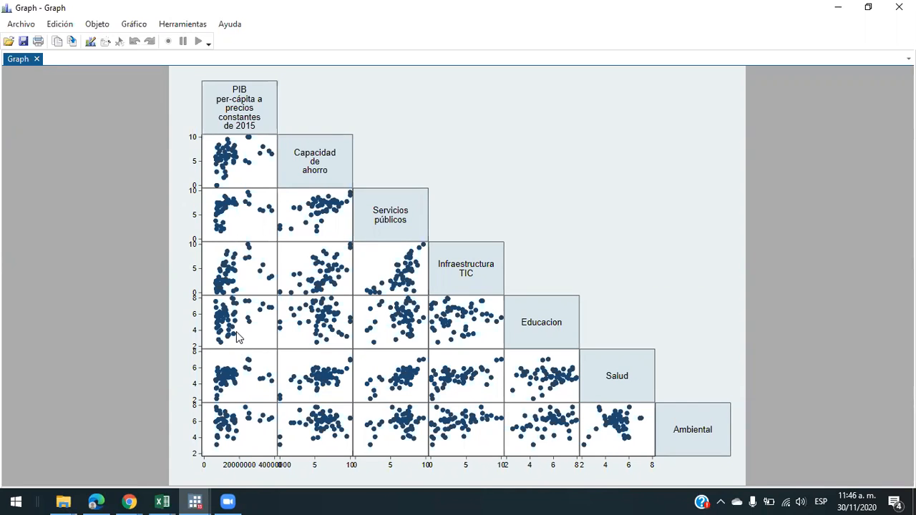
{"action": "key", "text": "alt+Tab"}
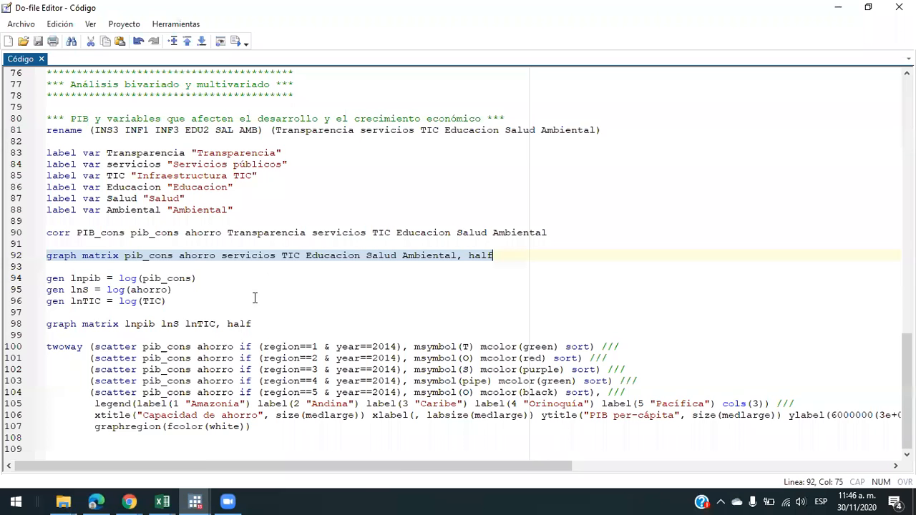
Step: Examine the scatterplot matrix of PIB per-cápita and the development variables, and return to the do-file
{"action": "key", "text": "alt+Tab"}
{"action": "key", "text": "alt+Tab"}
{"action": "key", "text": "alt+Tab"}
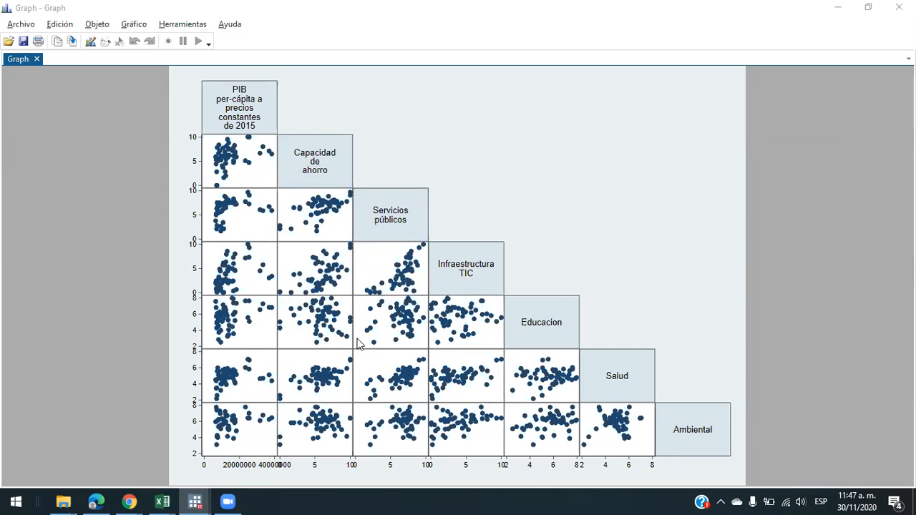
{"action": "key", "text": "alt+Tab"}
Step: Review the start of the first log-variable line in the do-file: the gen command and the new variable name lnpib
{"action": "key", "text": "Down"}
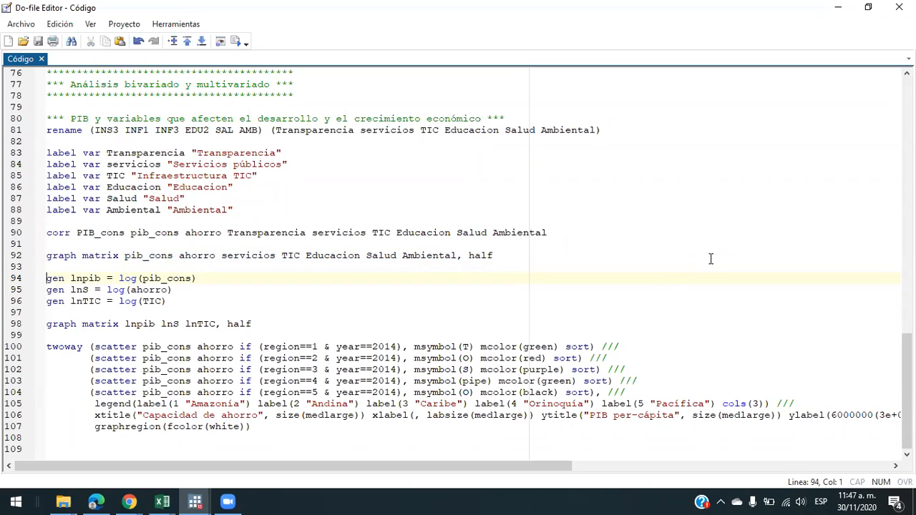
{"action": "key", "text": "ctrl+shift+Right"}
{"action": "key", "text": "Right"}
{"action": "key", "text": "shift+Right"}
{"action": "key", "text": "shift+Right"}
{"action": "key", "text": "shift+Right"}
{"action": "key", "text": "shift+Right"}
{"action": "key", "text": "shift+Right"}
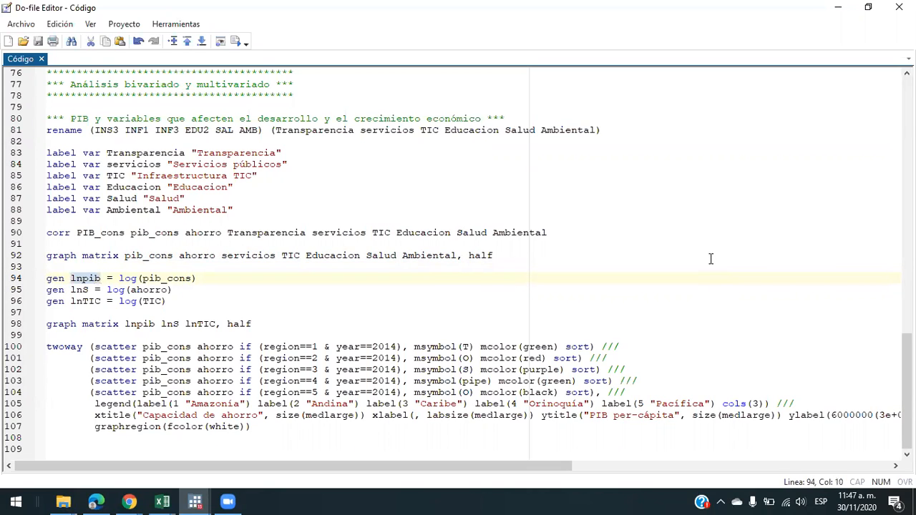
{"action": "key", "text": "Right"}
{"action": "key", "text": "Right"}
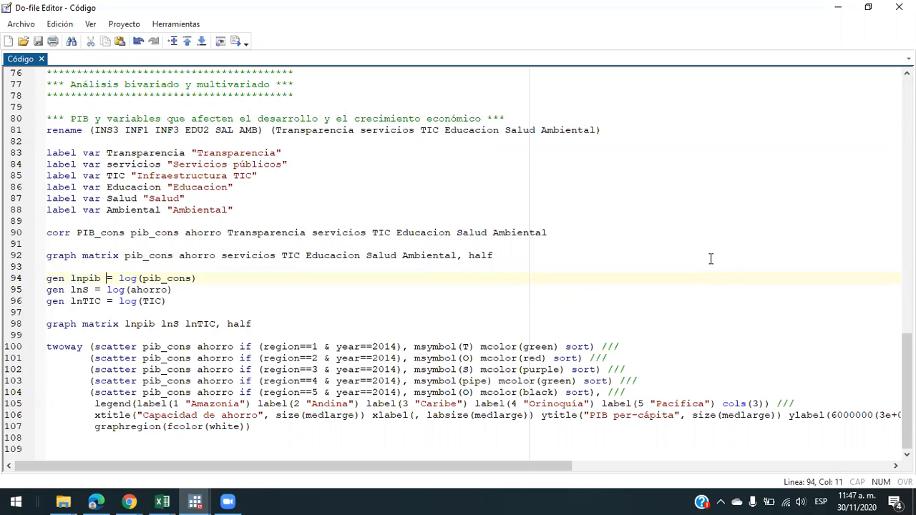
Step: Go through the rest of the lnpib definition: the log function and its argument pib_cons
{"action": "key", "text": "shift+Right"}
{"action": "key", "text": "shift+Right"}
{"action": "key", "text": "shift+Right"}
{"action": "key", "text": "ctrl+Left"}
{"action": "key", "text": "ctrl+Left"}
{"action": "key", "text": "ctrl+Left"}
{"action": "key", "text": "Left"}
{"action": "key", "text": "ctrl+shift+Left"}
{"action": "key", "text": "ctrl+Right"}
{"action": "key", "text": "ctrl+shift+Right"}
{"action": "key", "text": "Right"}
{"action": "key", "text": "shift+Right"}
{"action": "key", "text": "shift+Right"}
{"action": "key", "text": "shift+Right"}
{"action": "key", "text": "Right"}
{"action": "key", "text": "shift+Right"}
{"action": "key", "text": "shift+Left"}
{"action": "key", "text": "Right"}
{"action": "key", "text": "ctrl+shift+Right"}
{"action": "key", "text": "shift+Left"}
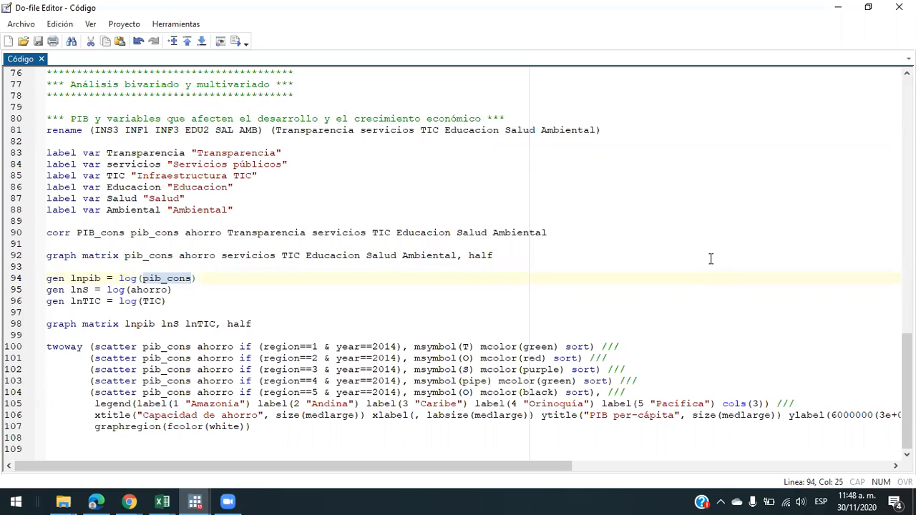
Step: Look over the complete gen lnpib line and the graph matrix command for lnpib, lnS and lnTIC
{"action": "key", "text": "Home"}
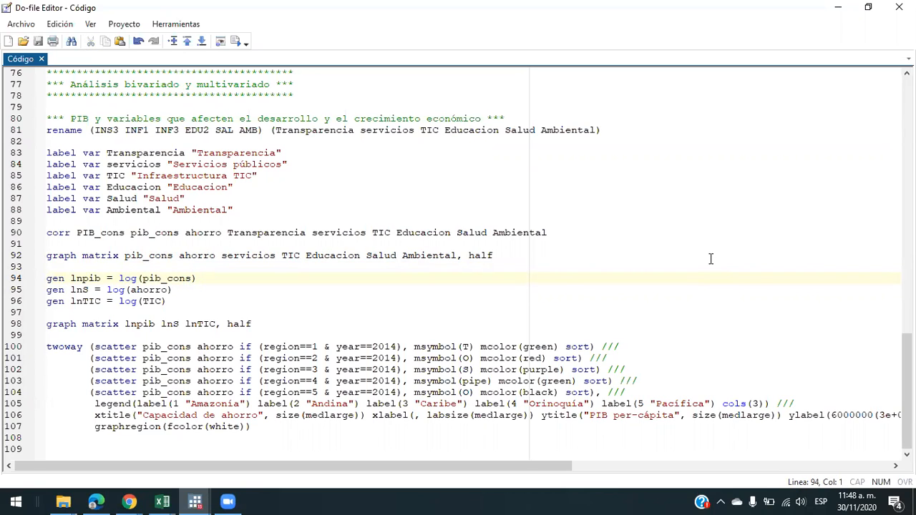
{"action": "key", "text": "shift+Down"}
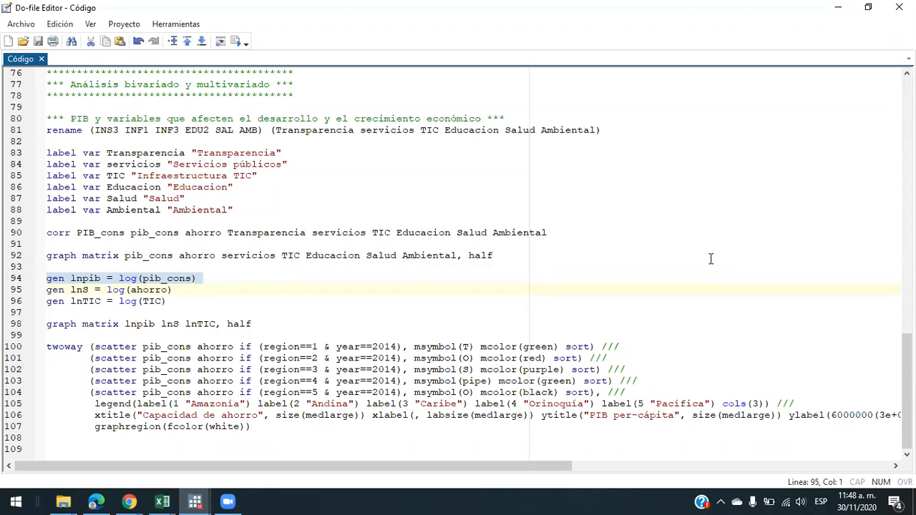
{"action": "key", "text": "Left"}
{"action": "key", "text": "Home"}
{"action": "key", "text": "Down"}
{"action": "key", "text": "Down"}
{"action": "key", "text": "Down"}
{"action": "key", "text": "Down"}
{"action": "key", "text": "shift+Down"}
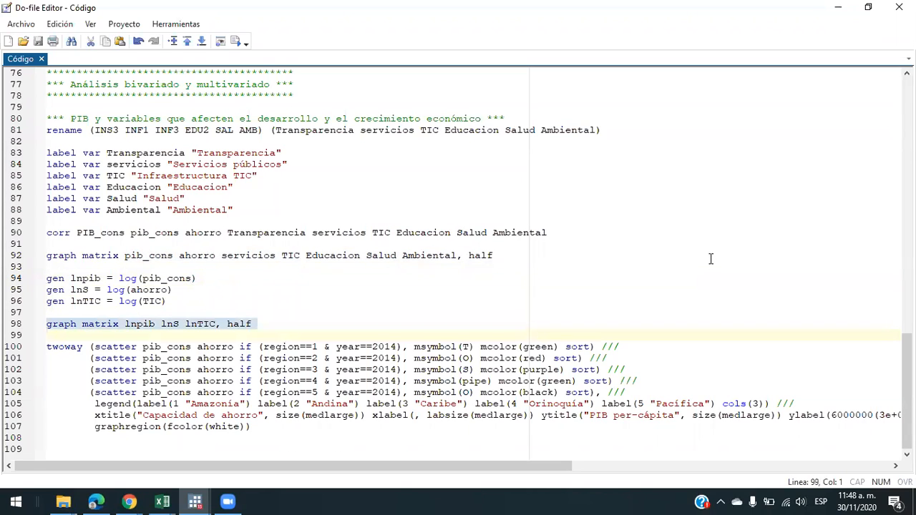
Step: Review the two lines that generate lnS from ahorro and lnTIC from TIC
{"action": "key", "text": "Up"}
{"action": "key", "text": "Up"}
{"action": "key", "text": "Up"}
{"action": "key", "text": "Up"}
{"action": "key", "text": "Up"}
{"action": "key", "text": "Right"}
{"action": "key", "text": "Right"}
{"action": "key", "text": "Right"}
{"action": "key", "text": "Right"}
{"action": "key", "text": "Right"}
{"action": "key", "text": "Right"}
{"action": "key", "text": "Down"}
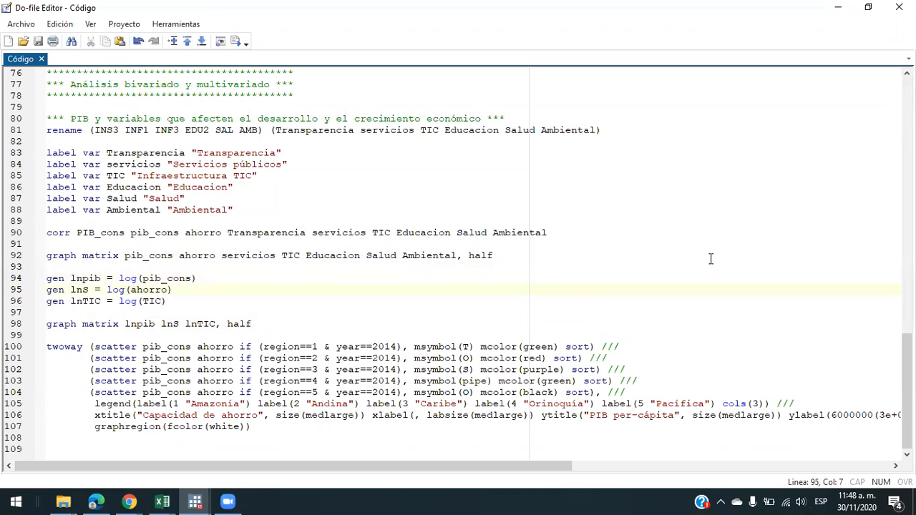
{"action": "key", "text": "Up"}
{"action": "key", "text": "Up"}
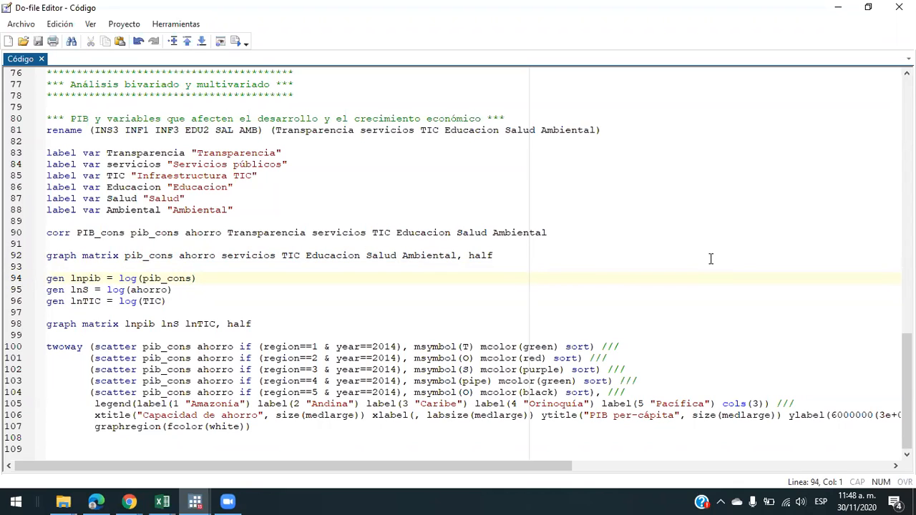
{"action": "key", "text": "Down"}
{"action": "key", "text": "shift+Down"}
{"action": "key", "text": "shift+Down"}
{"action": "key", "text": "shift+Left"}
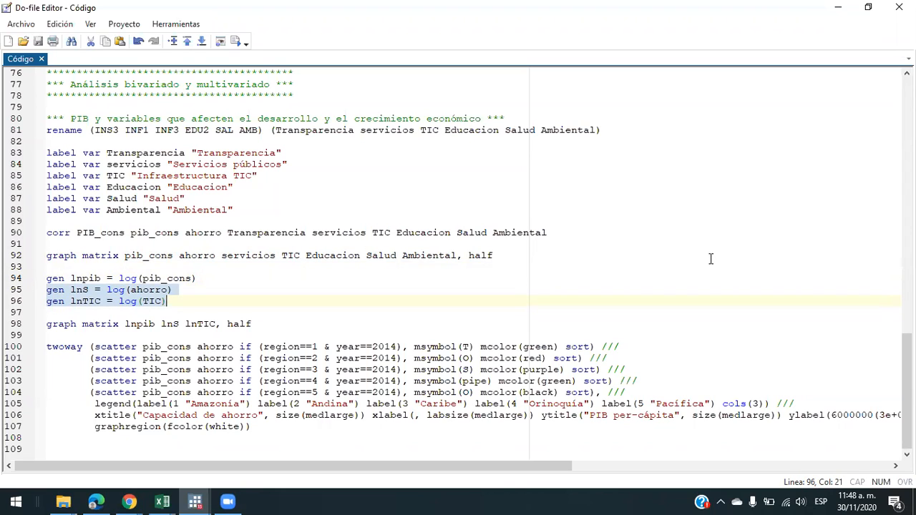
{"action": "key", "text": "Left"}
{"action": "key", "text": "Up"}
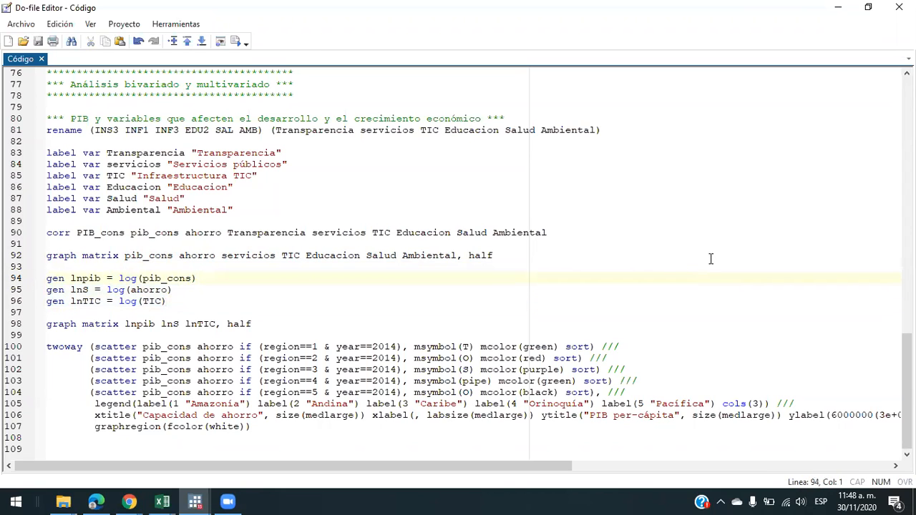
Step: Go back to the variable name lnpib in its gen line and examine it
{"action": "key", "text": "ctrl+Right"}
{"action": "key", "text": "ctrl+Right"}
{"action": "key", "text": "ctrl+Left"}
{"action": "key", "text": "shift+Right"}
{"action": "key", "text": "shift+Right"}
{"action": "key", "text": "shift+Right"}
{"action": "key", "text": "shift+Right"}
{"action": "key", "text": "shift+Right"}
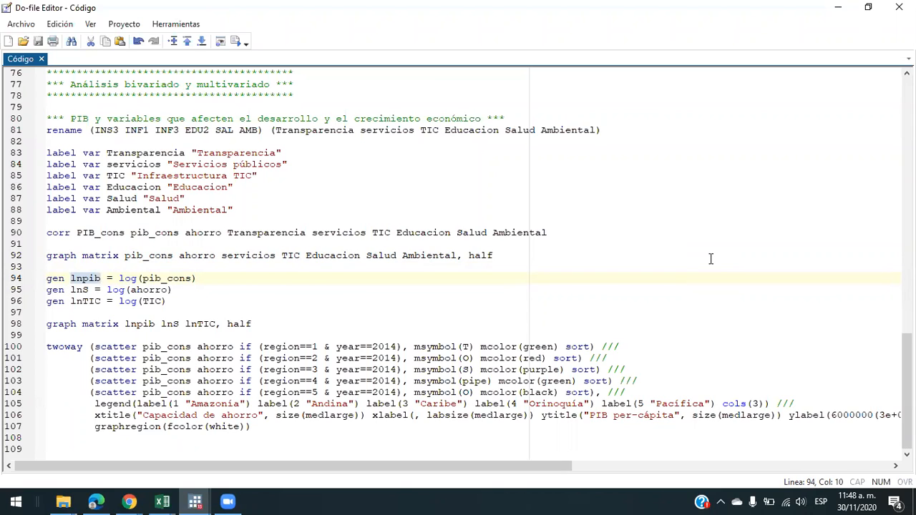
Step: Check the whole lnpib generation line once more and point out its log function
{"action": "key", "text": "Home"}
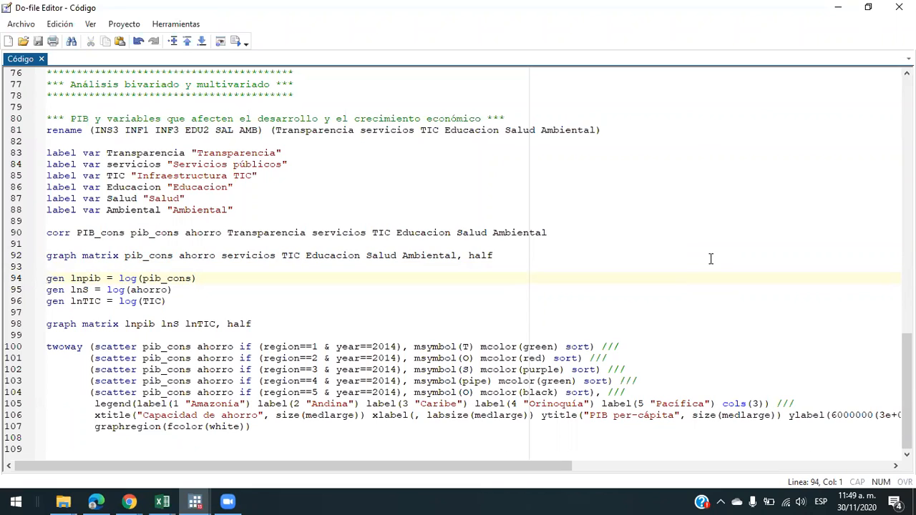
{"action": "key", "text": "shift+Down"}
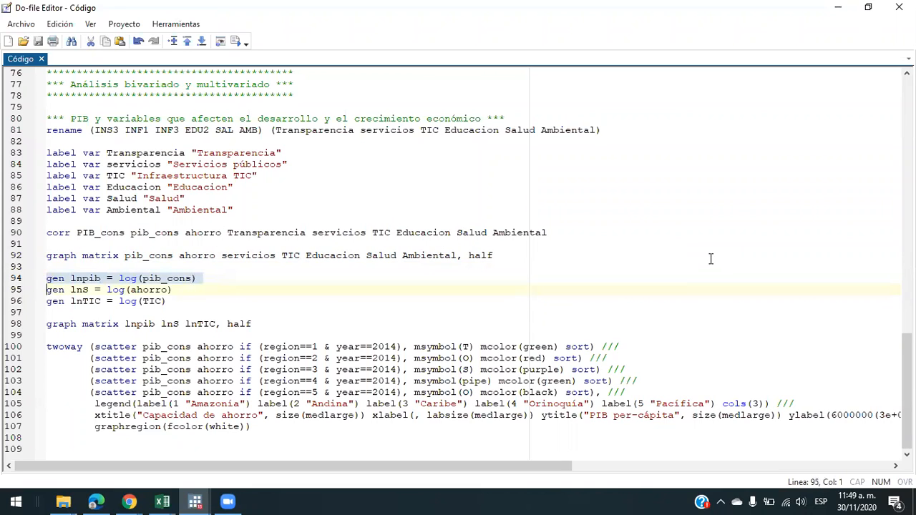
{"action": "key", "text": "Up"}
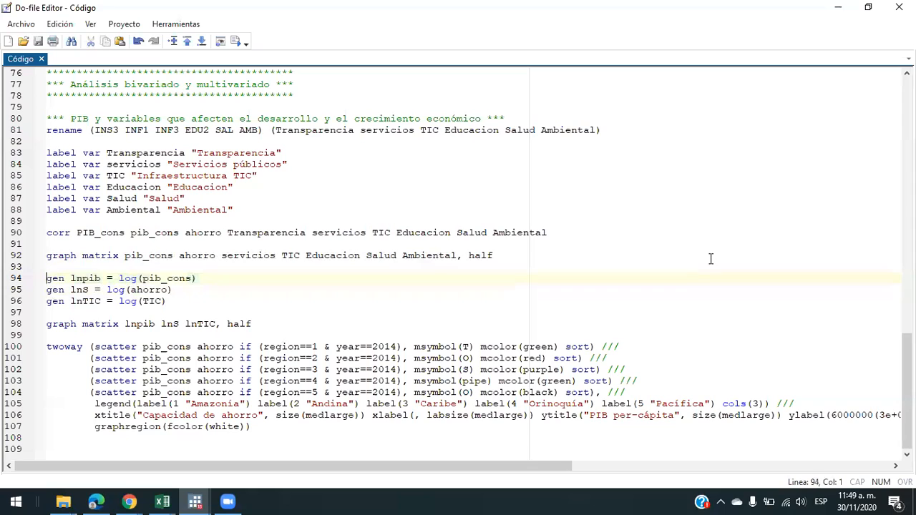
{"action": "key", "text": "ctrl+Right"}
{"action": "key", "text": "ctrl+Right"}
{"action": "key", "text": "shift+Right"}
{"action": "key", "text": "shift+Right"}
{"action": "key", "text": "shift+Right"}
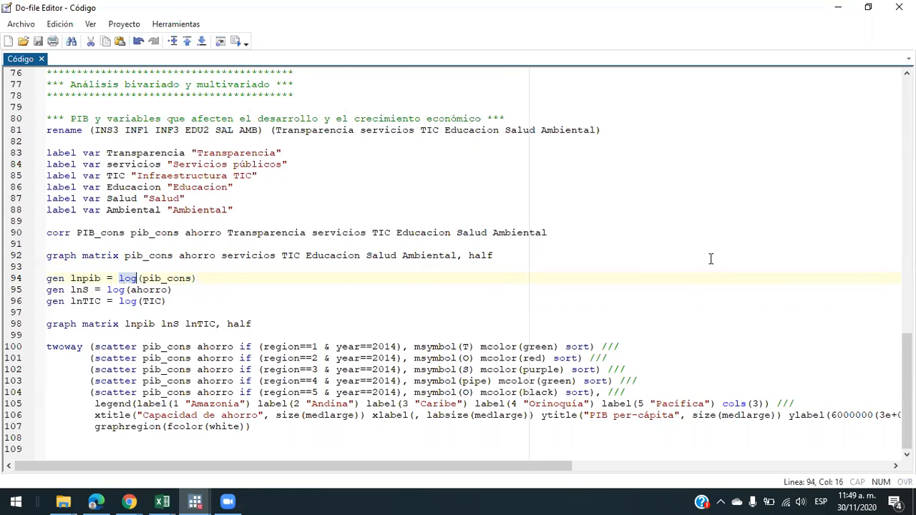
Step: Run the lines generating lnpib, lnS and lnTIC together with their half graph matrix, view the graph and return to the do-file
{"action": "key", "text": "Home"}
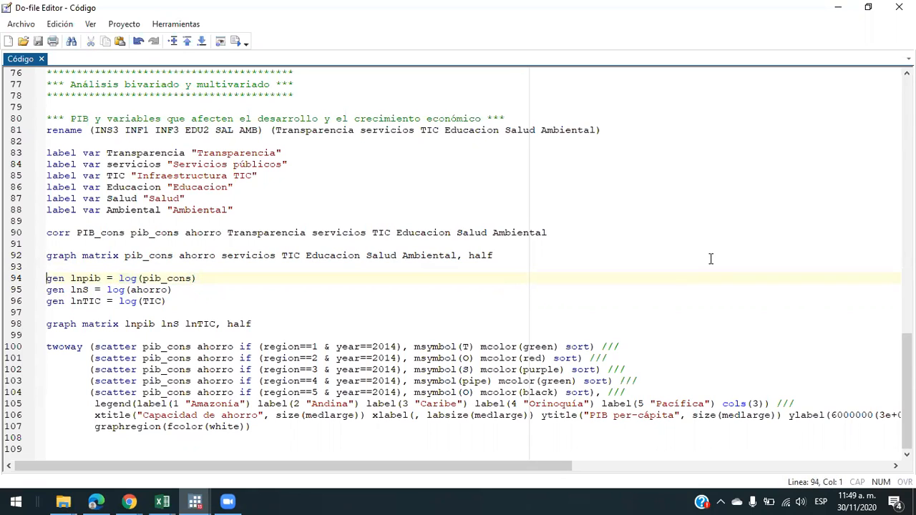
{"action": "key", "text": "shift+Down"}
{"action": "key", "text": "shift+Down"}
{"action": "key", "text": "shift+Down"}
{"action": "key", "text": "shift+Down"}
{"action": "key", "text": "shift+Down"}
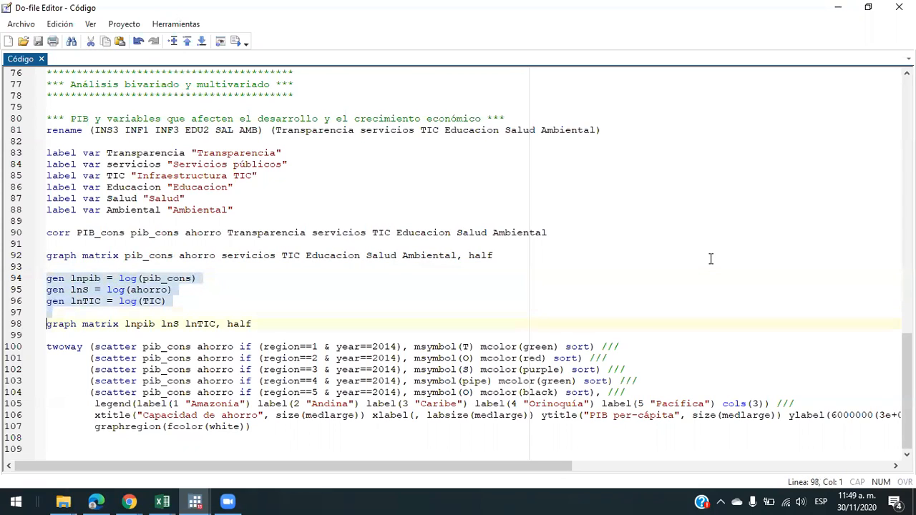
{"action": "key", "text": "ctrl+d"}
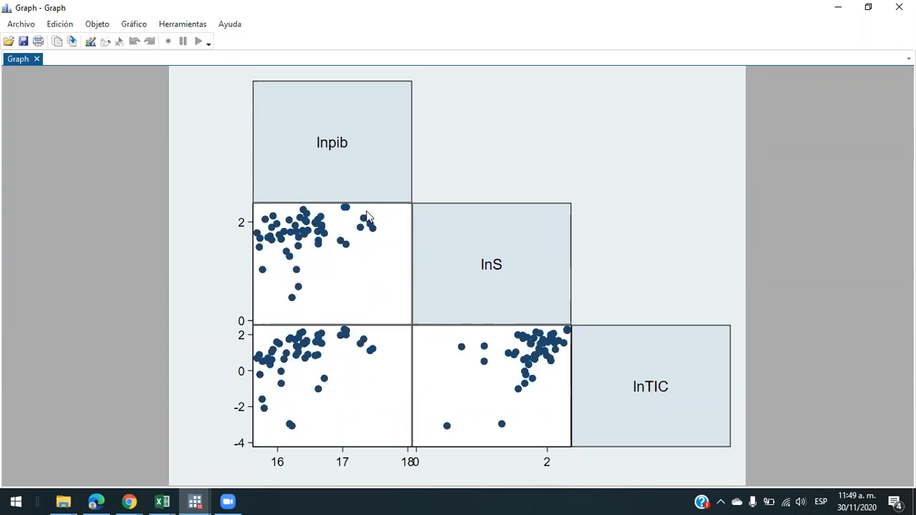
{"action": "key", "text": "alt+Tab"}
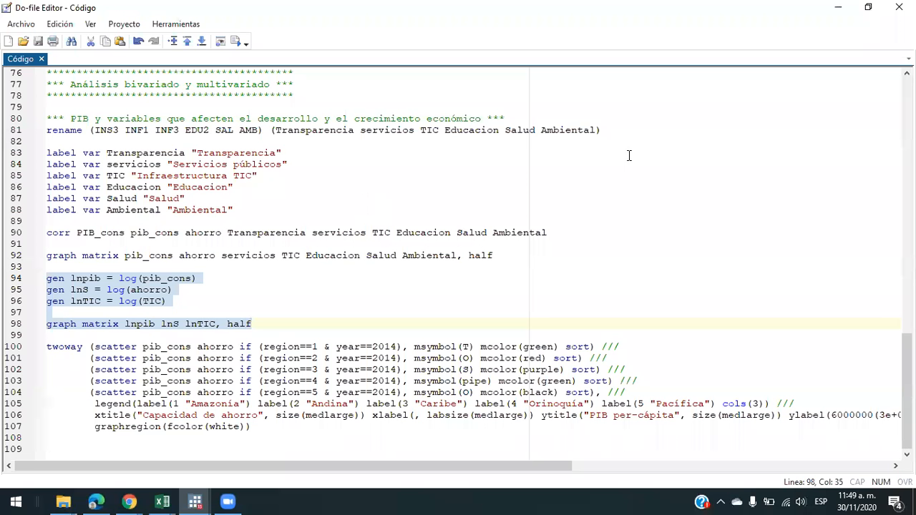
Step: Describe pib_cons, the first variable of the twoway scatter command, in the main Stata window and return to the do-file
{"action": "key", "text": "Home"}
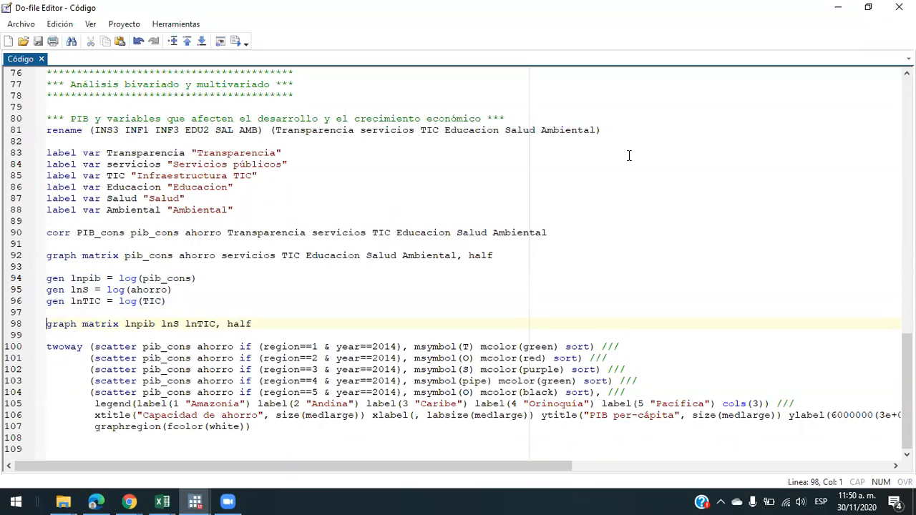
{"action": "key", "text": "ctrl+End"}
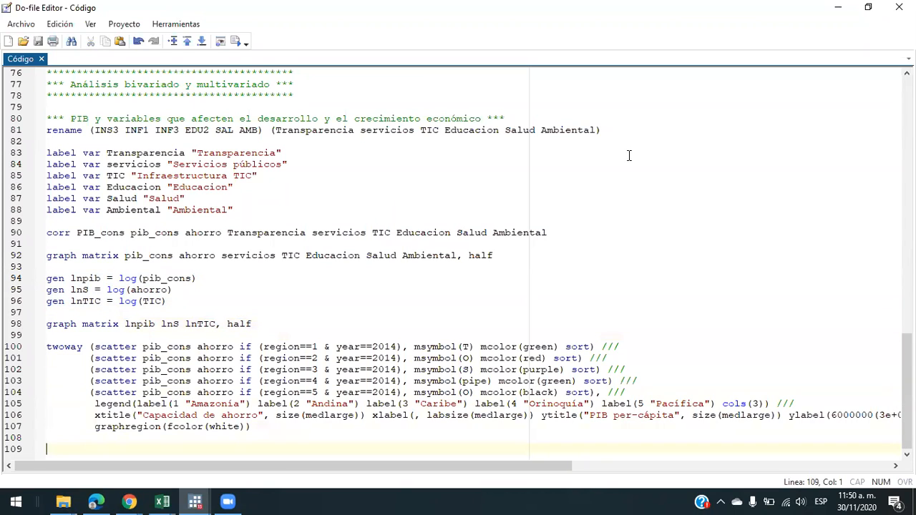
{"action": "key", "text": "Up"}
{"action": "key", "text": "Up"}
{"action": "key", "text": "Up"}
{"action": "key", "text": "Up"}
{"action": "key", "text": "Up"}
{"action": "key", "text": "Up"}
{"action": "key", "text": "Up"}
{"action": "key", "text": "Up"}
{"action": "key", "text": "Up"}
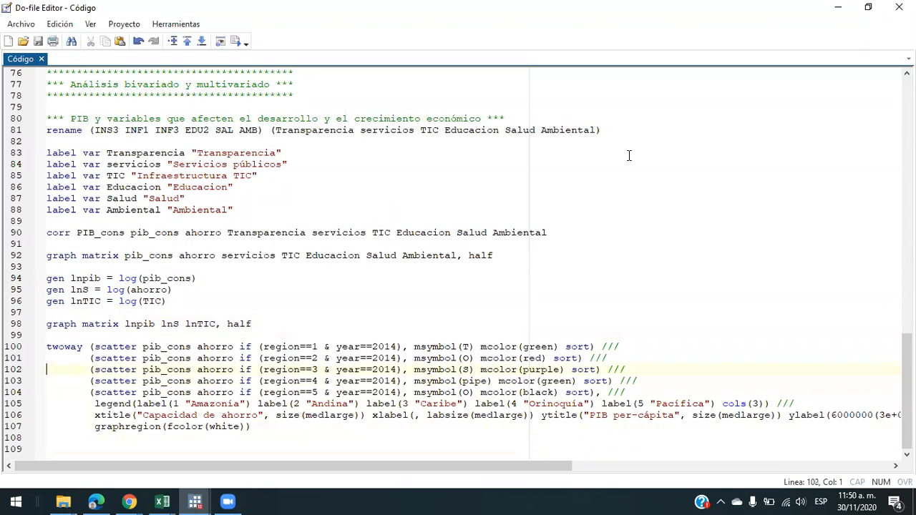
{"action": "key", "text": "ctrl+Right"}
{"action": "key", "text": "ctrl+Right"}
{"action": "key", "text": "ctrl+Right"}
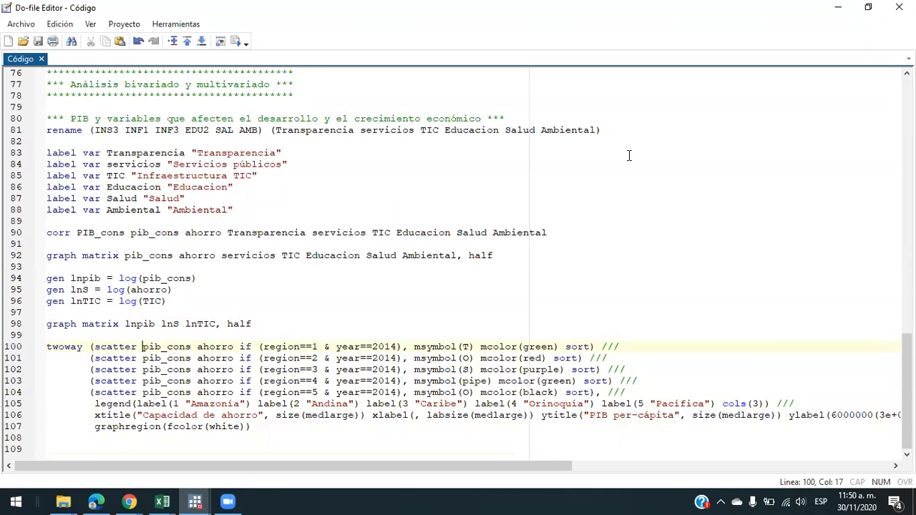
{"action": "key", "text": "ctrl+shift+Right"}
{"action": "key", "text": "shift+Left"}
{"action": "key", "text": "alt+Tab"}
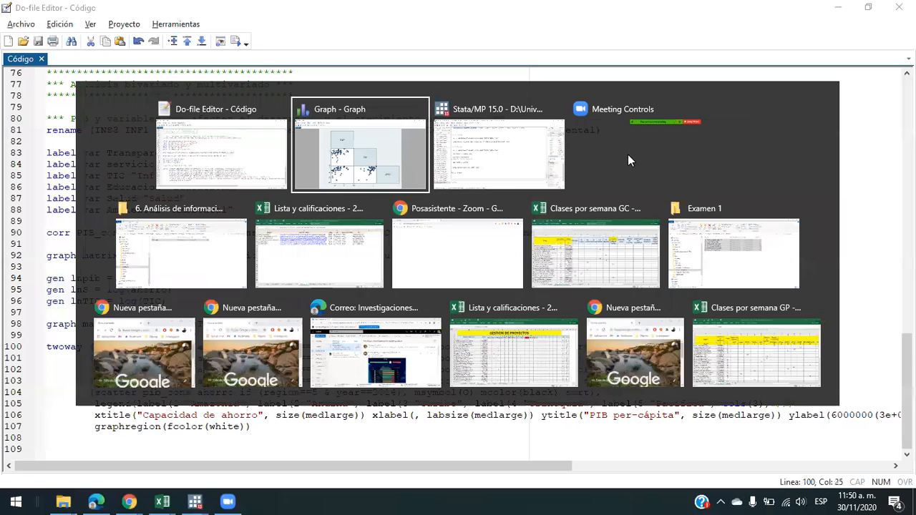
{"action": "key", "text": "alt+Tab"}
{"action": "type", "text": "des"}
{"action": "key", "text": "ctrl+v"}
{"action": "key", "text": "Return"}
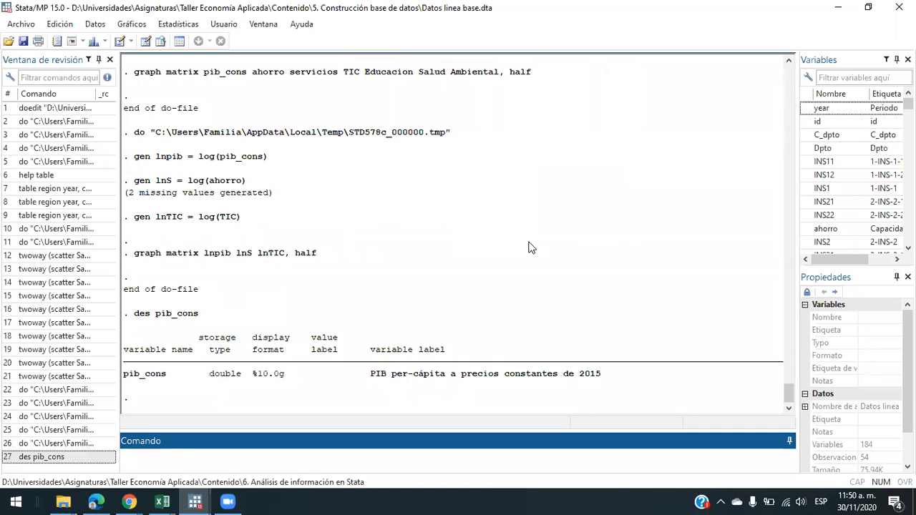
{"action": "key", "text": "alt+Tab"}
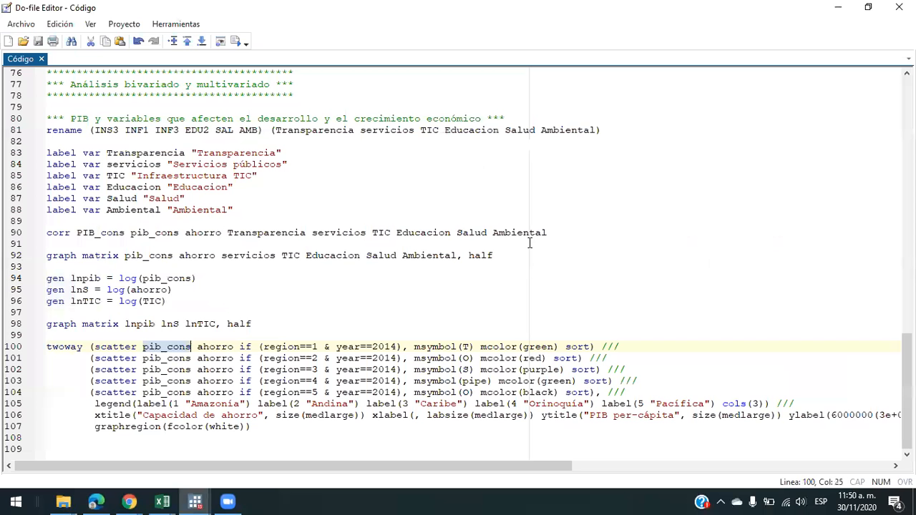
Step: Review the first scatter of the twoway command: pib_cons against ahorro, with the region==1 and year==2014 conditions
{"action": "key", "text": "Right"}
{"action": "key", "text": "Left"}
{"action": "key", "text": "Right"}
{"action": "key", "text": "ctrl+shift+Left"}
{"action": "key", "text": "Right"}
{"action": "key", "text": "ctrl+Right"}
{"action": "key", "text": "ctrl+shift+Right"}
{"action": "key", "text": "shift+Left"}
{"action": "key", "text": "Right"}
{"action": "key", "text": "ctrl+Right"}
{"action": "key", "text": "ctrl+Right"}
{"action": "key", "text": "ctrl+shift+Right"}
{"action": "key", "text": "Right"}
{"action": "key", "text": "ctrl+Right"}
{"action": "key", "text": "ctrl+Right"}
{"action": "key", "text": "ctrl+Right"}
{"action": "key", "text": "ctrl+Right"}
{"action": "key", "text": "ctrl+shift+Right"}
{"action": "key", "text": "Right"}
{"action": "key", "text": "ctrl+Right"}
{"action": "key", "text": "ctrl+shift+Left"}
Step: Go through the twoway command's scatter lines of pib_cons against ahorro for the different regions
{"action": "key", "text": "Left"}
{"action": "key", "text": "Left"}
{"action": "key", "text": "Left"}
{"action": "key", "text": "Left"}
{"action": "key", "text": "Left"}
{"action": "key", "text": "Left"}
{"action": "key", "text": "Left"}
{"action": "key", "text": "Left"}
{"action": "key", "text": "Left"}
{"action": "key", "text": "Left"}
{"action": "key", "text": "Left"}
{"action": "key", "text": "Left"}
{"action": "key", "text": "Left"}
{"action": "key", "text": "Left"}
{"action": "key", "text": "Left"}
{"action": "key", "text": "Left"}
{"action": "key", "text": "Left"}
{"action": "key", "text": "Left"}
{"action": "key", "text": "ctrl+Left"}
{"action": "key", "text": "ctrl+Left"}
{"action": "key", "text": "ctrl+Left"}
{"action": "key", "text": "ctrl+Left"}
{"action": "key", "text": "Down"}
{"action": "key", "text": "Down"}
{"action": "key", "text": "Down"}
{"action": "key", "text": "Down"}
{"action": "key", "text": "Down"}
{"action": "key", "text": "Down"}
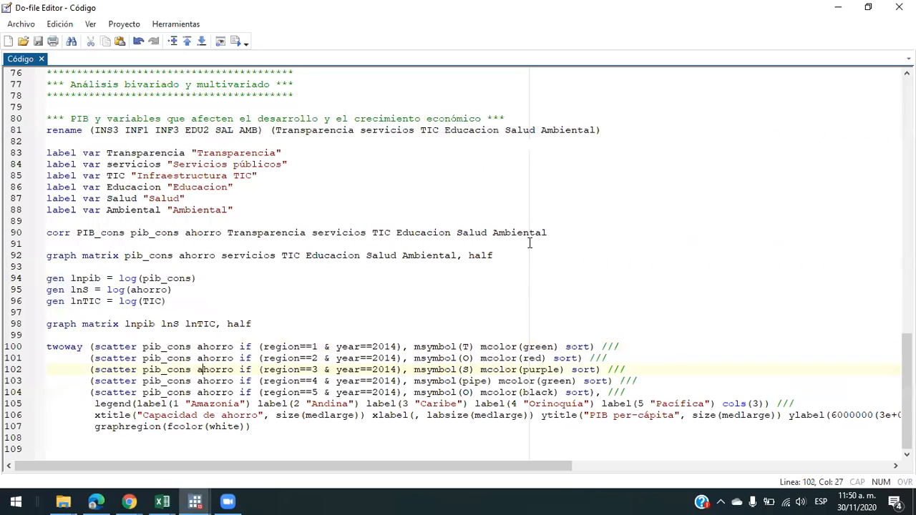
Step: Review the x-axis title option of the twoway command, xtitle("Capacidad de ahorro")
{"action": "key", "text": "ctrl+Left"}
{"action": "key", "text": "ctrl+shift+Right"}
{"action": "key", "text": "ctrl+shift+Right"}
{"action": "key", "text": "ctrl+shift+Right"}
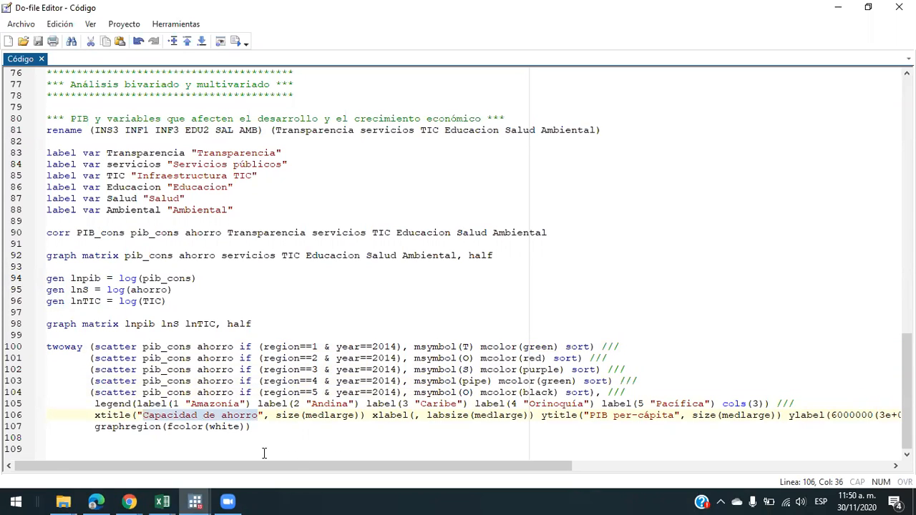
{"action": "left_click", "coordinate": [113, 416]}
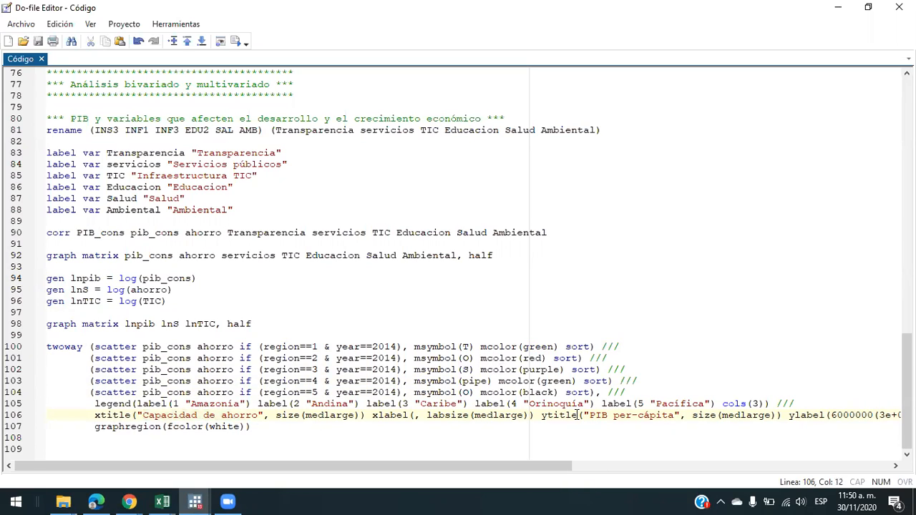
Step: Run the complete twoway command, lines 100 to 107, to draw the 2014 scatter of pib_cons against ahorro by region
{"action": "key", "text": "Home"}
{"action": "key", "text": "Up"}
{"action": "key", "text": "Up"}
{"action": "key", "text": "Up"}
{"action": "key", "text": "Up"}
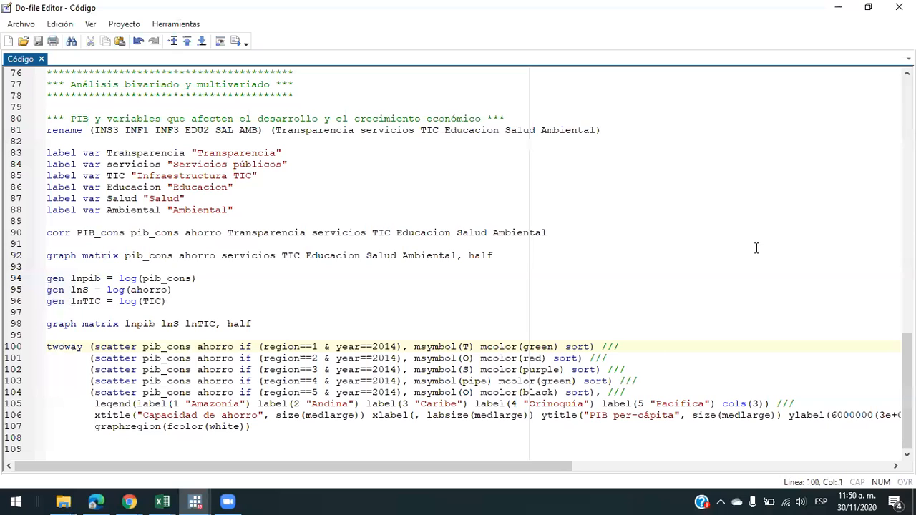
{"action": "key", "text": "shift+Down"}
{"action": "key", "text": "shift+Down"}
{"action": "key", "text": "shift+Down"}
{"action": "key", "text": "shift+Down"}
{"action": "key", "text": "shift+Down"}
{"action": "key", "text": "shift+Down"}
{"action": "key", "text": "shift+Down"}
{"action": "key", "text": "shift+Down"}
{"action": "key", "text": "shift+Down"}
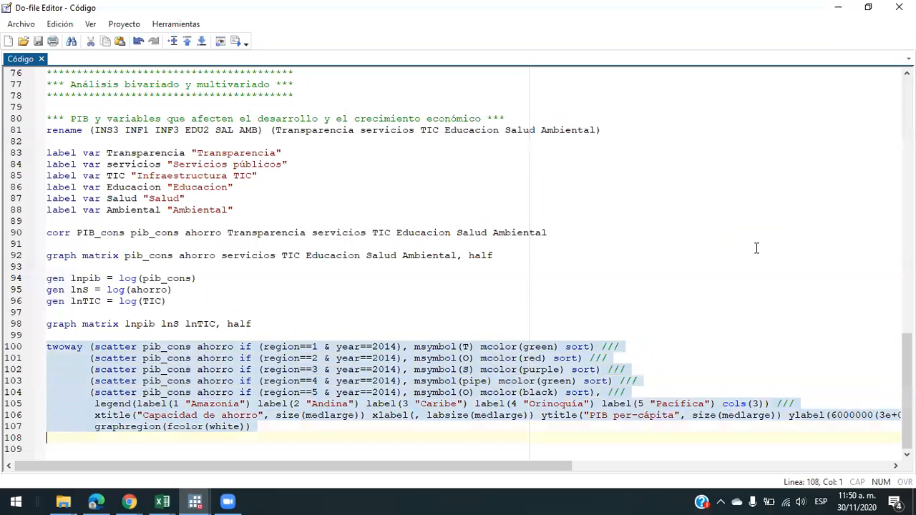
{"action": "key", "text": "ctrl+d"}
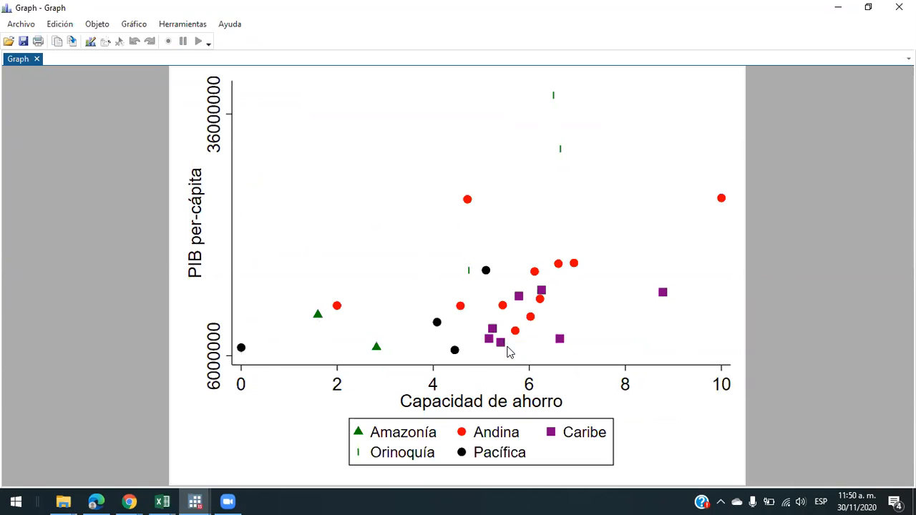
Step: Return to the do-file, review the first scatter's msymbol(T) and mcolor(green) marker options, and compare them with the graph
{"action": "key", "text": "alt+Tab"}
{"action": "left_click", "coordinate": [347, 352]}
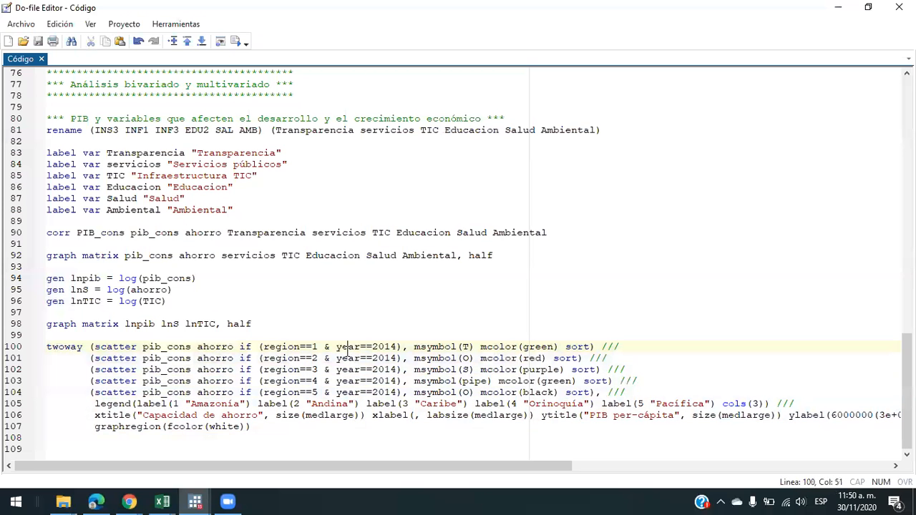
{"action": "key", "text": "Right"}
{"action": "key", "text": "Right"}
{"action": "key", "text": "Right"}
{"action": "key", "text": "Right"}
{"action": "key", "text": "Right"}
{"action": "key", "text": "Right"}
{"action": "key", "text": "Right"}
{"action": "key", "text": "Right"}
{"action": "key", "text": "Right"}
{"action": "key", "text": "Left"}
{"action": "key", "text": "Right"}
{"action": "key", "text": "shift+Right"}
{"action": "key", "text": "shift+Right"}
{"action": "key", "text": "shift+Right"}
{"action": "key", "text": "shift+Right"}
{"action": "key", "text": "shift+Right"}
{"action": "key", "text": "shift+Right"}
{"action": "key", "text": "shift+Right"}
{"action": "key", "text": "shift+Right"}
{"action": "key", "text": "shift+Right"}
{"action": "key", "text": "shift+Right"}
{"action": "key", "text": "Right"}
{"action": "key", "text": "Right"}
{"action": "key", "text": "Right"}
{"action": "key", "text": "Right"}
{"action": "key", "text": "Right"}
{"action": "key", "text": "Right"}
{"action": "key", "text": "Right"}
{"action": "key", "text": "Right"}
{"action": "key", "text": "Right"}
{"action": "key", "text": "Right"}
{"action": "key", "text": "Right"}
{"action": "key", "text": "Right"}
{"action": "key", "text": "Right"}
{"action": "key", "text": "Right"}
{"action": "key", "text": "Right"}
{"action": "key", "text": "Right"}
{"action": "key", "text": "Right"}
{"action": "key", "text": "Right"}
{"action": "key", "text": "shift+Left"}
{"action": "key", "text": "shift+Left"}
{"action": "key", "text": "shift+Left"}
{"action": "key", "text": "Left"}
{"action": "key", "text": "Left"}
{"action": "key", "text": "Left"}
{"action": "key", "text": "Left"}
{"action": "key", "text": "Left"}
{"action": "key", "text": "Left"}
{"action": "key", "text": "Left"}
{"action": "key", "text": "Left"}
{"action": "key", "text": "alt+Tab"}
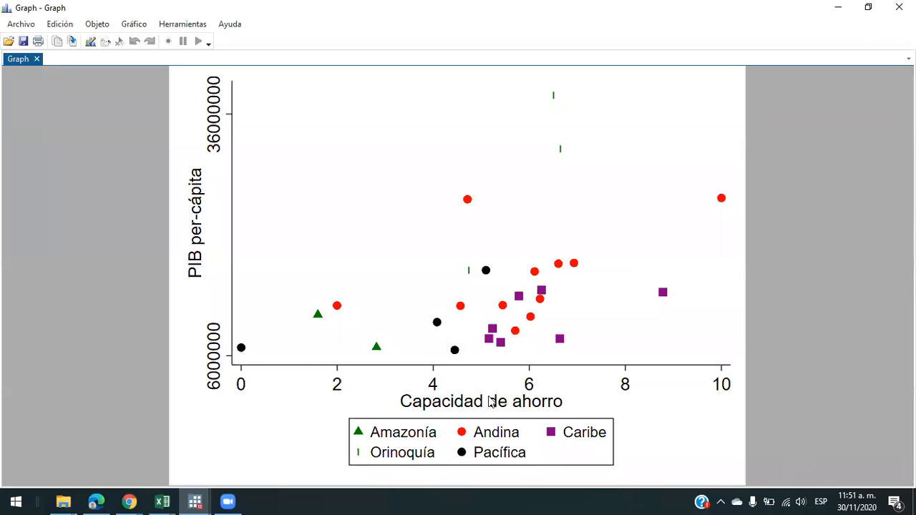
Step: Go back to the start of the twoway command in the do-file and bring up the regional scatter graph again
{"action": "key", "text": "alt+Tab"}
{"action": "key", "text": "Left"}
{"action": "key", "text": "Home"}
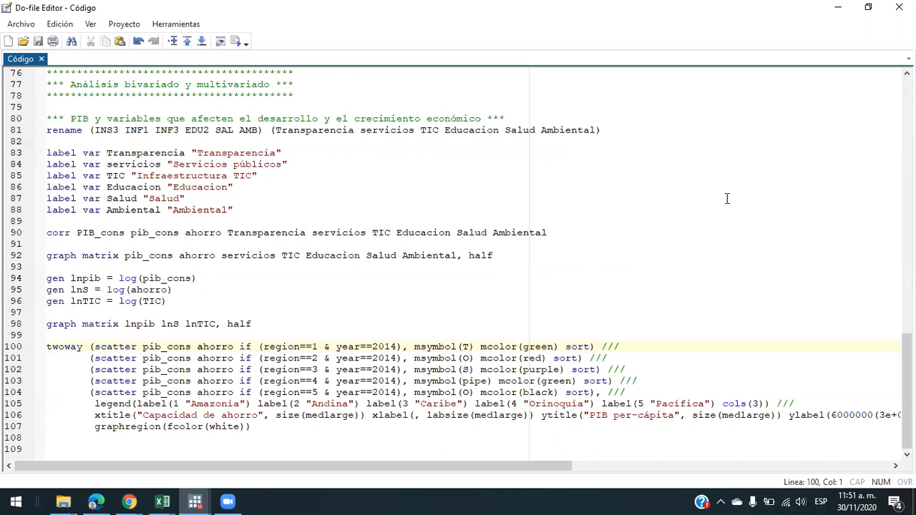
{"action": "key", "text": "ctrl+d"}
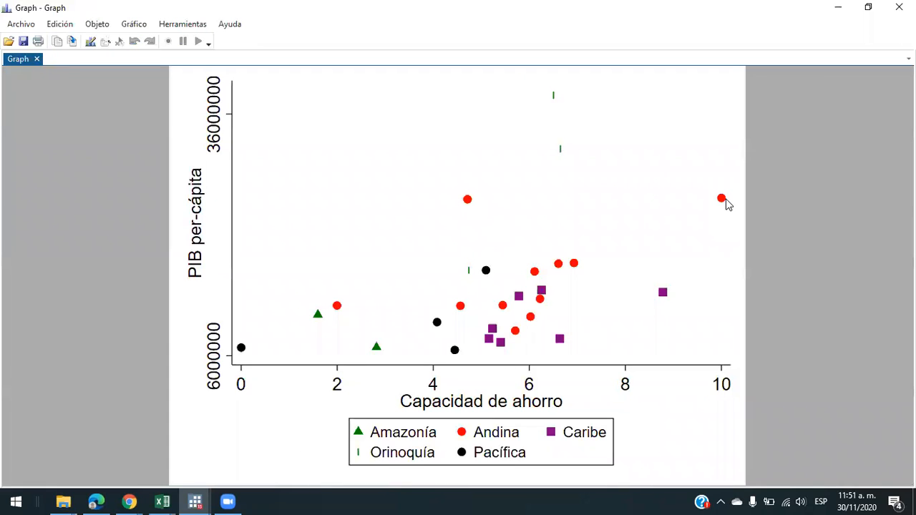